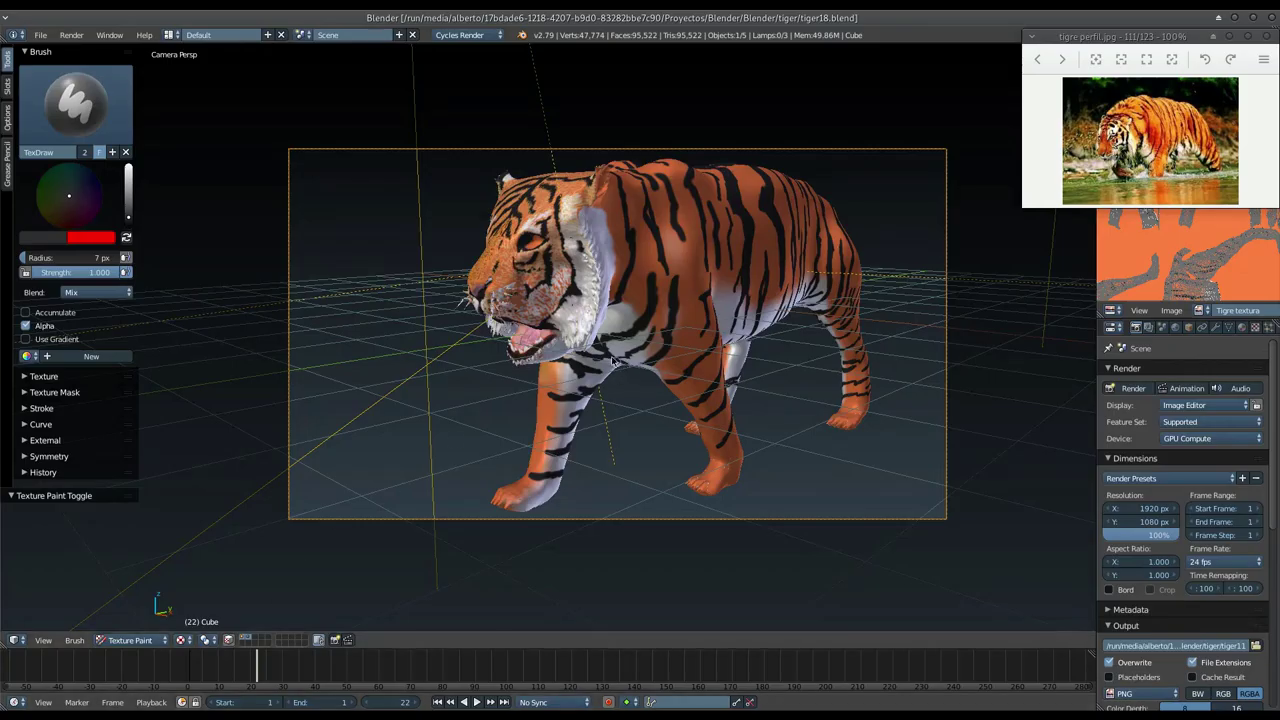
Step: Hide all other scene objects so only the tiger (Objects 1/1) shows in Texture Paint mode
{"action": "mouse_move", "coordinate": [613, 360]}
{"action": "middle_mouse_down"}
{"action": "mouse_move", "coordinate": [677, 349]}
{"action": "mouse_move", "coordinate": [491, 419]}
{"action": "middle_mouse_up"}
{"action": "left_click", "coordinate": [245, 640]}
{"action": "mouse_move", "coordinate": [380, 436]}
{"action": "middle_mouse_down"}
{"action": "mouse_move", "coordinate": [519, 342]}
{"action": "mouse_move", "coordinate": [670, 328]}
{"action": "mouse_move", "coordinate": [584, 314]}
{"action": "mouse_move", "coordinate": [634, 302]}
{"action": "mouse_move", "coordinate": [577, 325]}
{"action": "middle_mouse_up"}
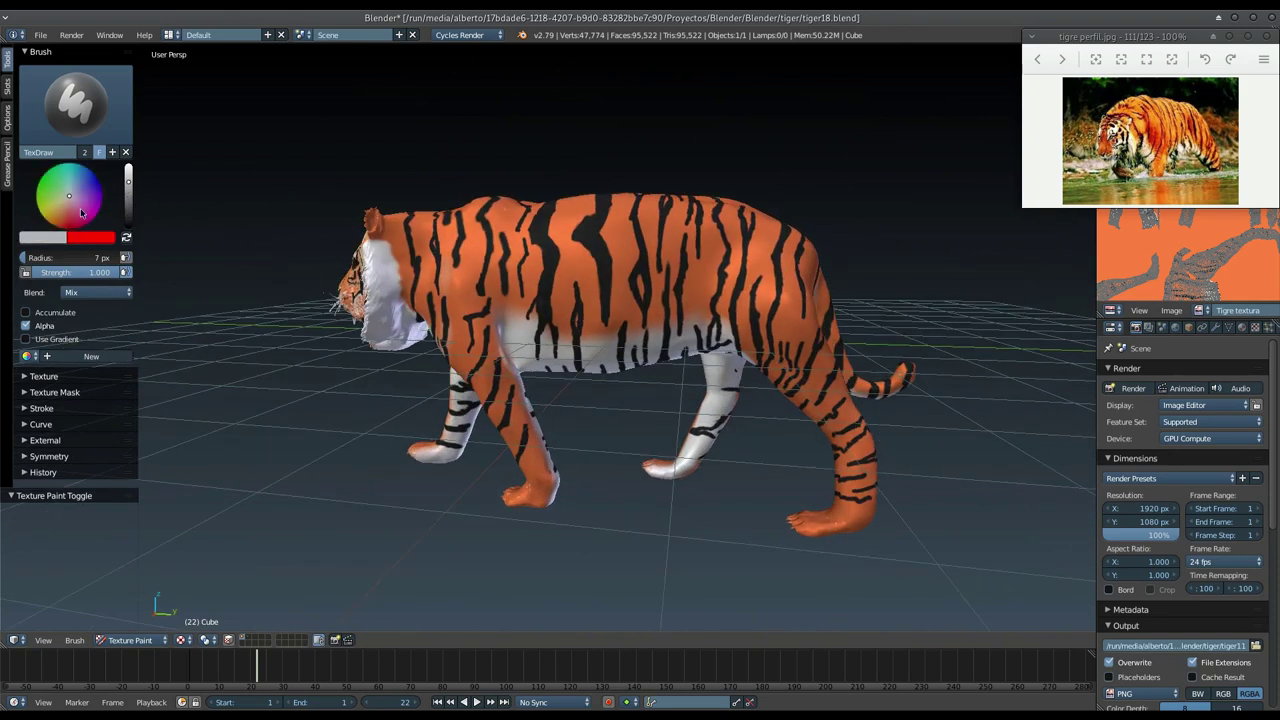
Step: Set the brush colour to a slightly darker tan orange
{"action": "left_click_drag", "start_coordinate": [66, 204], "coordinate": [62, 212]}
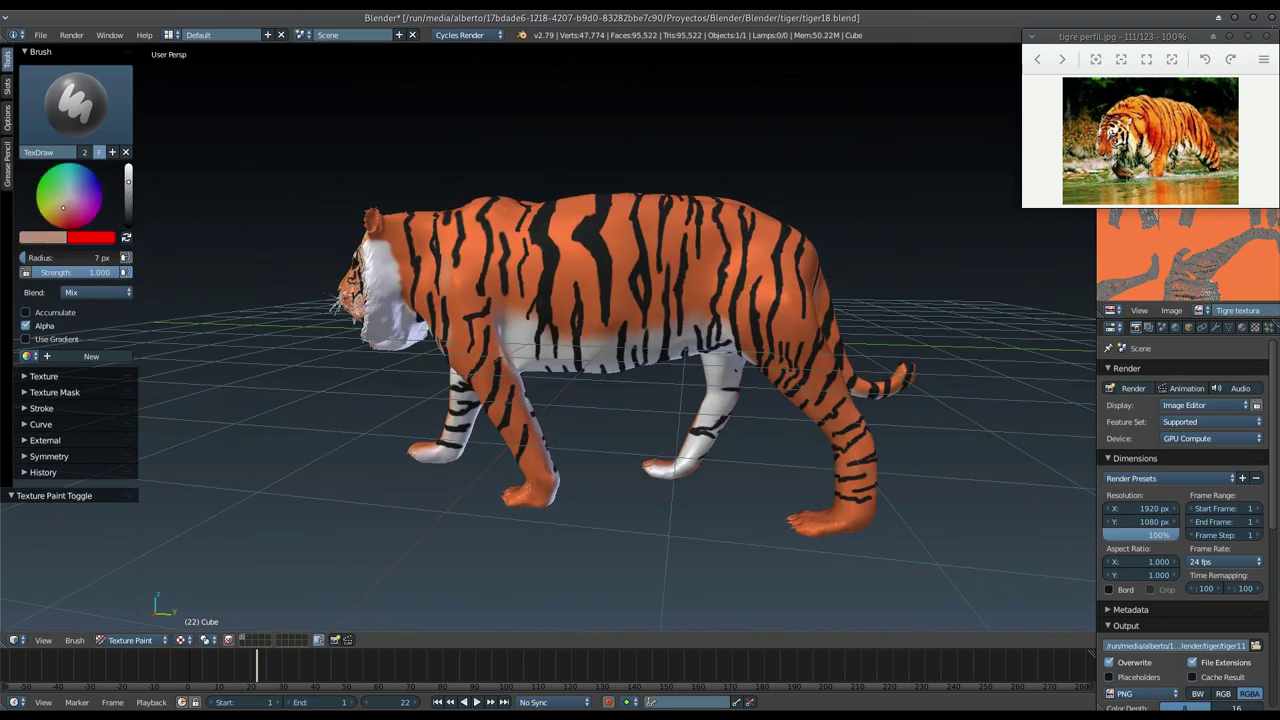
{"action": "left_click", "coordinate": [55, 237]}
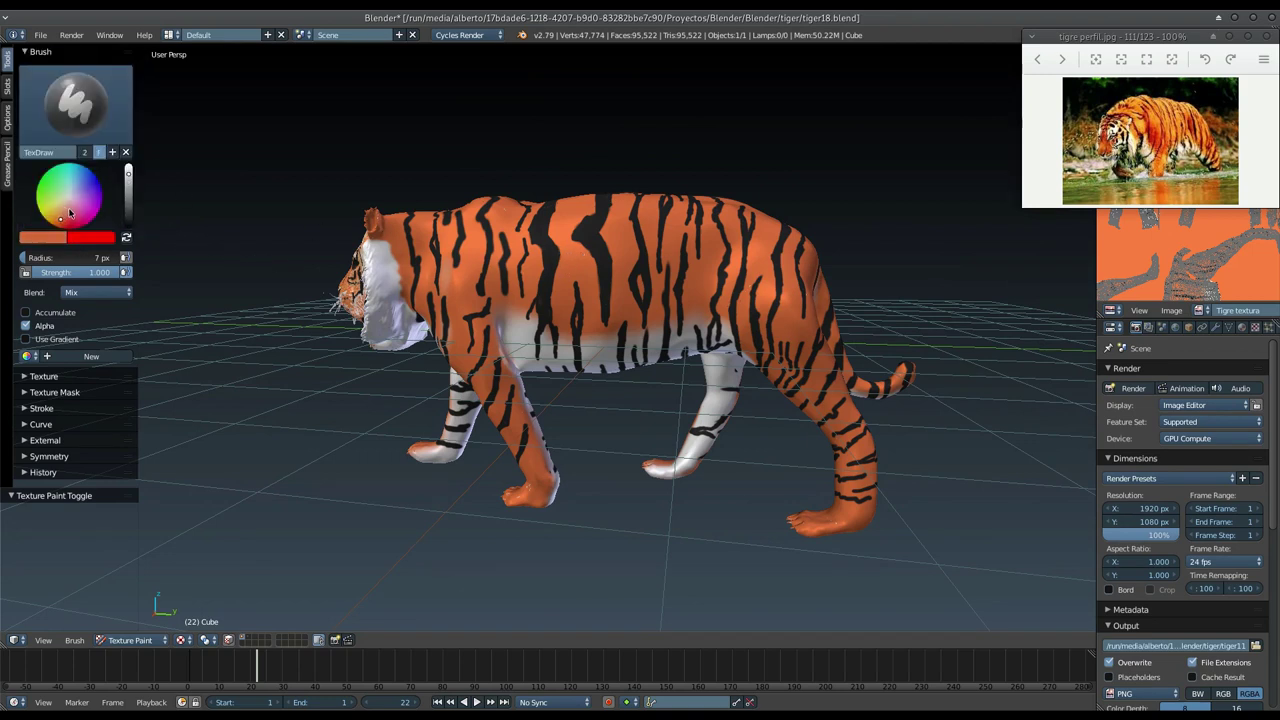
{"action": "left_click_drag", "start_coordinate": [58, 218], "coordinate": [58, 222]}
Step: Set the brush radius to 5 px and paint a short stroke on the tiger's back
{"action": "middle_click_drag", "start_coordinate": [506, 278], "coordinate": [563, 297]}
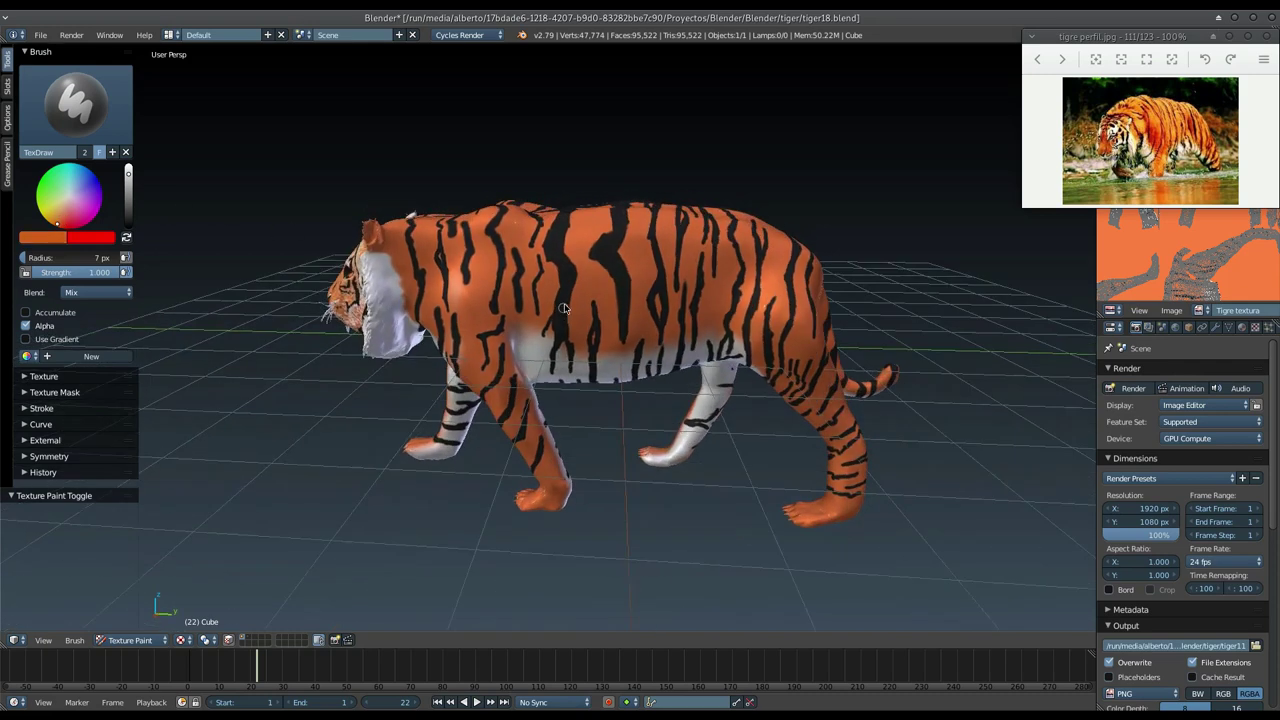
{"action": "scroll", "coordinate": [563, 297], "scroll_direction": "up", "scroll_amount": 4}
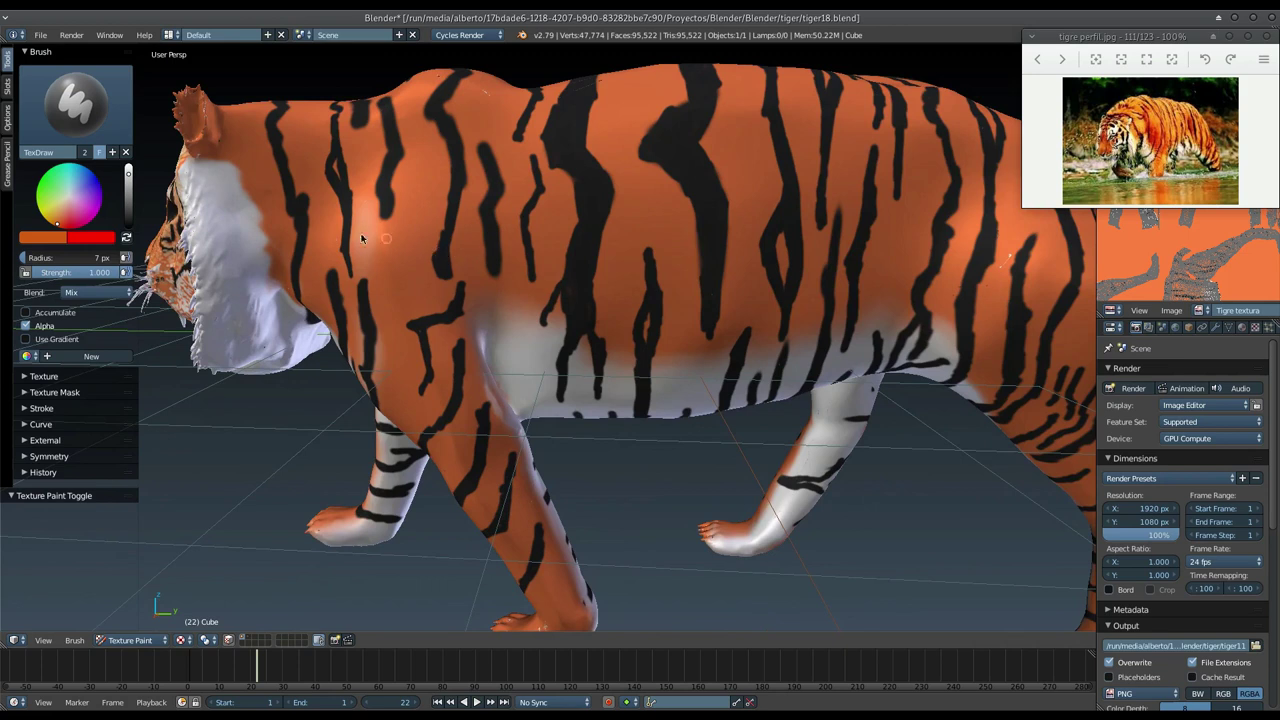
{"action": "mouse_move", "coordinate": [554, 228]}
{"action": "middle_mouse_down"}
{"action": "mouse_move", "coordinate": [623, 286]}
{"action": "mouse_move", "coordinate": [621, 312]}
{"action": "mouse_move", "coordinate": [584, 302]}
{"action": "middle_mouse_up"}
{"action": "key", "text": "f"}
{"action": "left_click", "coordinate": [532, 356]}
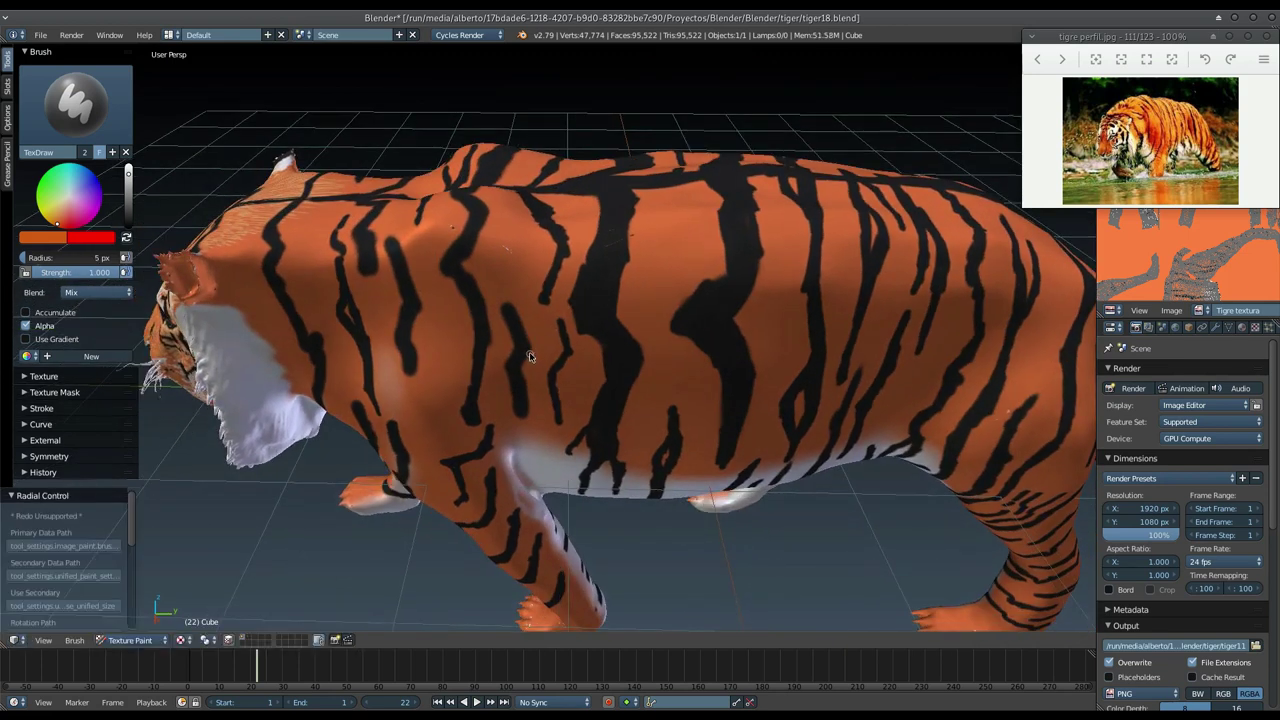
{"action": "left_click_drag", "start_coordinate": [447, 224], "coordinate": [447, 252]}
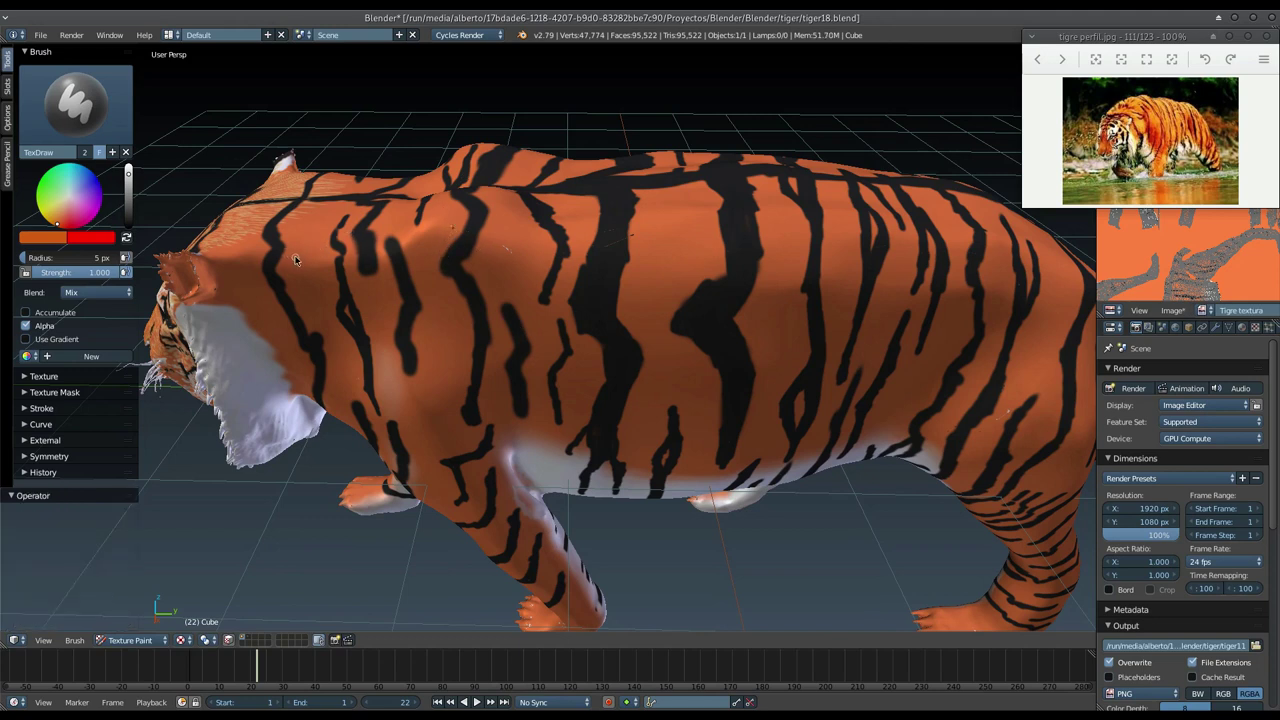
{"action": "scroll", "coordinate": [292, 260], "scroll_direction": "up", "scroll_amount": 3}
Step: Paint dark-orange fur dabs on the tiger's back and extend a black stripe rightward
{"action": "middle_click_drag", "start_coordinate": [307, 233], "coordinate": [490, 306]}
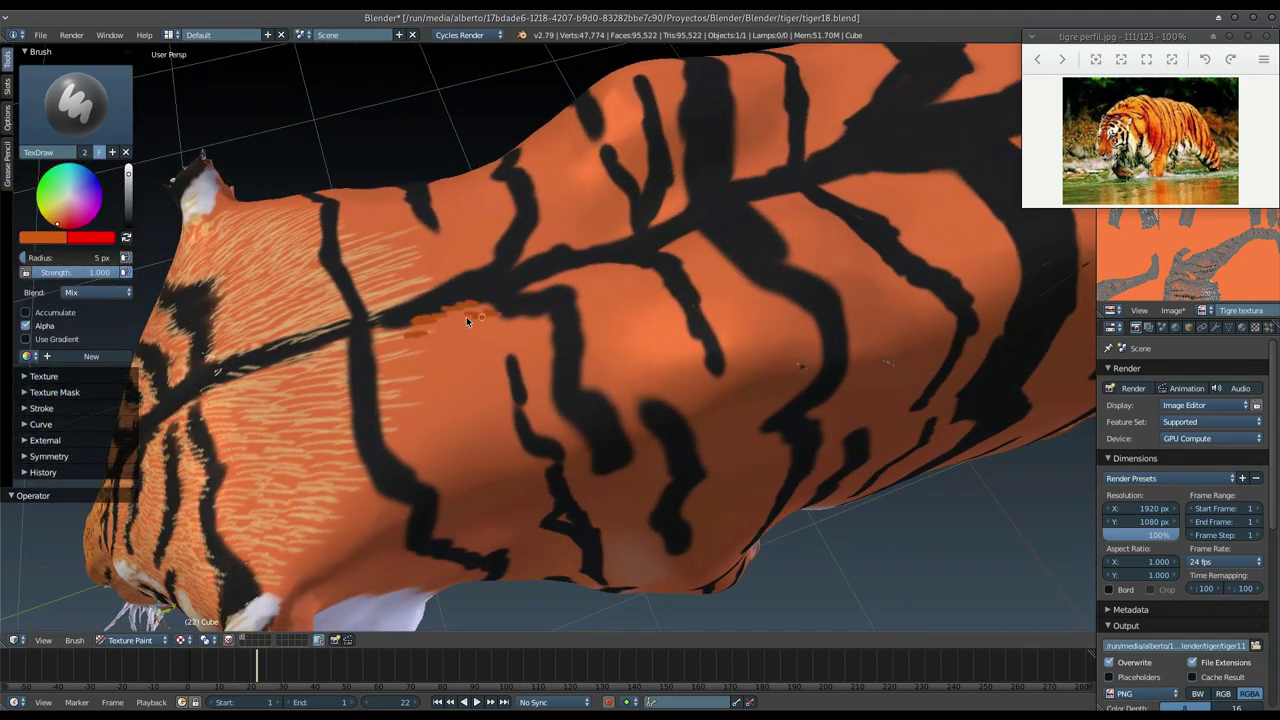
{"action": "mouse_move", "coordinate": [390, 368]}
{"action": "left_mouse_down"}
{"action": "mouse_move", "coordinate": [381, 303]}
{"action": "mouse_move", "coordinate": [485, 264]}
{"action": "mouse_move", "coordinate": [373, 317]}
{"action": "left_mouse_up"}
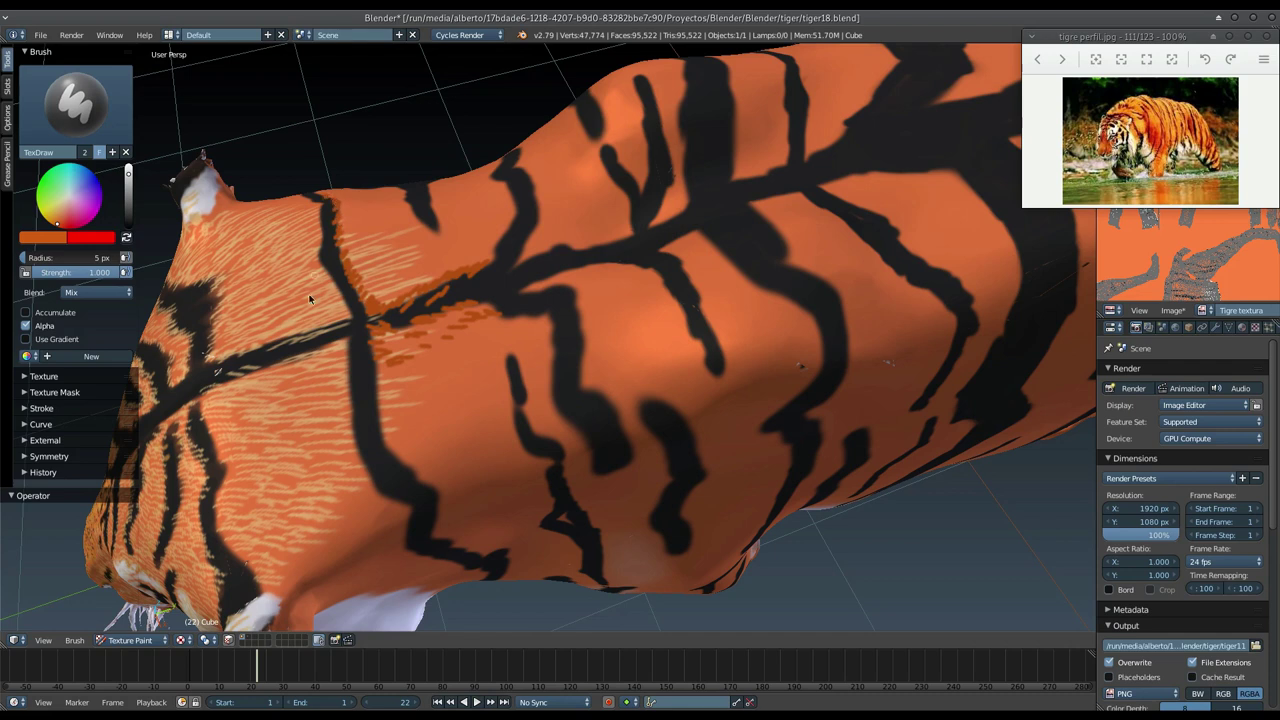
{"action": "mouse_move", "coordinate": [312, 294]}
{"action": "left_mouse_down"}
{"action": "mouse_move", "coordinate": [316, 278]}
{"action": "mouse_move", "coordinate": [341, 313]}
{"action": "mouse_move", "coordinate": [313, 258]}
{"action": "left_mouse_up"}
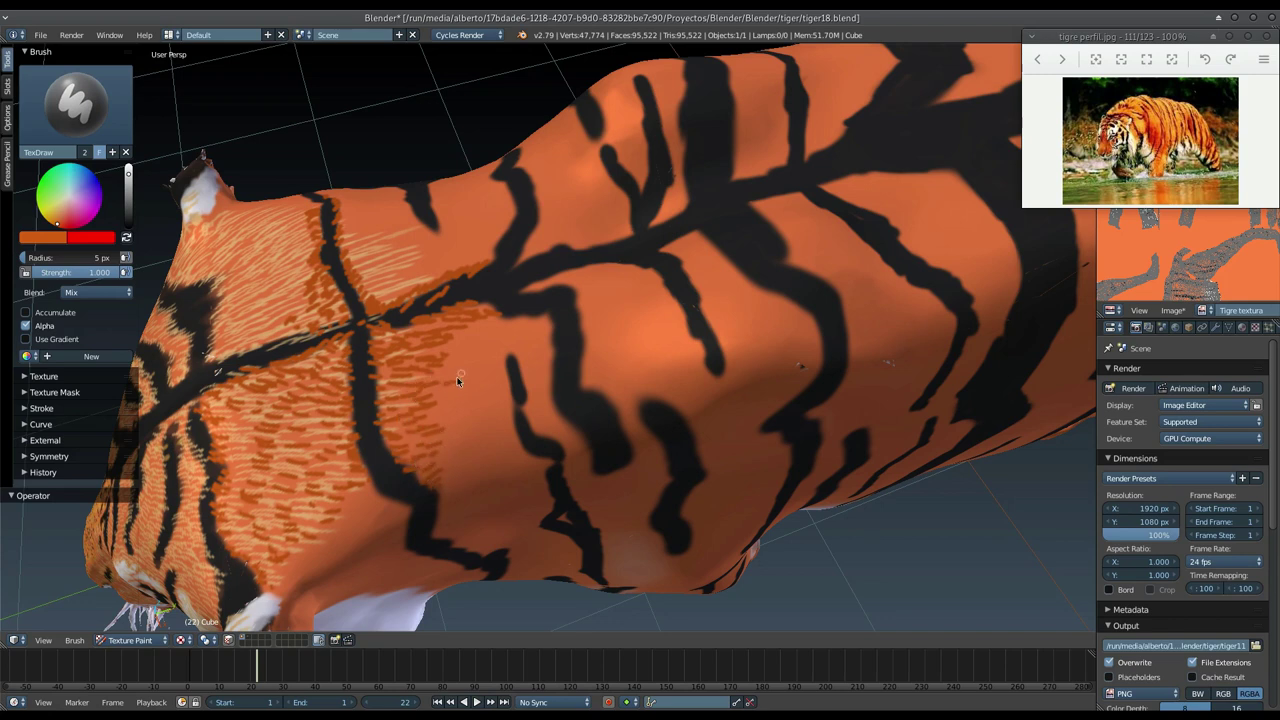
{"action": "mouse_move", "coordinate": [495, 318]}
{"action": "left_mouse_down"}
{"action": "mouse_move", "coordinate": [565, 300]}
{"action": "mouse_move", "coordinate": [576, 345]}
{"action": "mouse_move", "coordinate": [503, 321]}
{"action": "left_mouse_up"}
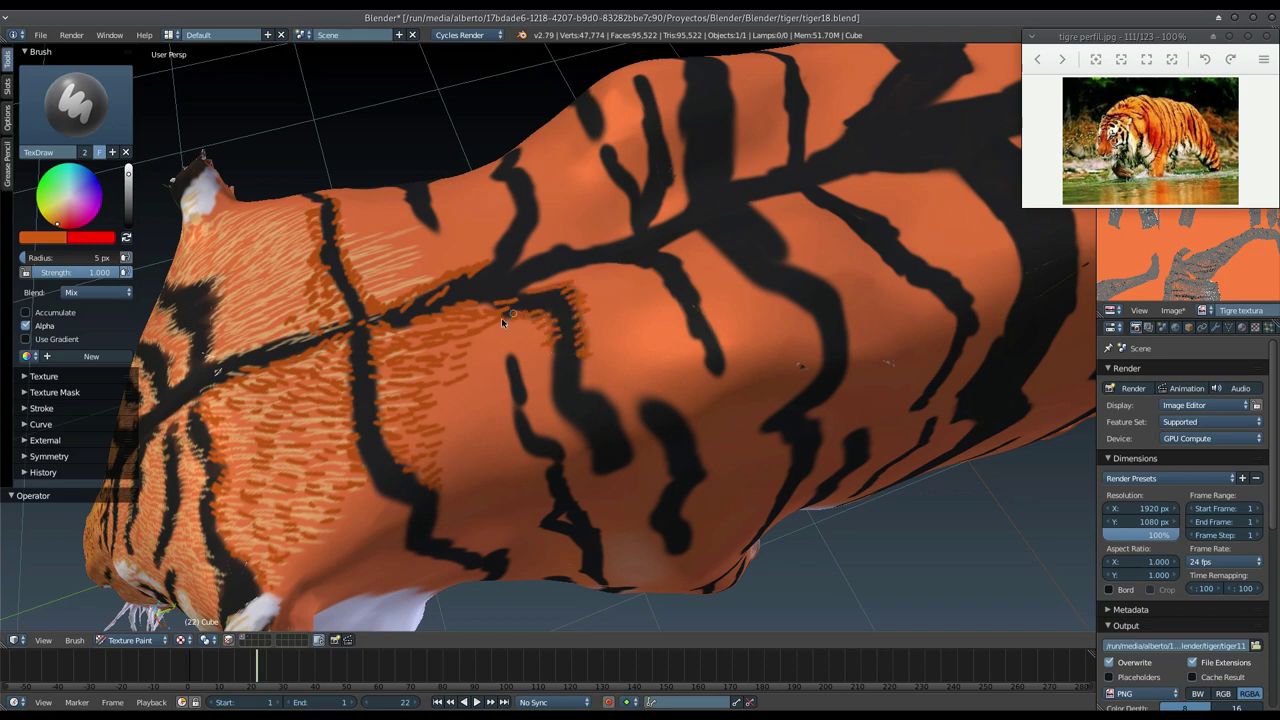
{"action": "left_click_drag", "start_coordinate": [446, 366], "coordinate": [465, 347]}
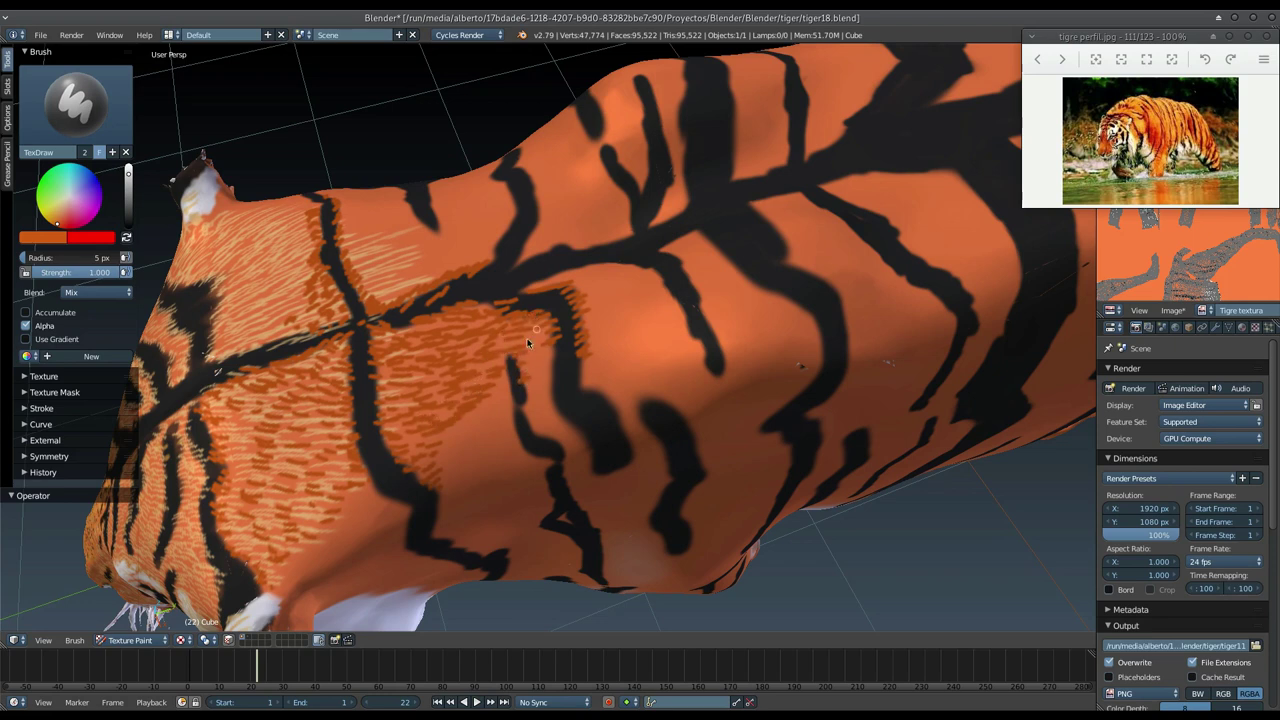
{"action": "mouse_move", "coordinate": [503, 367]}
{"action": "middle_mouse_down"}
{"action": "mouse_move", "coordinate": [502, 341]}
{"action": "mouse_move", "coordinate": [559, 400]}
{"action": "middle_mouse_up"}
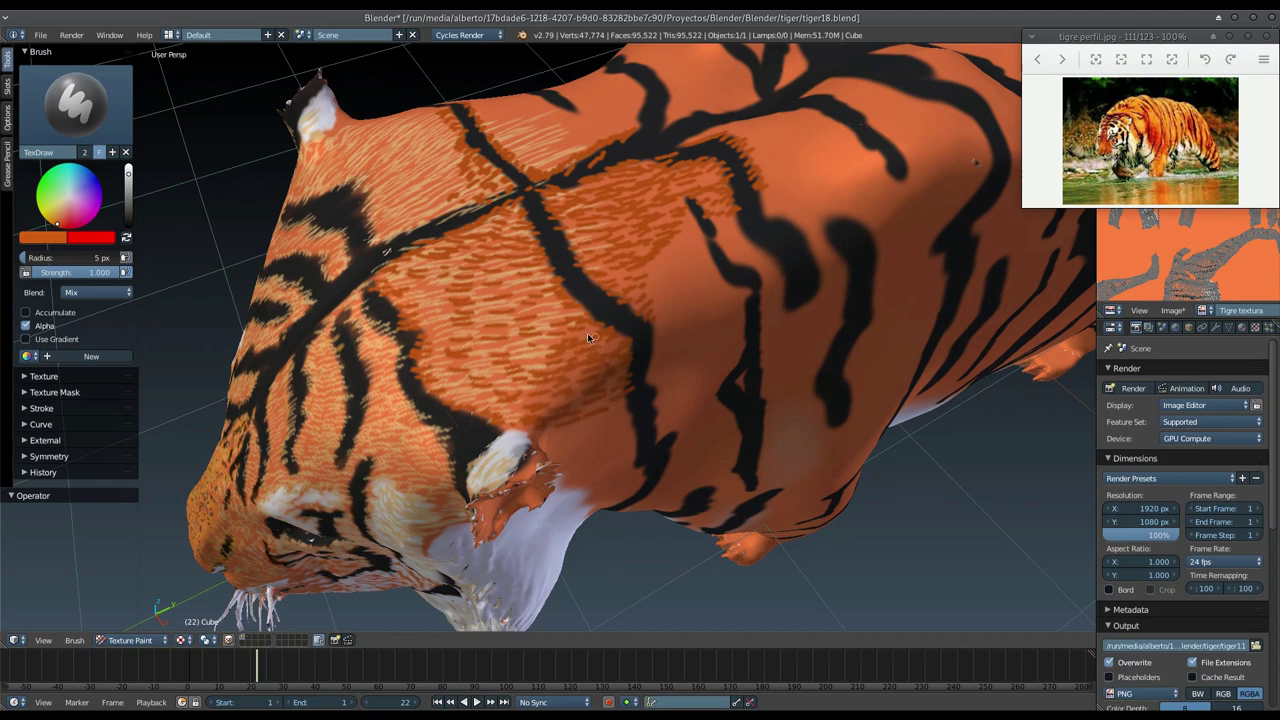
Step: Paint orange and darker fur strokes across the back and down the tiger's neck
{"action": "mouse_move", "coordinate": [517, 349]}
{"action": "left_mouse_down"}
{"action": "mouse_move", "coordinate": [555, 318]}
{"action": "mouse_move", "coordinate": [480, 314]}
{"action": "mouse_move", "coordinate": [442, 288]}
{"action": "left_mouse_up"}
{"action": "left_click_drag", "start_coordinate": [445, 362], "coordinate": [477, 393]}
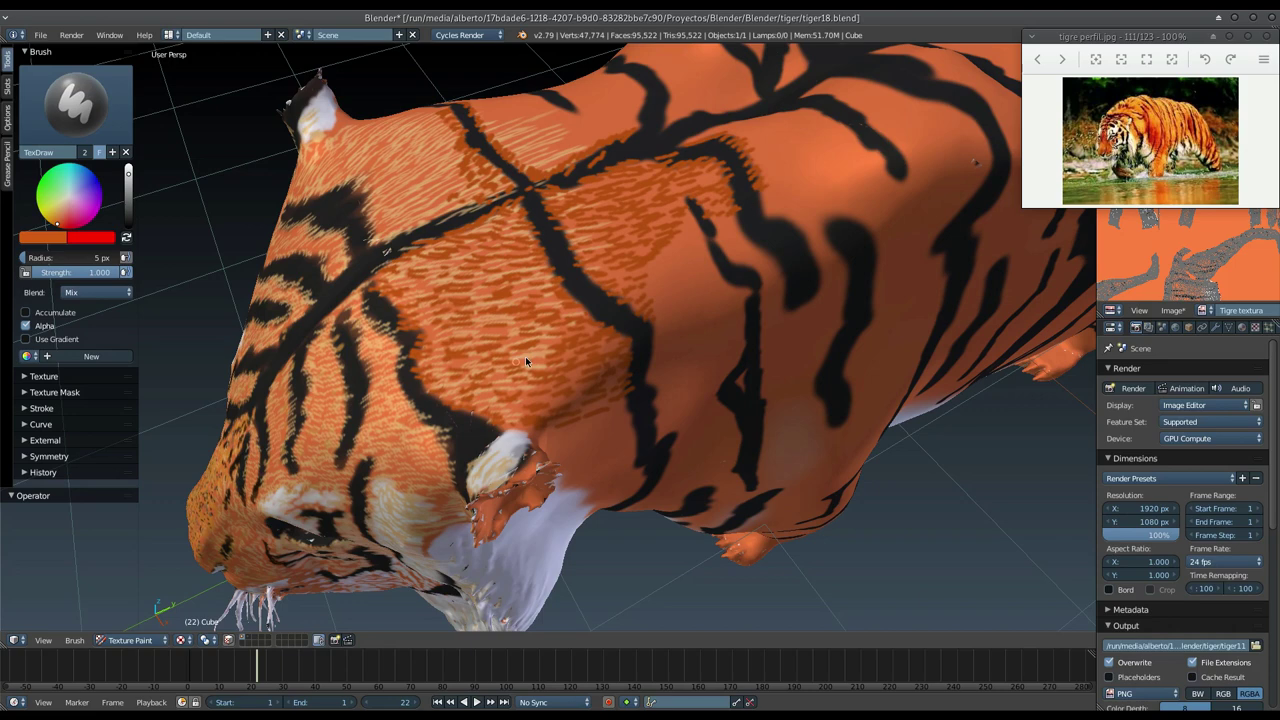
{"action": "mouse_move", "coordinate": [509, 295]}
{"action": "middle_mouse_down"}
{"action": "mouse_move", "coordinate": [540, 371]}
{"action": "mouse_move", "coordinate": [555, 350]}
{"action": "middle_mouse_up"}
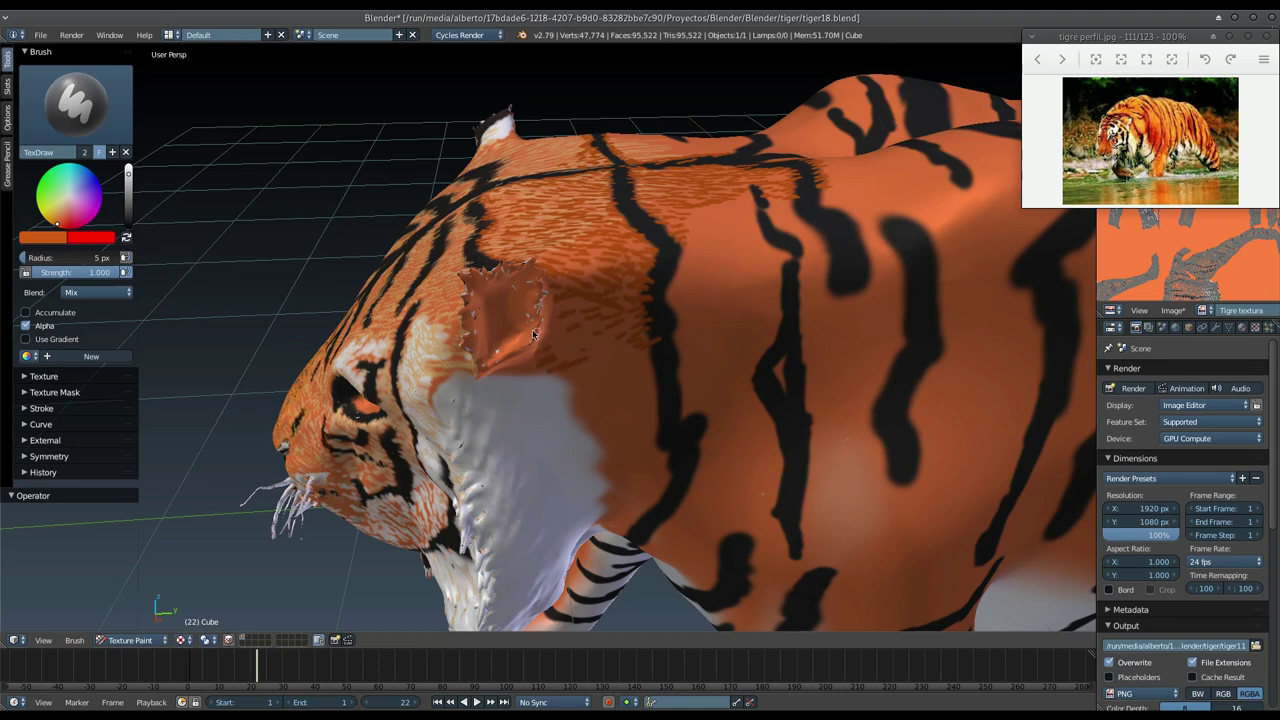
{"action": "middle_click_drag", "start_coordinate": [533, 335], "coordinate": [459, 375]}
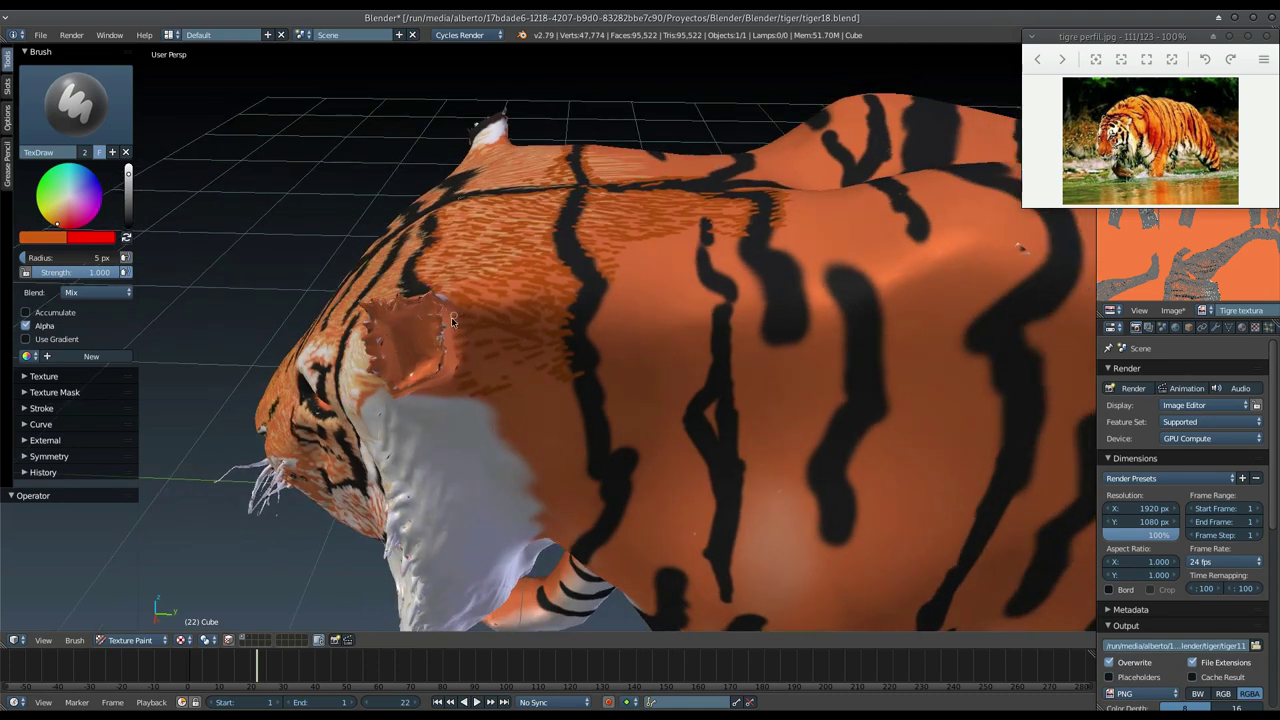
{"action": "mouse_move", "coordinate": [450, 382]}
{"action": "left_mouse_down"}
{"action": "mouse_move", "coordinate": [440, 400]}
{"action": "mouse_move", "coordinate": [538, 450]}
{"action": "left_mouse_up"}
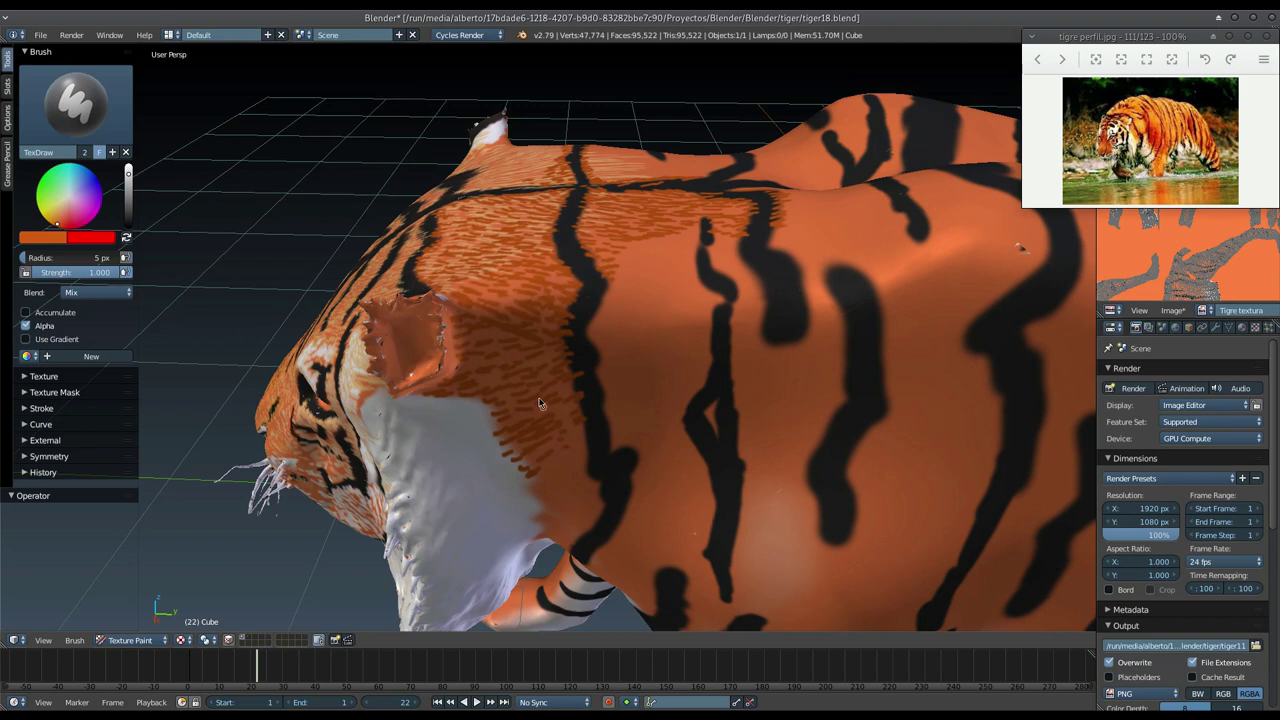
{"action": "middle_click_drag", "start_coordinate": [539, 403], "coordinate": [516, 309]}
{"action": "mouse_move", "coordinate": [518, 338]}
{"action": "left_mouse_down"}
{"action": "mouse_move", "coordinate": [512, 362]}
{"action": "mouse_move", "coordinate": [536, 368]}
{"action": "left_mouse_up"}
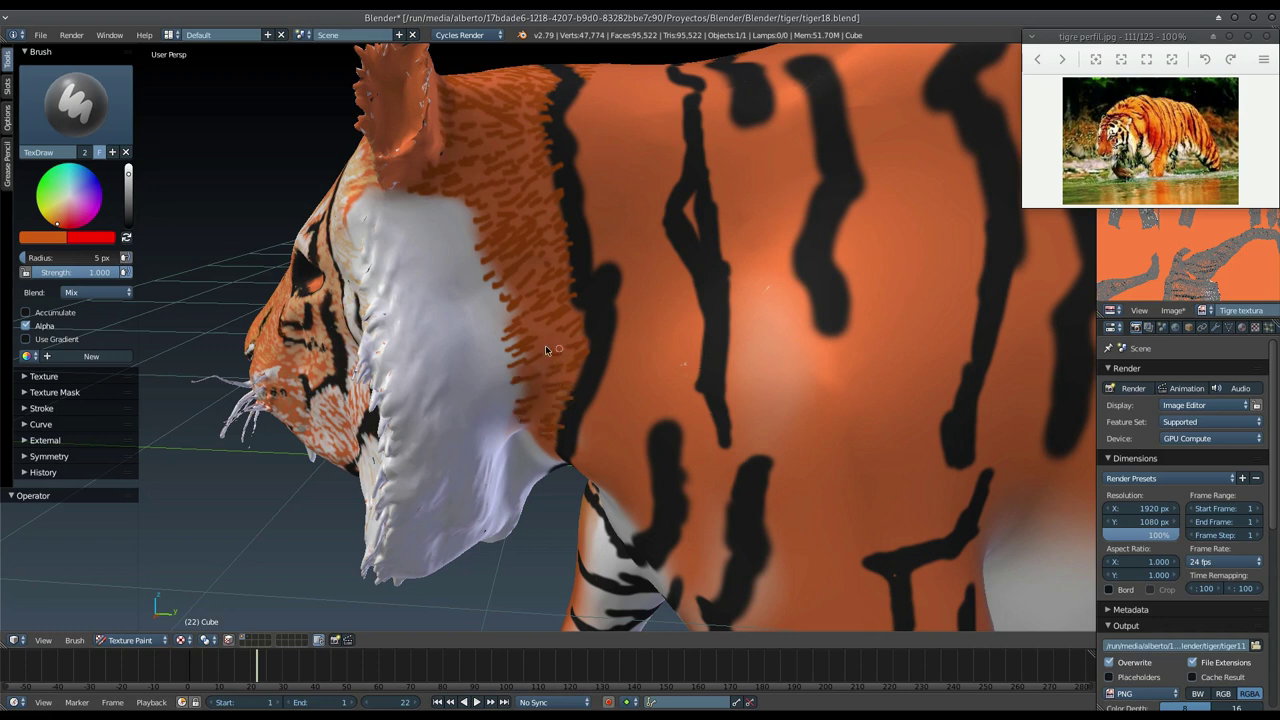
Step: Orbit the view to look down on the tiger's back along the spine
{"action": "middle_click_drag", "start_coordinate": [510, 322], "coordinate": [547, 431]}
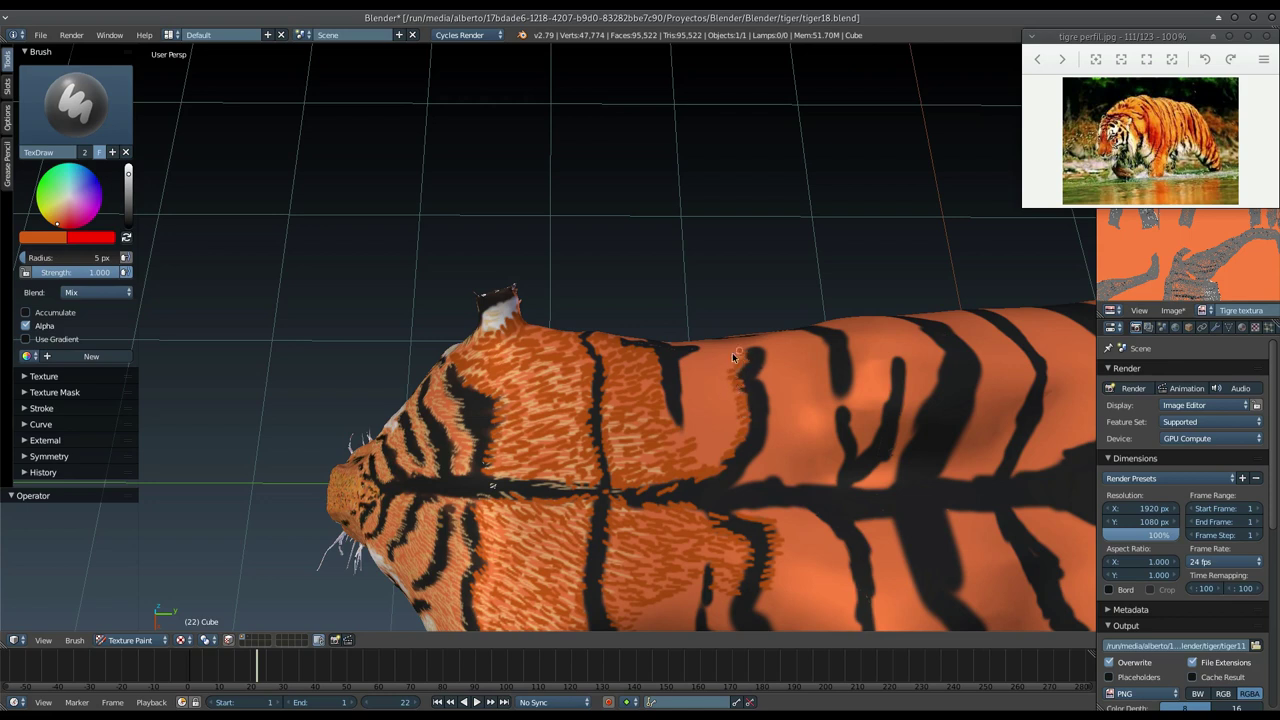
Step: Lengthen the black back stripe with a dark stroke down the tiger's side
{"action": "left_click_drag", "start_coordinate": [694, 344], "coordinate": [678, 403]}
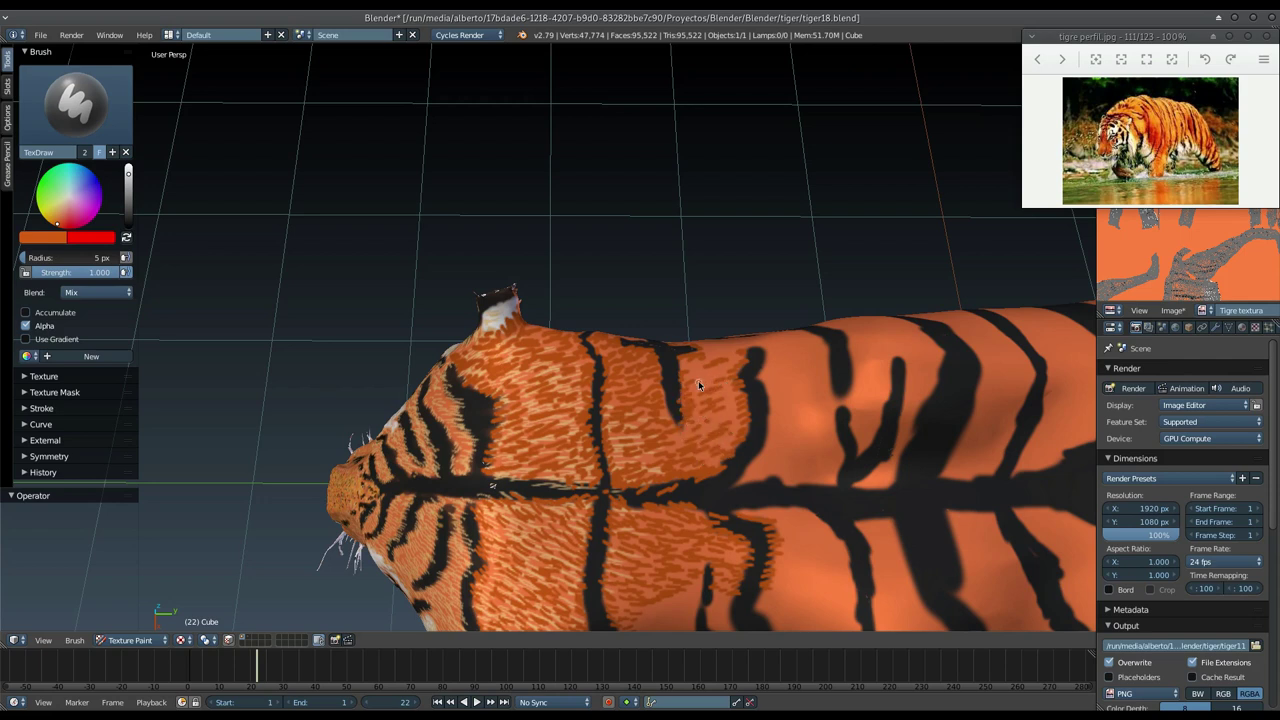
{"action": "middle_click_drag", "start_coordinate": [700, 364], "coordinate": [708, 397]}
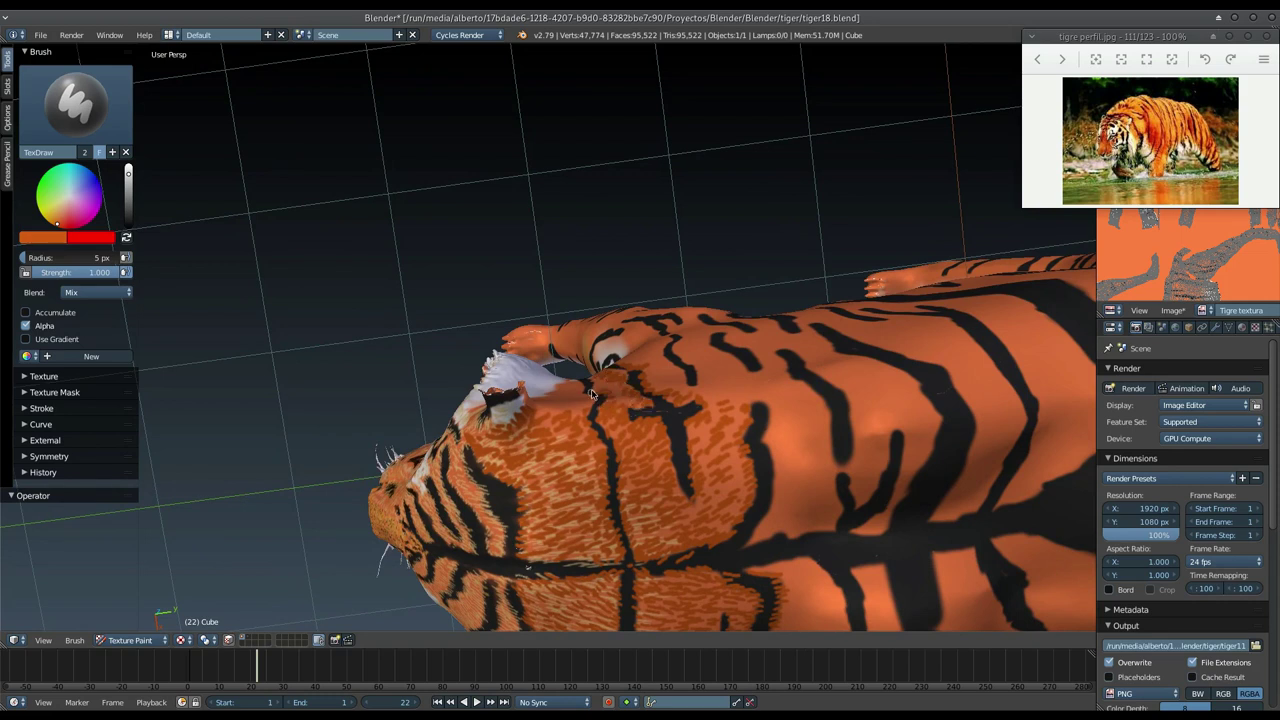
{"action": "mouse_move", "coordinate": [595, 390]}
{"action": "middle_mouse_down"}
{"action": "mouse_move", "coordinate": [628, 429]}
{"action": "mouse_move", "coordinate": [568, 450]}
{"action": "mouse_move", "coordinate": [626, 428]}
{"action": "mouse_move", "coordinate": [572, 348]}
{"action": "mouse_move", "coordinate": [582, 394]}
{"action": "middle_mouse_up"}
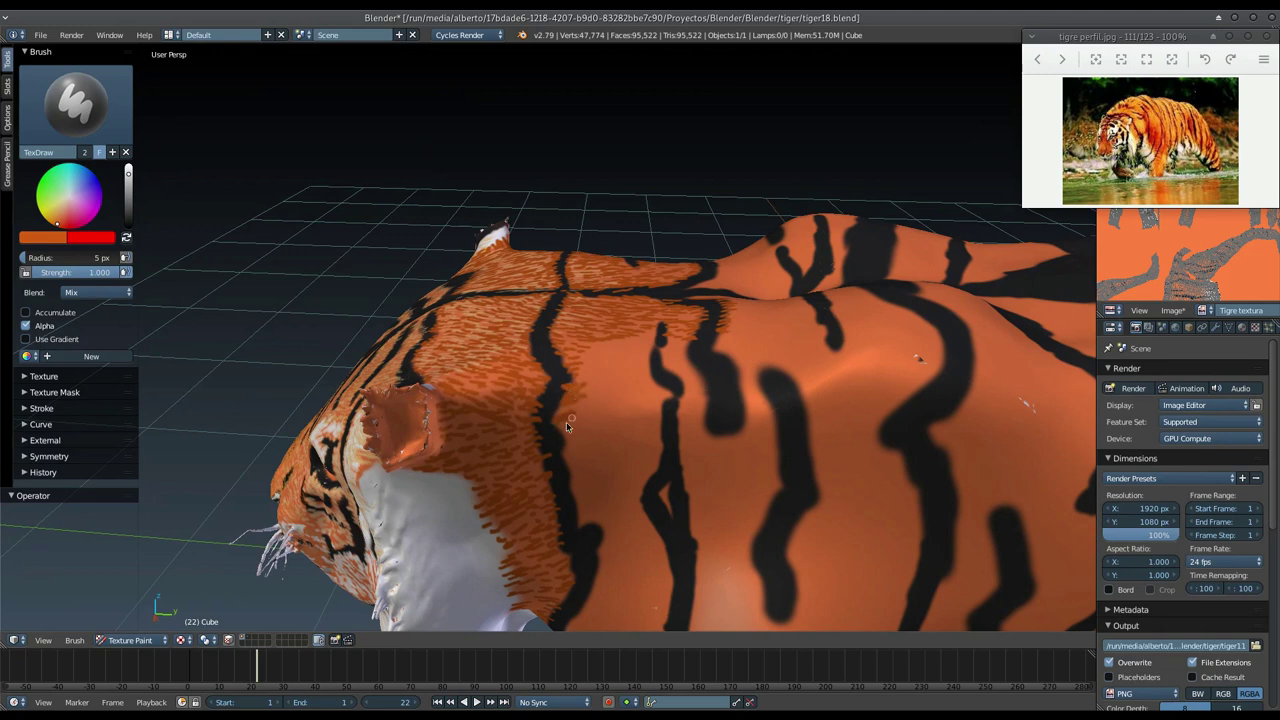
Step: Paint dark-orange and brown fur strokes over the shoulder stripes behind the ear
{"action": "mouse_move", "coordinate": [573, 448]}
{"action": "middle_mouse_down"}
{"action": "mouse_move", "coordinate": [569, 395]}
{"action": "mouse_move", "coordinate": [587, 391]}
{"action": "middle_mouse_up"}
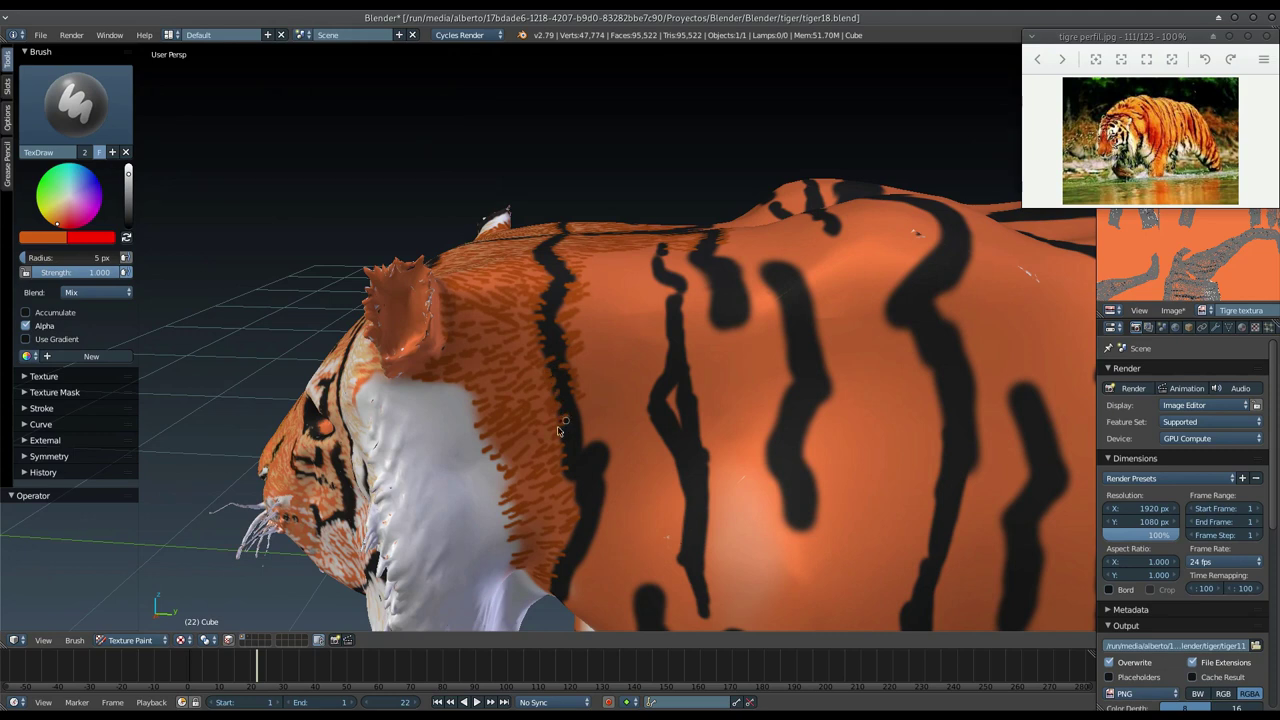
{"action": "middle_click_drag", "start_coordinate": [595, 410], "coordinate": [602, 392]}
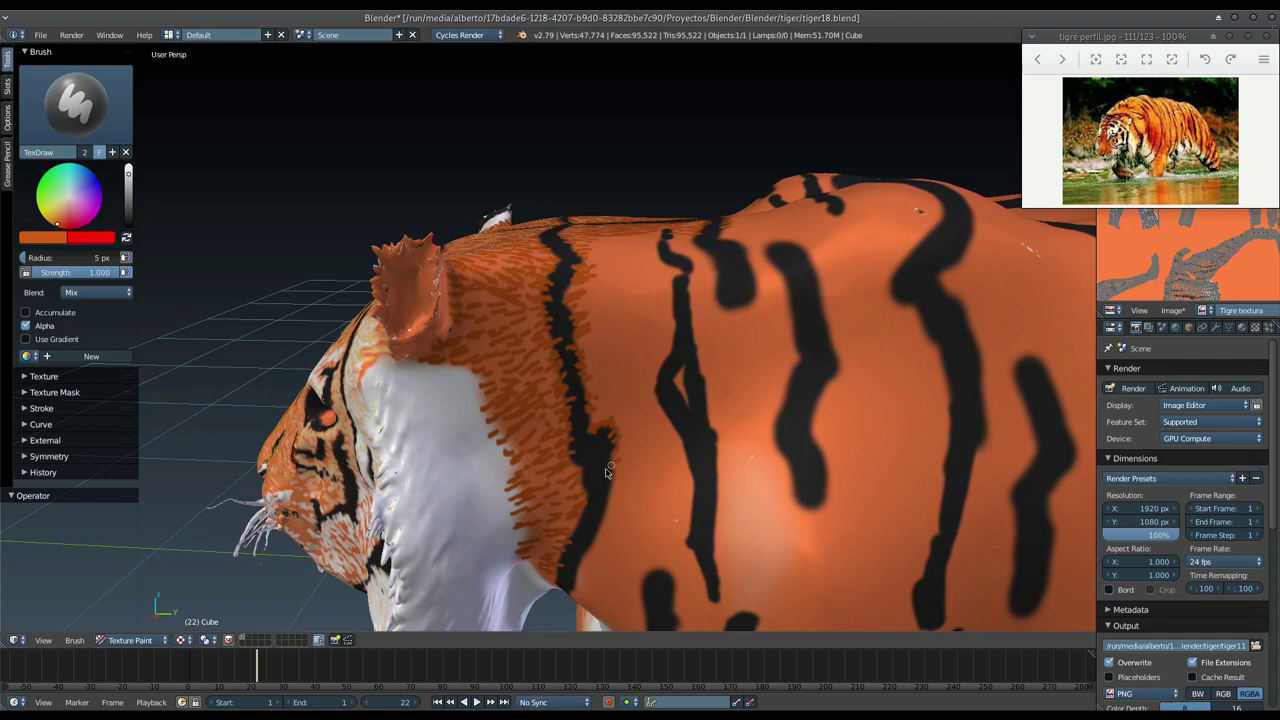
{"action": "middle_click_drag", "start_coordinate": [588, 448], "coordinate": [560, 455]}
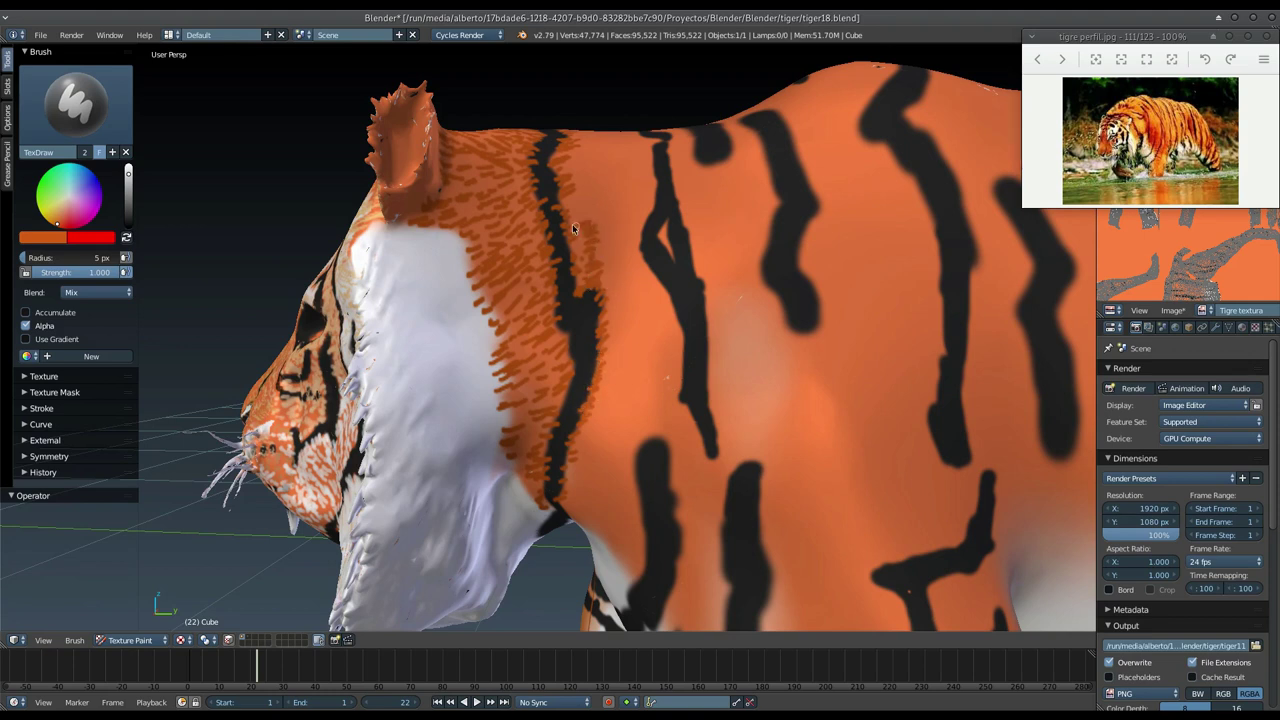
{"action": "left_click_drag", "start_coordinate": [578, 186], "coordinate": [576, 160]}
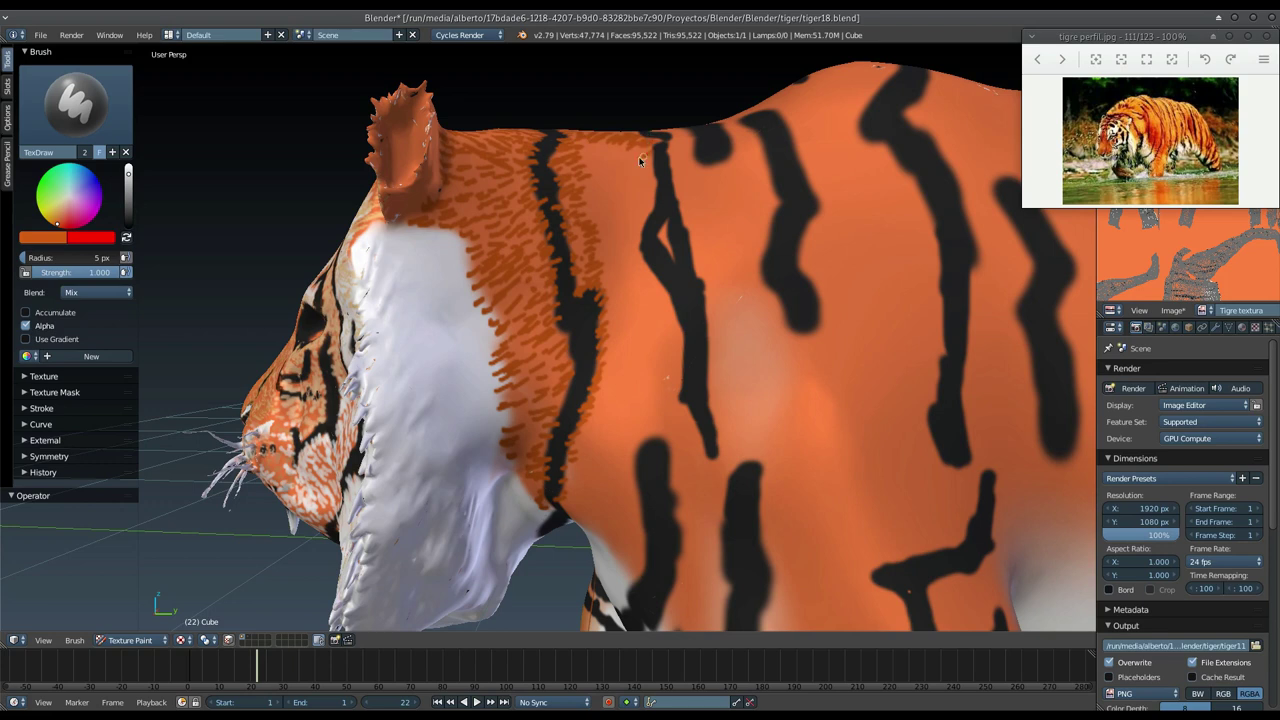
{"action": "left_click_drag", "start_coordinate": [657, 187], "coordinate": [637, 243]}
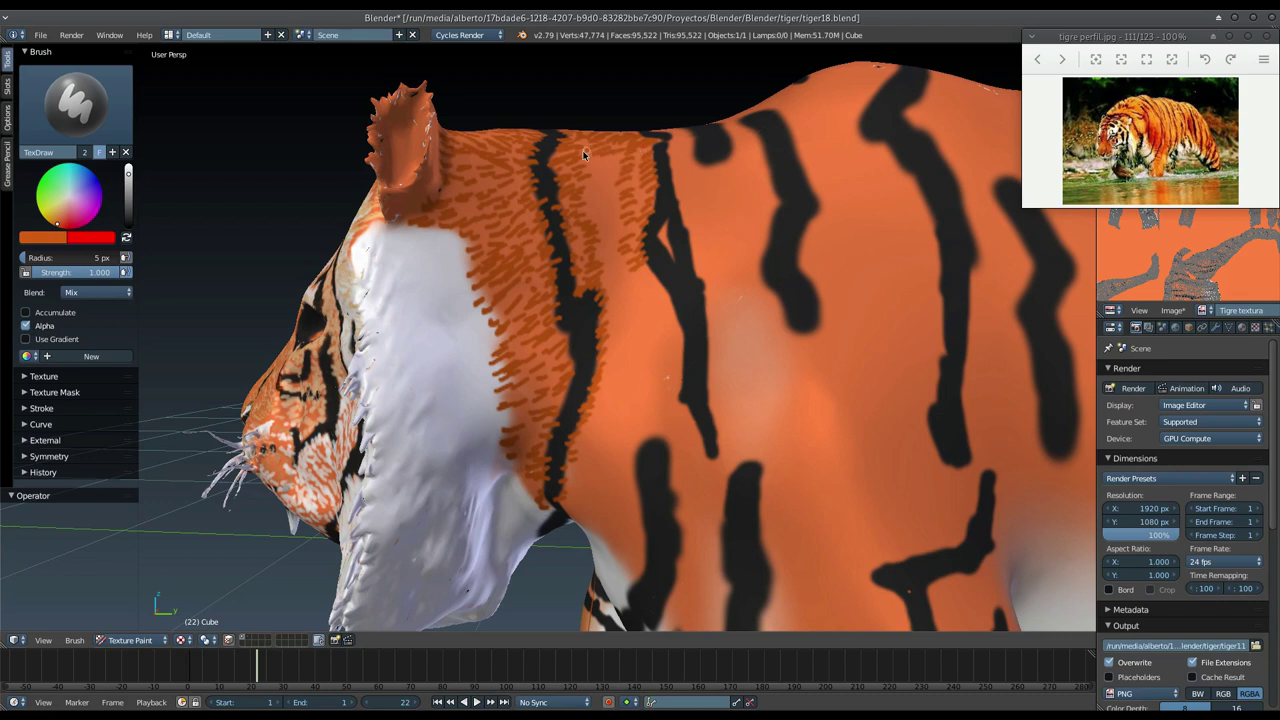
{"action": "left_click_drag", "start_coordinate": [607, 236], "coordinate": [612, 268]}
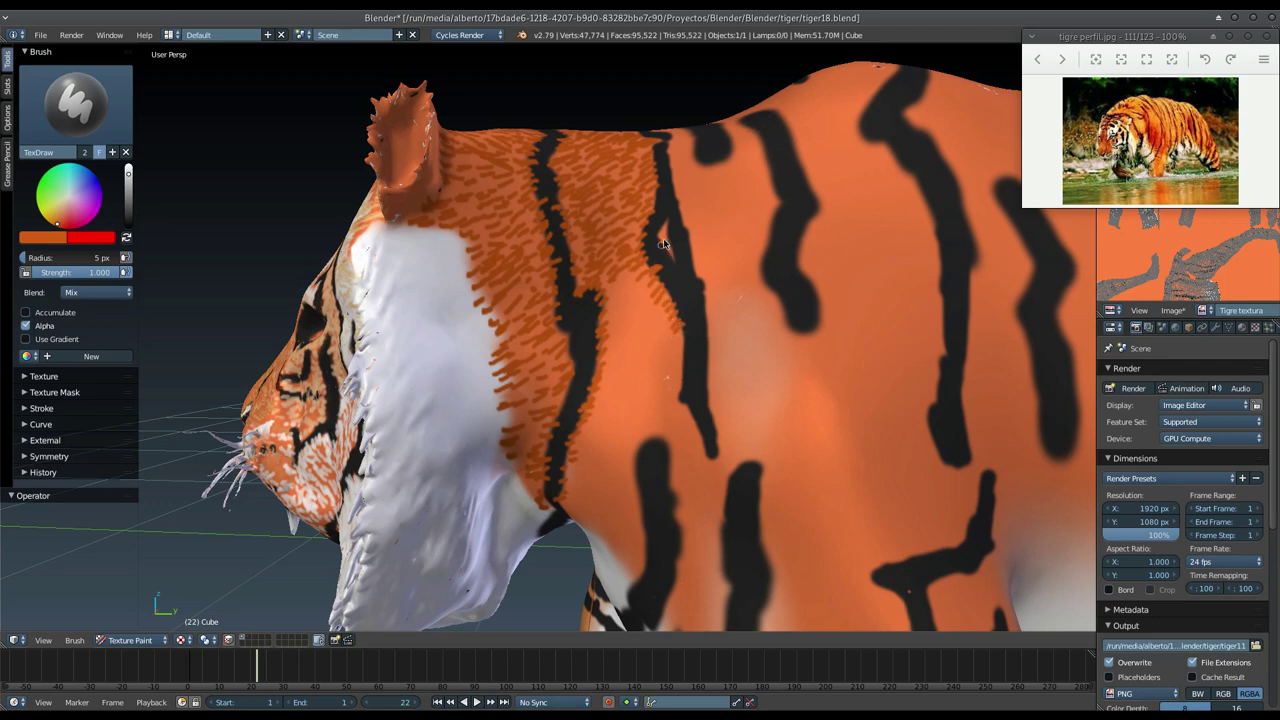
{"action": "left_click_drag", "start_coordinate": [663, 243], "coordinate": [671, 255]}
{"action": "mouse_move", "coordinate": [621, 296]}
{"action": "left_mouse_down"}
{"action": "mouse_move", "coordinate": [657, 307]}
{"action": "mouse_move", "coordinate": [683, 355]}
{"action": "mouse_move", "coordinate": [684, 411]}
{"action": "left_mouse_up"}
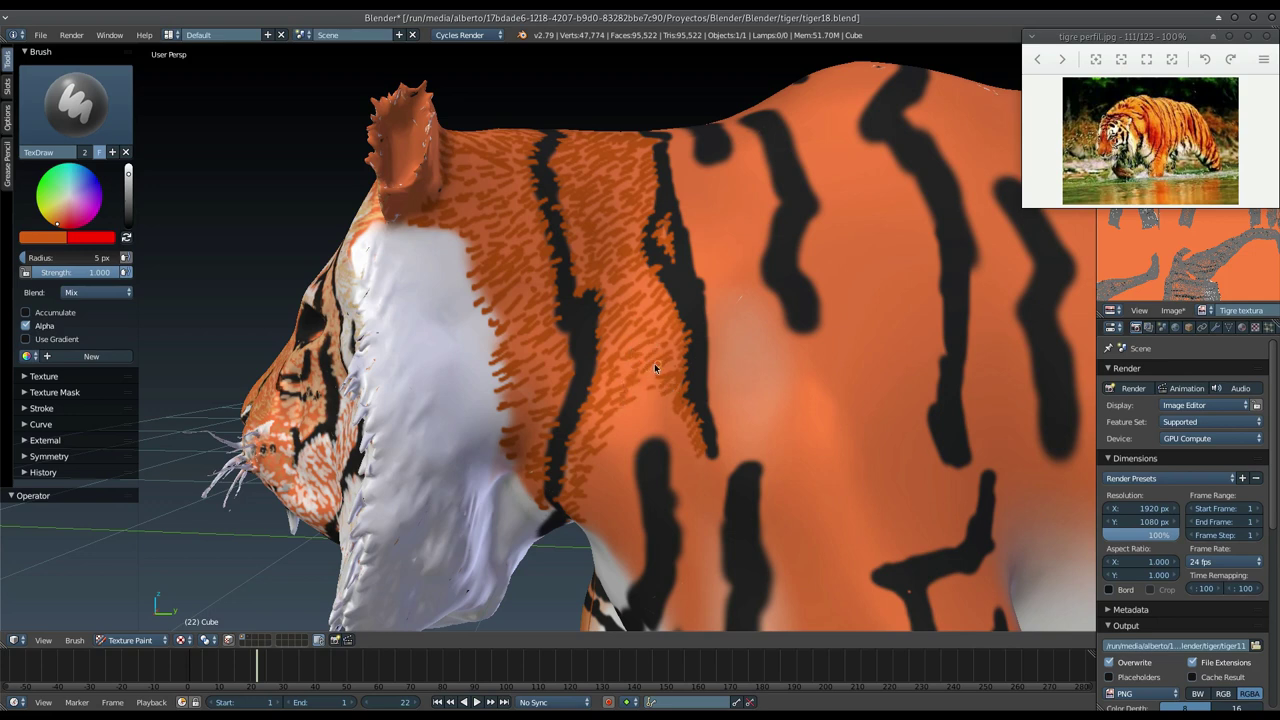
{"action": "middle_click_drag", "start_coordinate": [614, 353], "coordinate": [570, 307]}
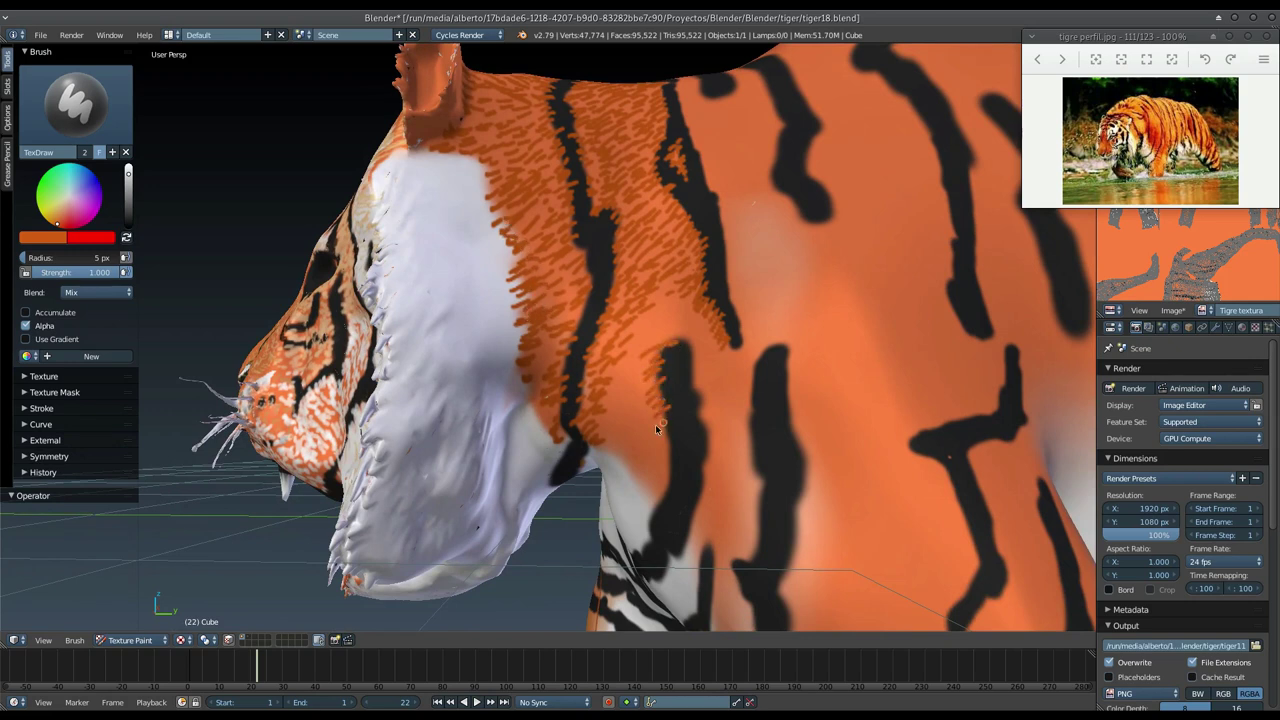
Step: Add dark-orange shoulder fur and extend the black stripe down the tiger's flank
{"action": "mouse_move", "coordinate": [662, 446]}
{"action": "left_mouse_down"}
{"action": "mouse_move", "coordinate": [670, 478]}
{"action": "mouse_move", "coordinate": [655, 500]}
{"action": "mouse_move", "coordinate": [605, 445]}
{"action": "mouse_move", "coordinate": [664, 488]}
{"action": "left_mouse_up"}
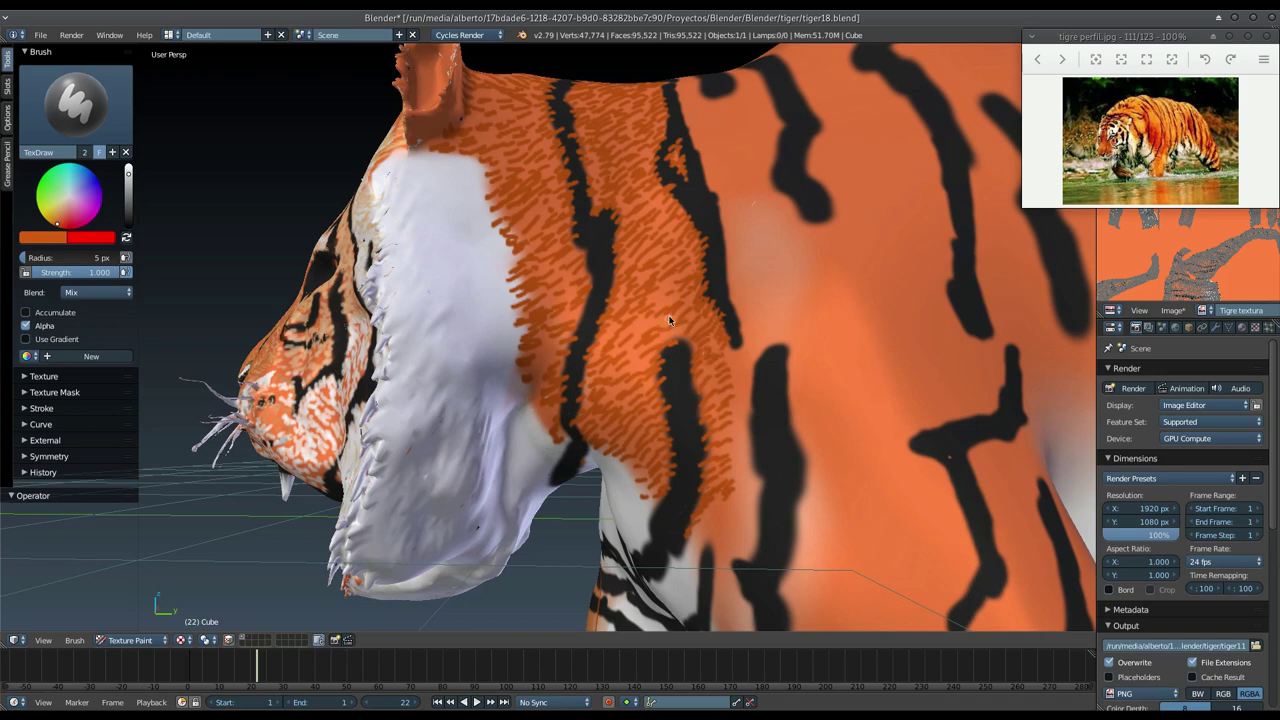
{"action": "mouse_move", "coordinate": [662, 302]}
{"action": "middle_mouse_down"}
{"action": "mouse_move", "coordinate": [691, 237]}
{"action": "mouse_move", "coordinate": [672, 324]}
{"action": "middle_mouse_up"}
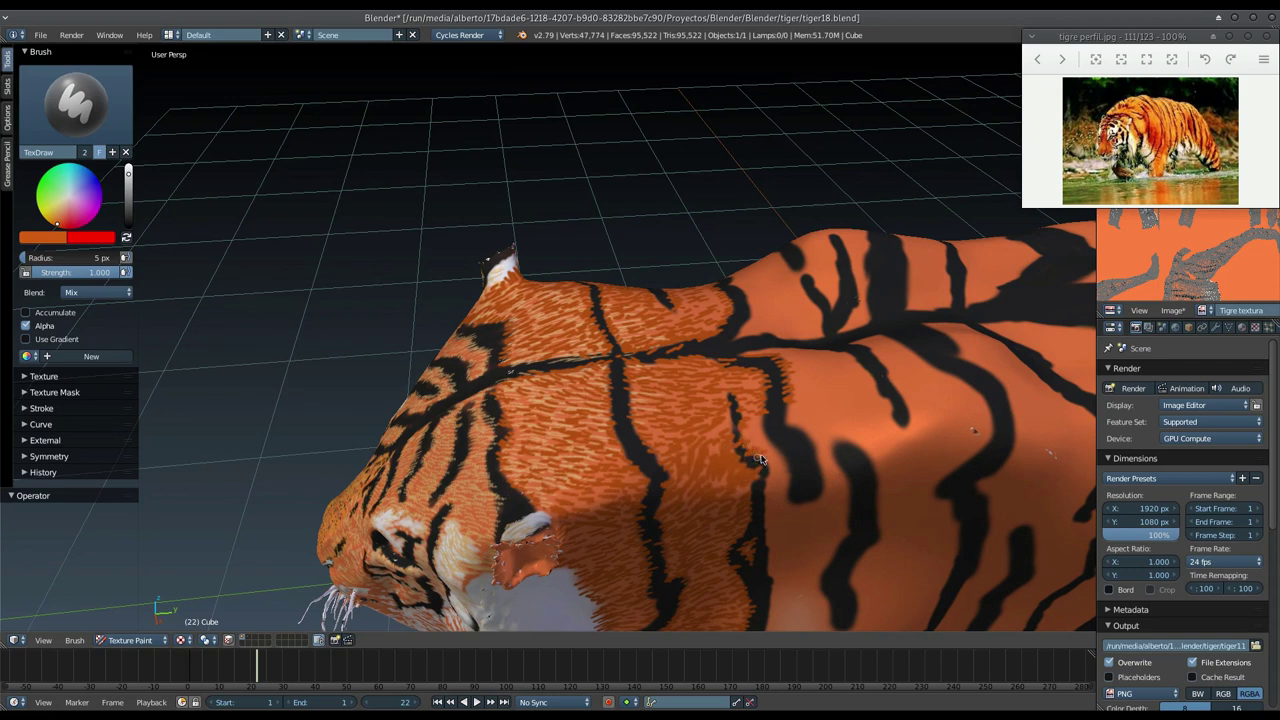
{"action": "middle_click_drag", "start_coordinate": [750, 418], "coordinate": [740, 362]}
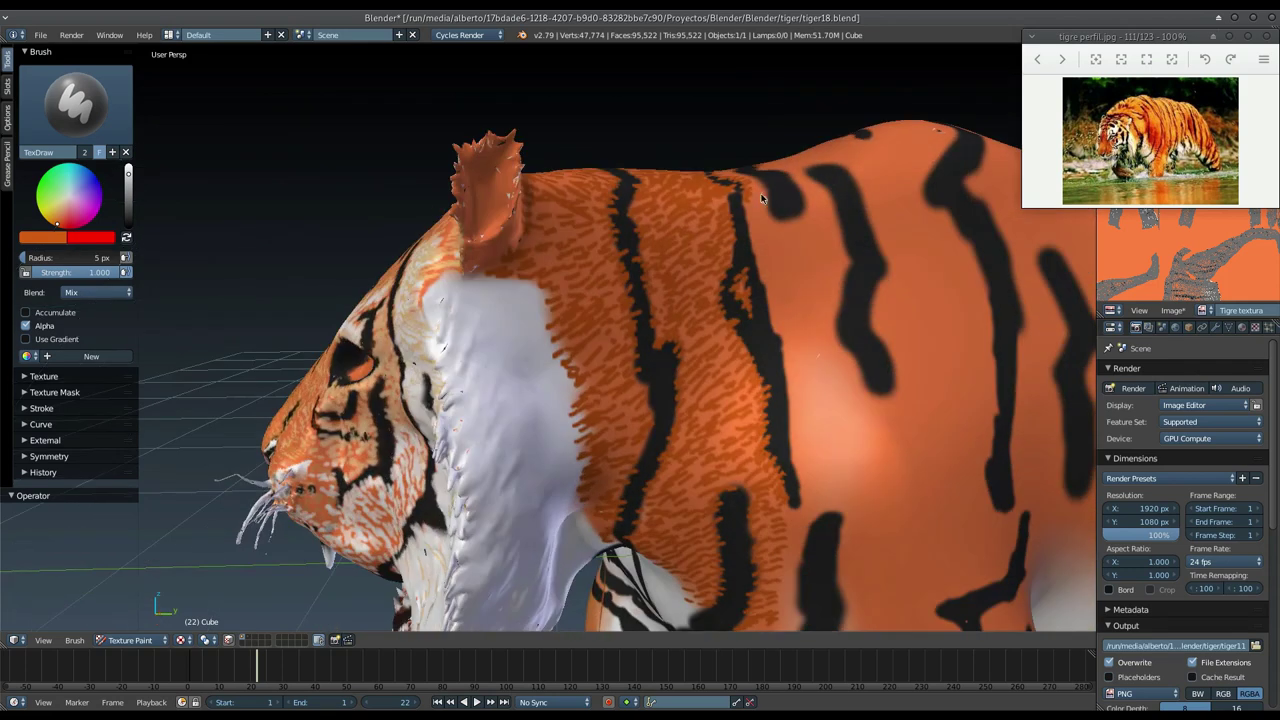
{"action": "mouse_move", "coordinate": [750, 237]}
{"action": "left_mouse_down"}
{"action": "mouse_move", "coordinate": [781, 303]}
{"action": "mouse_move", "coordinate": [790, 405]}
{"action": "left_mouse_up"}
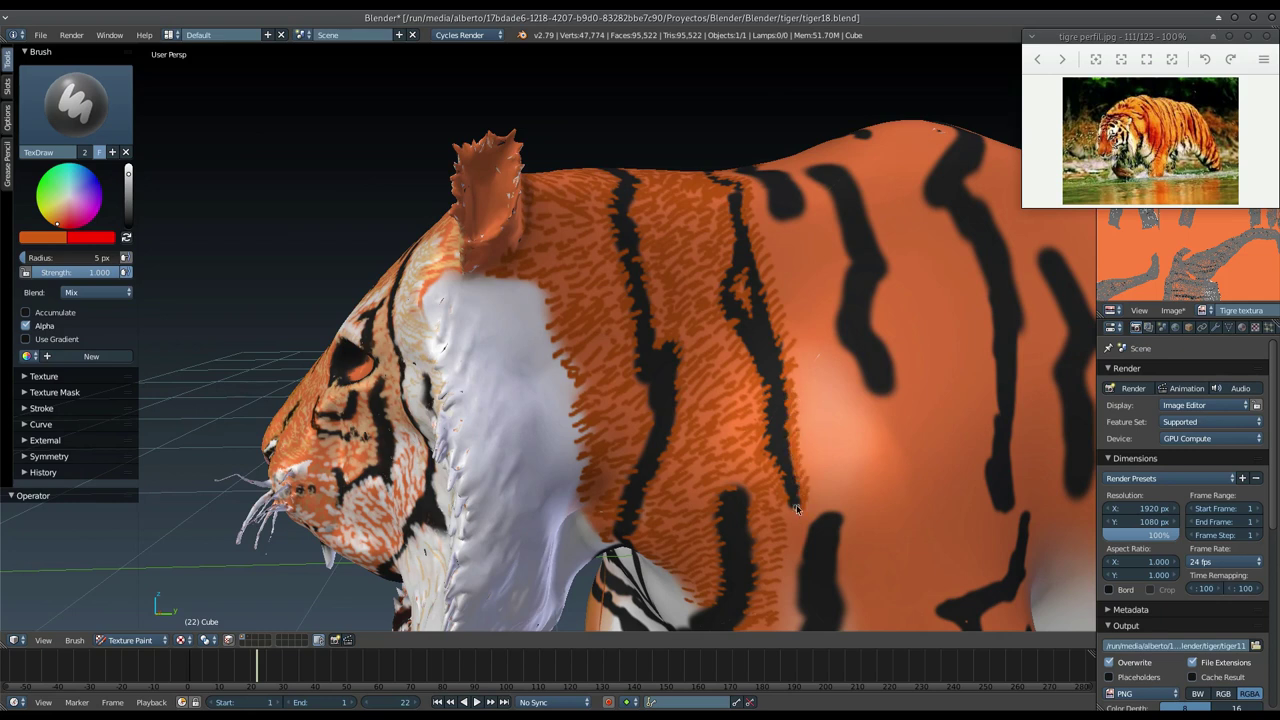
Step: Hatch orange fur strokes along the neck and shoulder stripe edges, lengthening one stripe
{"action": "mouse_move", "coordinate": [738, 405]}
{"action": "middle_mouse_down"}
{"action": "mouse_move", "coordinate": [728, 381]}
{"action": "mouse_move", "coordinate": [697, 368]}
{"action": "middle_mouse_up"}
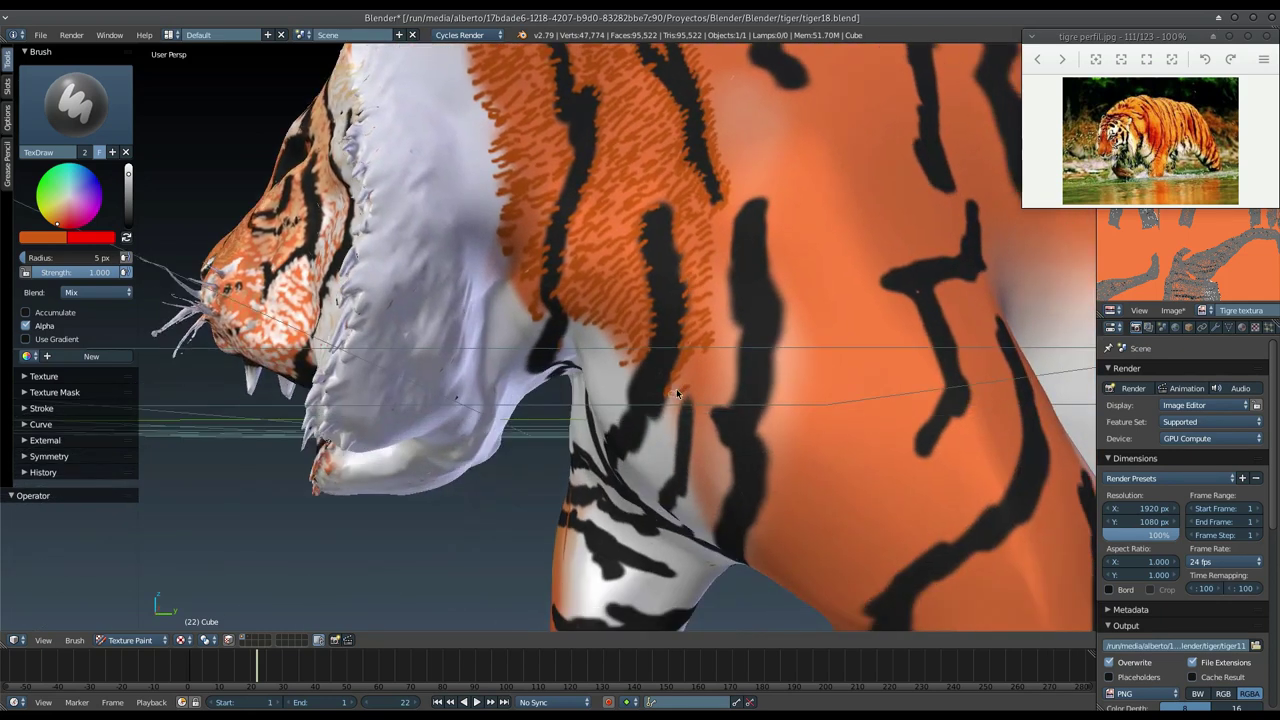
{"action": "left_click_drag", "start_coordinate": [705, 367], "coordinate": [724, 295]}
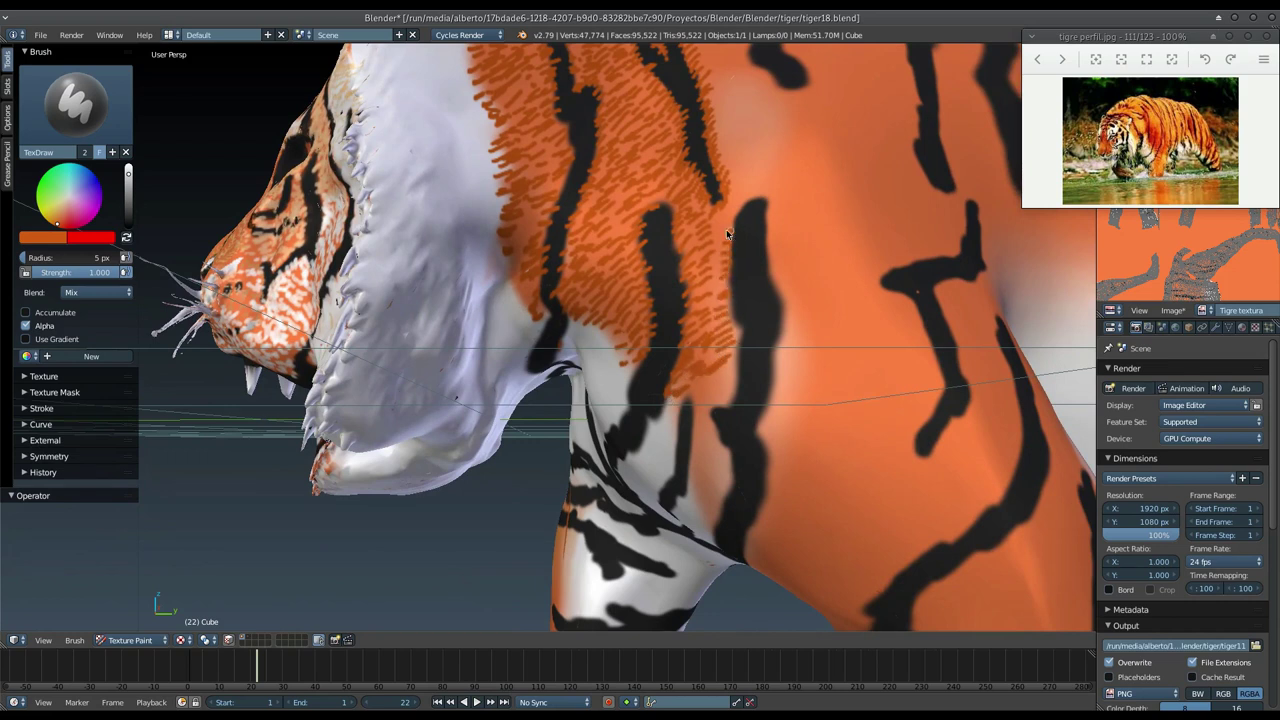
{"action": "mouse_move", "coordinate": [726, 208]}
{"action": "left_mouse_down"}
{"action": "mouse_move", "coordinate": [715, 338]}
{"action": "mouse_move", "coordinate": [731, 378]}
{"action": "mouse_move", "coordinate": [712, 418]}
{"action": "mouse_move", "coordinate": [724, 442]}
{"action": "mouse_move", "coordinate": [705, 435]}
{"action": "mouse_move", "coordinate": [698, 398]}
{"action": "mouse_move", "coordinate": [677, 468]}
{"action": "mouse_move", "coordinate": [693, 482]}
{"action": "mouse_move", "coordinate": [716, 362]}
{"action": "mouse_move", "coordinate": [728, 414]}
{"action": "mouse_move", "coordinate": [774, 410]}
{"action": "mouse_move", "coordinate": [778, 392]}
{"action": "left_mouse_up"}
{"action": "key", "text": "KP_8"}
{"action": "key", "text": "KP_8"}
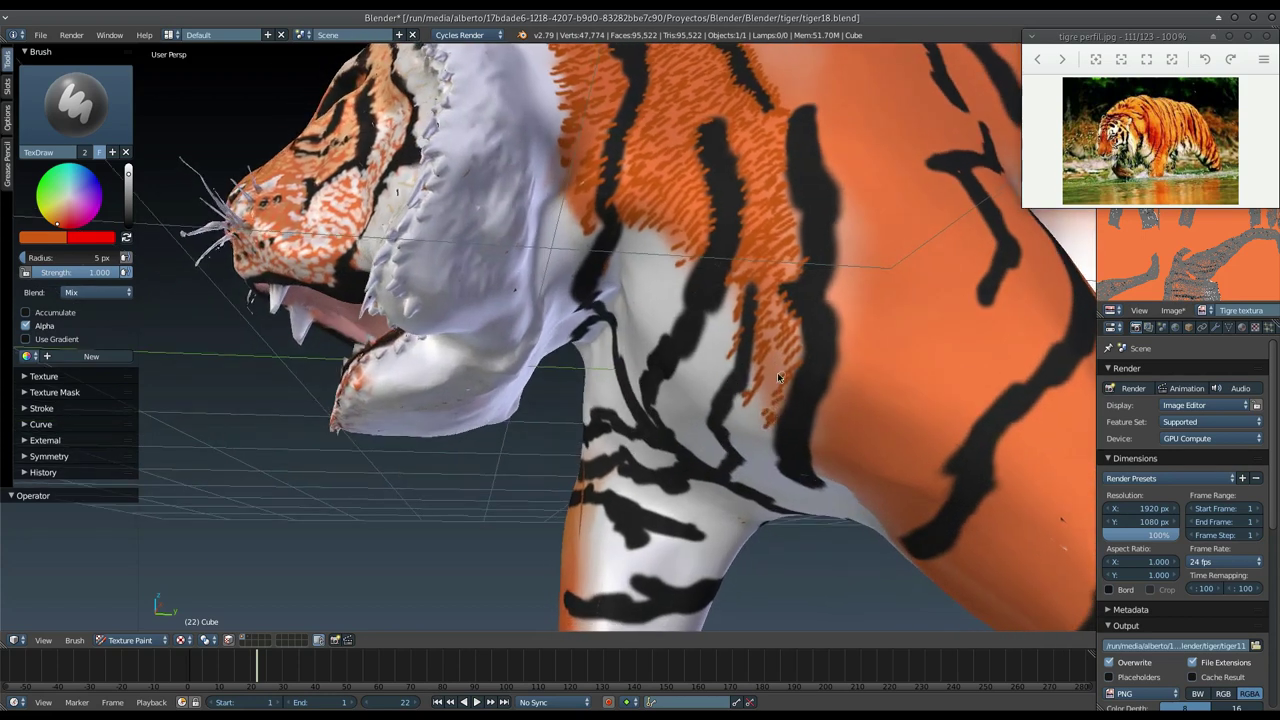
{"action": "left_click_drag", "start_coordinate": [768, 255], "coordinate": [752, 245]}
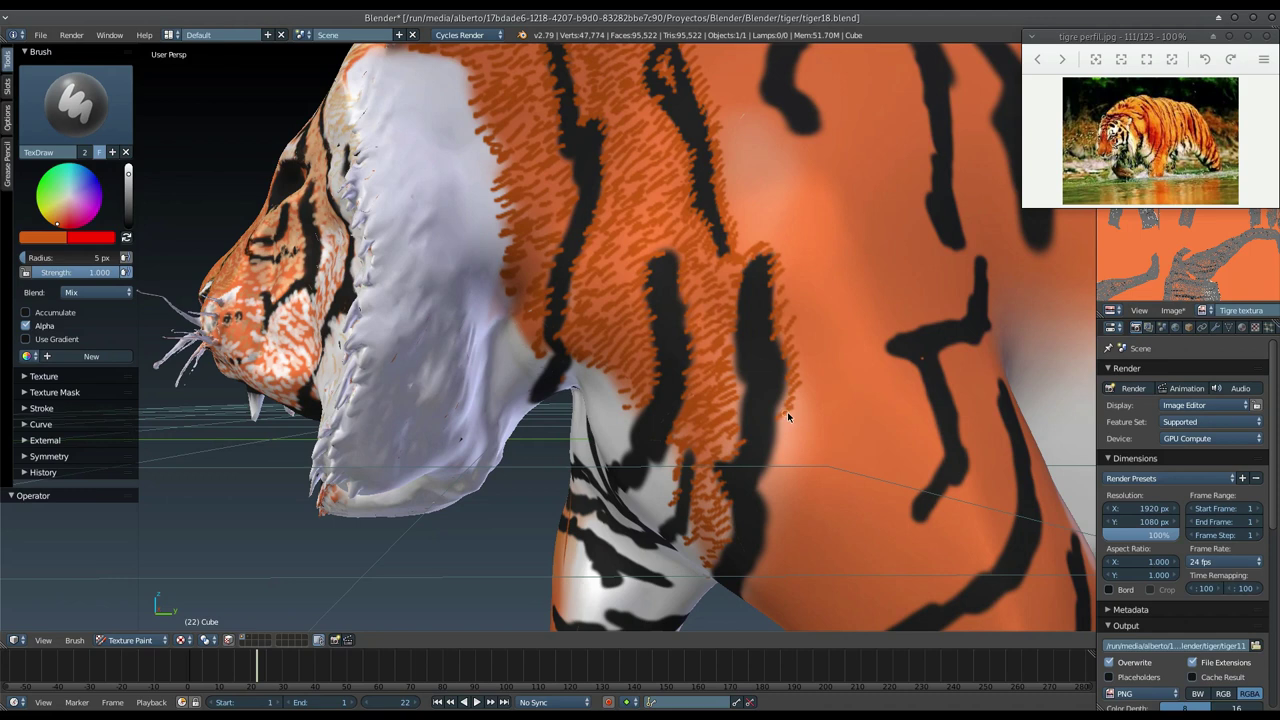
{"action": "mouse_move", "coordinate": [776, 508]}
{"action": "middle_mouse_down"}
{"action": "mouse_move", "coordinate": [758, 376]}
{"action": "mouse_move", "coordinate": [840, 290]}
{"action": "middle_mouse_up"}
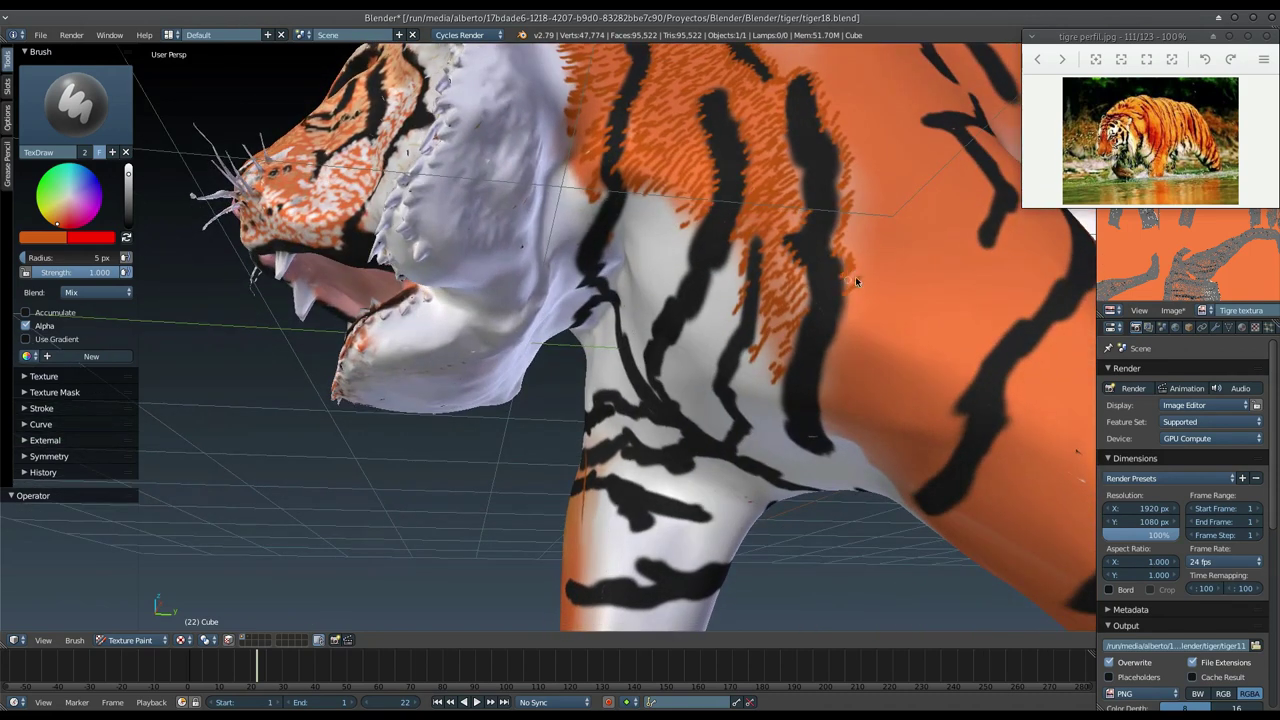
{"action": "mouse_move", "coordinate": [821, 413]}
{"action": "left_mouse_down"}
{"action": "mouse_move", "coordinate": [833, 455]}
{"action": "mouse_move", "coordinate": [839, 373]}
{"action": "left_mouse_up"}
{"action": "left_click_drag", "start_coordinate": [861, 315], "coordinate": [856, 193]}
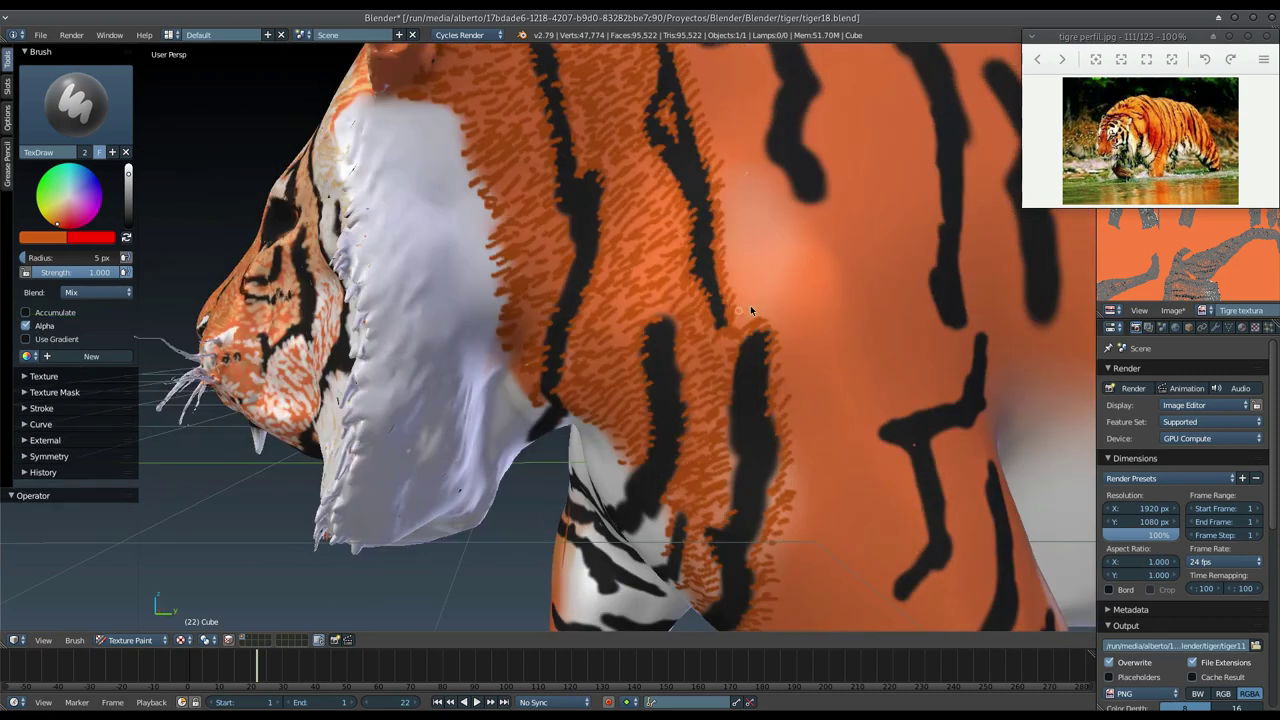
{"action": "mouse_move", "coordinate": [751, 310]}
{"action": "left_mouse_down"}
{"action": "mouse_move", "coordinate": [734, 236]}
{"action": "mouse_move", "coordinate": [735, 271]}
{"action": "mouse_move", "coordinate": [769, 313]}
{"action": "left_mouse_up"}
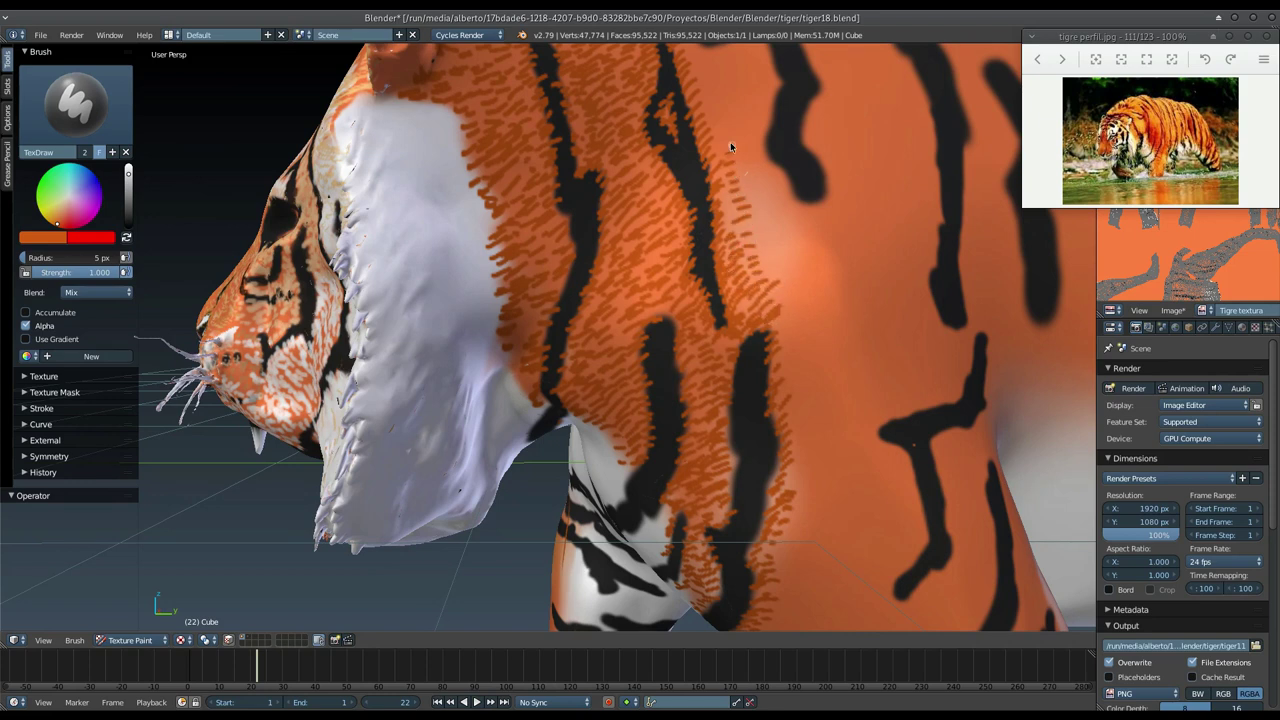
Step: Paint dark and orange fur strokes on the shoulder and flank, softening the stripe's top edge
{"action": "scroll", "coordinate": [703, 150], "scroll_direction": "down", "scroll_amount": 1}
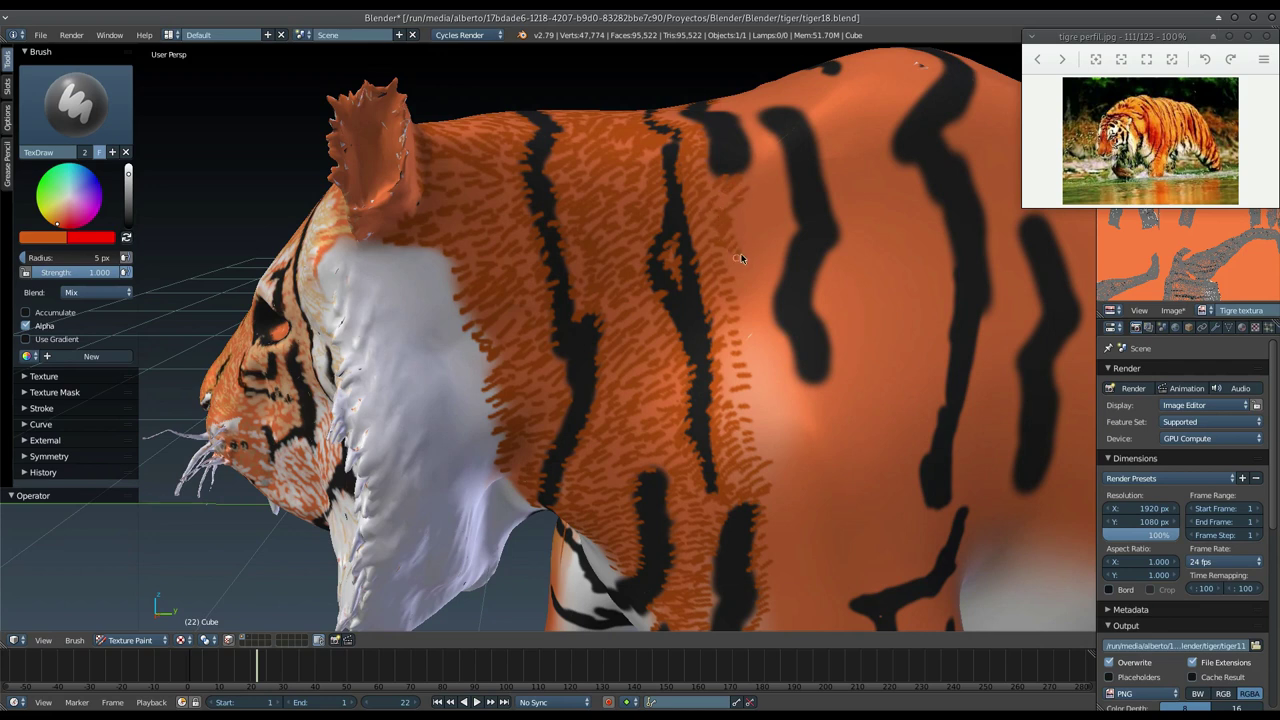
{"action": "left_click_drag", "start_coordinate": [750, 355], "coordinate": [766, 376]}
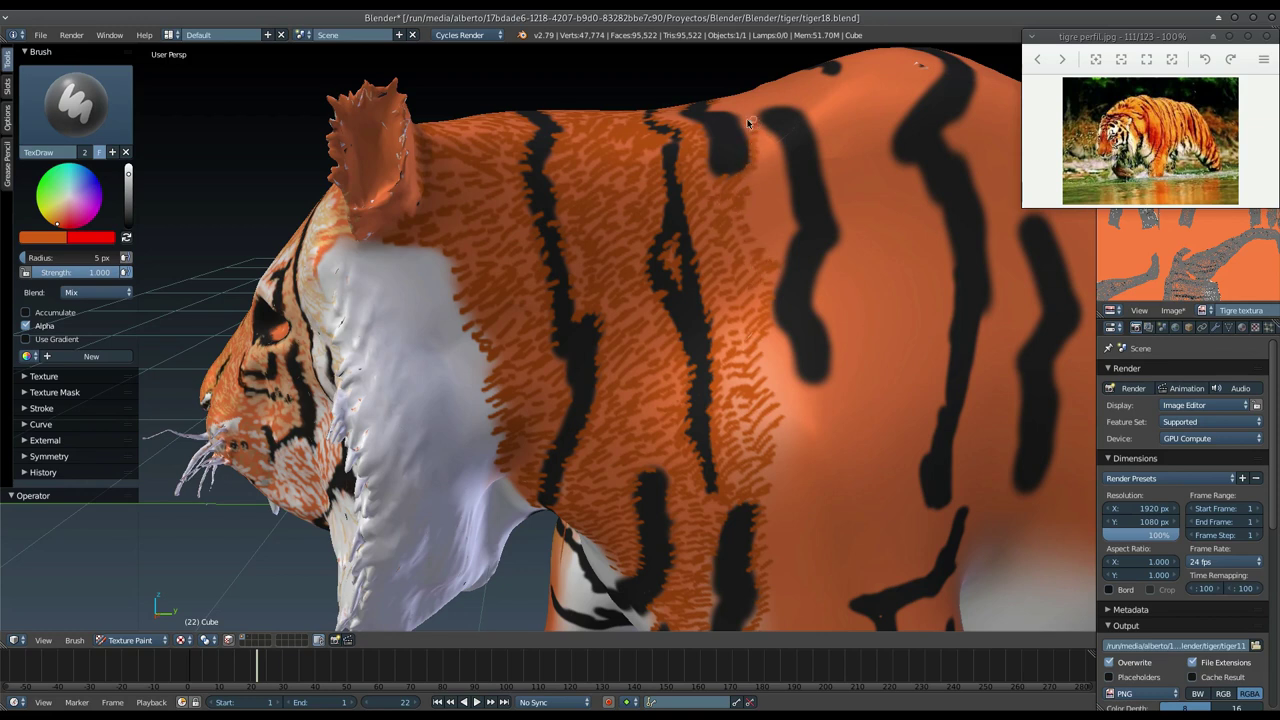
{"action": "left_click_drag", "start_coordinate": [761, 132], "coordinate": [775, 255]}
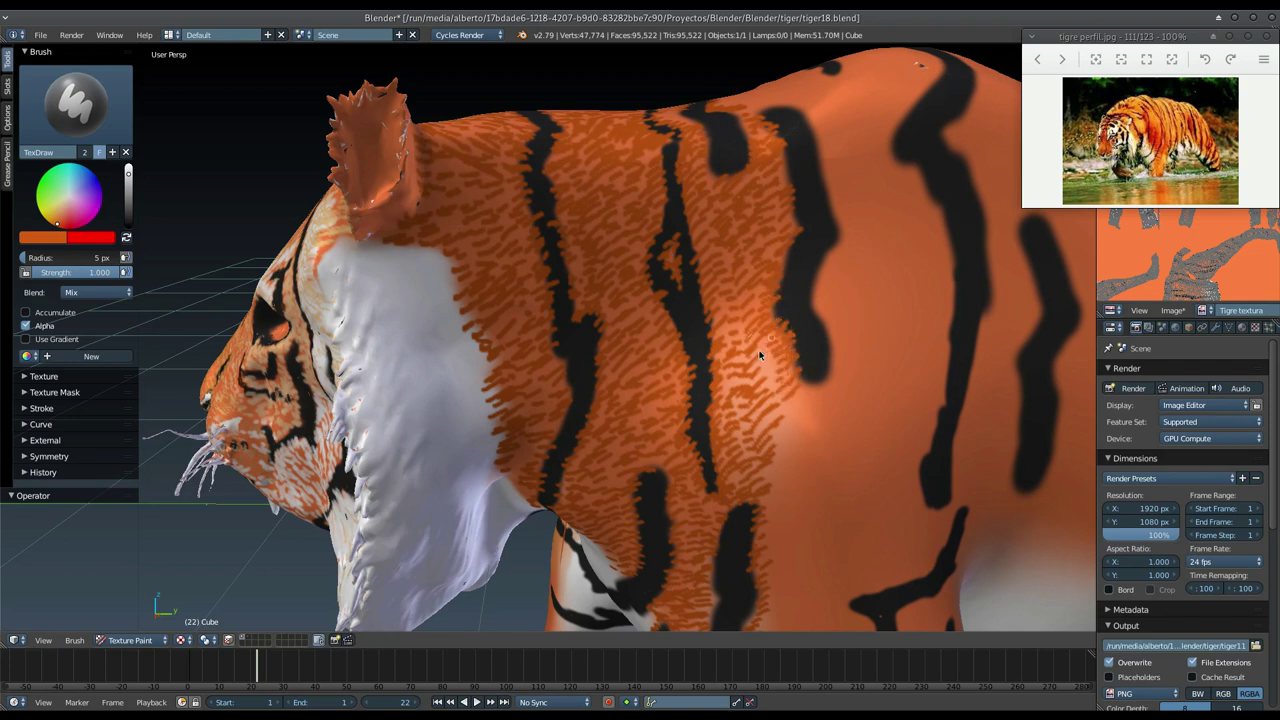
{"action": "mouse_move", "coordinate": [765, 395]}
{"action": "middle_mouse_down"}
{"action": "mouse_move", "coordinate": [674, 349]}
{"action": "mouse_move", "coordinate": [752, 317]}
{"action": "middle_mouse_up"}
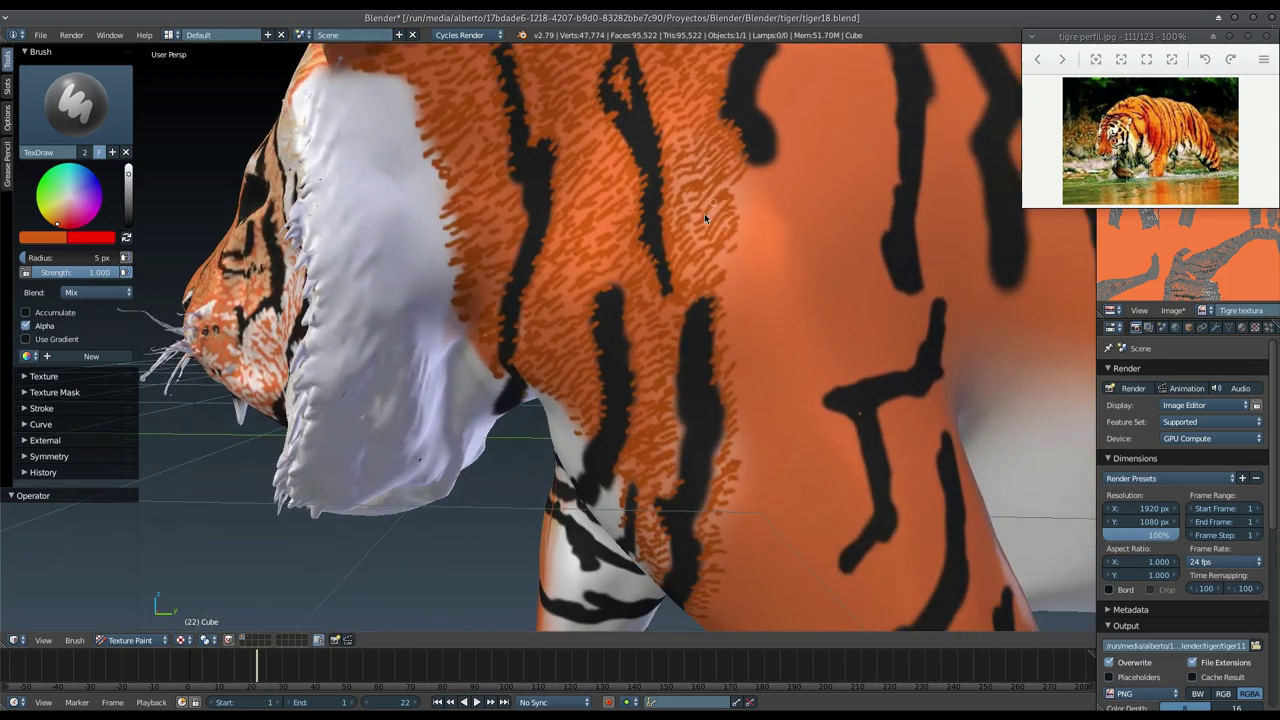
{"action": "left_click_drag", "start_coordinate": [733, 266], "coordinate": [735, 291]}
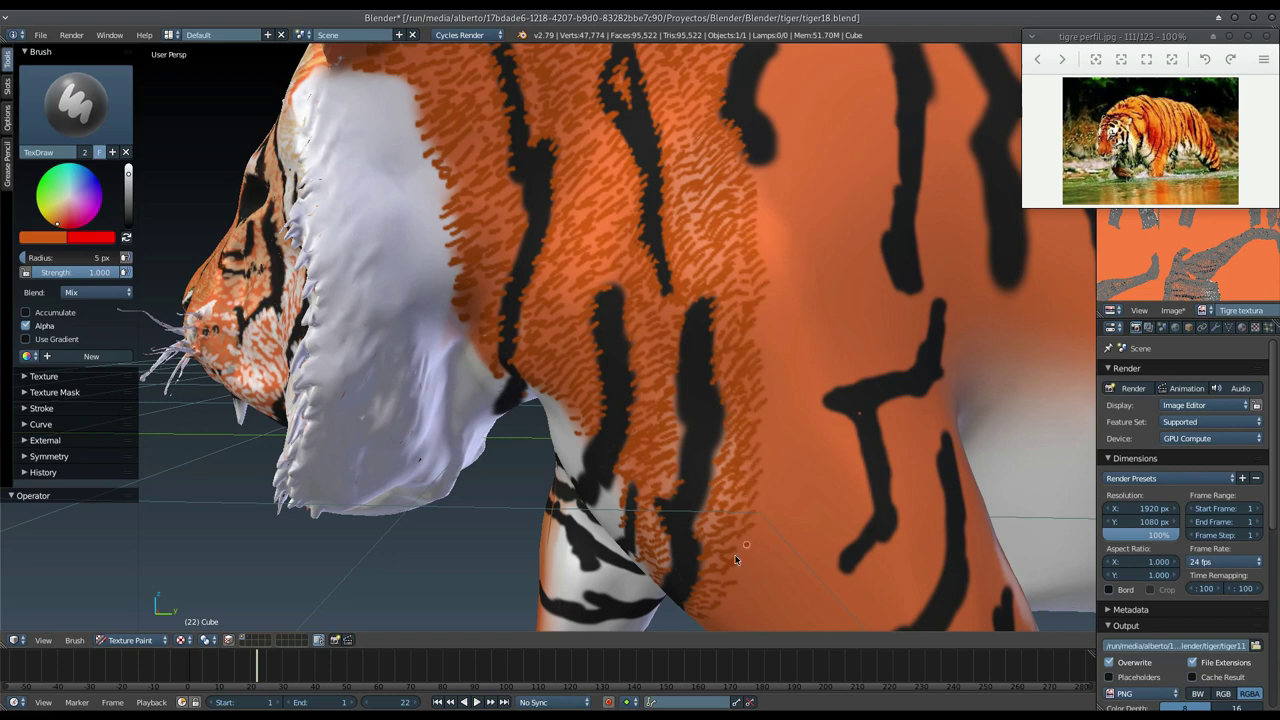
Step: Paint a fur stroke down the tiger's back and add faint dark marks
{"action": "scroll", "coordinate": [706, 393], "scroll_direction": "down", "scroll_amount": 3}
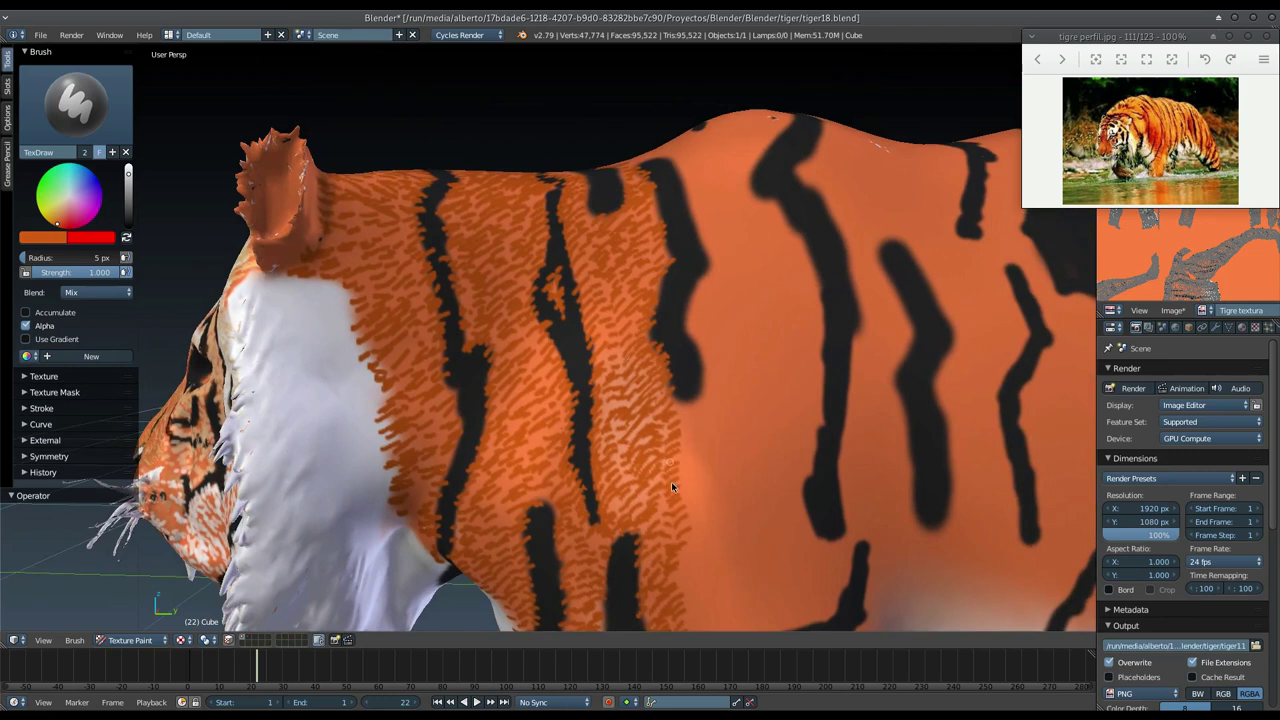
{"action": "middle_click_drag", "start_coordinate": [671, 481], "coordinate": [665, 432]}
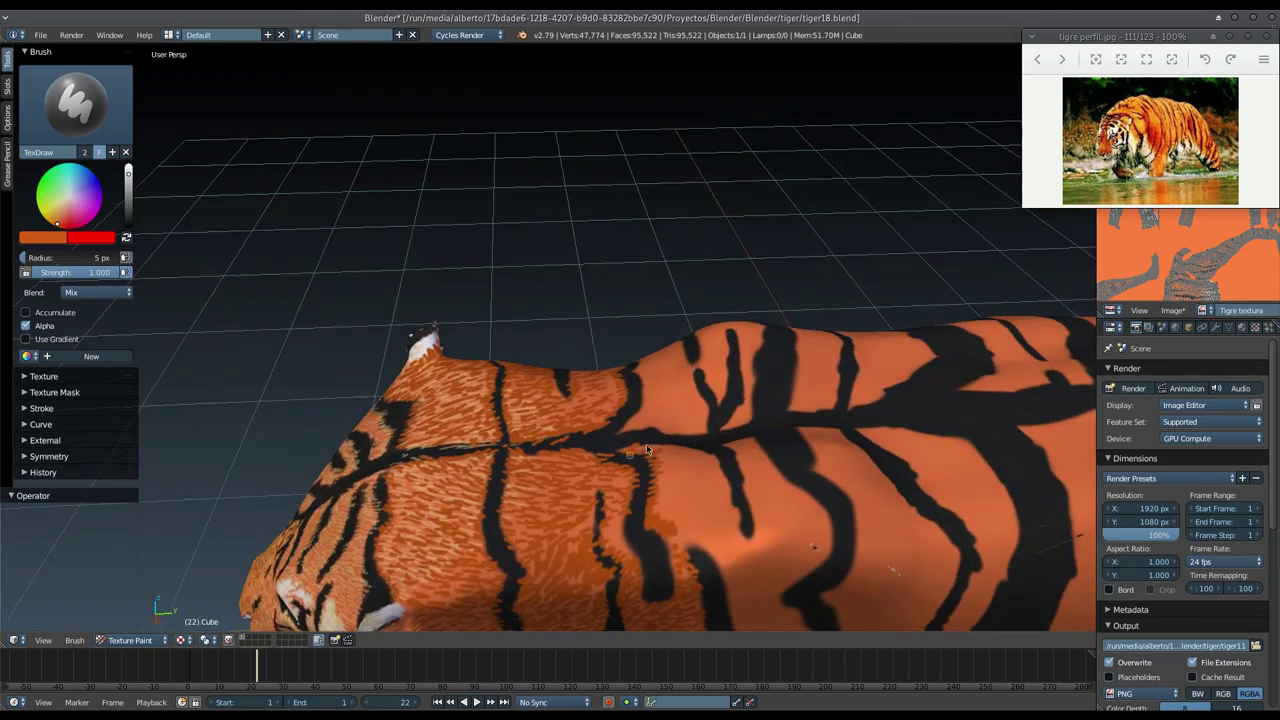
{"action": "left_click_drag", "start_coordinate": [710, 452], "coordinate": [738, 532]}
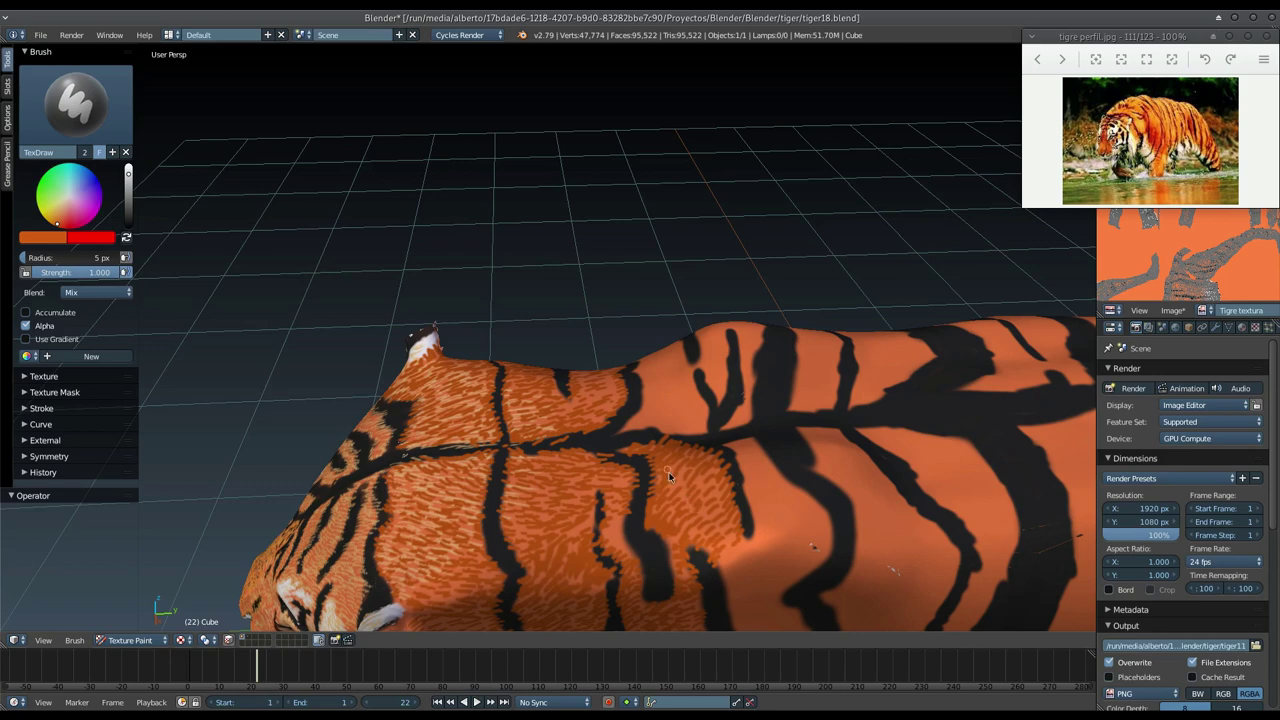
{"action": "middle_click_drag", "start_coordinate": [669, 476], "coordinate": [717, 443]}
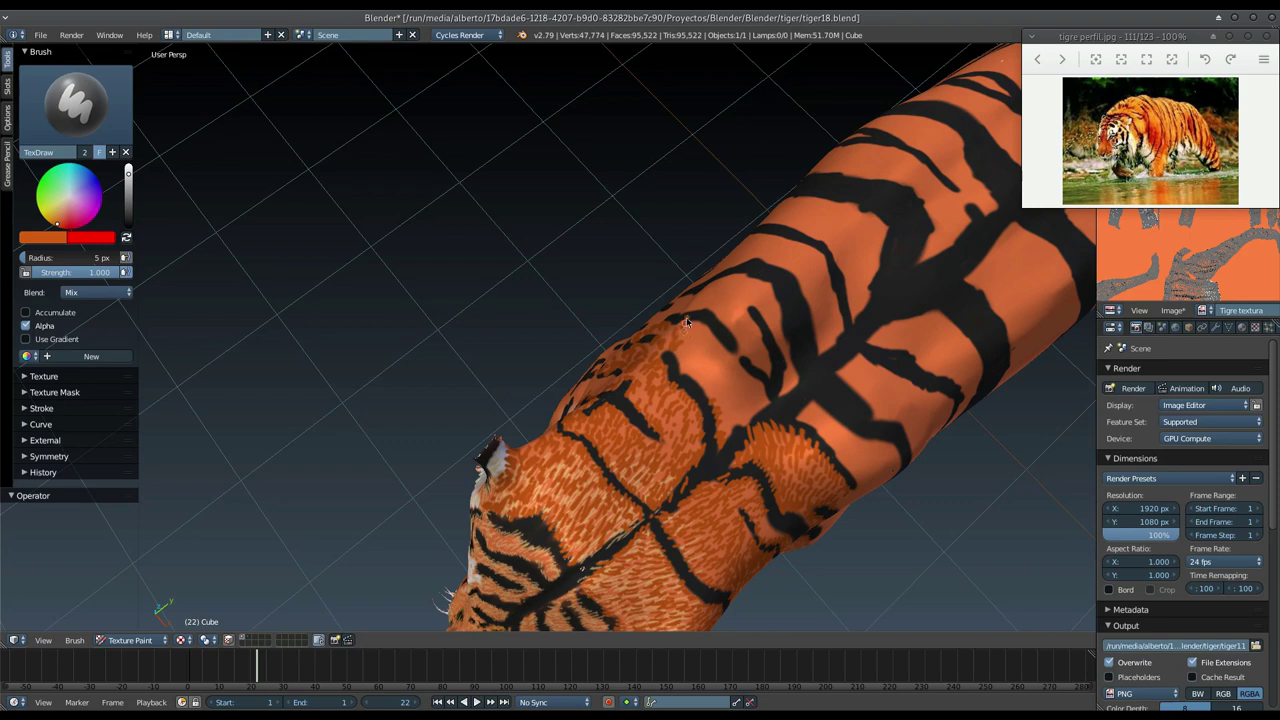
{"action": "left_click_drag", "start_coordinate": [718, 366], "coordinate": [695, 333]}
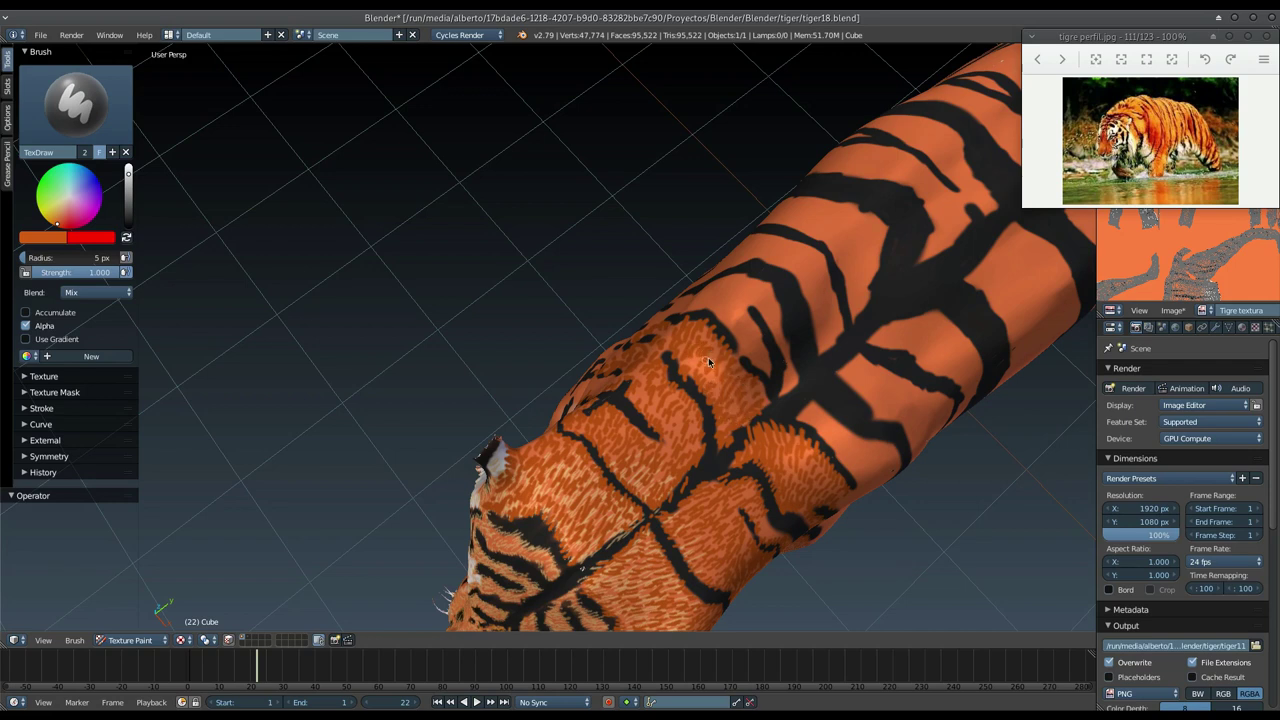
Step: Paint darker orange fur on the shoulder, then bring up the Save As browser
{"action": "scroll", "coordinate": [690, 368], "scroll_direction": "down", "scroll_amount": 5}
{"action": "mouse_move", "coordinate": [690, 368]}
{"action": "middle_mouse_down"}
{"action": "mouse_move", "coordinate": [653, 388]}
{"action": "mouse_move", "coordinate": [649, 346]}
{"action": "middle_mouse_up"}
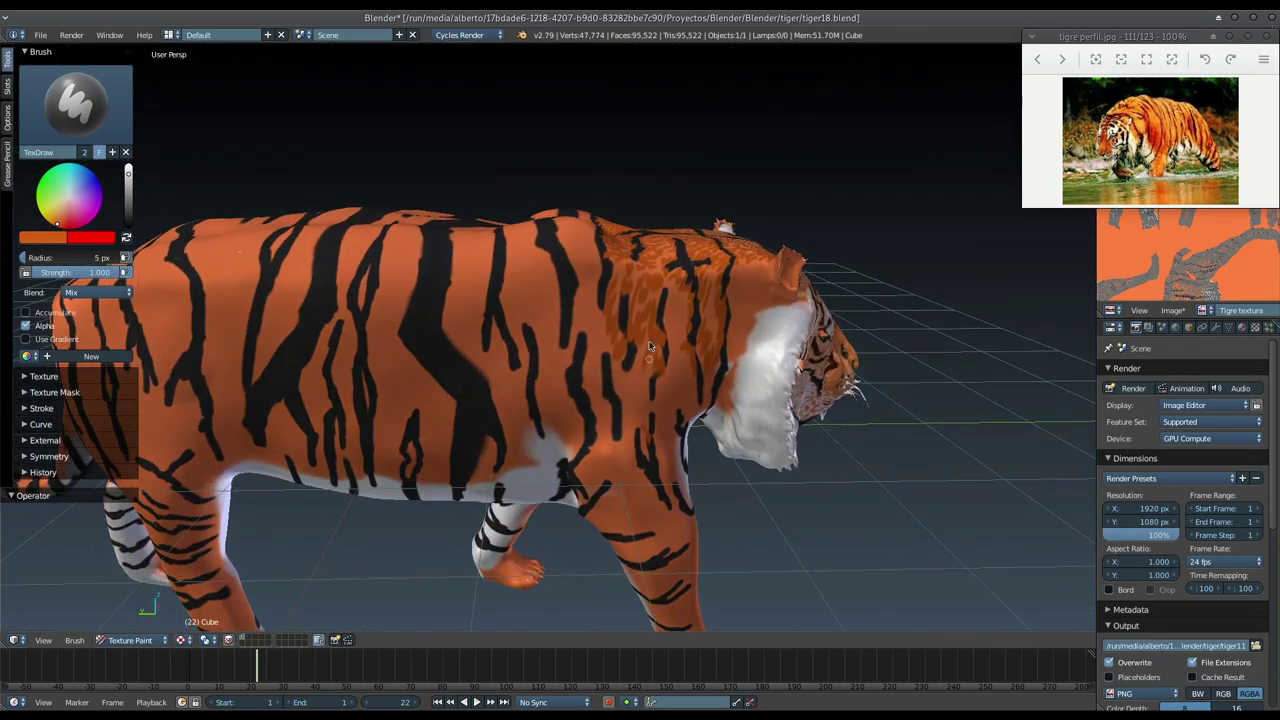
{"action": "scroll", "coordinate": [649, 346], "scroll_direction": "up", "scroll_amount": 2}
{"action": "scroll", "coordinate": [649, 346], "scroll_direction": "up", "scroll_amount": 2}
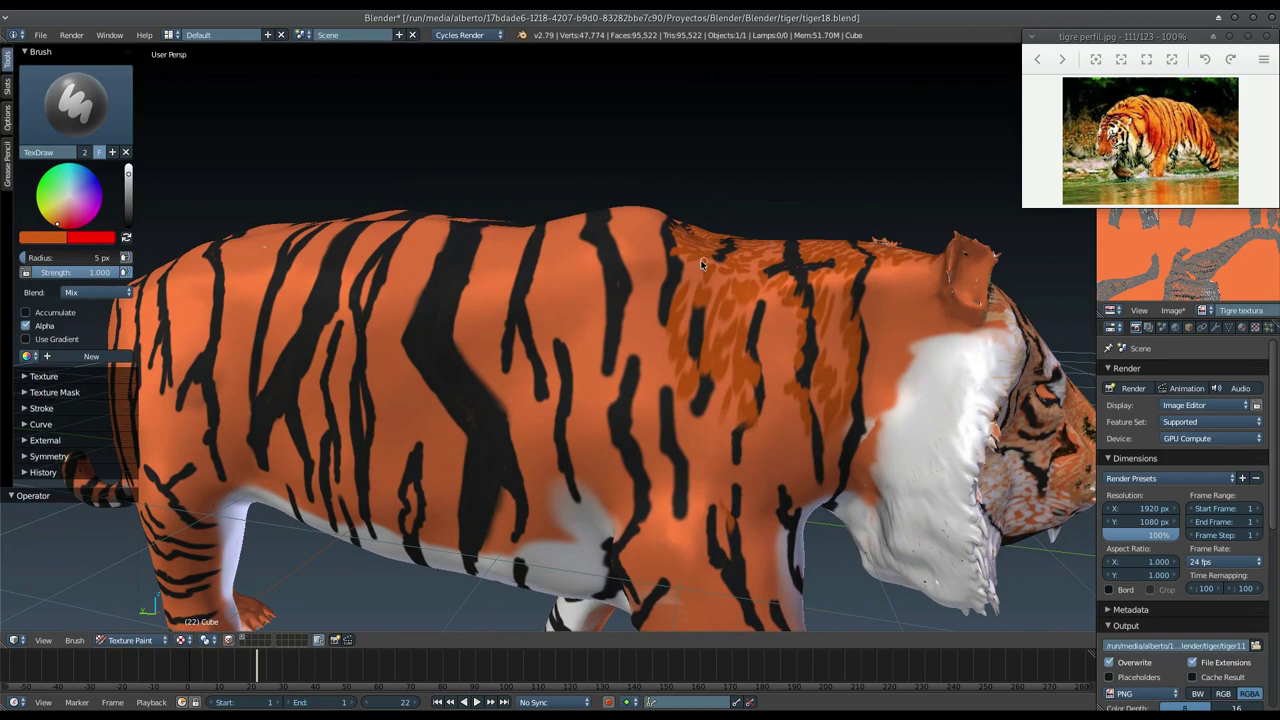
{"action": "mouse_move", "coordinate": [710, 302]}
{"action": "left_mouse_down"}
{"action": "mouse_move", "coordinate": [711, 265]}
{"action": "mouse_move", "coordinate": [674, 290]}
{"action": "left_mouse_up"}
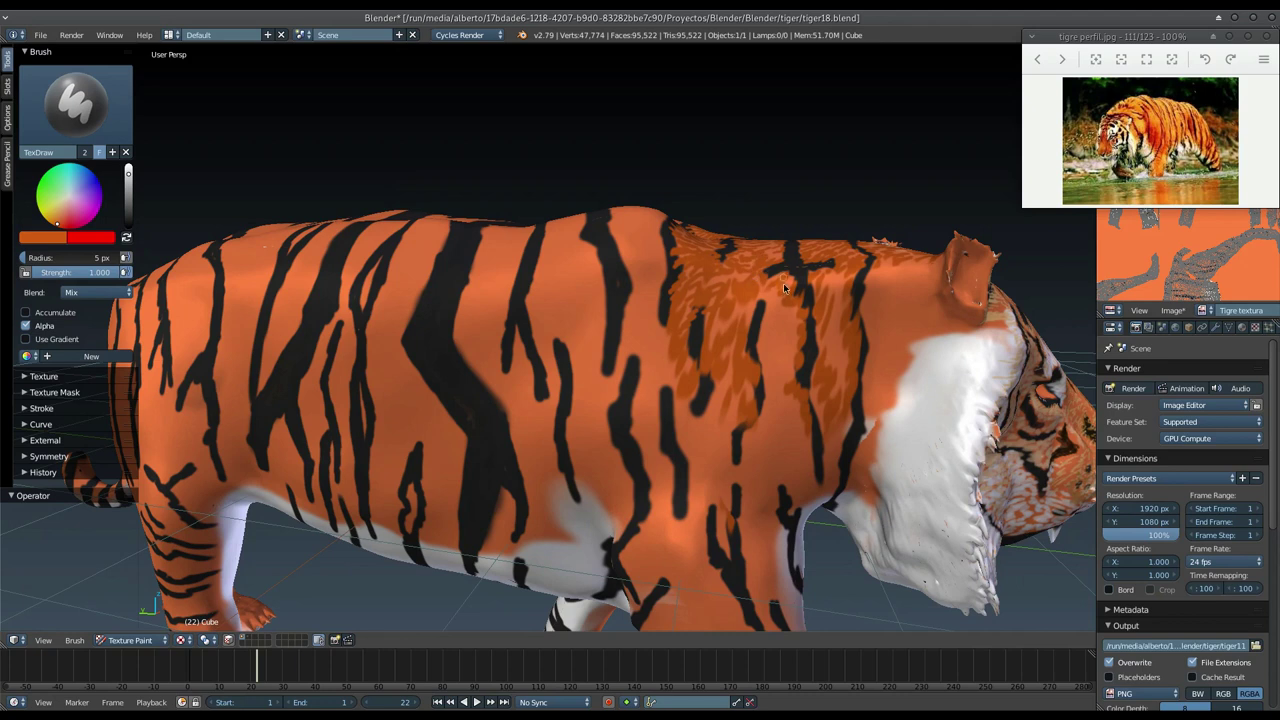
{"action": "key", "text": "ctrl+shift+s"}
Step: Increment the file name to tiger19.blend and save the painted tiger
{"action": "key", "text": "KP_Add"}
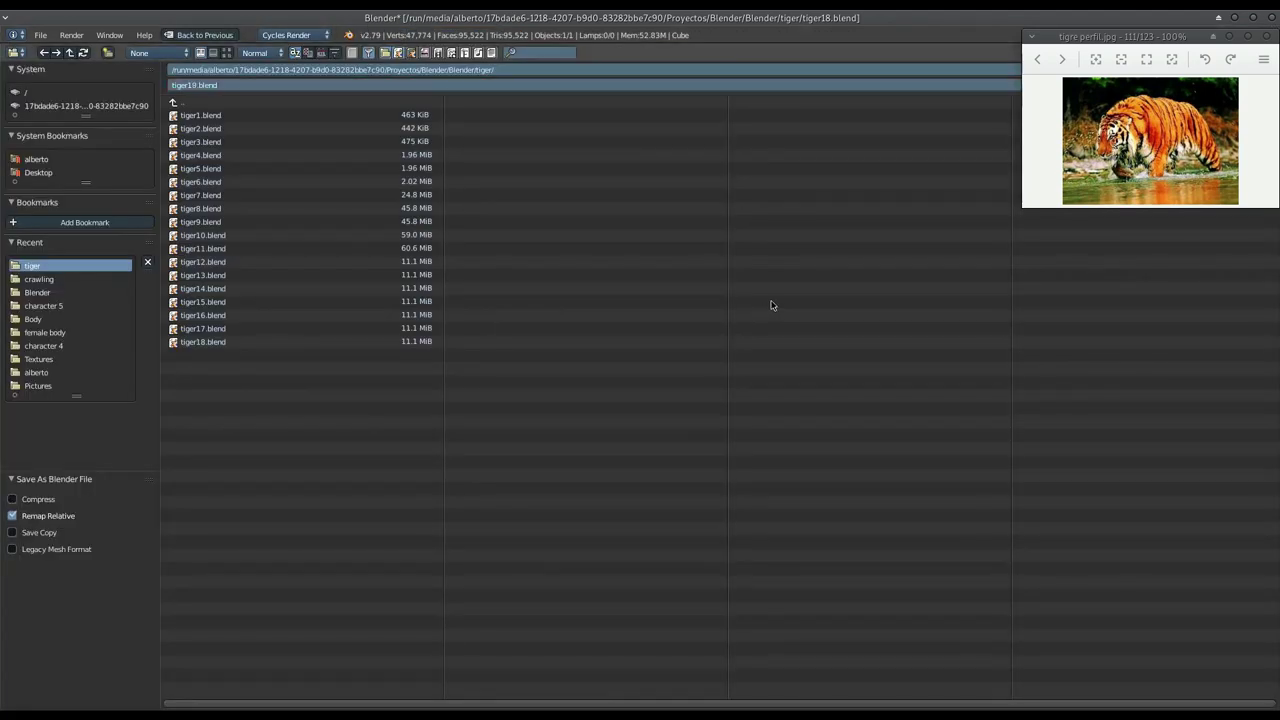
{"action": "key", "text": "Return"}
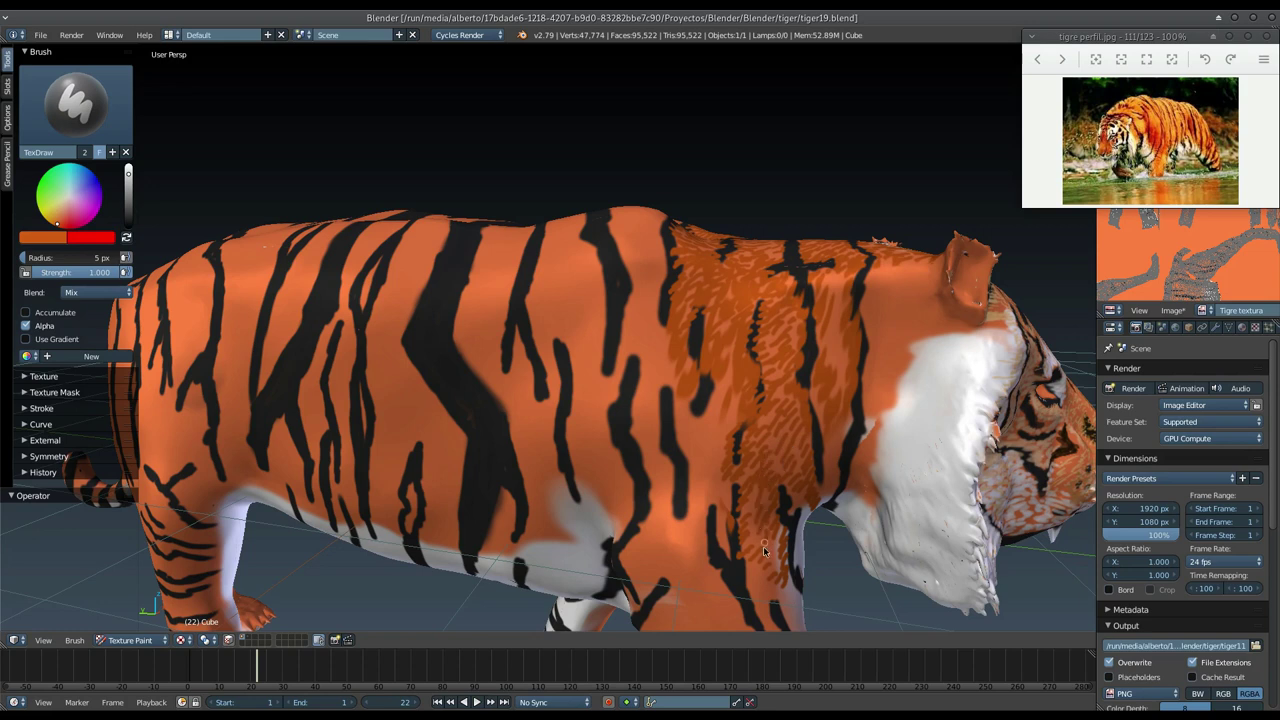
{"action": "middle_click_drag", "start_coordinate": [718, 418], "coordinate": [768, 293]}
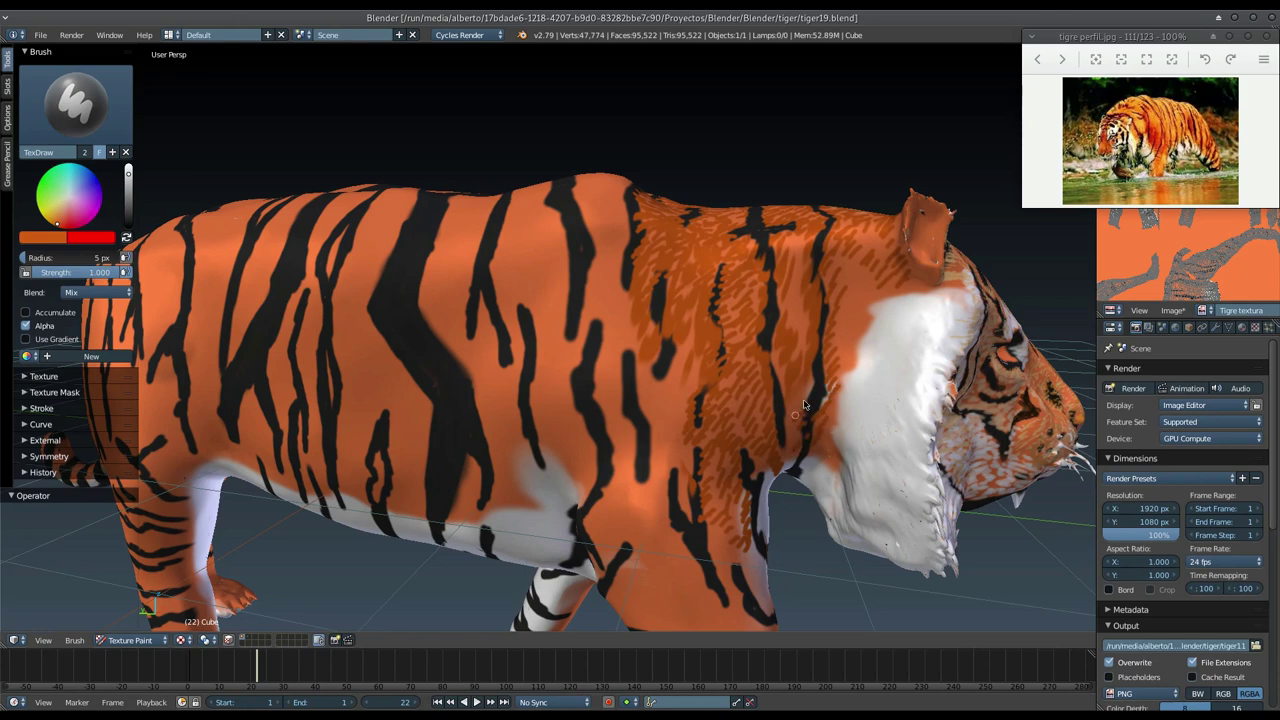
{"action": "mouse_move", "coordinate": [797, 293]}
{"action": "middle_mouse_down"}
{"action": "mouse_move", "coordinate": [707, 336]}
{"action": "mouse_move", "coordinate": [717, 362]}
{"action": "middle_mouse_up"}
{"action": "scroll", "coordinate": [717, 362], "scroll_direction": "up", "scroll_amount": 1}
{"action": "scroll", "coordinate": [712, 364], "scroll_direction": "up", "scroll_amount": 1}
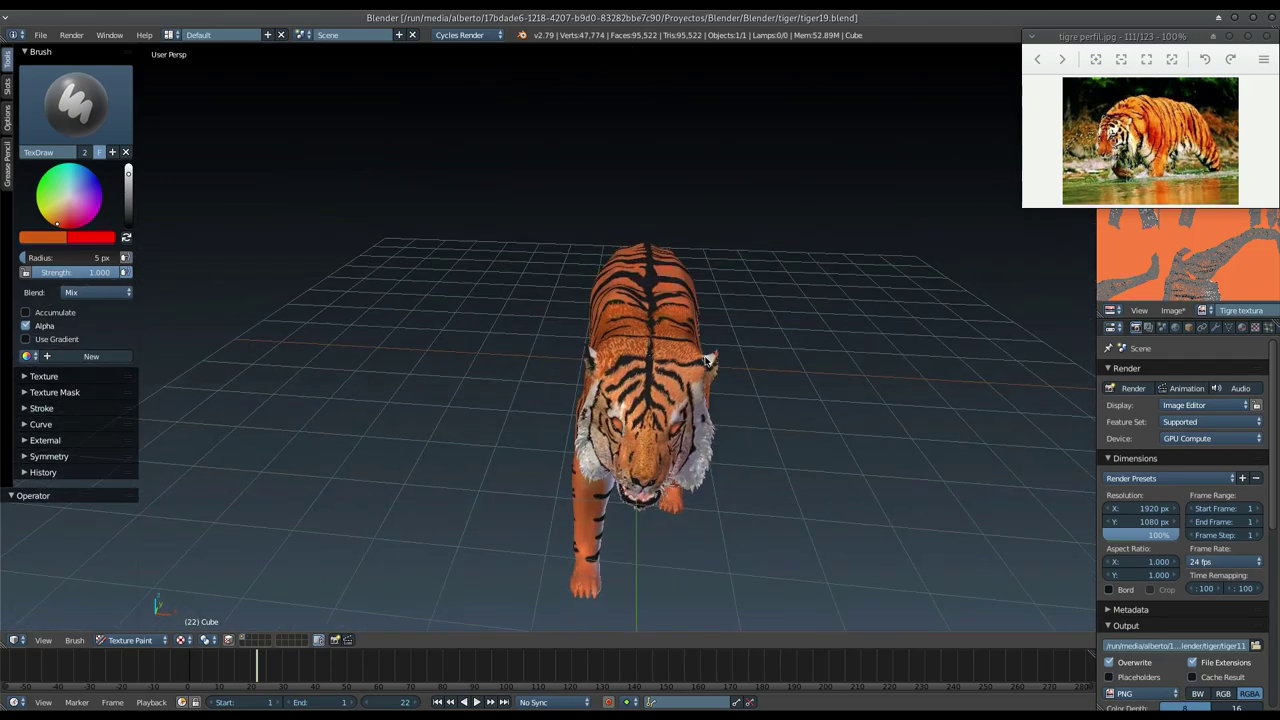
{"action": "scroll", "coordinate": [704, 366], "scroll_direction": "up", "scroll_amount": 2}
{"action": "scroll", "coordinate": [700, 366], "scroll_direction": "up", "scroll_amount": 2}
{"action": "middle_click_drag", "start_coordinate": [702, 364], "coordinate": [655, 315]}
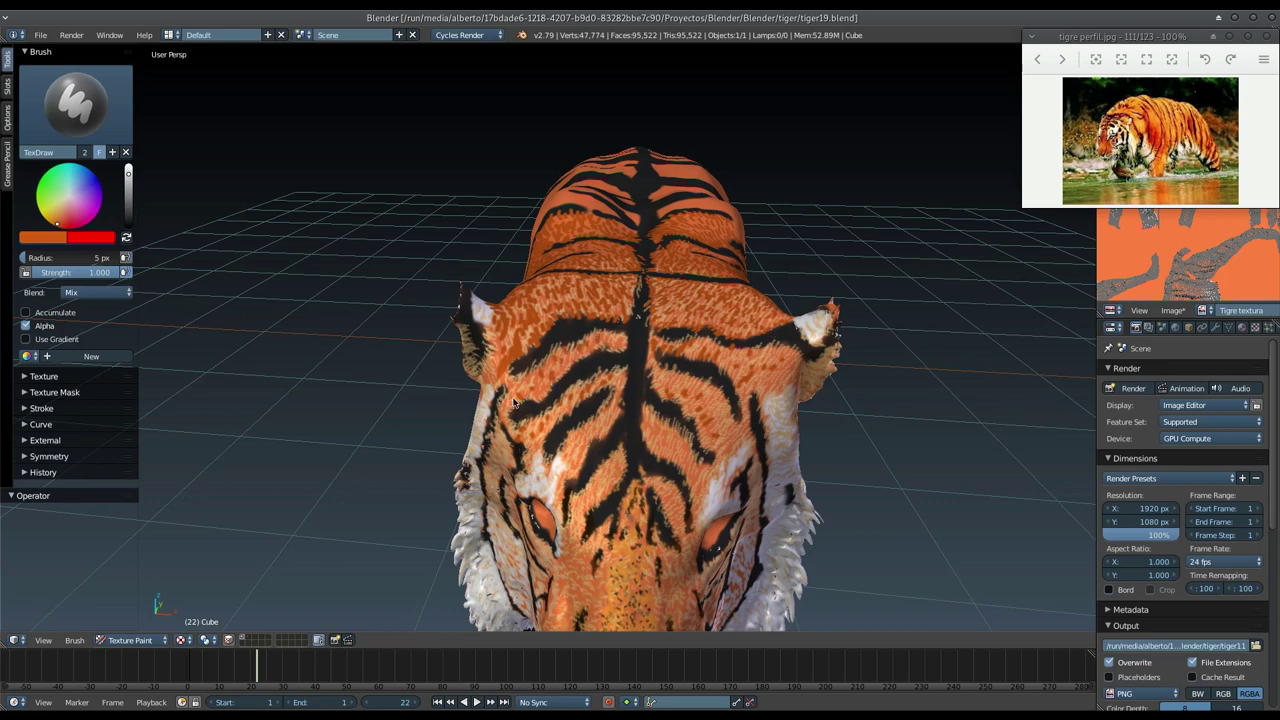
{"action": "middle_click_drag", "start_coordinate": [600, 345], "coordinate": [677, 314]}
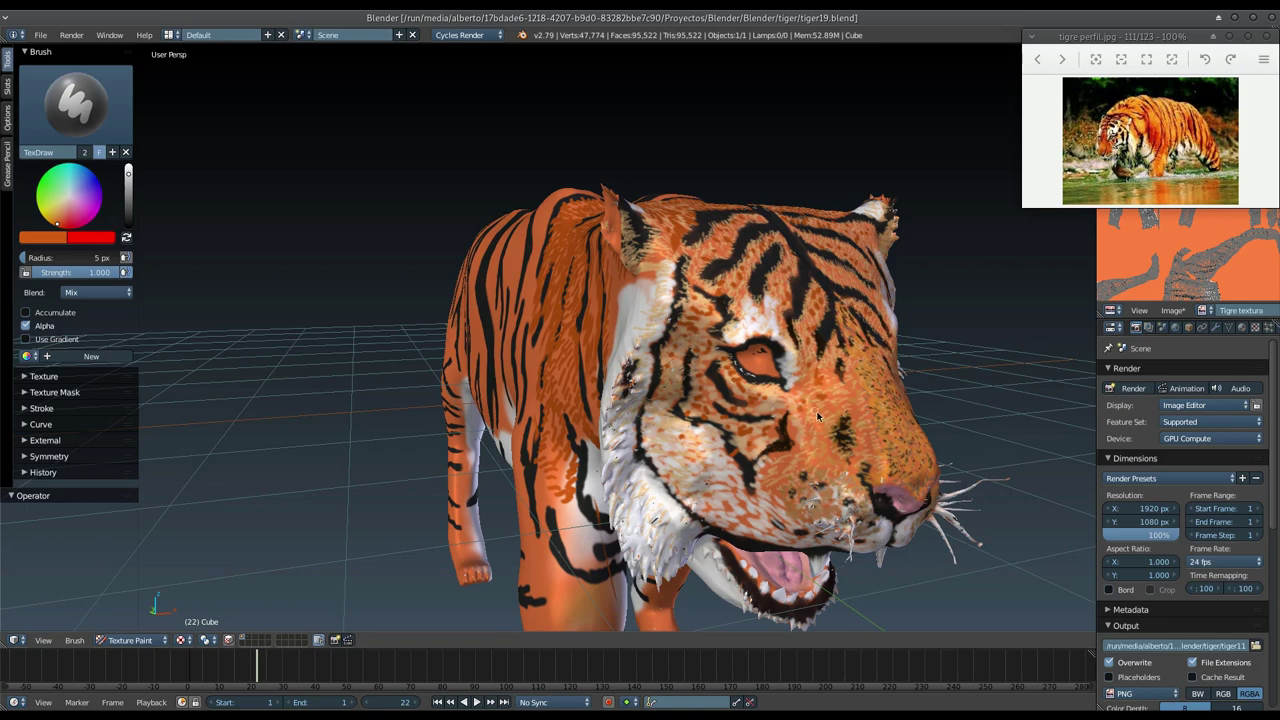
{"action": "mouse_move", "coordinate": [806, 372]}
{"action": "middle_mouse_down"}
{"action": "mouse_move", "coordinate": [692, 362]}
{"action": "mouse_move", "coordinate": [659, 394]}
{"action": "middle_mouse_up"}
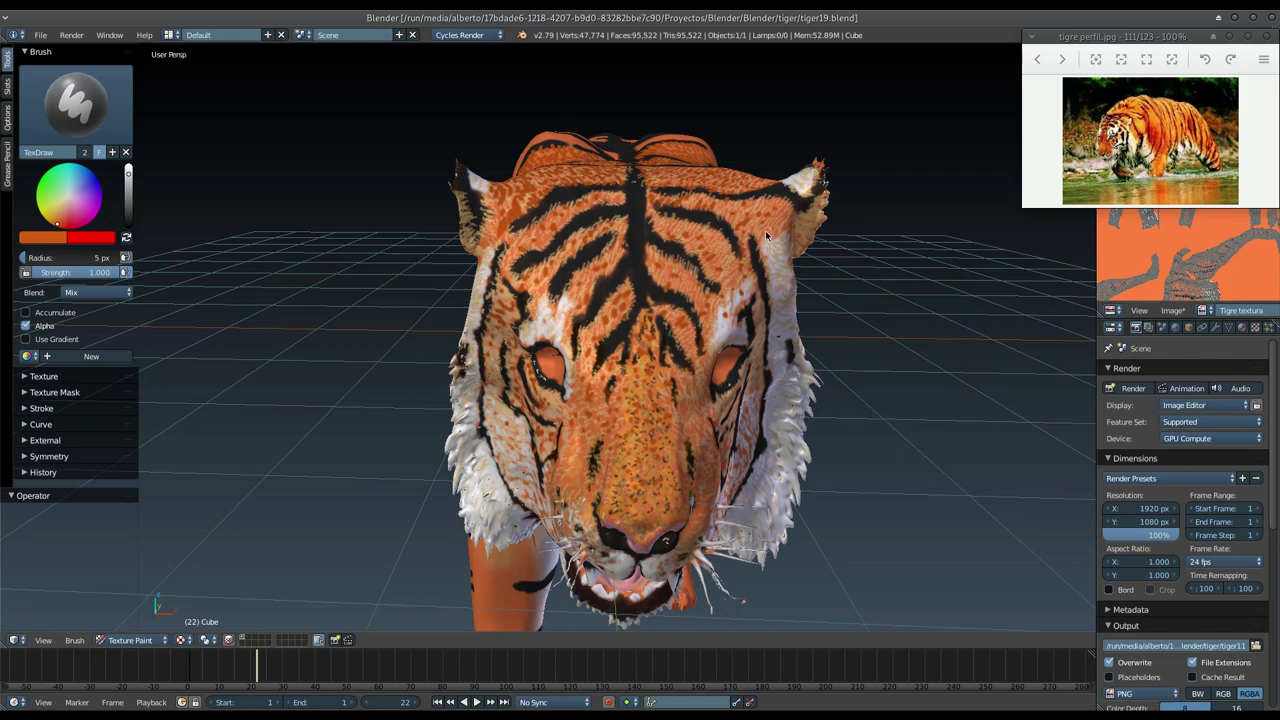
{"action": "middle_click_drag", "start_coordinate": [597, 338], "coordinate": [664, 269]}
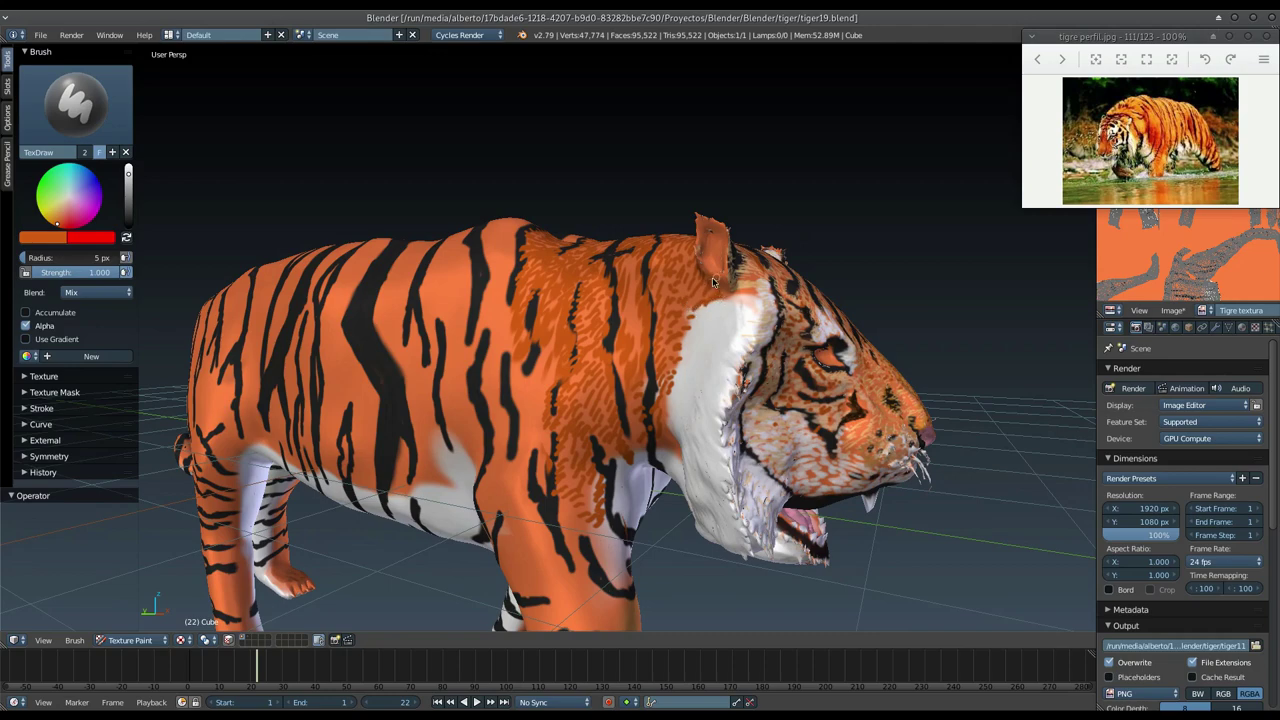
Step: Look over the painted tiger from all sides, then switch from Texture Paint to Object Mode
{"action": "mouse_move", "coordinate": [704, 258]}
{"action": "middle_mouse_down"}
{"action": "mouse_move", "coordinate": [735, 346]}
{"action": "mouse_move", "coordinate": [618, 334]}
{"action": "middle_mouse_up"}
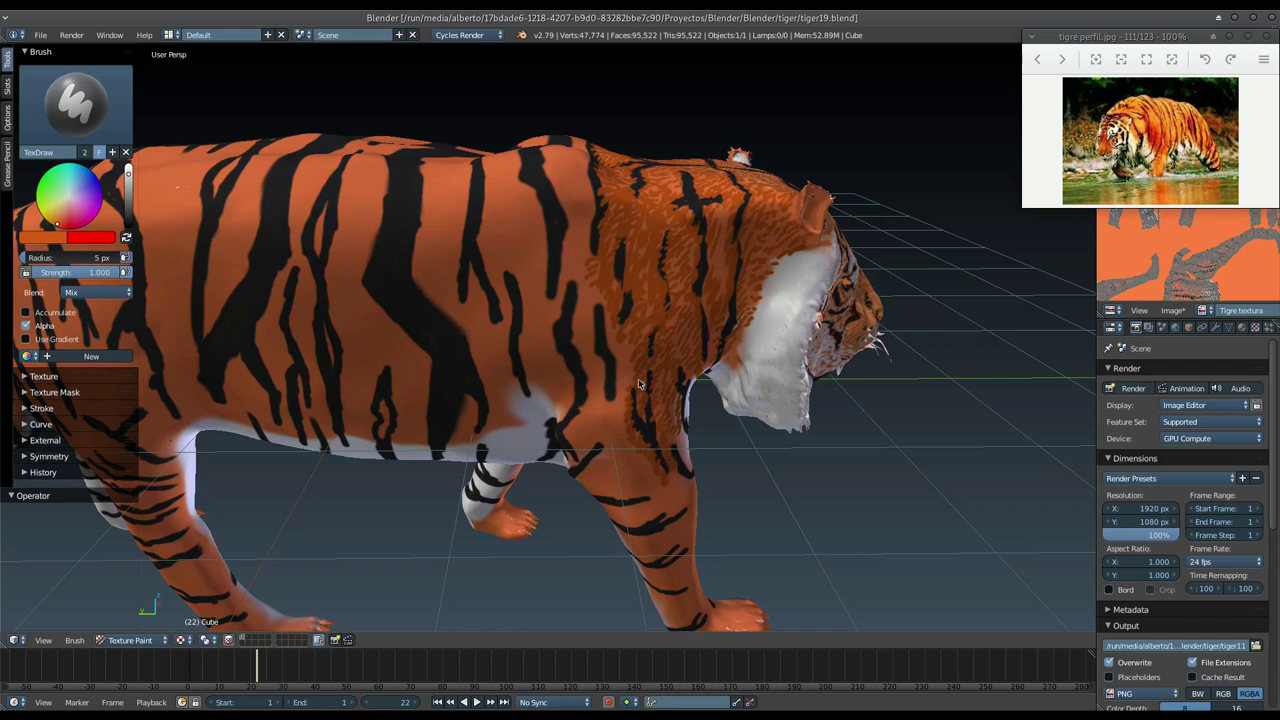
{"action": "middle_click_drag", "start_coordinate": [641, 384], "coordinate": [620, 388]}
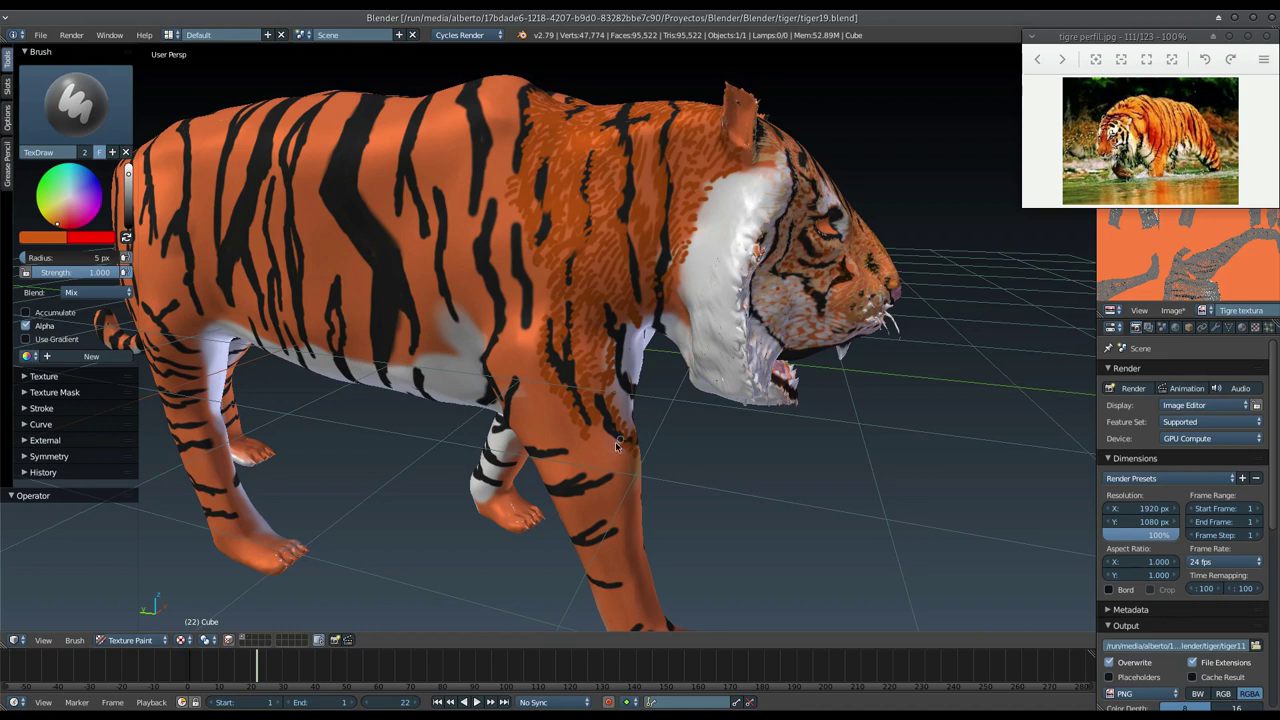
{"action": "middle_click_drag", "start_coordinate": [562, 428], "coordinate": [565, 352]}
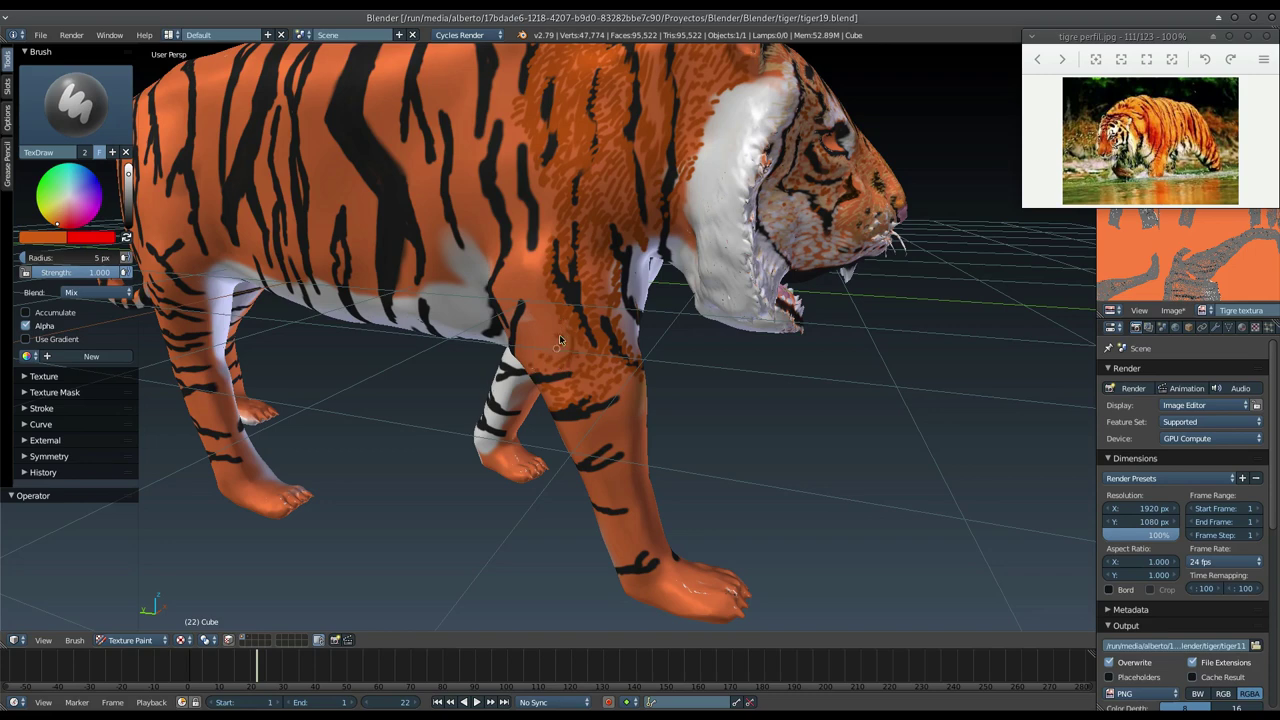
{"action": "mouse_move", "coordinate": [556, 320]}
{"action": "middle_mouse_down"}
{"action": "mouse_move", "coordinate": [537, 318]}
{"action": "mouse_move", "coordinate": [595, 310]}
{"action": "middle_mouse_up"}
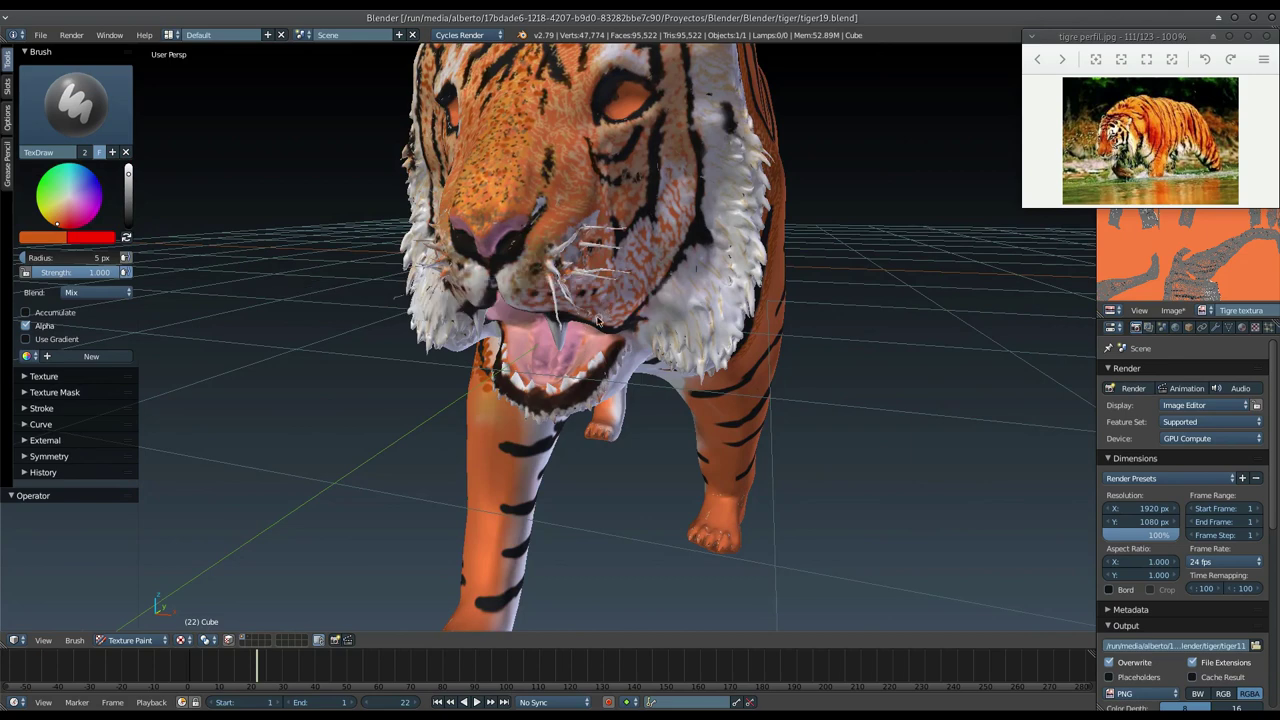
{"action": "middle_click_drag", "start_coordinate": [521, 386], "coordinate": [560, 327]}
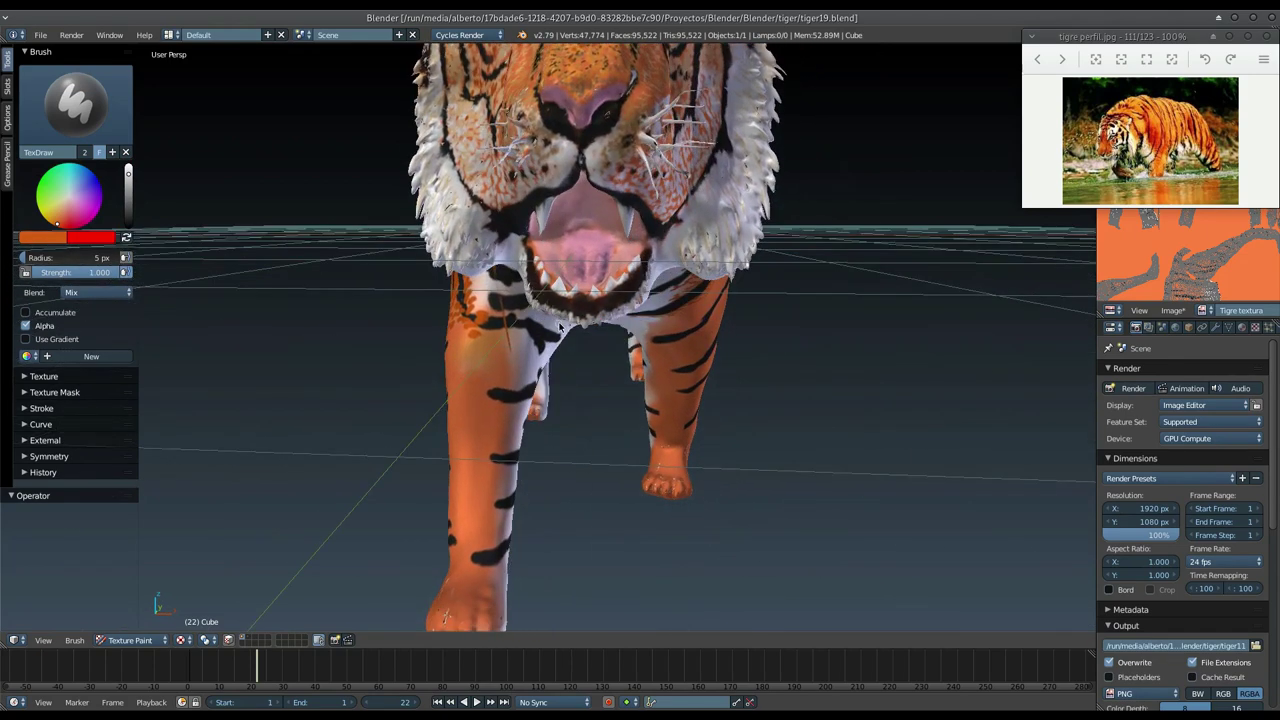
{"action": "scroll", "coordinate": [558, 325], "scroll_direction": "down", "scroll_amount": 5}
{"action": "mouse_move", "coordinate": [546, 385]}
{"action": "middle_mouse_down"}
{"action": "mouse_move", "coordinate": [610, 323]}
{"action": "mouse_move", "coordinate": [506, 357]}
{"action": "middle_mouse_up"}
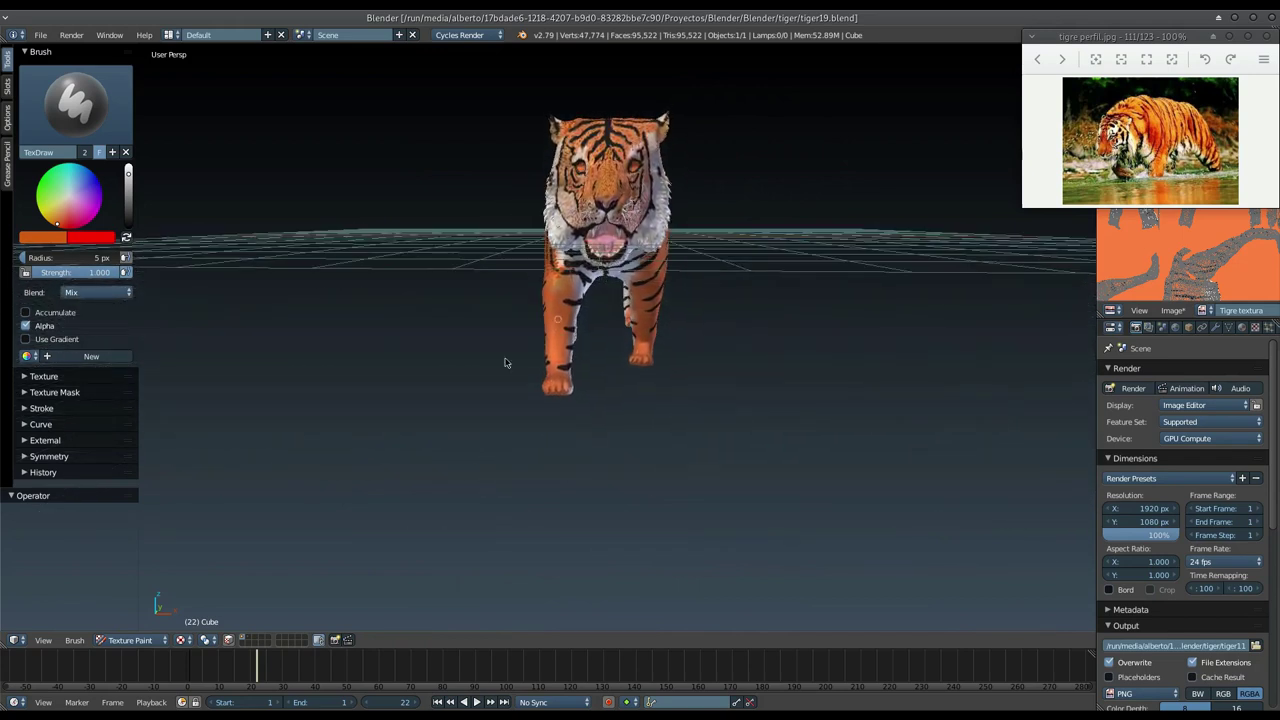
{"action": "left_click", "coordinate": [131, 640]}
{"action": "left_click", "coordinate": [133, 624]}
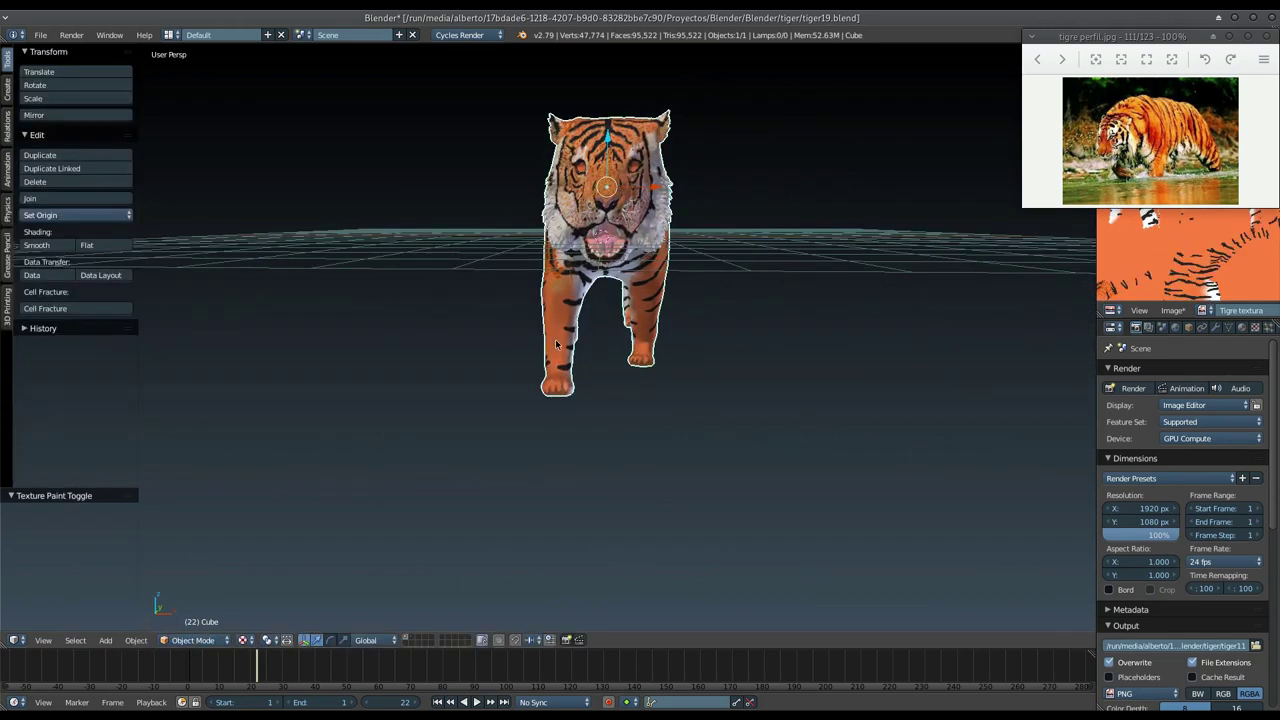
Step: Add a UV sphere and rotate it 90° on the X axis
{"action": "key", "text": "shift+a"}
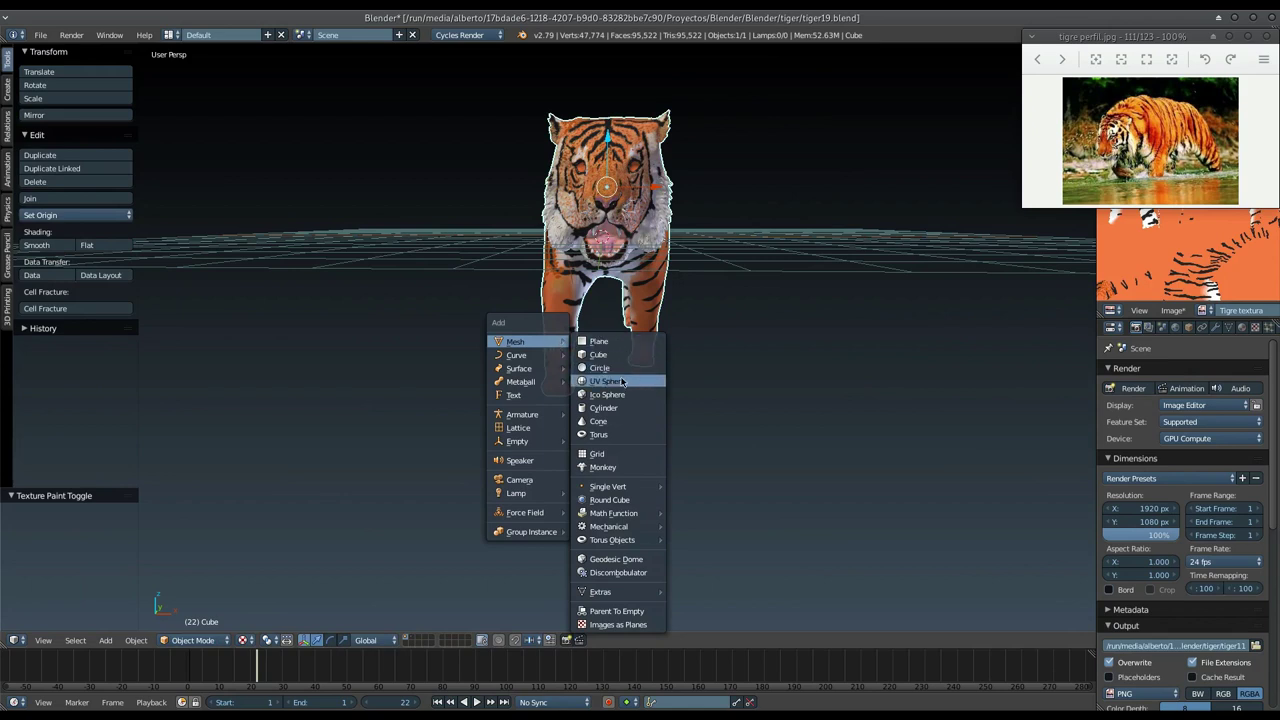
{"action": "left_click", "coordinate": [621, 381]}
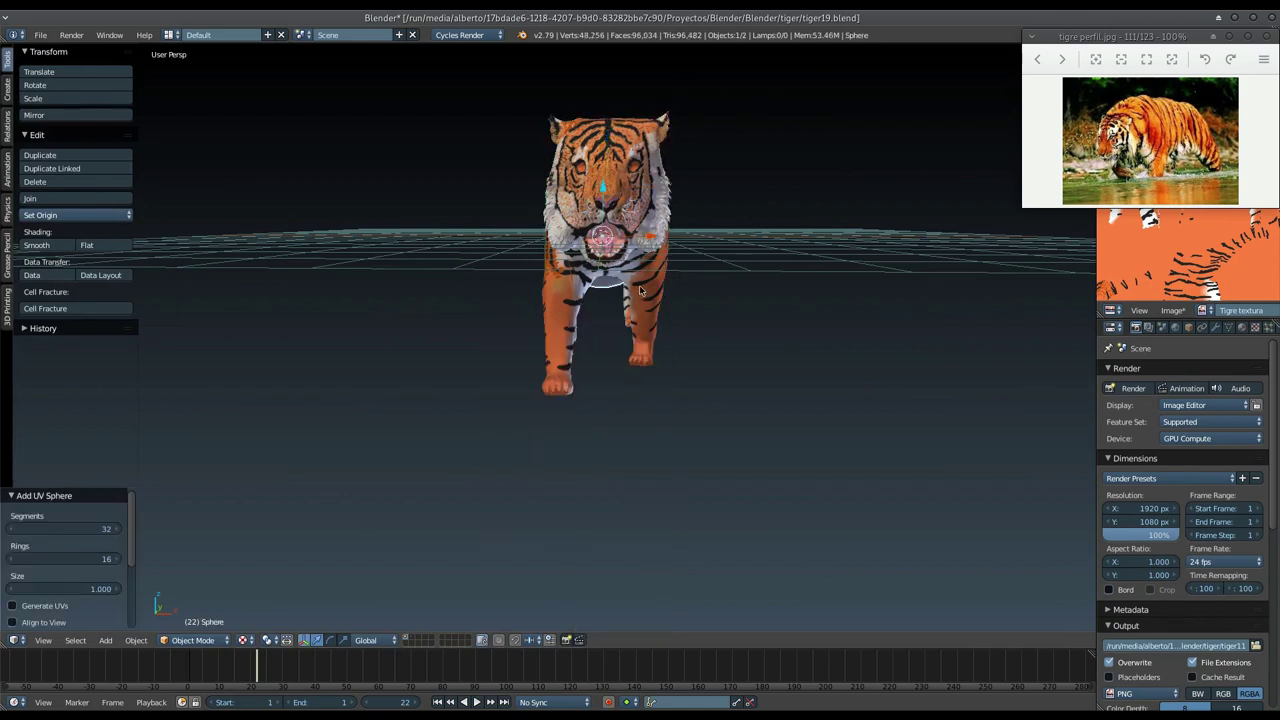
{"action": "key", "text": "r"}
{"action": "key", "text": "x"}
{"action": "key", "text": "9"}
{"action": "key", "text": "0"}
{"action": "key", "text": "Return"}
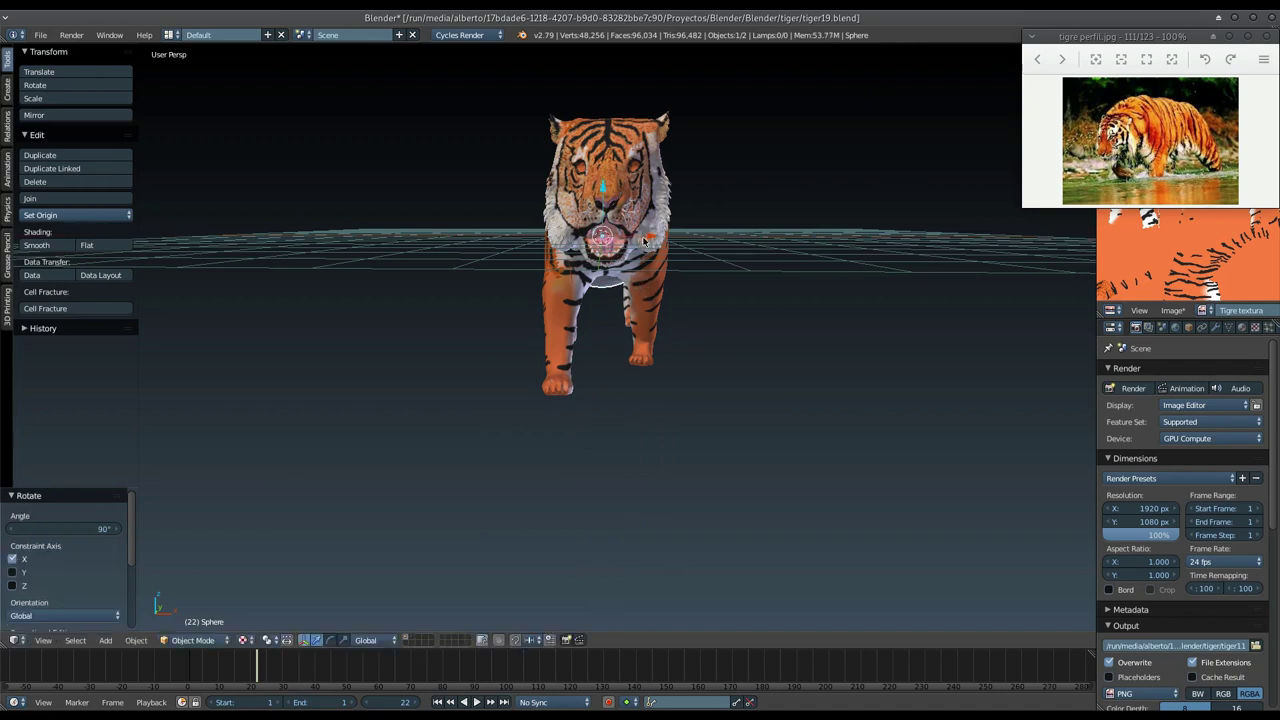
Step: Move the sphere in front of the tiger's face and open its Add Modifier list
{"action": "left_click_drag", "start_coordinate": [645, 241], "coordinate": [715, 240]}
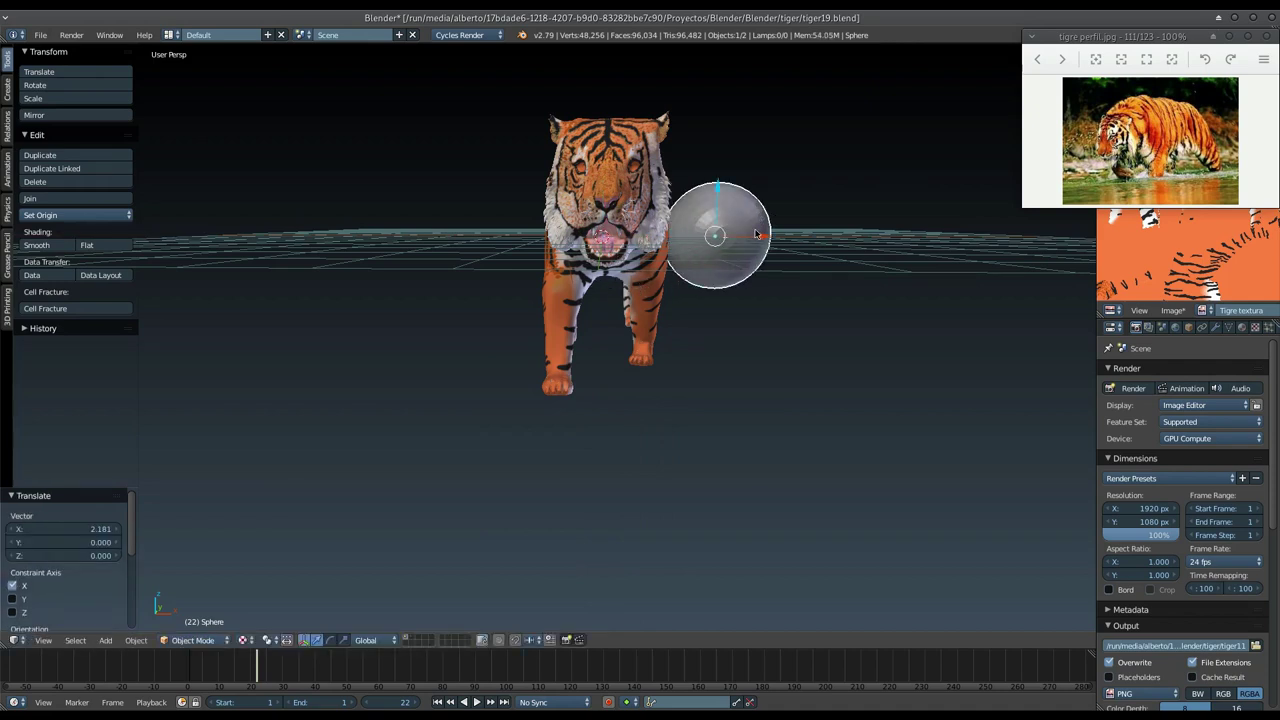
{"action": "key", "text": "ctrl+z"}
{"action": "middle_click_drag", "start_coordinate": [757, 234], "coordinate": [603, 292]}
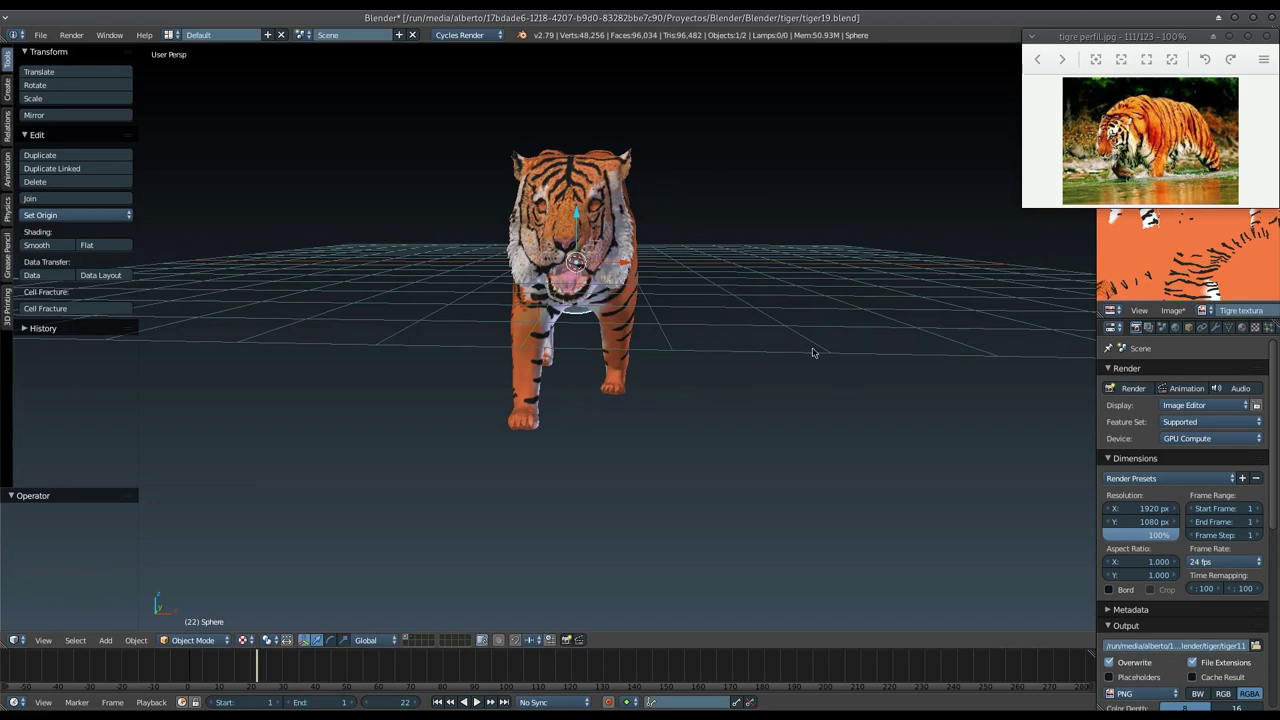
{"action": "middle_click_drag", "start_coordinate": [602, 240], "coordinate": [596, 265]}
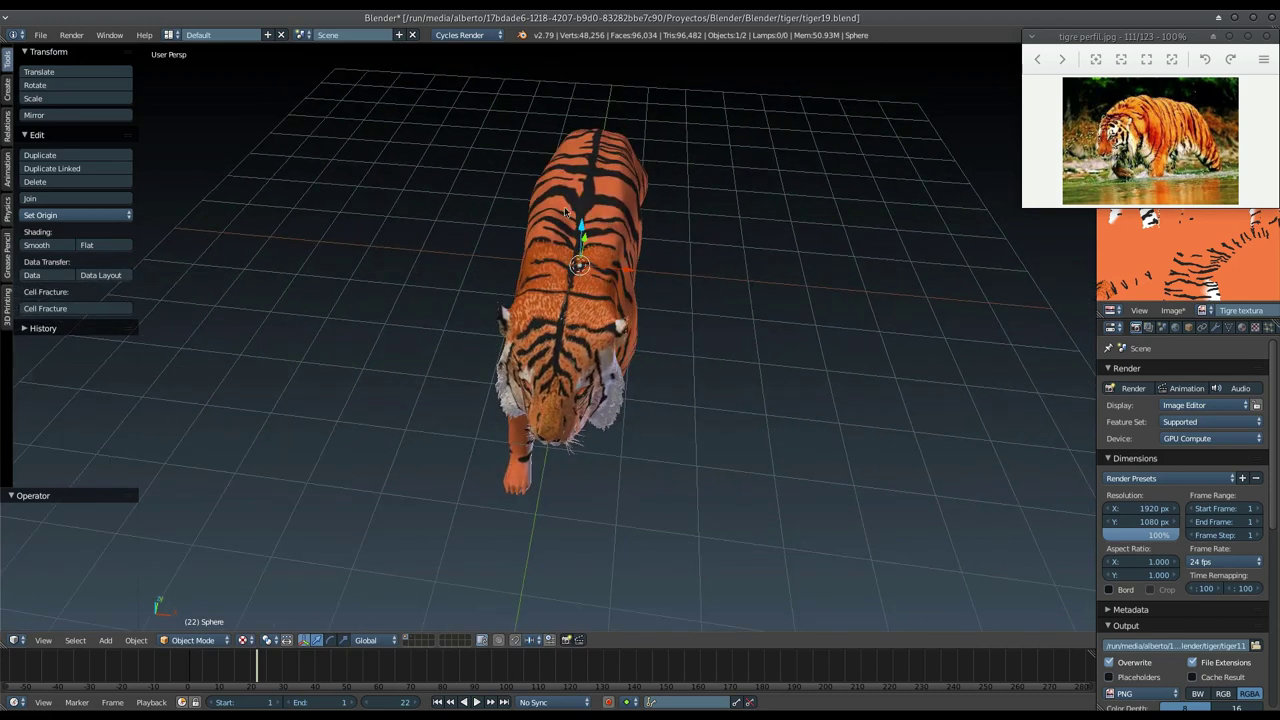
{"action": "middle_click_drag", "start_coordinate": [565, 212], "coordinate": [562, 218]}
{"action": "key", "text": "g"}
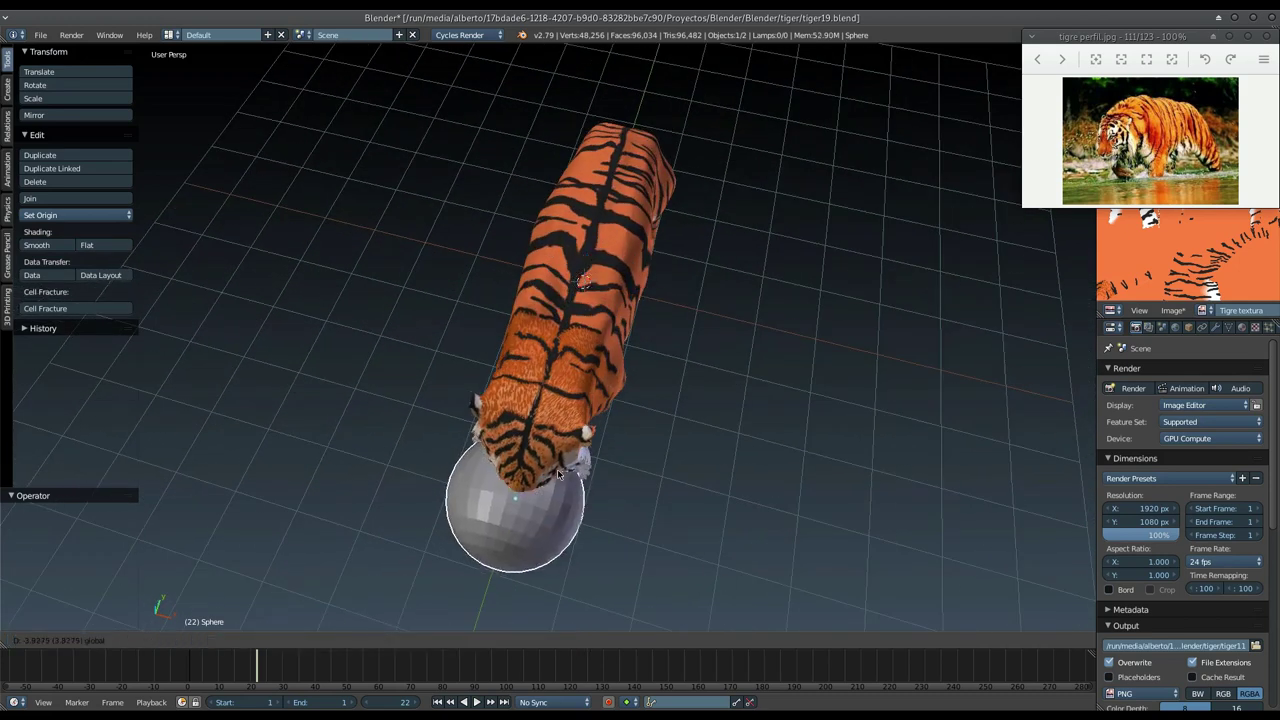
{"action": "left_click", "coordinate": [557, 469]}
{"action": "middle_click_drag", "start_coordinate": [560, 465], "coordinate": [658, 326]}
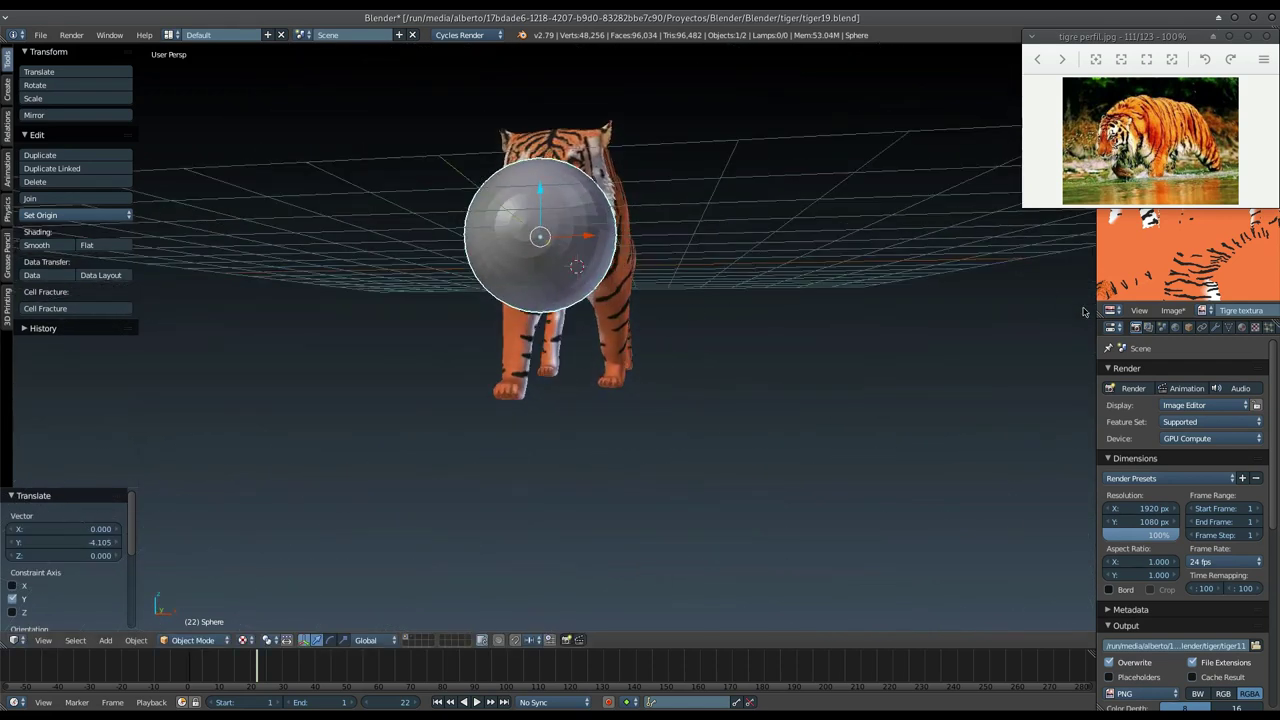
{"action": "left_click", "coordinate": [1215, 327]}
{"action": "left_click", "coordinate": [1170, 373]}
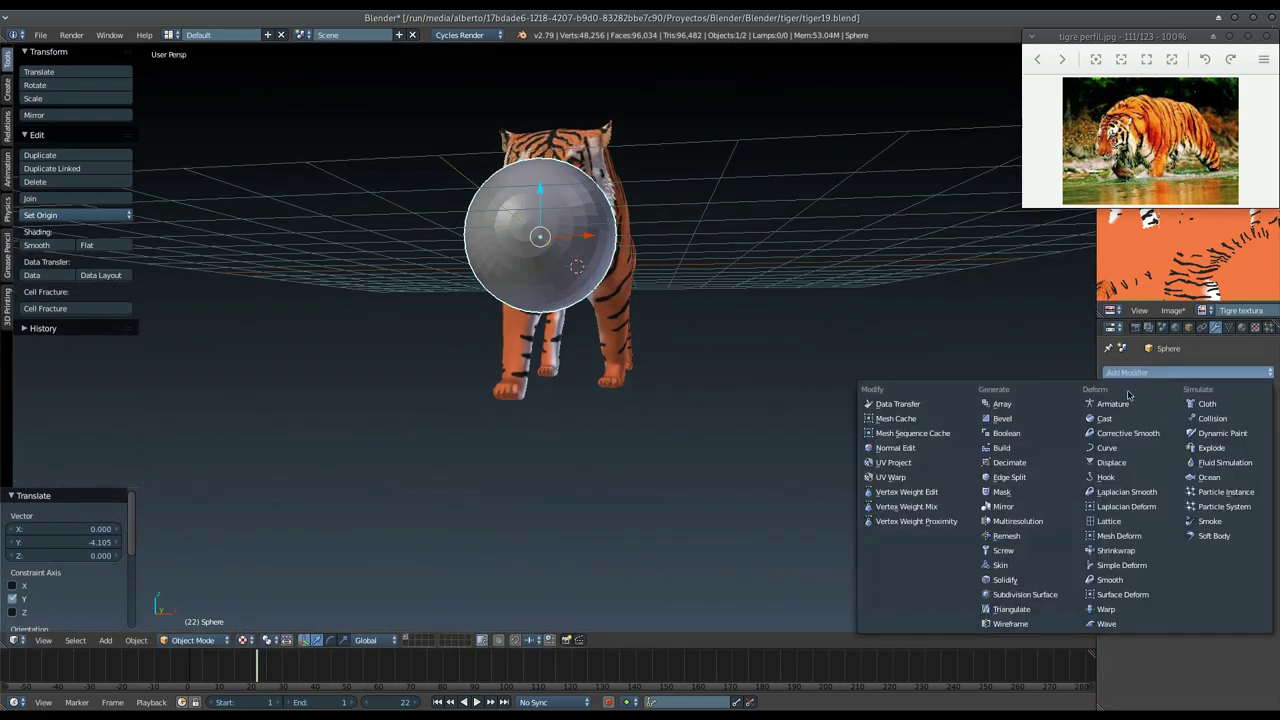
Step: Add a Mirror modifier, then in Edit Mode shrink the sphere and offset it along X
{"action": "left_click", "coordinate": [1020, 510]}
{"action": "key", "text": "Tab"}
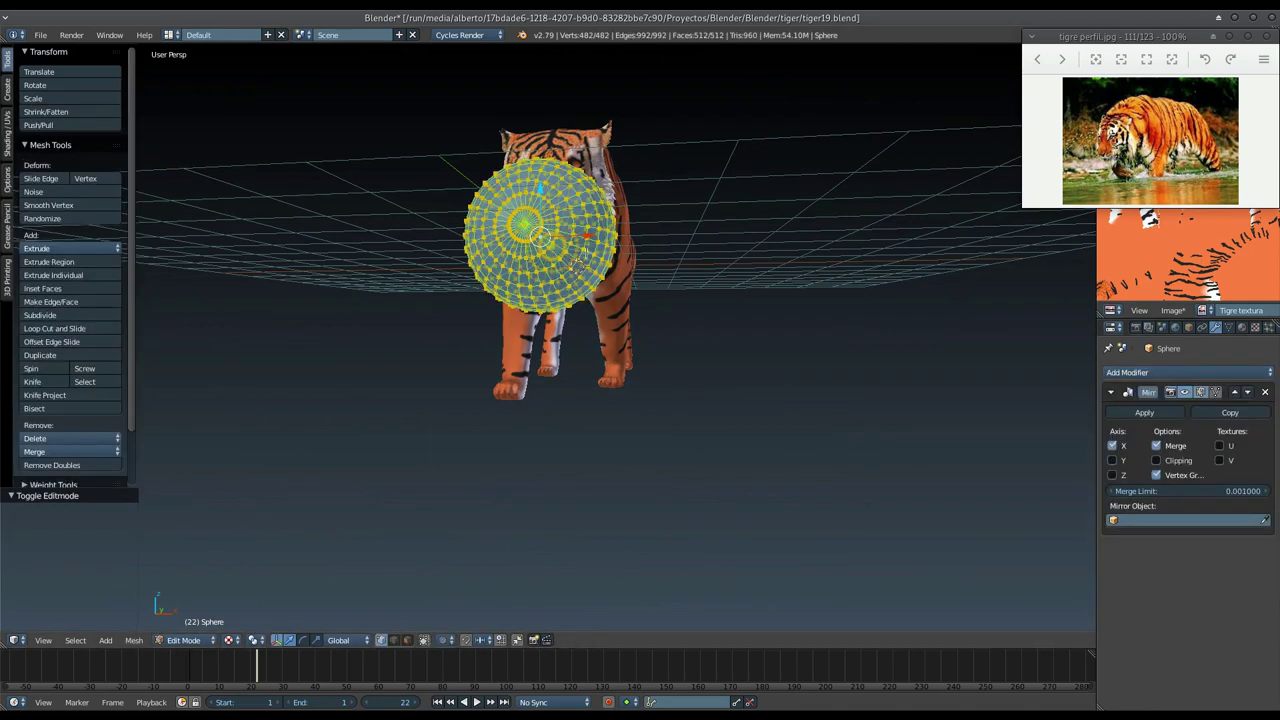
{"action": "middle_click_drag", "start_coordinate": [685, 357], "coordinate": [706, 321]}
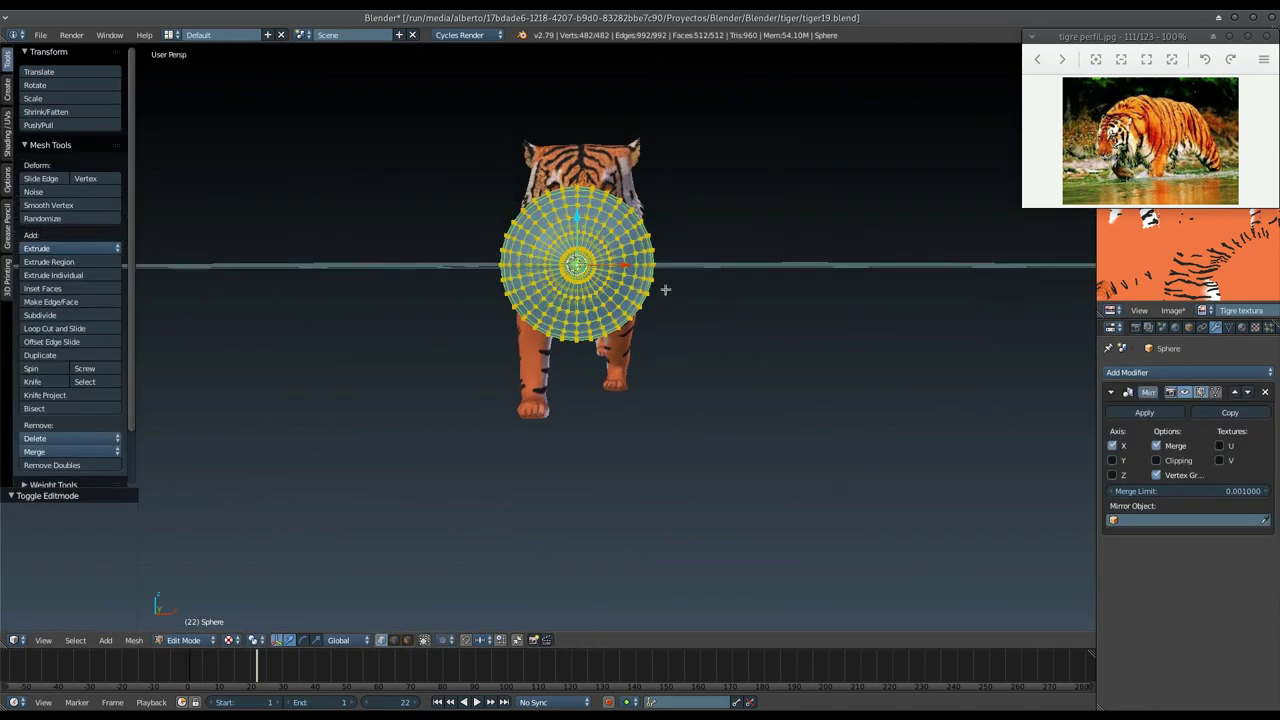
{"action": "key", "text": "s"}
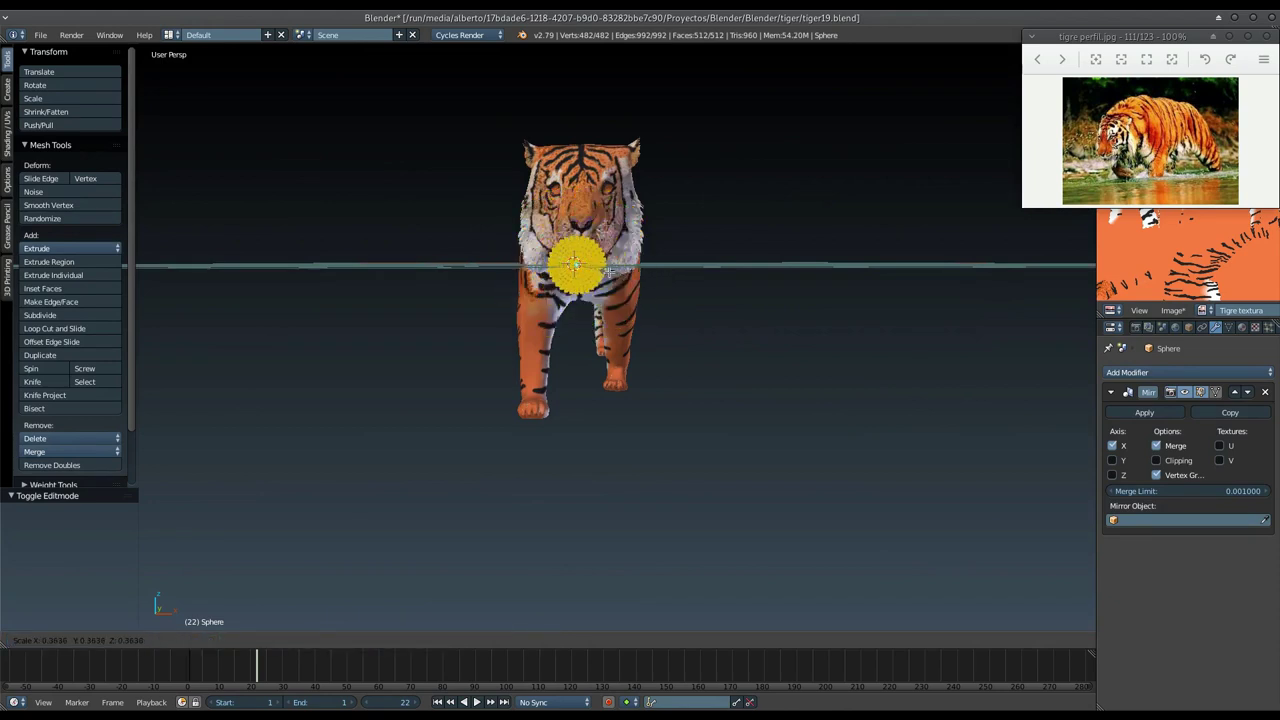
{"action": "left_click", "coordinate": [608, 271]}
{"action": "key", "text": "g"}
{"action": "key", "text": "x"}
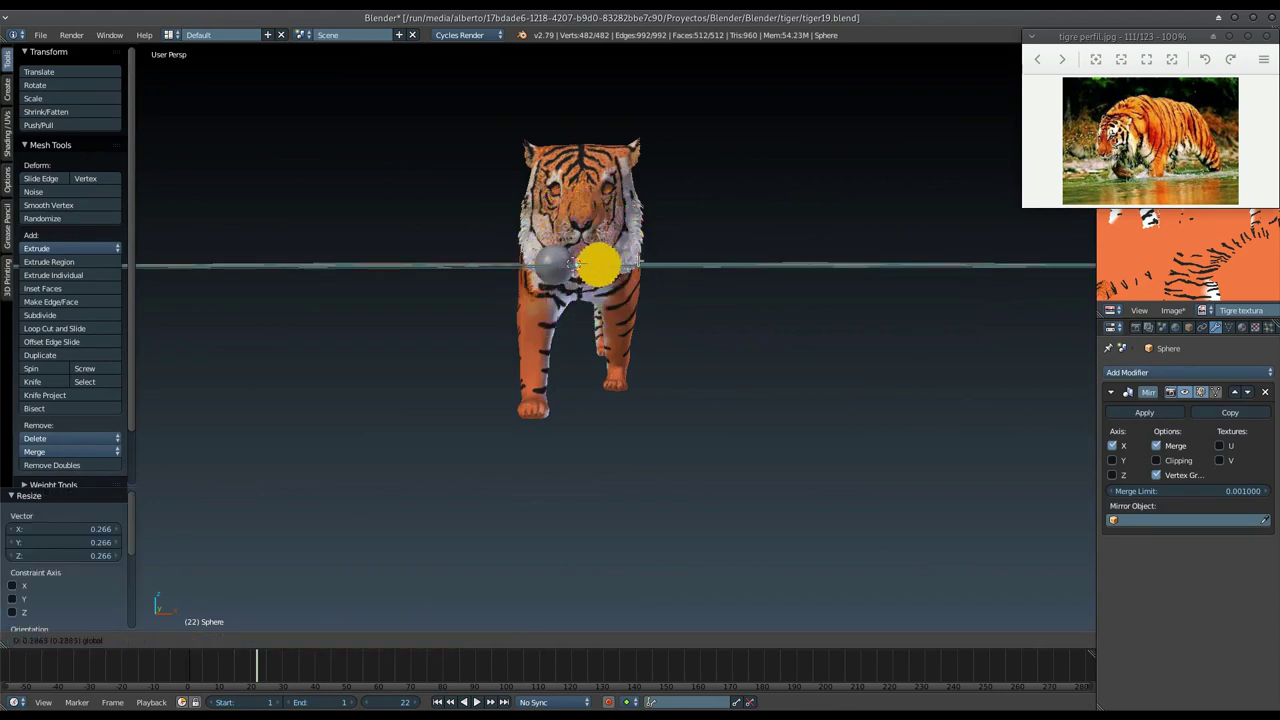
{"action": "left_click", "coordinate": [615, 265]}
Step: Raise the eye spheres along Z to eye height and move them along Y
{"action": "middle_click_drag", "start_coordinate": [615, 265], "coordinate": [444, 322]}
{"action": "key", "text": "g"}
{"action": "key", "text": "z"}
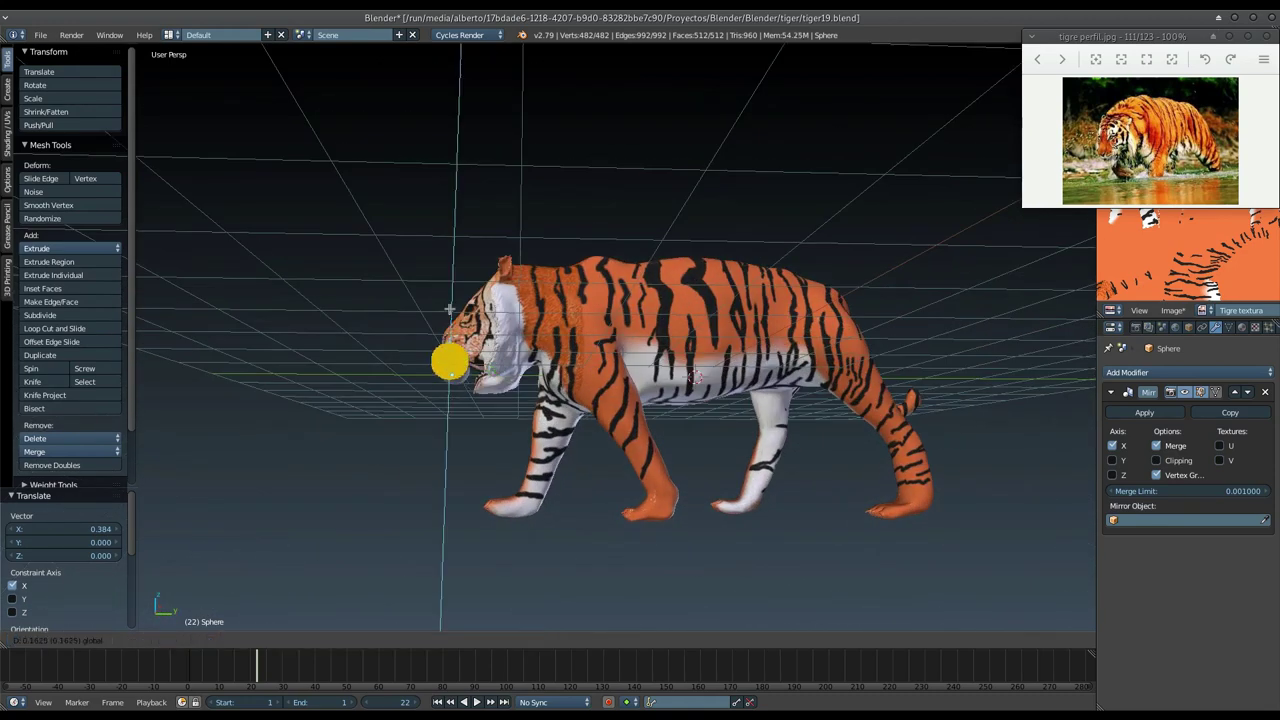
{"action": "left_click", "coordinate": [443, 261]}
{"action": "key", "text": "g"}
{"action": "key", "text": "y"}
{"action": "left_click", "coordinate": [466, 306]}
{"action": "mouse_move", "coordinate": [466, 306]}
{"action": "middle_mouse_down"}
{"action": "mouse_move", "coordinate": [645, 343]}
{"action": "mouse_move", "coordinate": [651, 320]}
{"action": "mouse_move", "coordinate": [640, 328]}
{"action": "mouse_move", "coordinate": [655, 353]}
{"action": "mouse_move", "coordinate": [600, 360]}
{"action": "mouse_move", "coordinate": [642, 370]}
{"action": "mouse_move", "coordinate": [634, 360]}
{"action": "middle_mouse_up"}
{"action": "scroll", "coordinate": [651, 320], "scroll_direction": "up", "scroll_amount": 1}
{"action": "scroll", "coordinate": [651, 320], "scroll_direction": "up", "scroll_amount": 1}
{"action": "scroll", "coordinate": [651, 319], "scroll_direction": "up", "scroll_amount": 1}
Step: Push the eye spheres back along Y toward the sockets and scale them down
{"action": "key", "text": "g"}
{"action": "key", "text": "y"}
{"action": "left_click", "coordinate": [590, 384]}
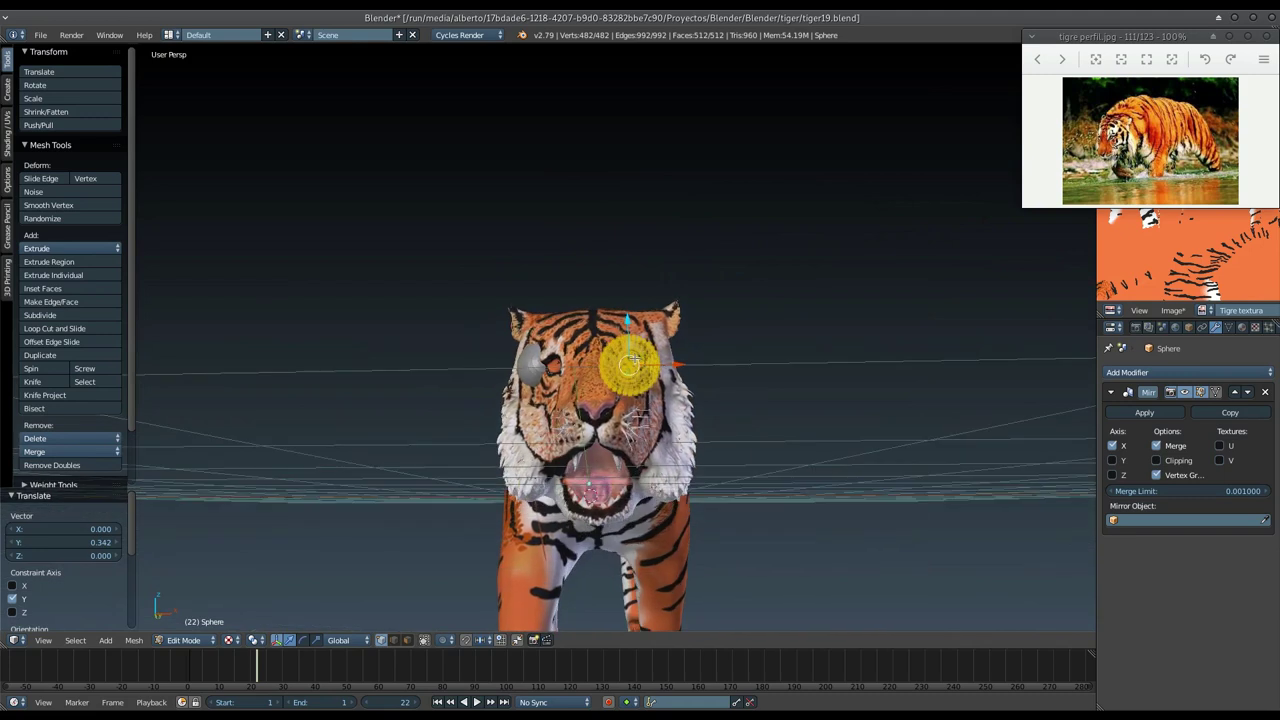
{"action": "key", "text": "s"}
{"action": "left_click", "coordinate": [686, 367]}
{"action": "key", "text": "s"}
{"action": "left_click", "coordinate": [622, 362]}
Step: Move the eyes along Y, shrink them to about 0.6 scale, and shift them along X
{"action": "mouse_move", "coordinate": [622, 362]}
{"action": "middle_mouse_down"}
{"action": "mouse_move", "coordinate": [580, 438]}
{"action": "mouse_move", "coordinate": [607, 385]}
{"action": "middle_mouse_up"}
{"action": "key", "text": "g"}
{"action": "key", "text": "y"}
{"action": "left_click", "coordinate": [571, 445]}
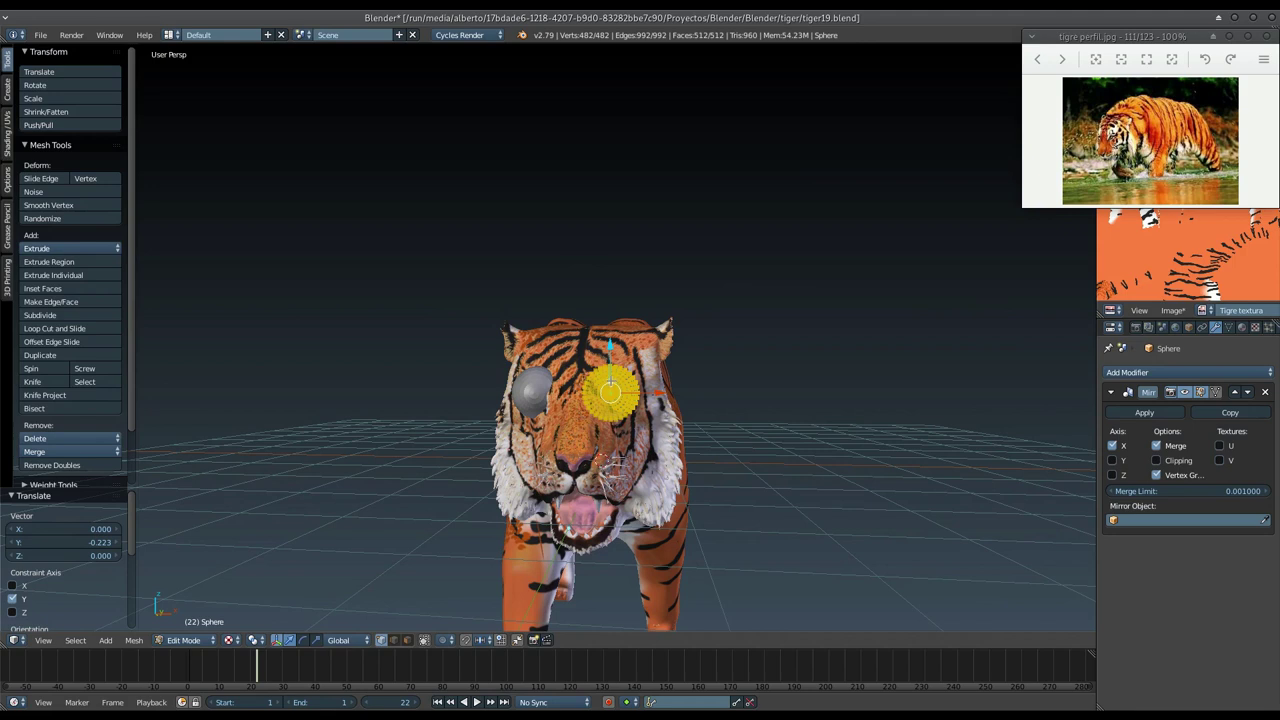
{"action": "key", "text": "s"}
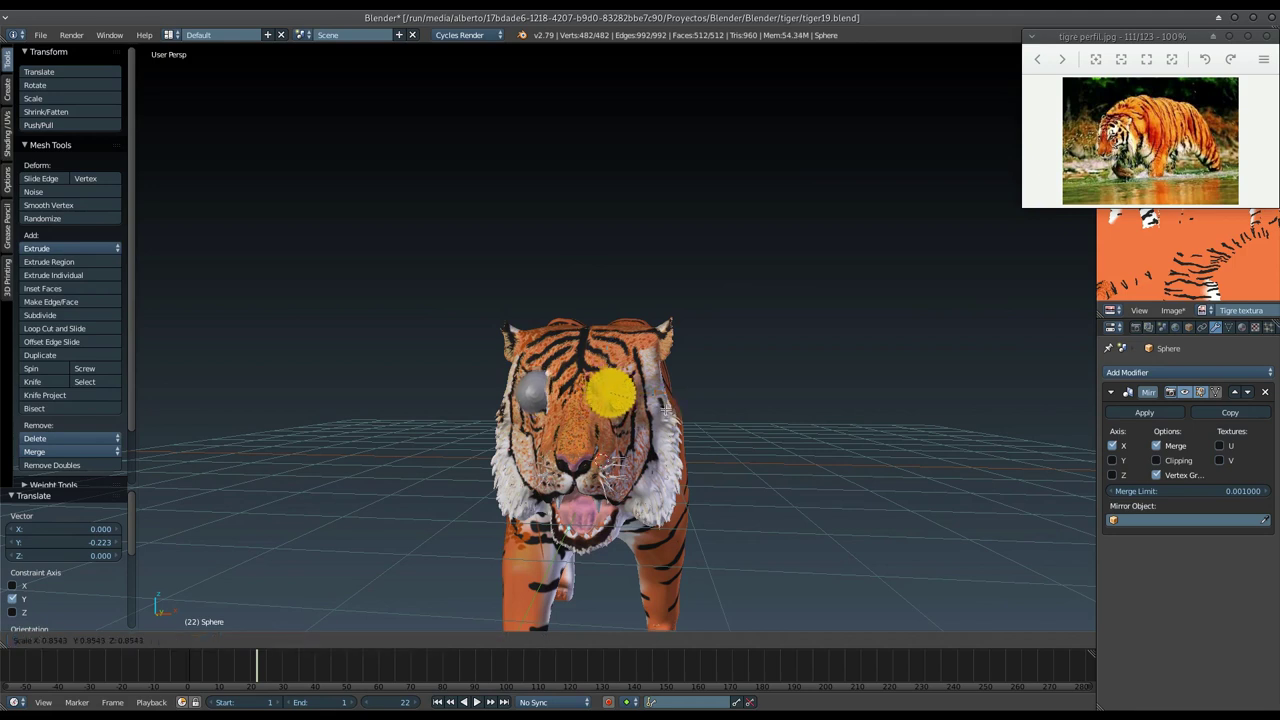
{"action": "left_click", "coordinate": [647, 402]}
{"action": "middle_click_drag", "start_coordinate": [647, 402], "coordinate": [636, 395]}
{"action": "key", "text": "g"}
{"action": "key", "text": "x"}
{"action": "left_click", "coordinate": [552, 430]}
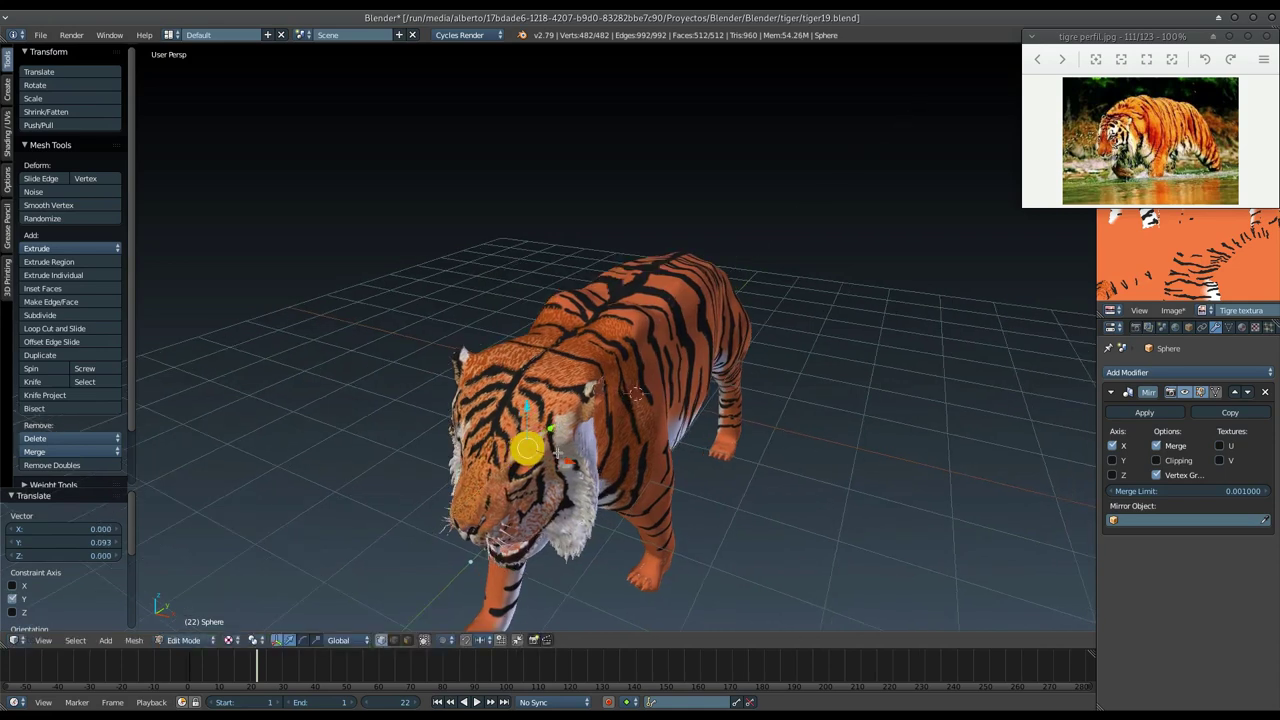
Step: Nudge the eyes inward on X, sink them deeper along Y, and lower them slightly
{"action": "middle_click_drag", "start_coordinate": [552, 430], "coordinate": [573, 410]}
{"action": "scroll", "coordinate": [557, 427], "scroll_direction": "up", "scroll_amount": 2}
{"action": "scroll", "coordinate": [542, 456], "scroll_direction": "up", "scroll_amount": 2}
{"action": "scroll", "coordinate": [561, 415], "scroll_direction": "up", "scroll_amount": 2}
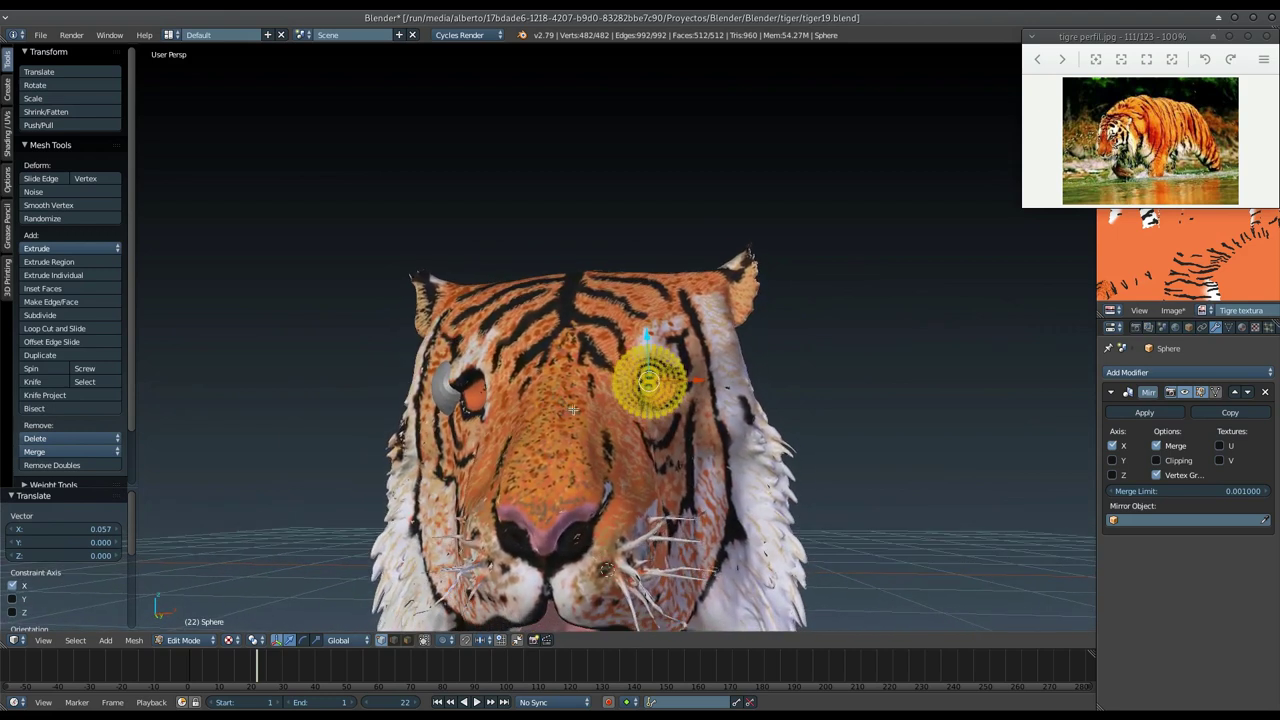
{"action": "key", "text": "g"}
{"action": "key", "text": "x"}
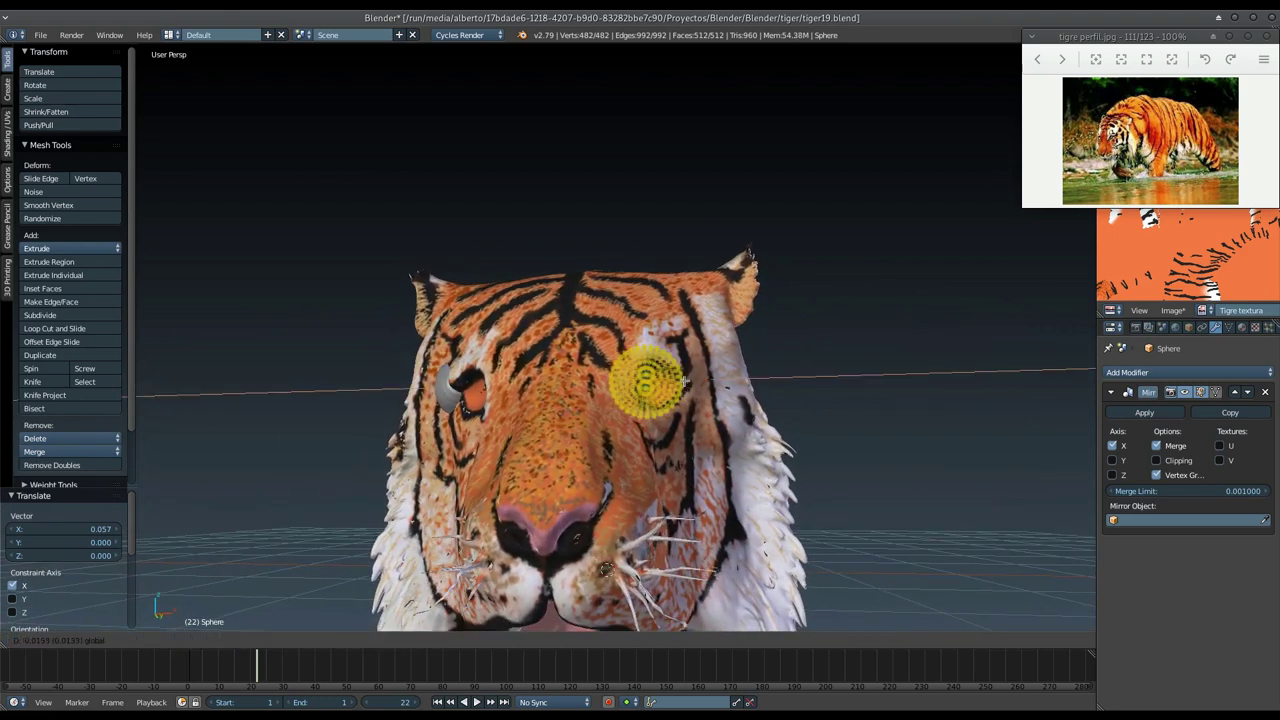
{"action": "left_click", "coordinate": [683, 368]}
{"action": "middle_click_drag", "start_coordinate": [683, 366], "coordinate": [587, 437]}
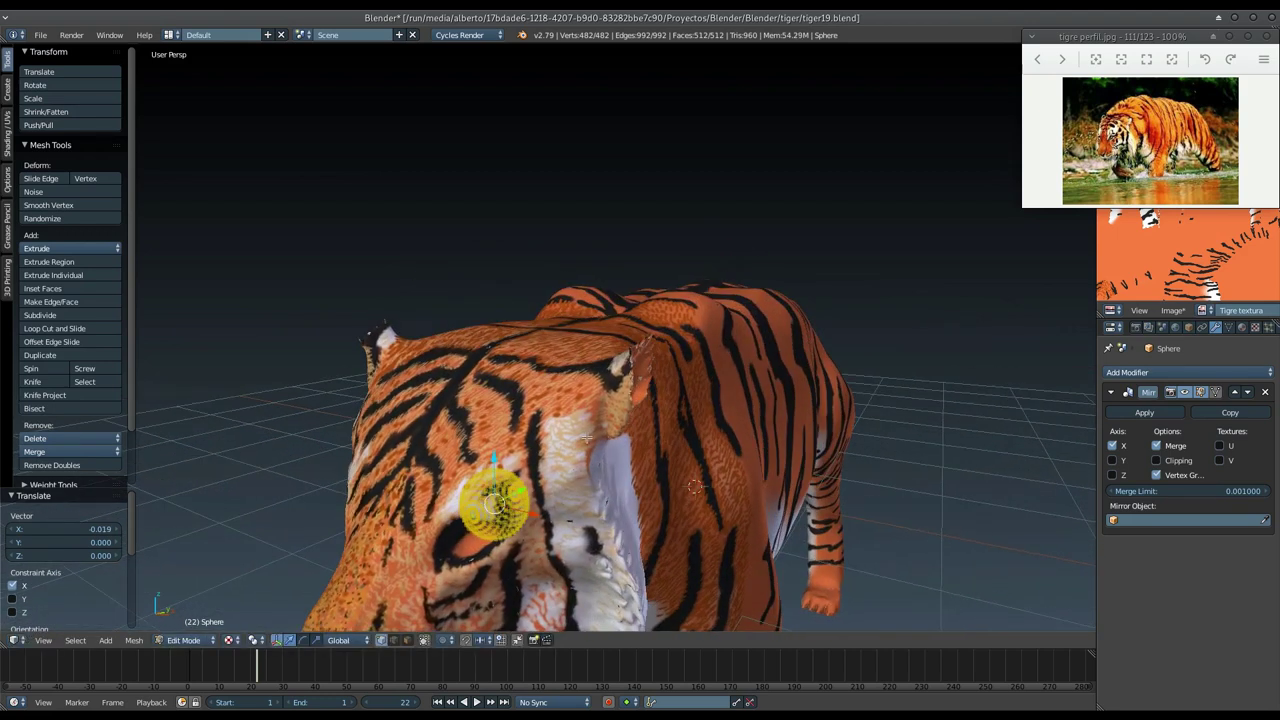
{"action": "key", "text": "g"}
{"action": "key", "text": "y"}
{"action": "left_click", "coordinate": [497, 507]}
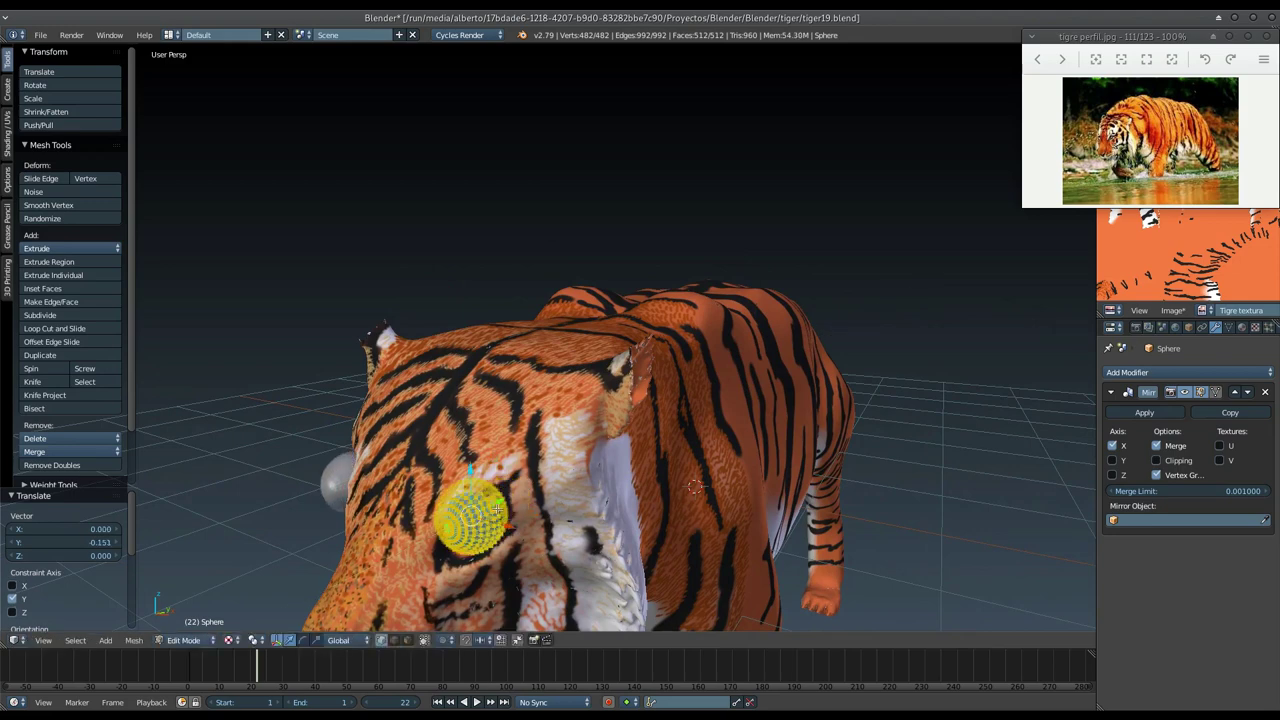
{"action": "key", "text": "g"}
{"action": "key", "text": "z"}
{"action": "left_click", "coordinate": [485, 530]}
Step: Check both eyes outside Edit Mode, then close the reference tiger photo
{"action": "middle_click_drag", "start_coordinate": [481, 493], "coordinate": [552, 438]}
{"action": "key", "text": "Tab"}
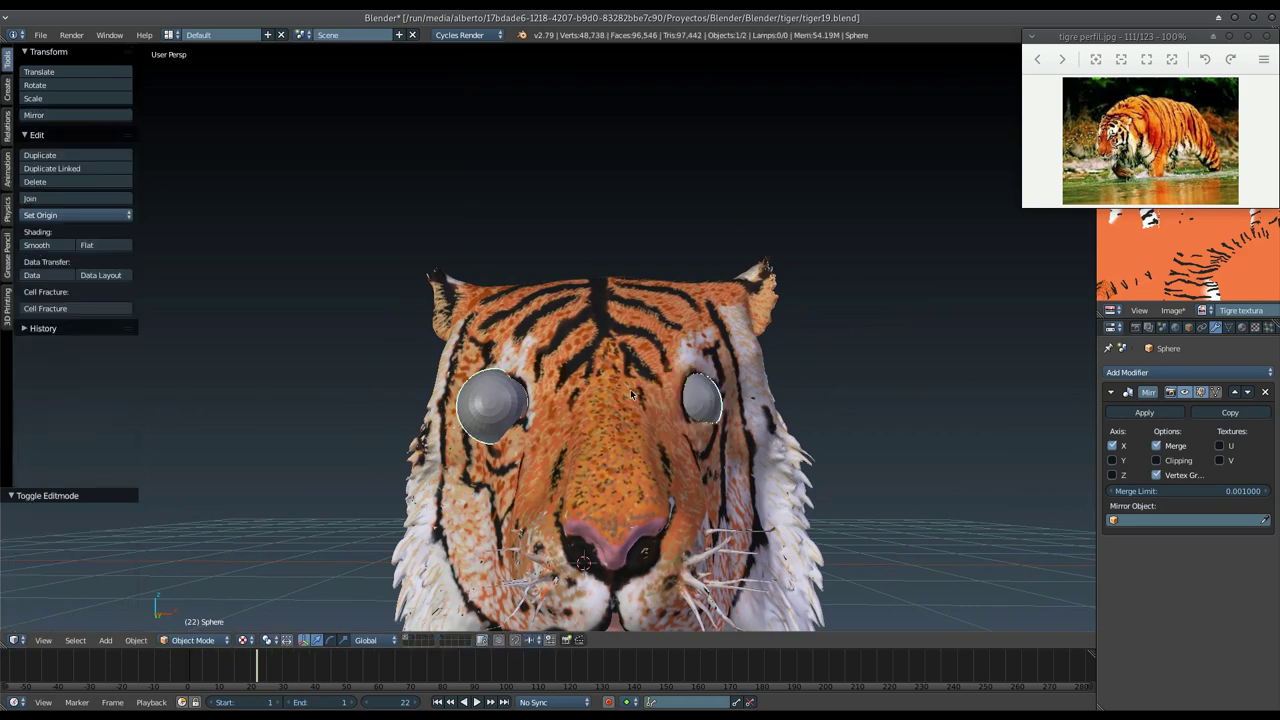
{"action": "key", "text": "Tab"}
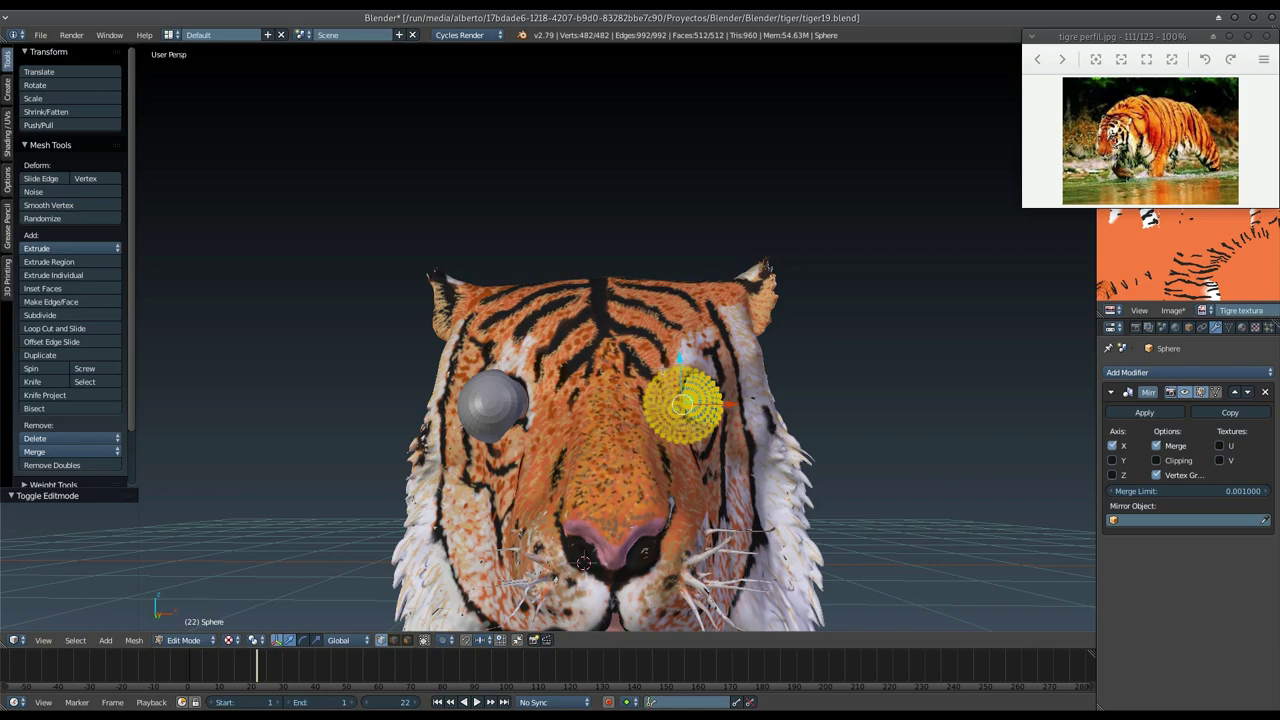
{"action": "middle_click_drag", "start_coordinate": [600, 400], "coordinate": [560, 380]}
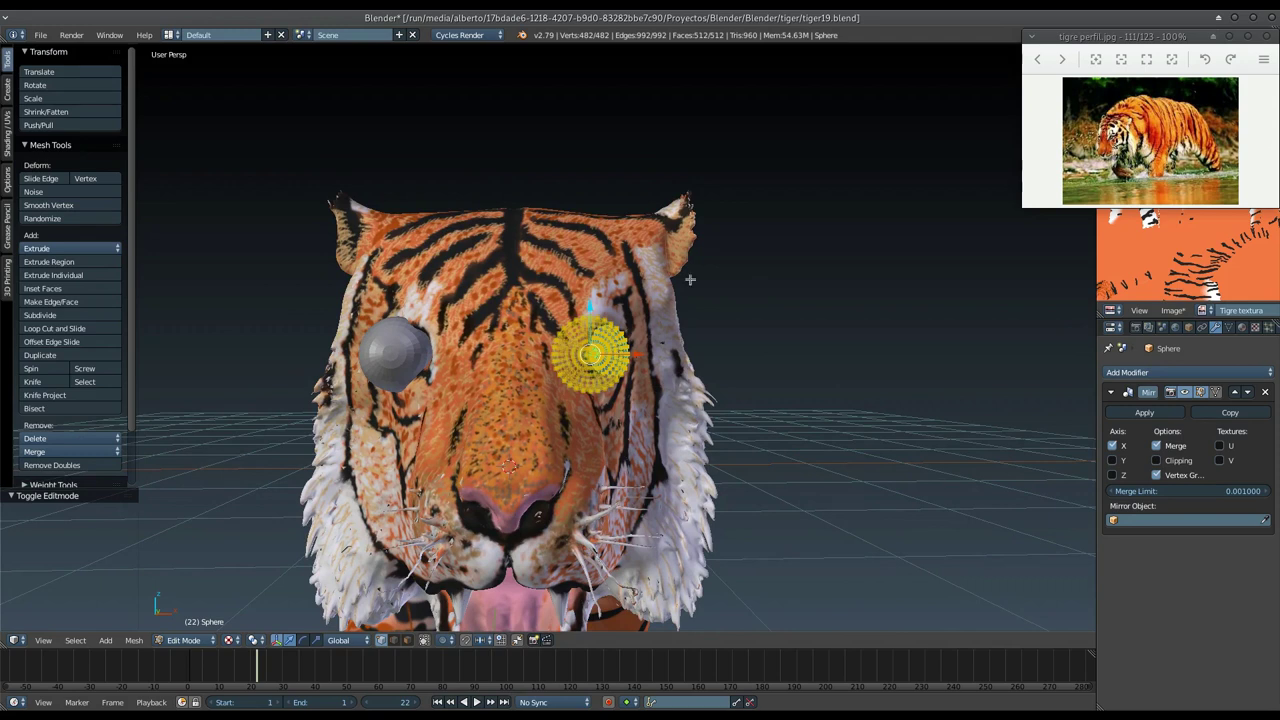
{"action": "left_click", "coordinate": [1265, 37]}
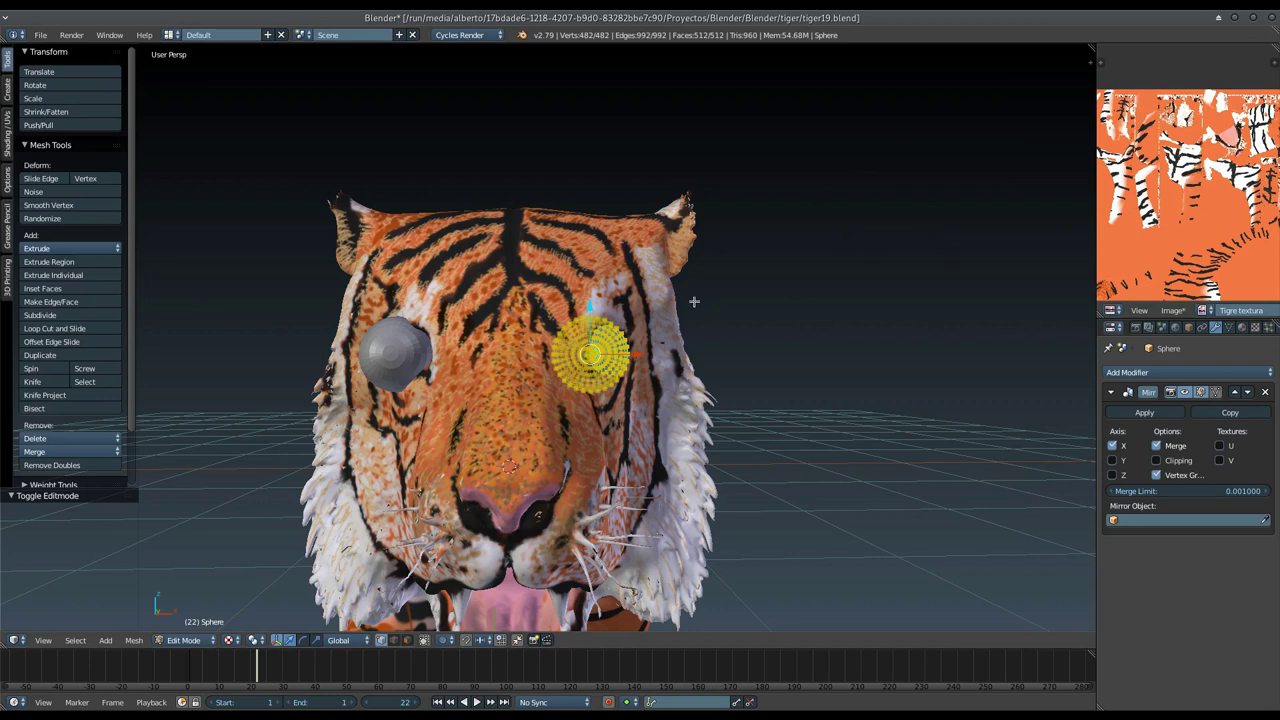
{"action": "middle_click_drag", "start_coordinate": [660, 348], "coordinate": [598, 377]}
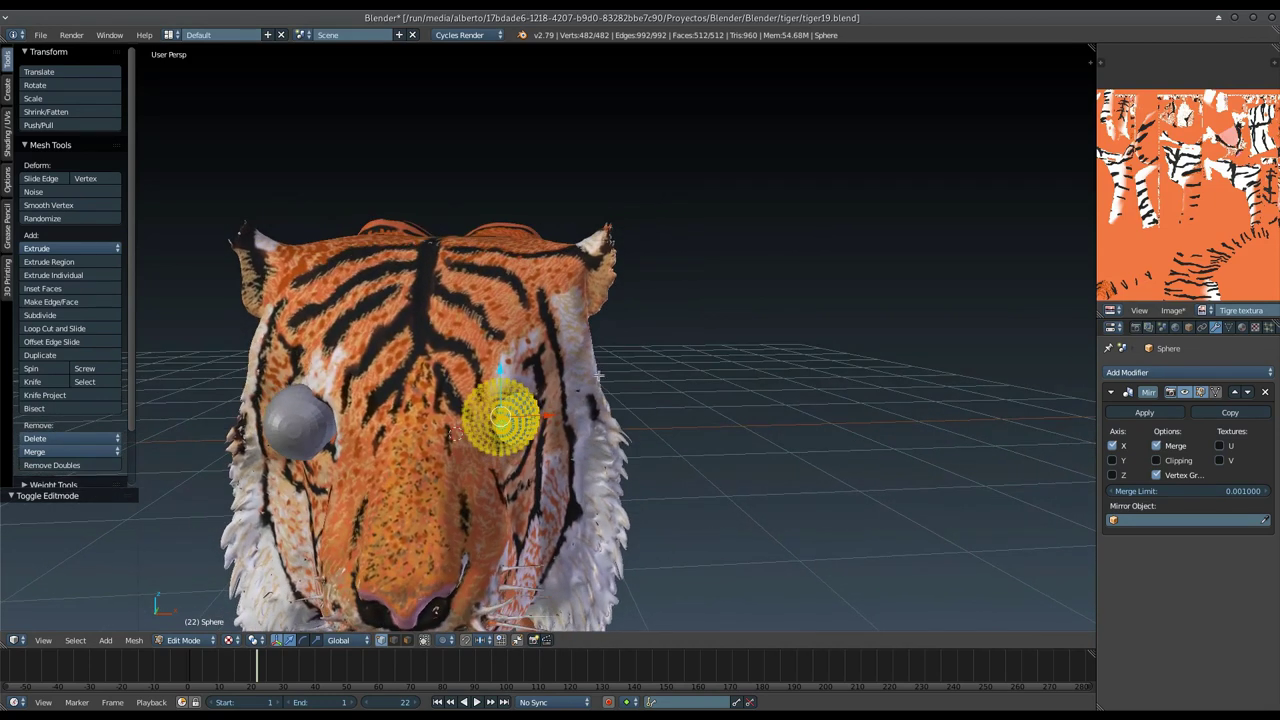
Step: Save the tiger texture image as Tigre.png
{"action": "scroll", "coordinate": [1160, 310], "scroll_direction": "down", "scroll_amount": 3}
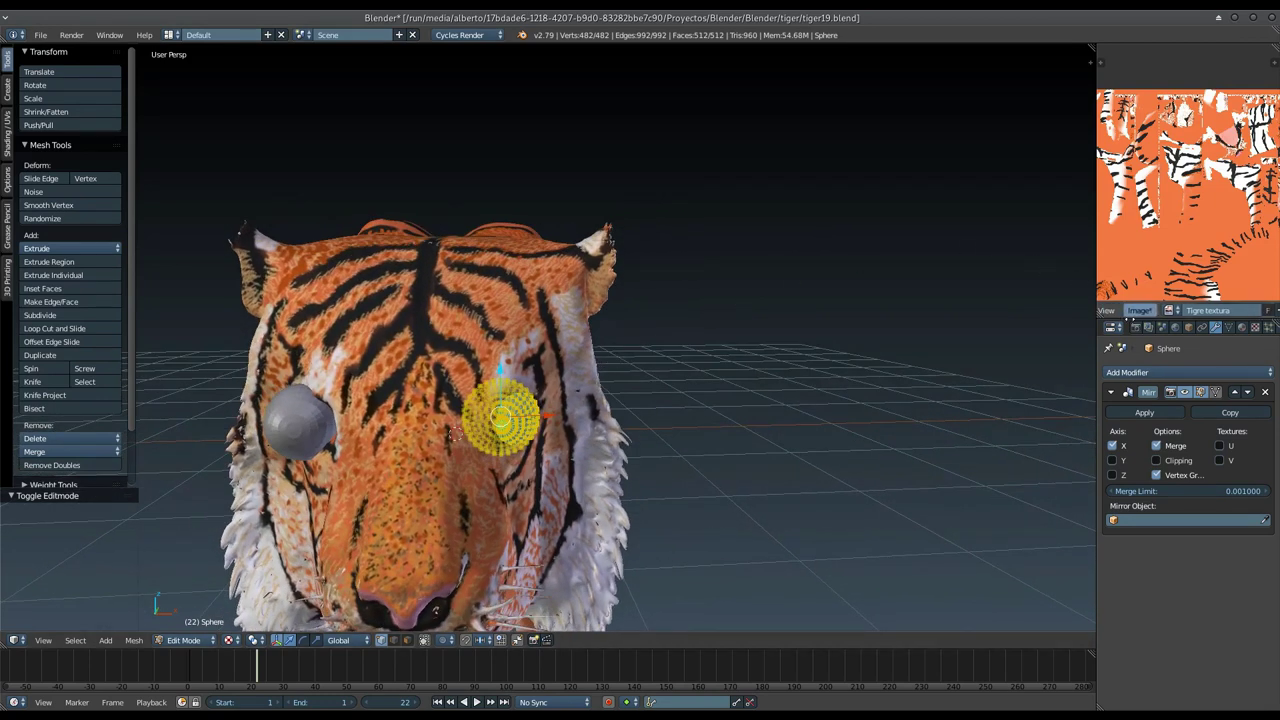
{"action": "left_click", "coordinate": [1131, 312]}
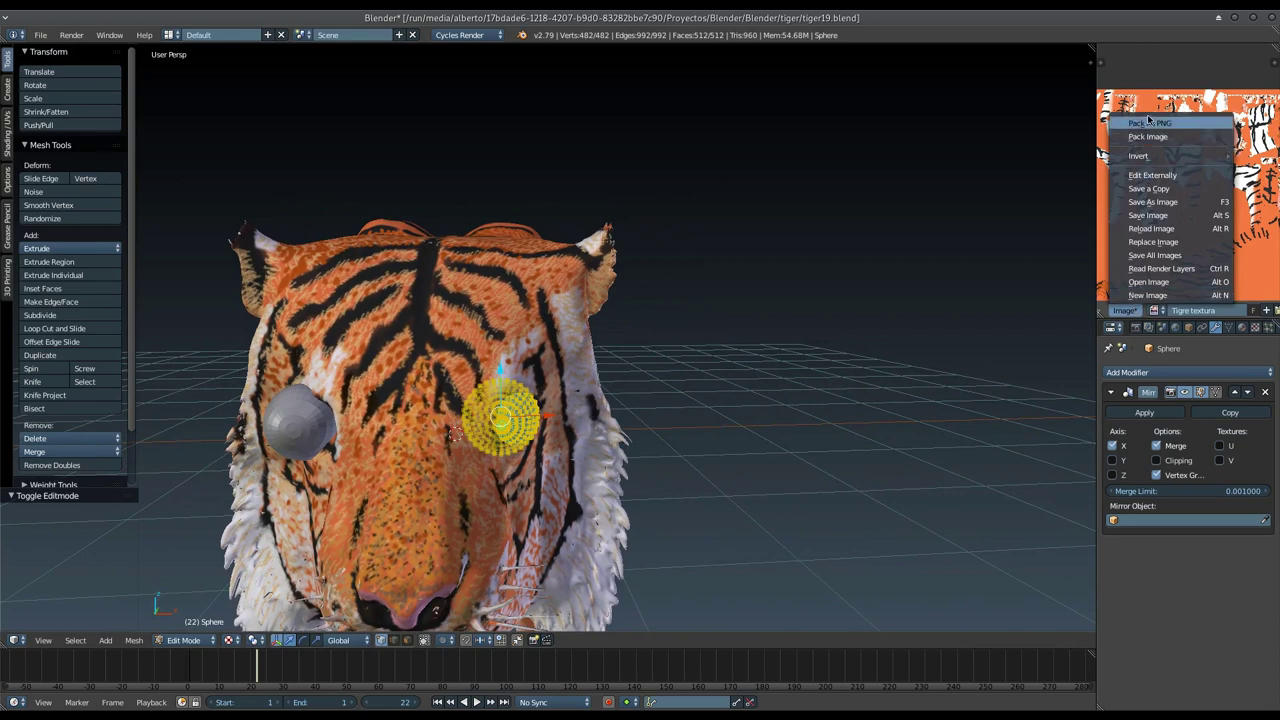
{"action": "left_click", "coordinate": [1162, 205]}
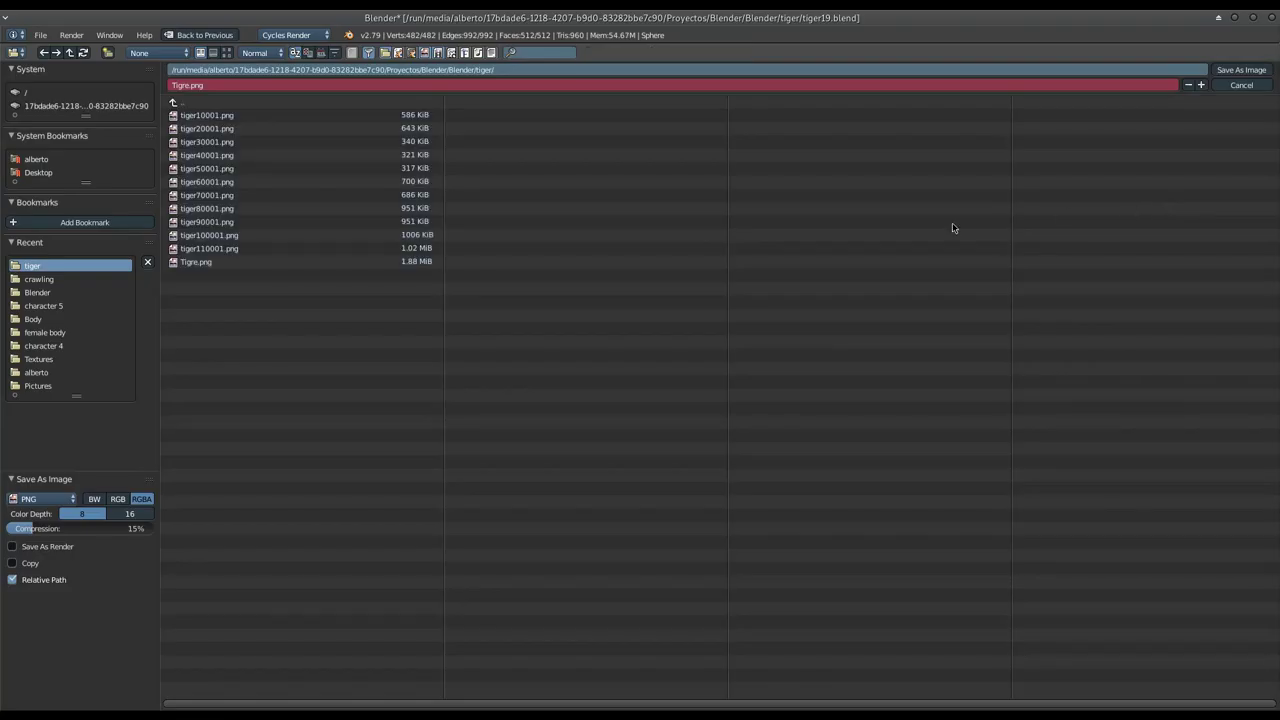
{"action": "left_click", "coordinate": [1238, 72]}
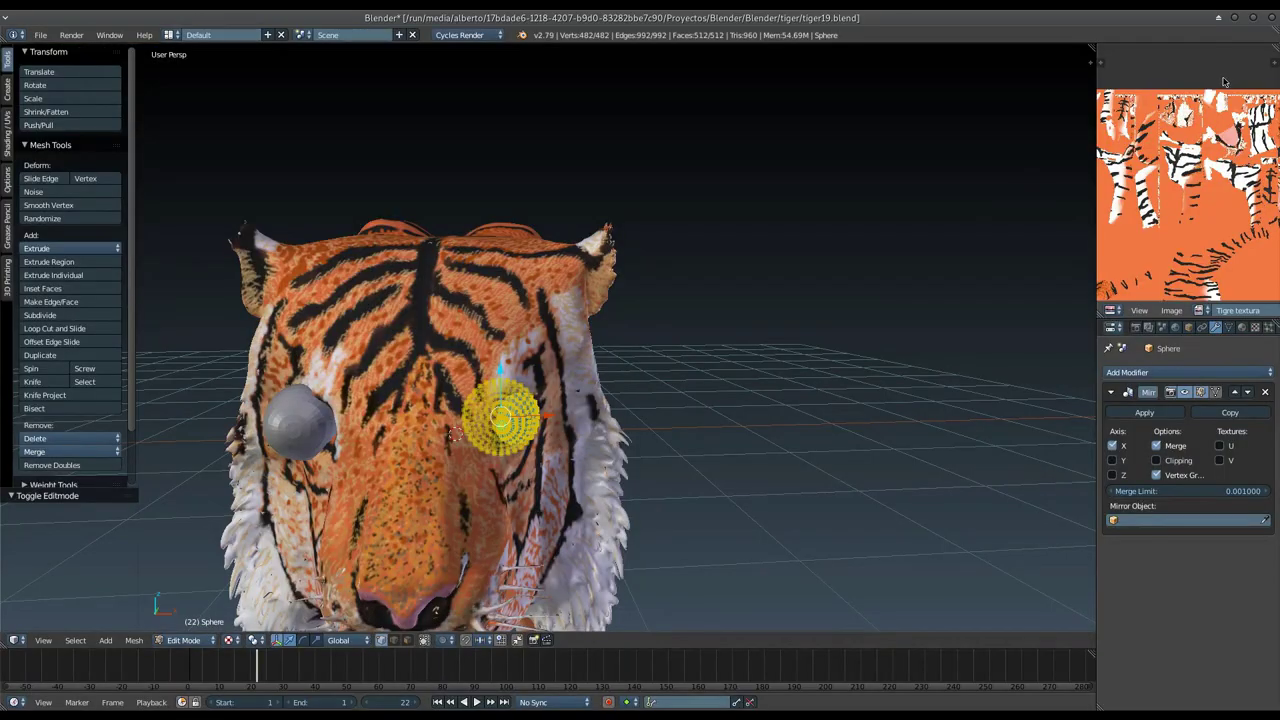
Step: Create a new black 1024 px Untitled image
{"action": "scroll", "coordinate": [1160, 310], "scroll_direction": "down", "scroll_amount": 2}
{"action": "scroll", "coordinate": [1185, 310], "scroll_direction": "down", "scroll_amount": 2}
{"action": "scroll", "coordinate": [1210, 310], "scroll_direction": "down", "scroll_amount": 2}
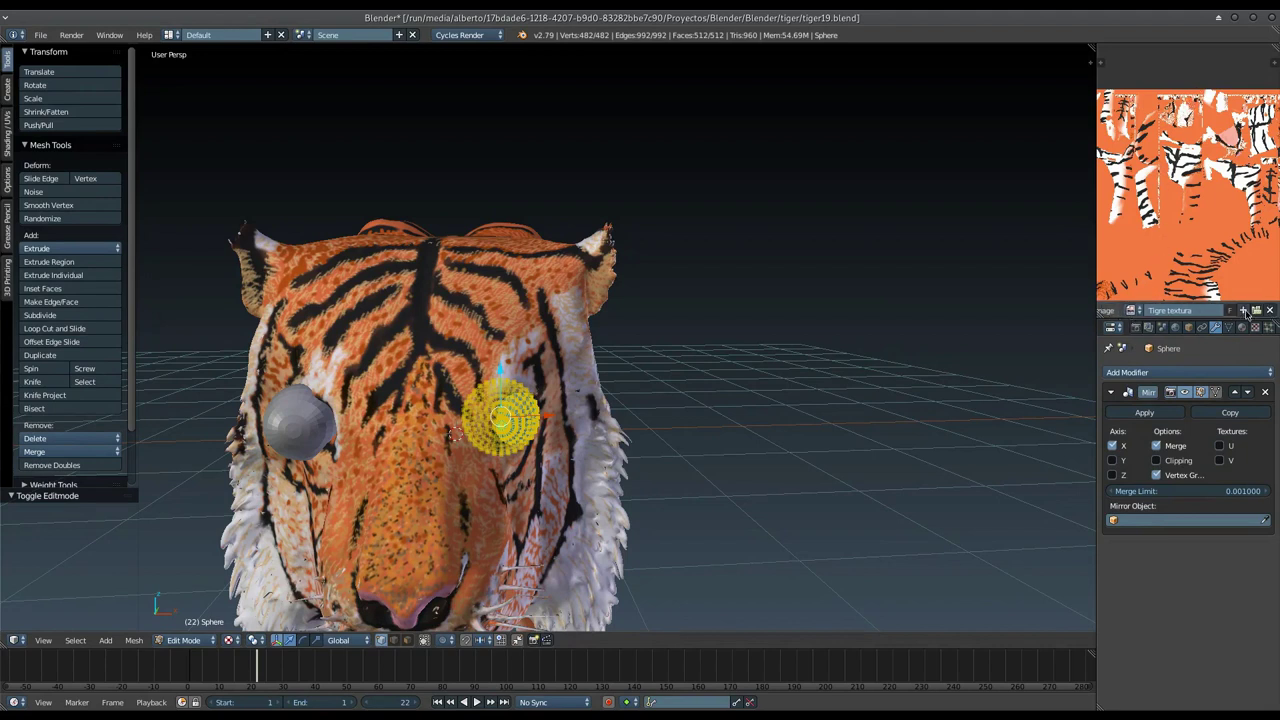
{"action": "left_click", "coordinate": [1244, 311]}
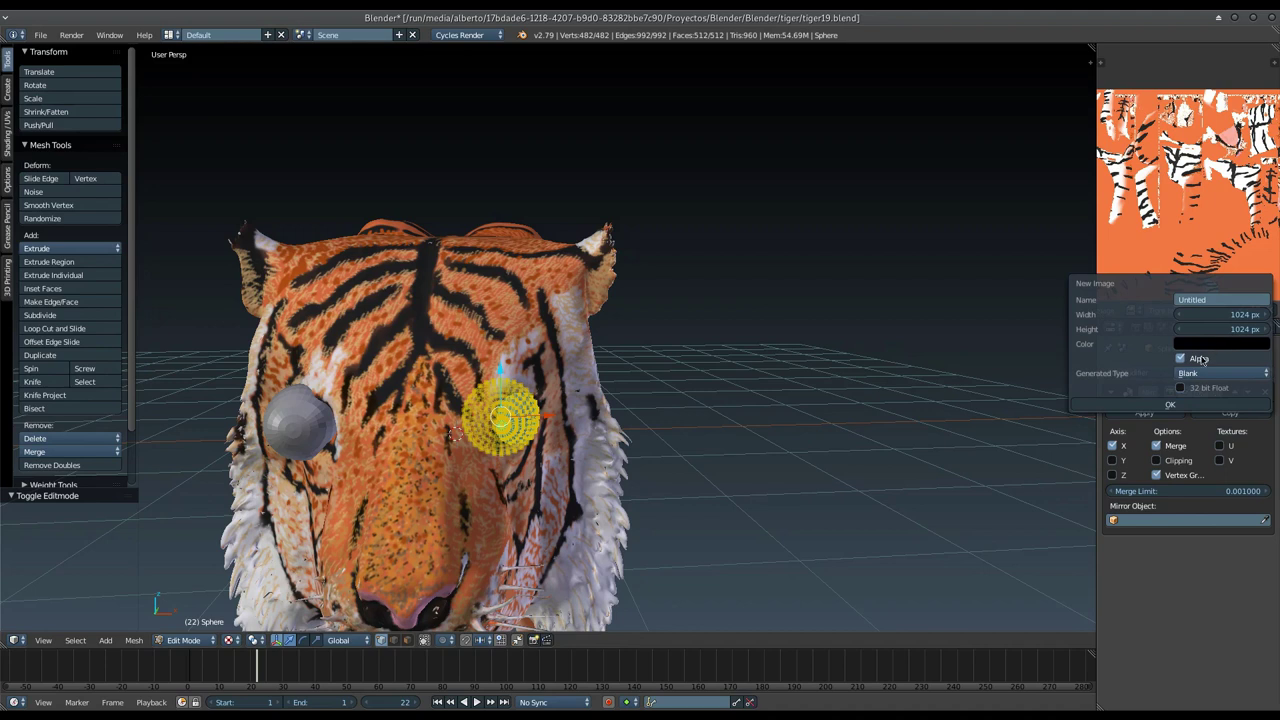
{"action": "left_click", "coordinate": [1183, 405]}
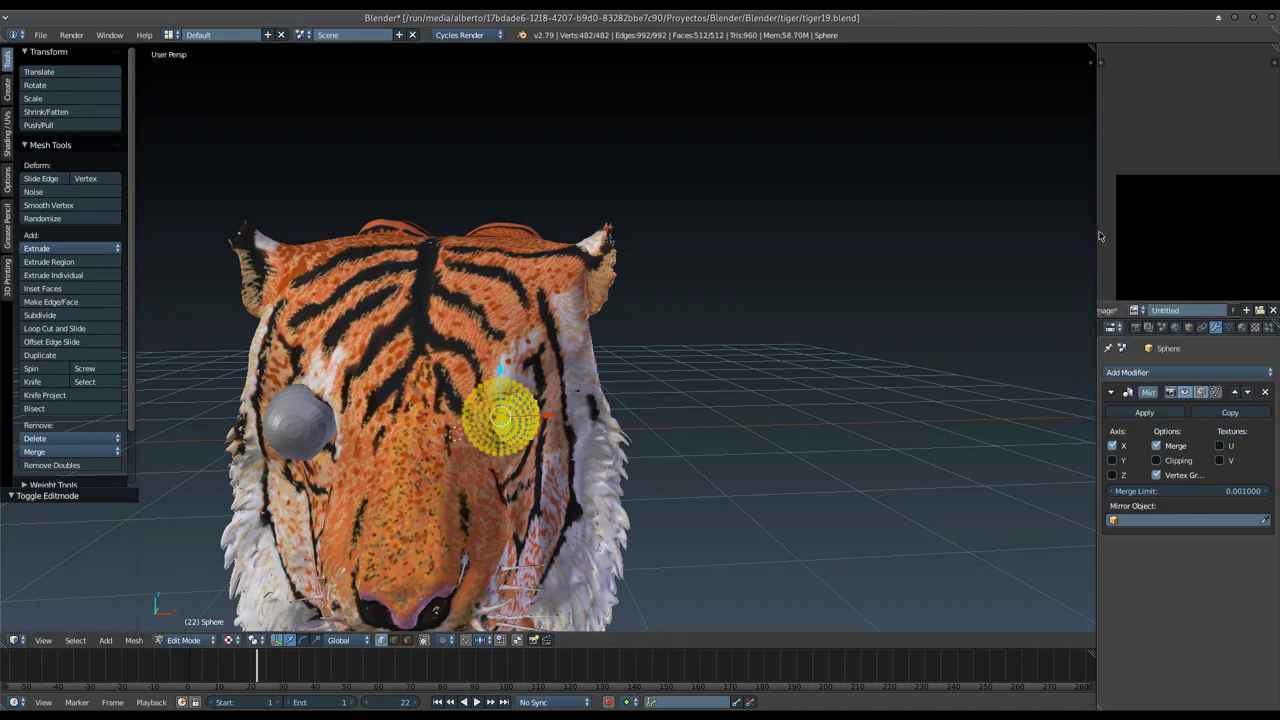
{"action": "middle_click_drag", "start_coordinate": [1162, 233], "coordinate": [1140, 186]}
Step: Smart UV Project the eye sphere (66 angle limit) and split the 3D view in two
{"action": "key", "text": "u"}
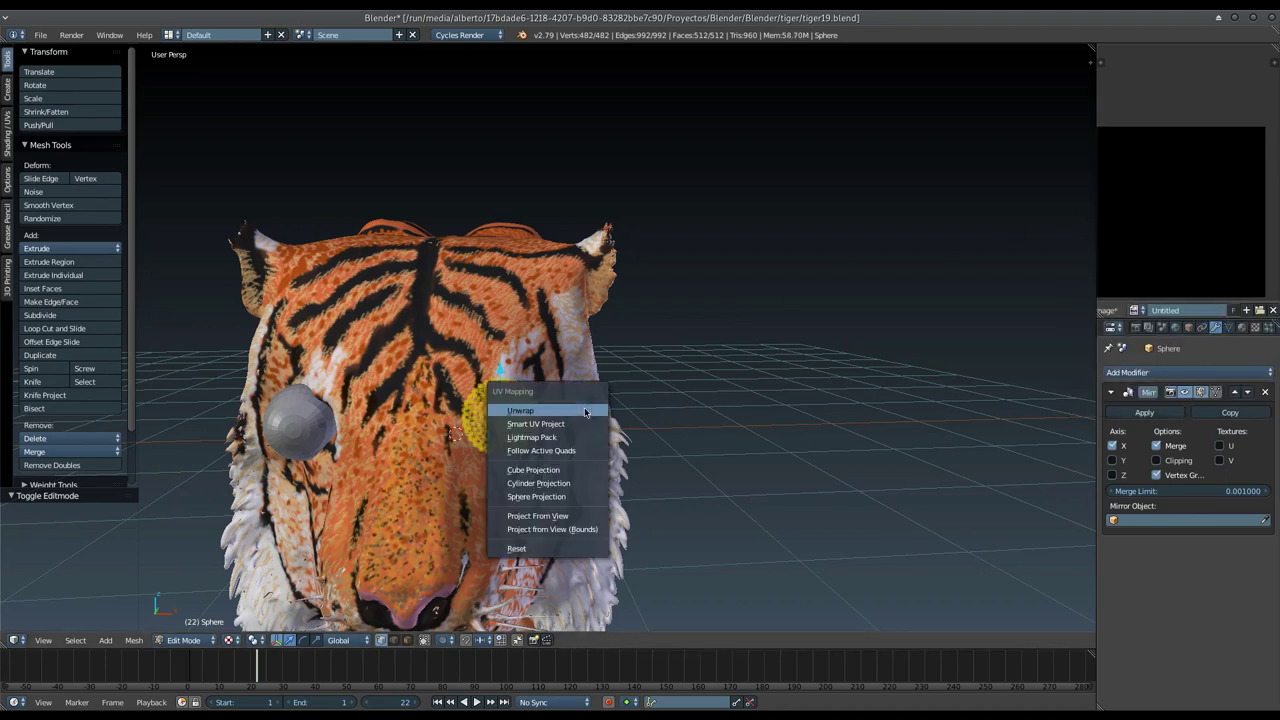
{"action": "left_click", "coordinate": [581, 426]}
{"action": "left_click", "coordinate": [578, 523]}
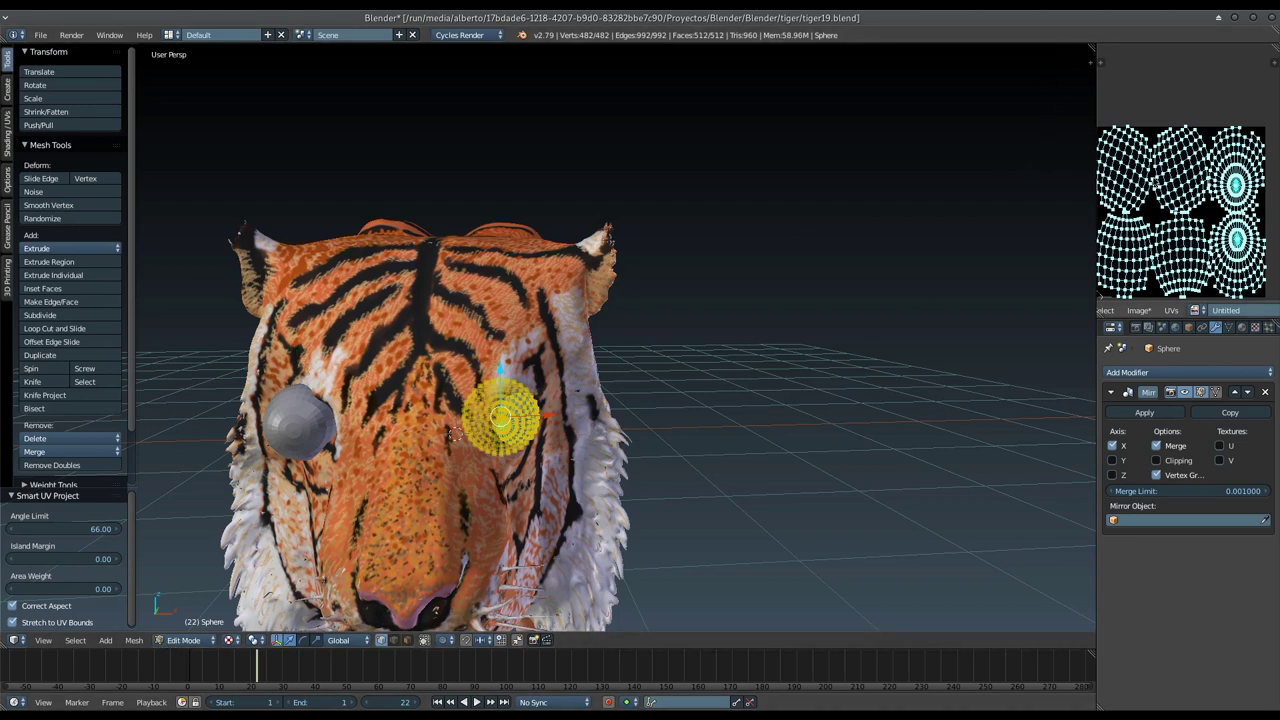
{"action": "left_click_drag", "start_coordinate": [1092, 47], "coordinate": [555, 236]}
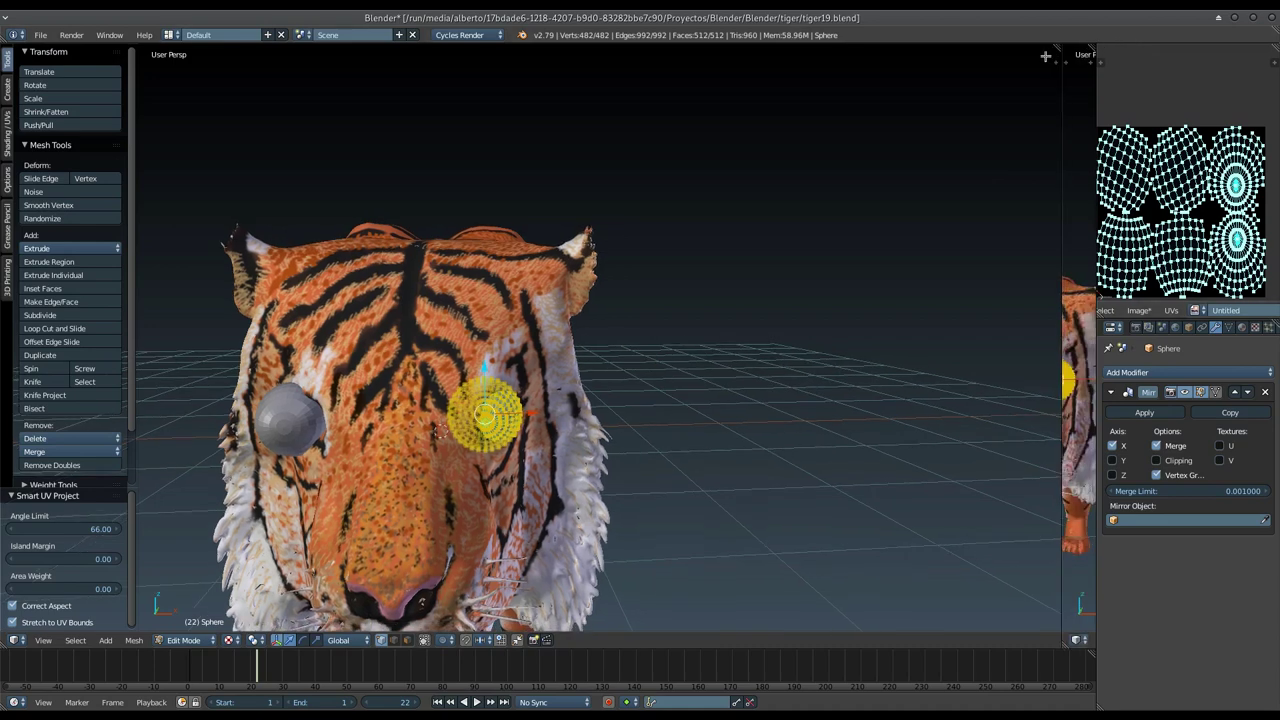
Step: Turn the right-hand view into the UV/Image Editor
{"action": "key", "text": "t"}
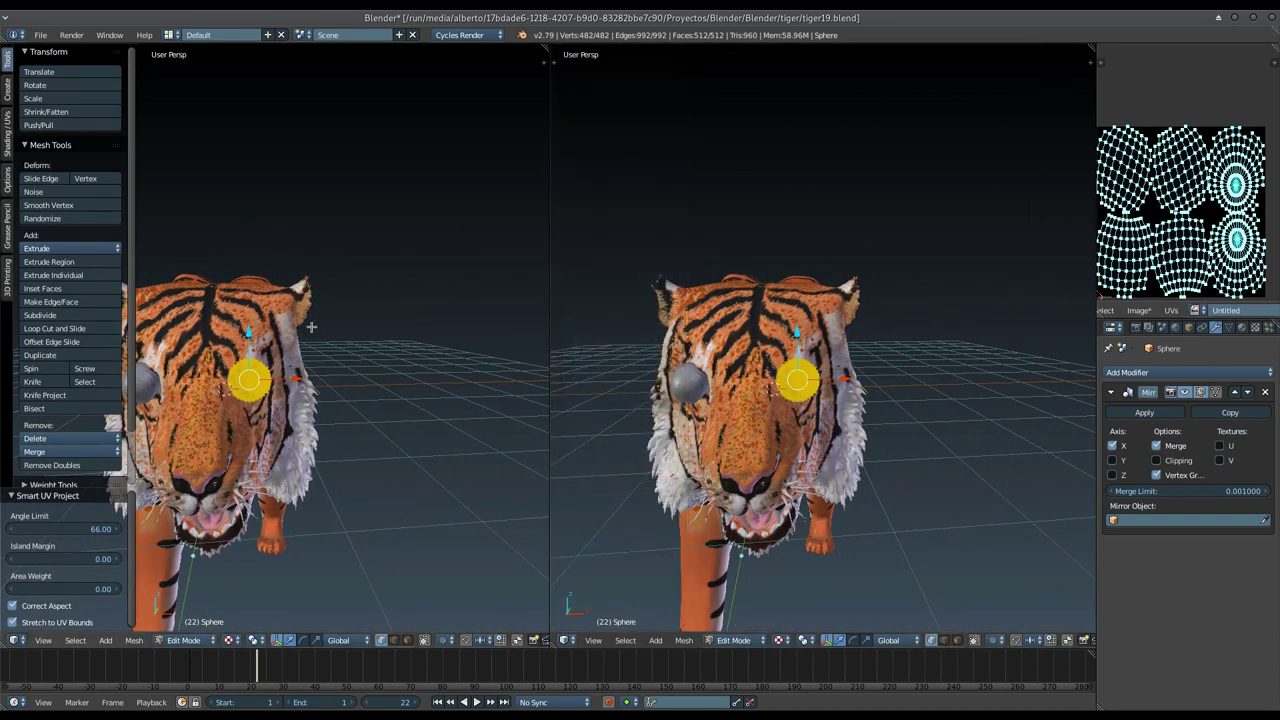
{"action": "key", "text": "t"}
{"action": "left_click", "coordinate": [565, 640]}
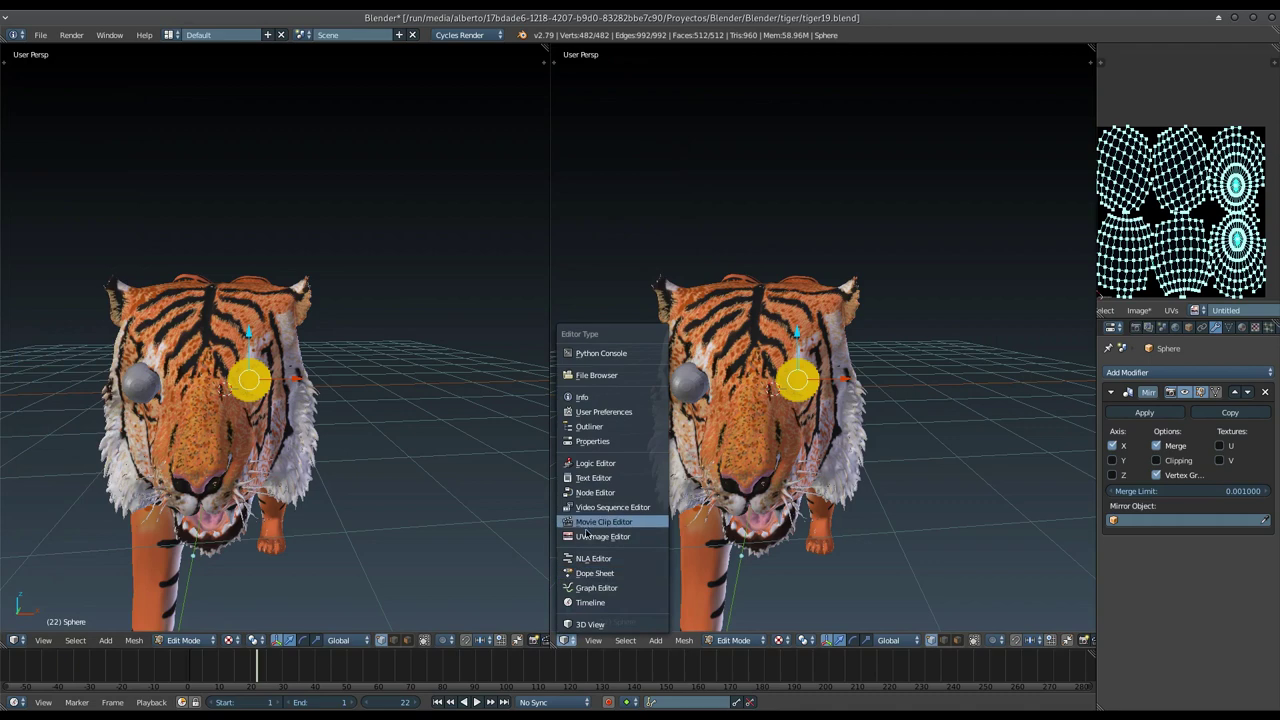
{"action": "left_click", "coordinate": [591, 538]}
{"action": "scroll", "coordinate": [774, 322], "scroll_direction": "down", "scroll_amount": 3}
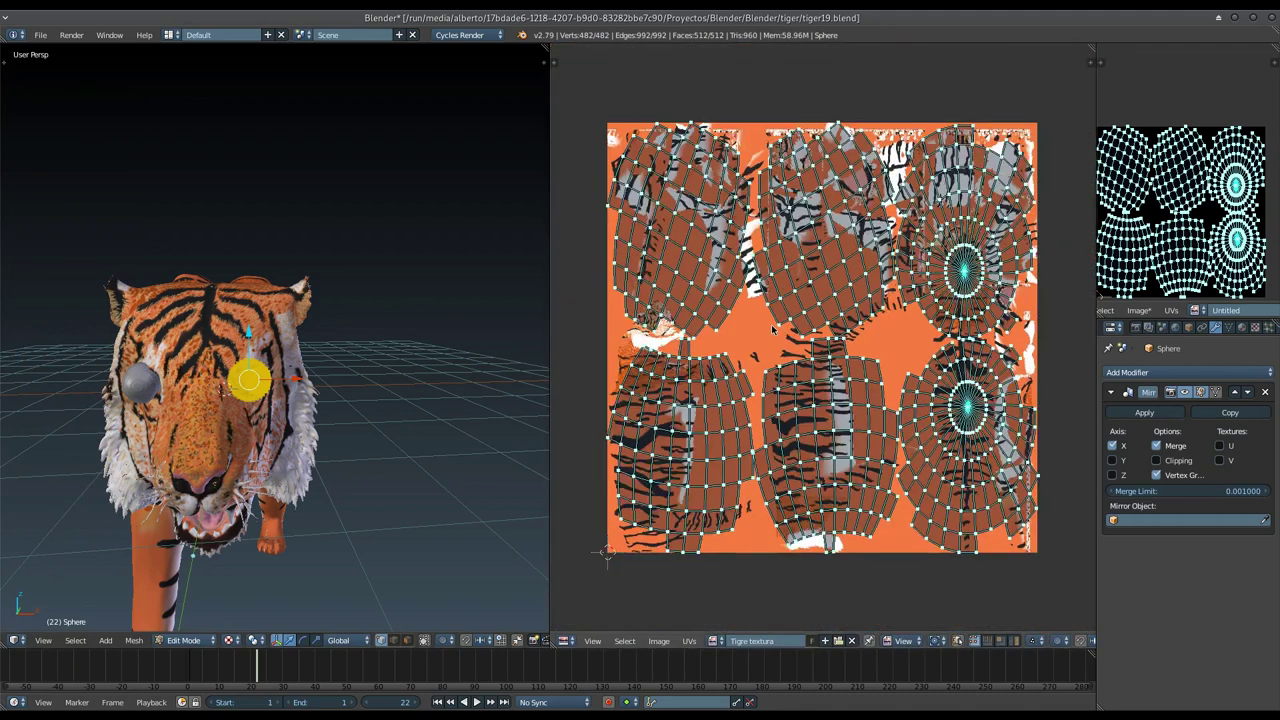
{"action": "scroll", "coordinate": [770, 352], "scroll_direction": "down", "scroll_amount": 2}
Step: Replace the tiger texture with a new black Untitled.001 image and fit the UVs in view
{"action": "left_click", "coordinate": [851, 640]}
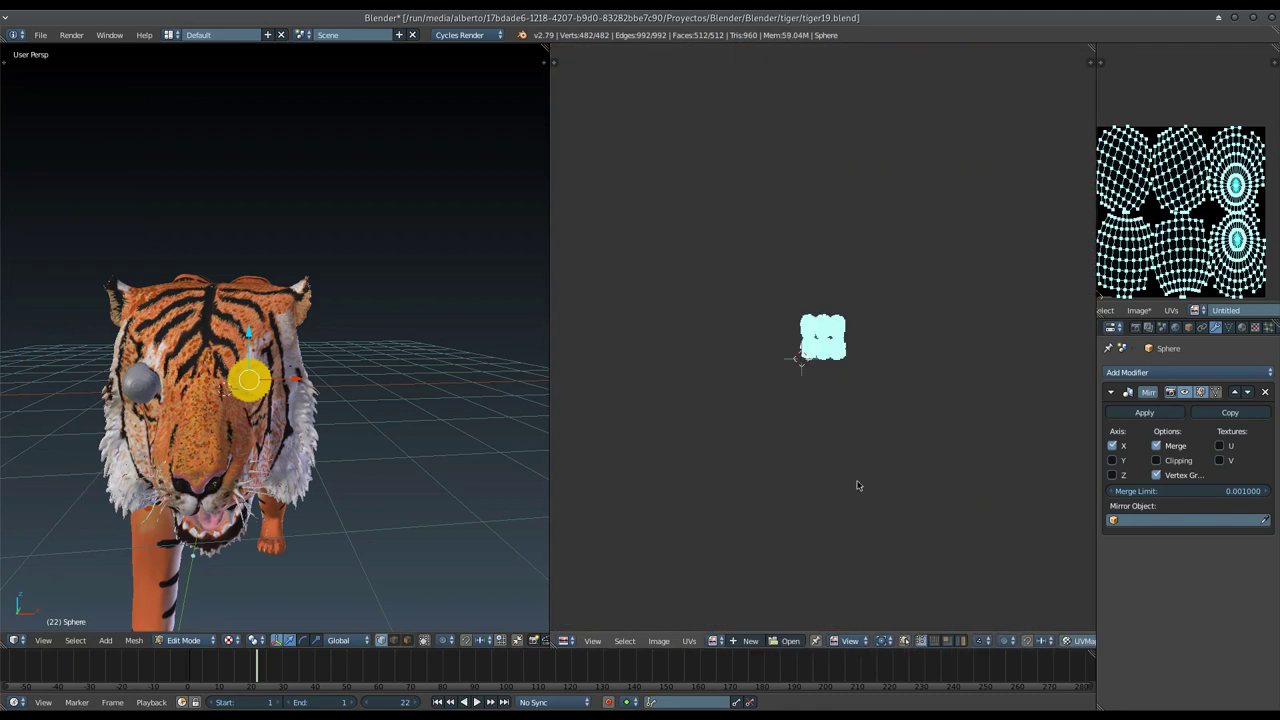
{"action": "scroll", "coordinate": [851, 362], "scroll_direction": "up", "scroll_amount": 2}
{"action": "scroll", "coordinate": [835, 400], "scroll_direction": "up", "scroll_amount": 4}
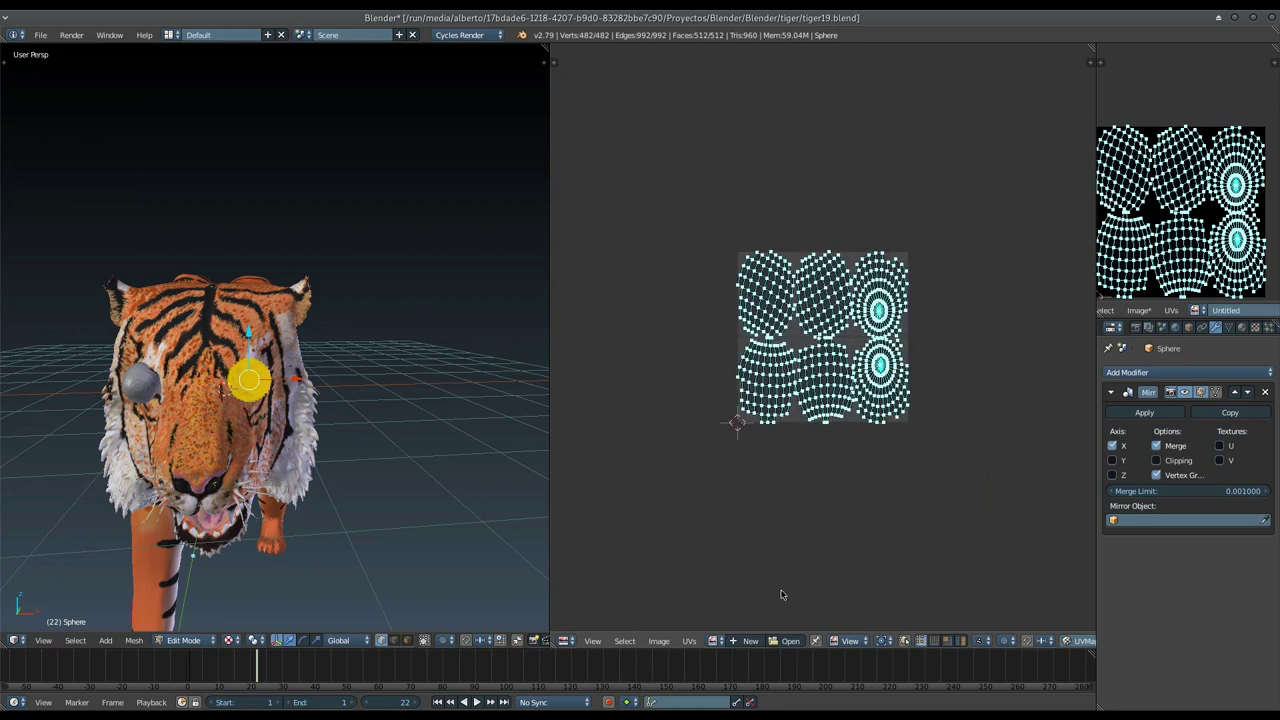
{"action": "left_click", "coordinate": [750, 641]}
{"action": "left_click", "coordinate": [780, 695]}
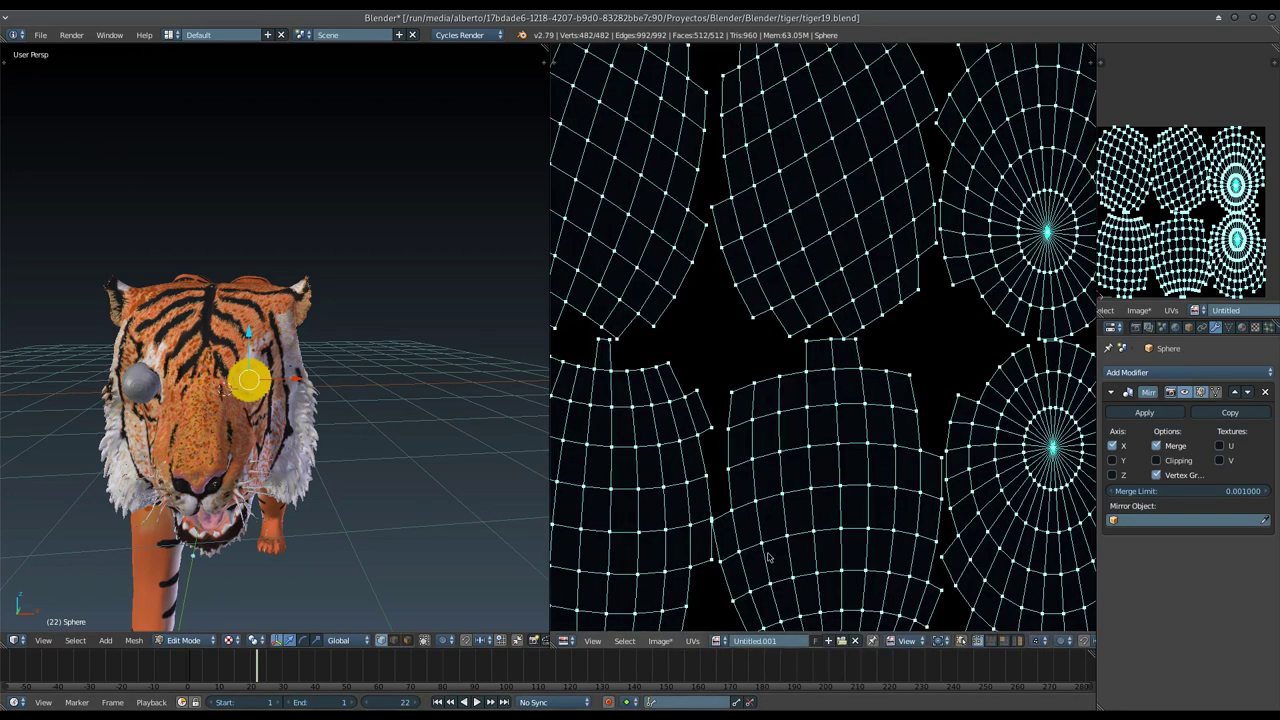
{"action": "key", "text": "Home"}
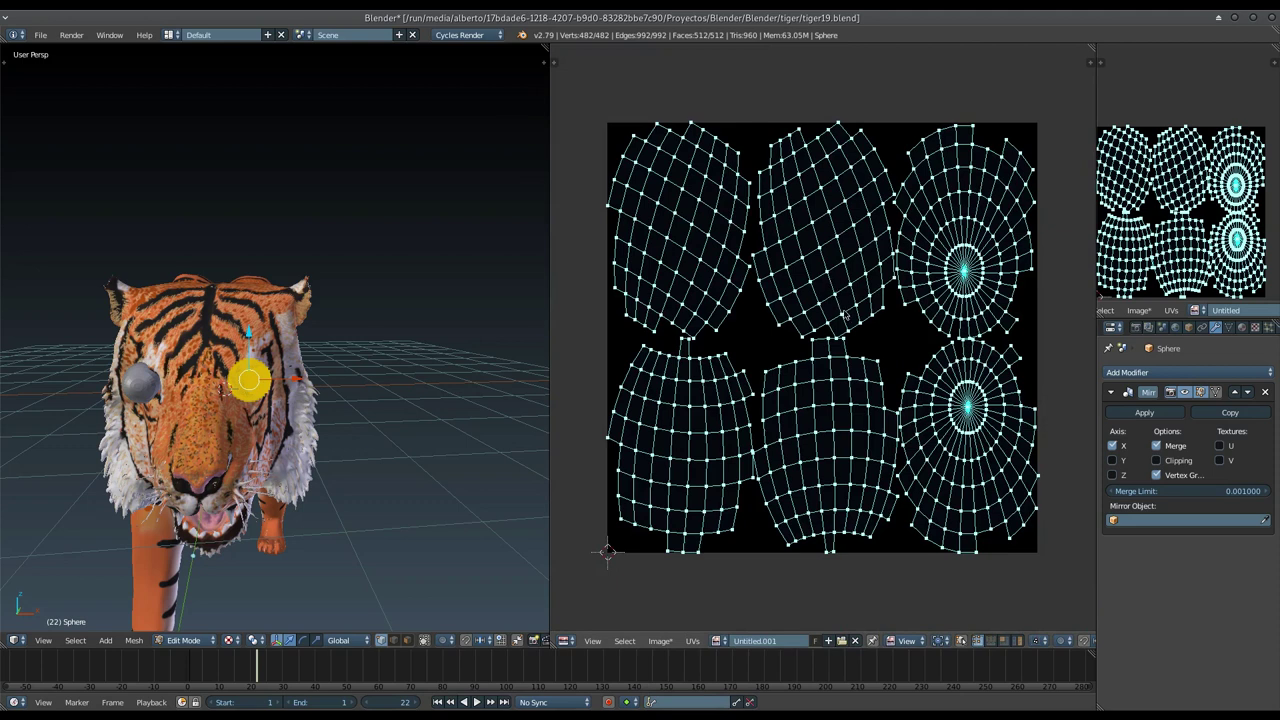
{"action": "left_click", "coordinate": [659, 642]}
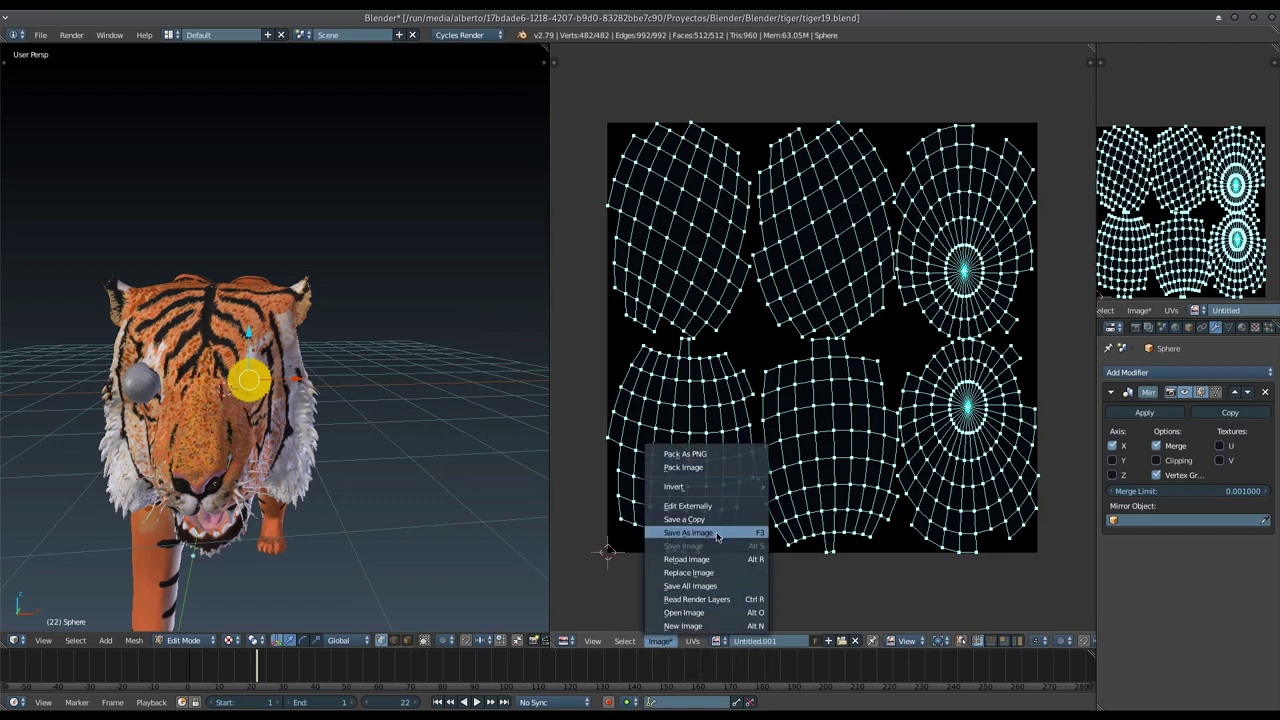
Step: Save the eye UV image as ojos.png in the tiger folder
{"action": "left_click", "coordinate": [716, 537]}
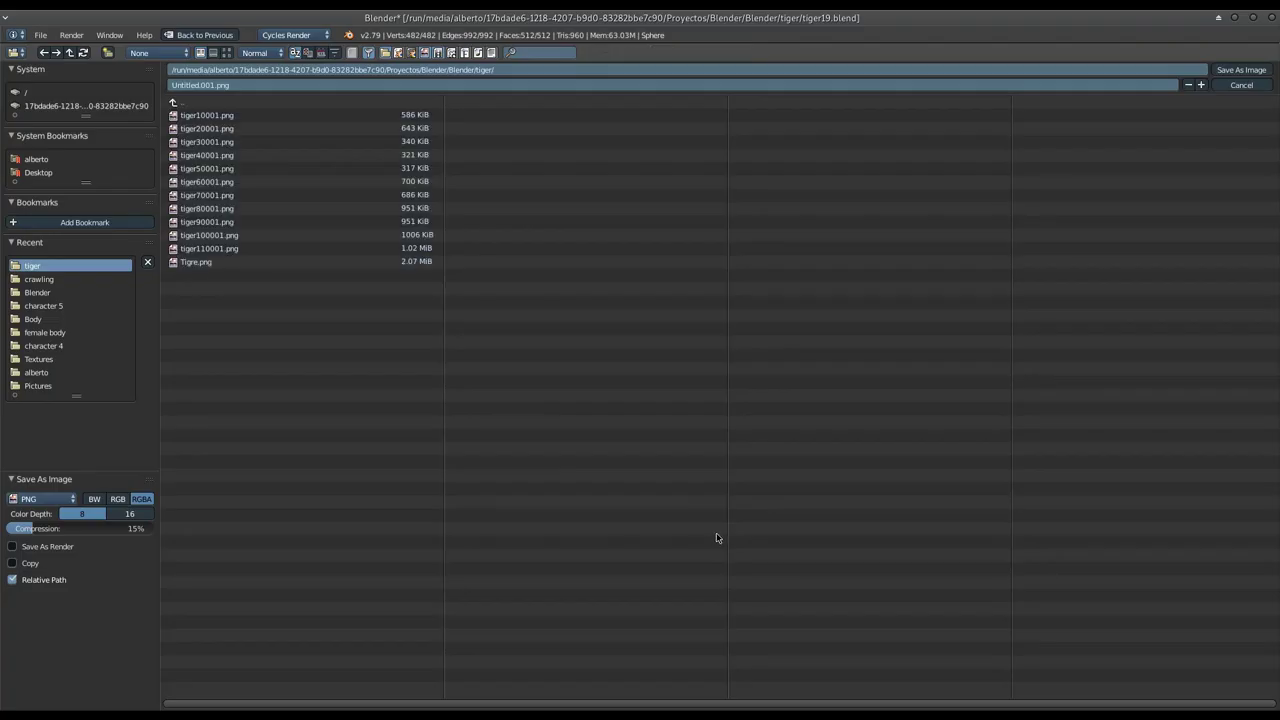
{"action": "left_click", "coordinate": [269, 86]}
{"action": "type", "text": "c"}
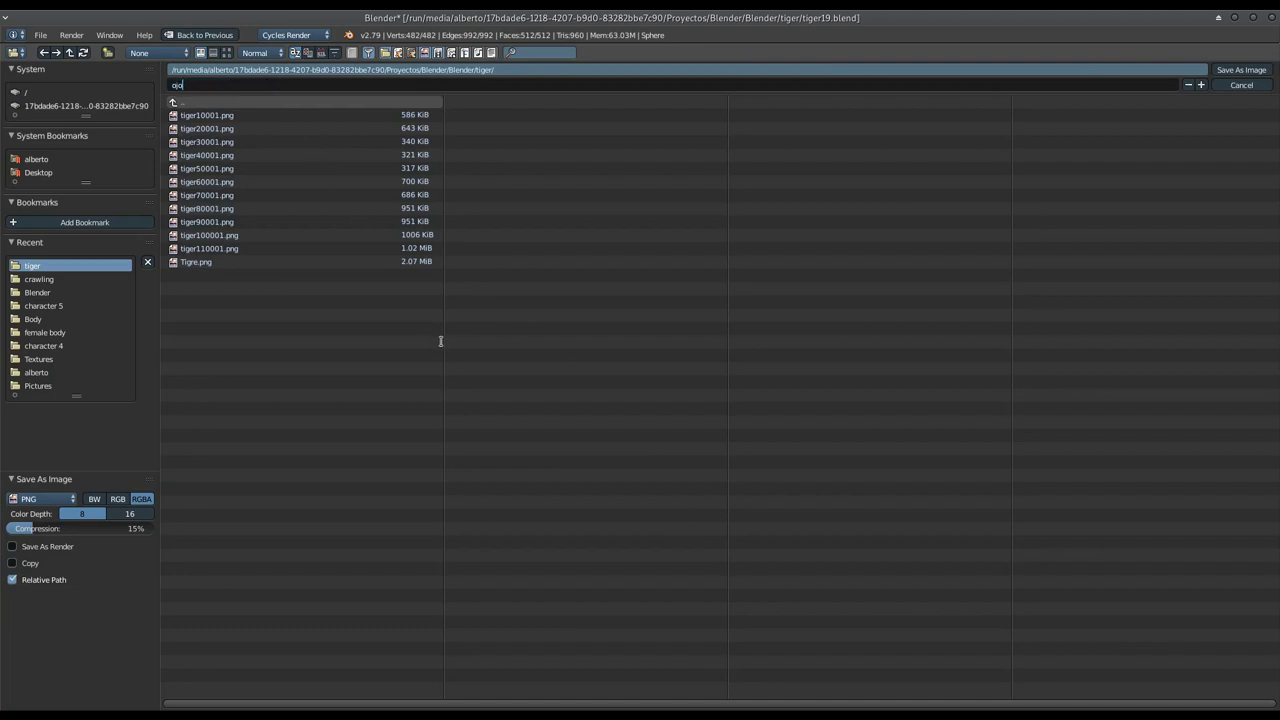
{"action": "key", "text": "Return"}
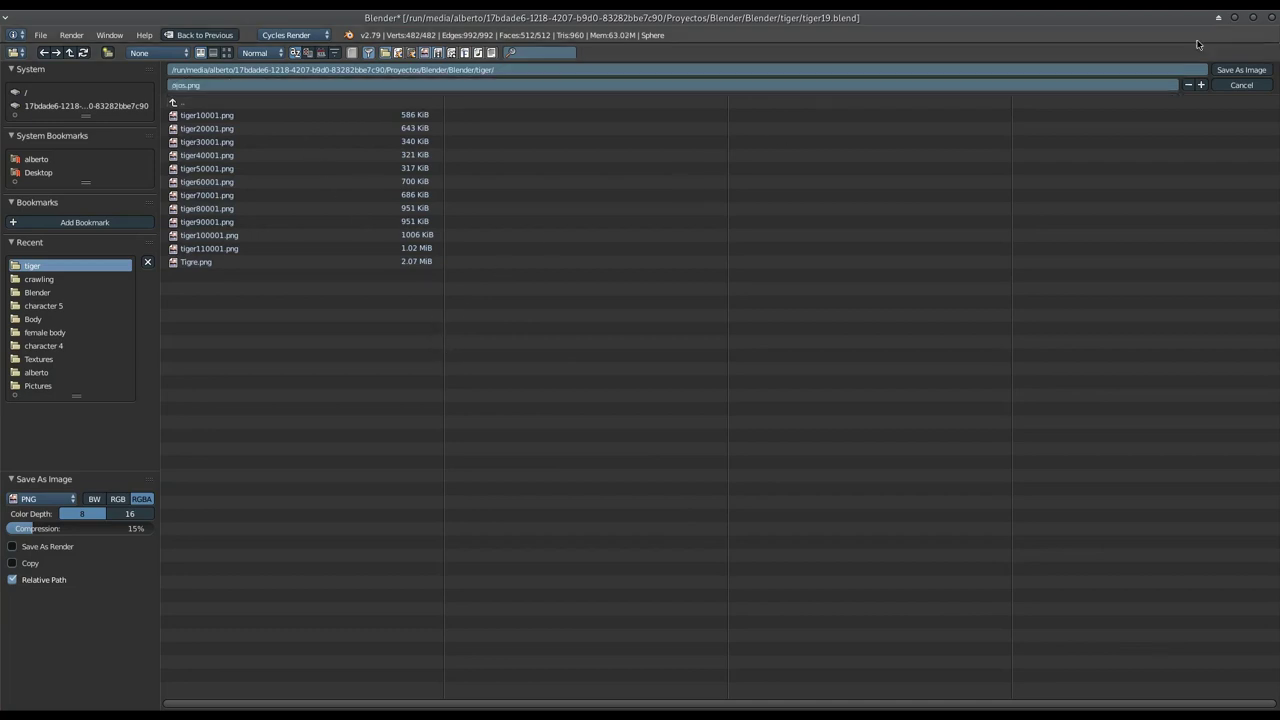
{"action": "left_click", "coordinate": [1241, 70]}
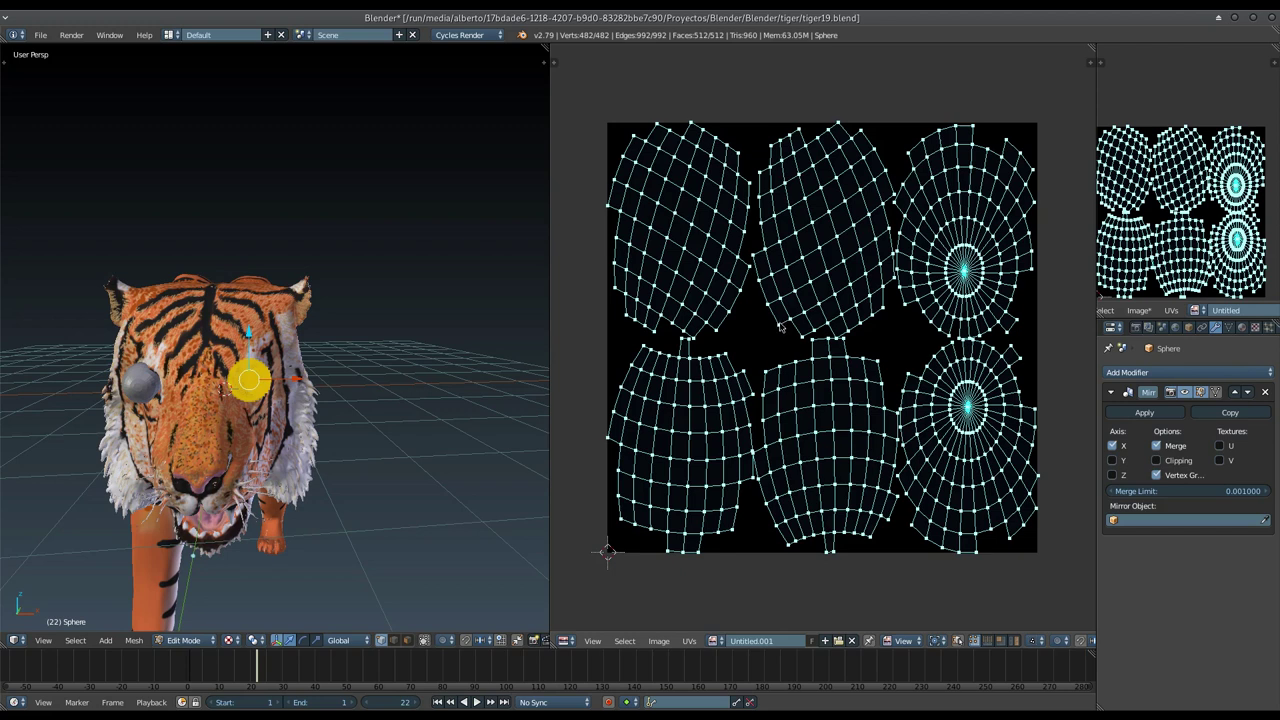
Step: Return the model to Object Mode, then switch to Texture Paint mode
{"action": "key", "text": "Tab"}
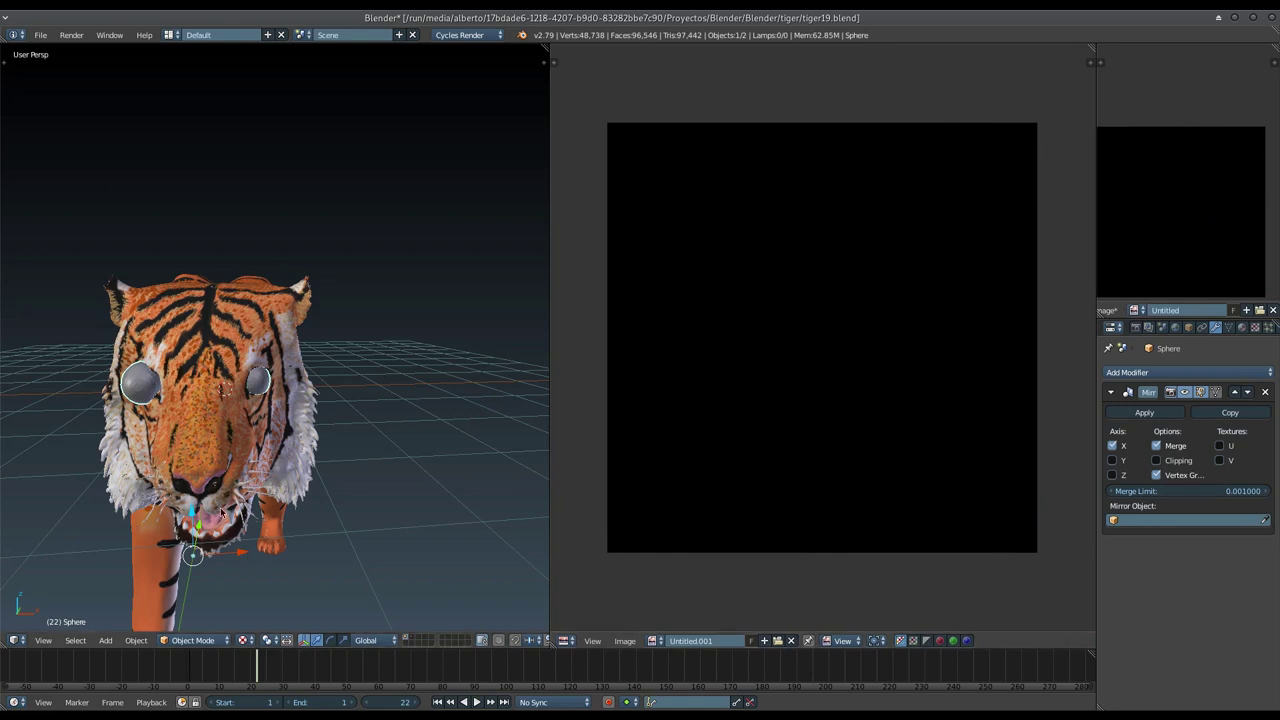
{"action": "left_click", "coordinate": [204, 638]}
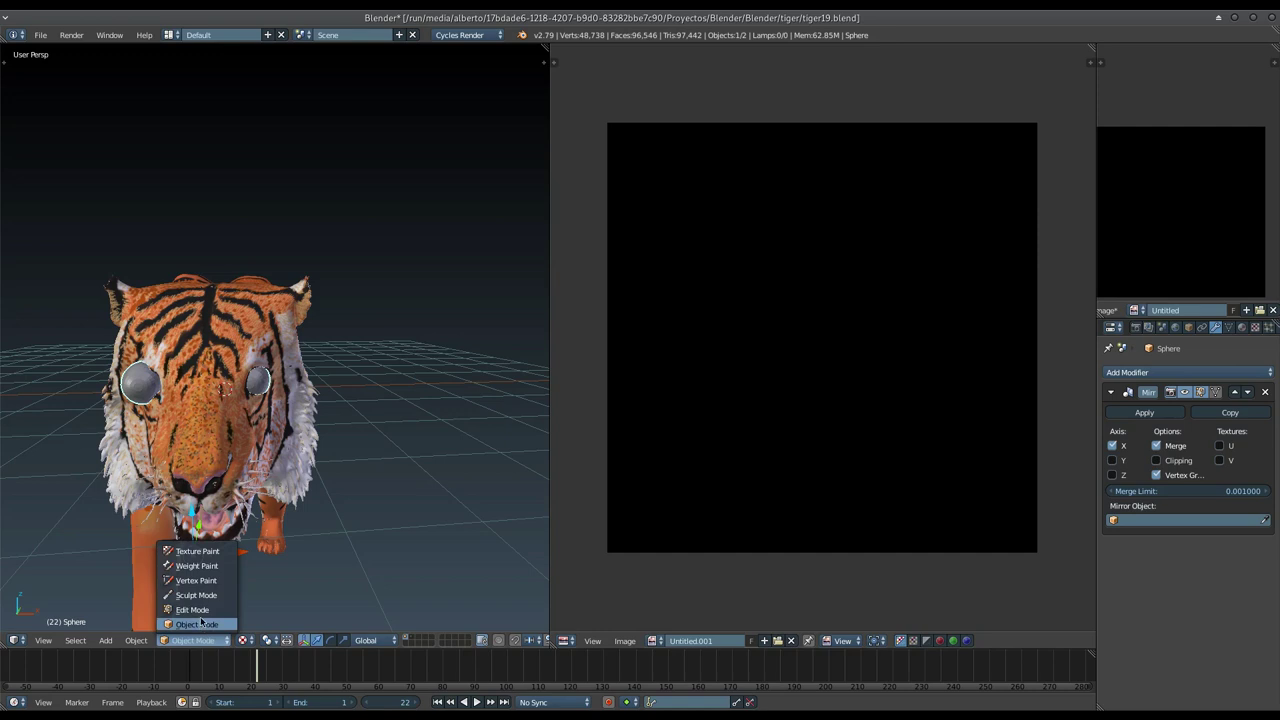
{"action": "left_click", "coordinate": [197, 550]}
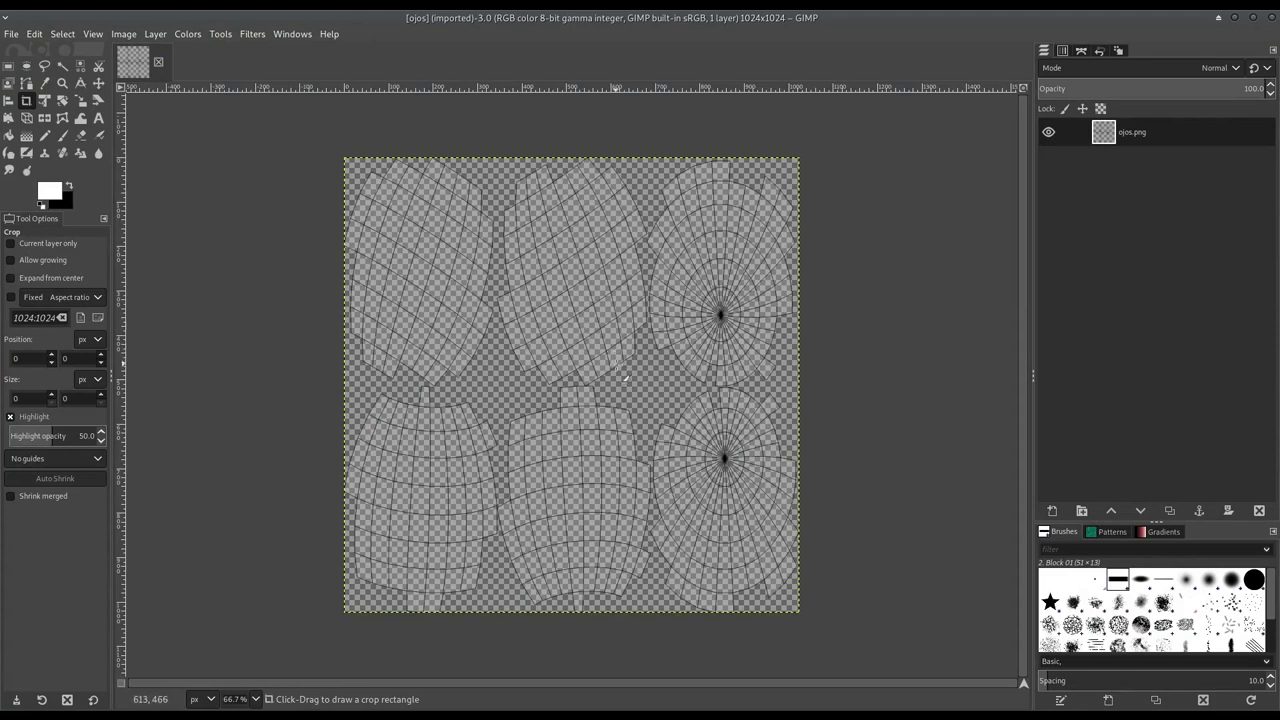
Step: Select the Airbrush tool with the Hardness 075 brush
{"action": "scroll", "coordinate": [629, 375], "scroll_direction": "down", "scroll_amount": 2}
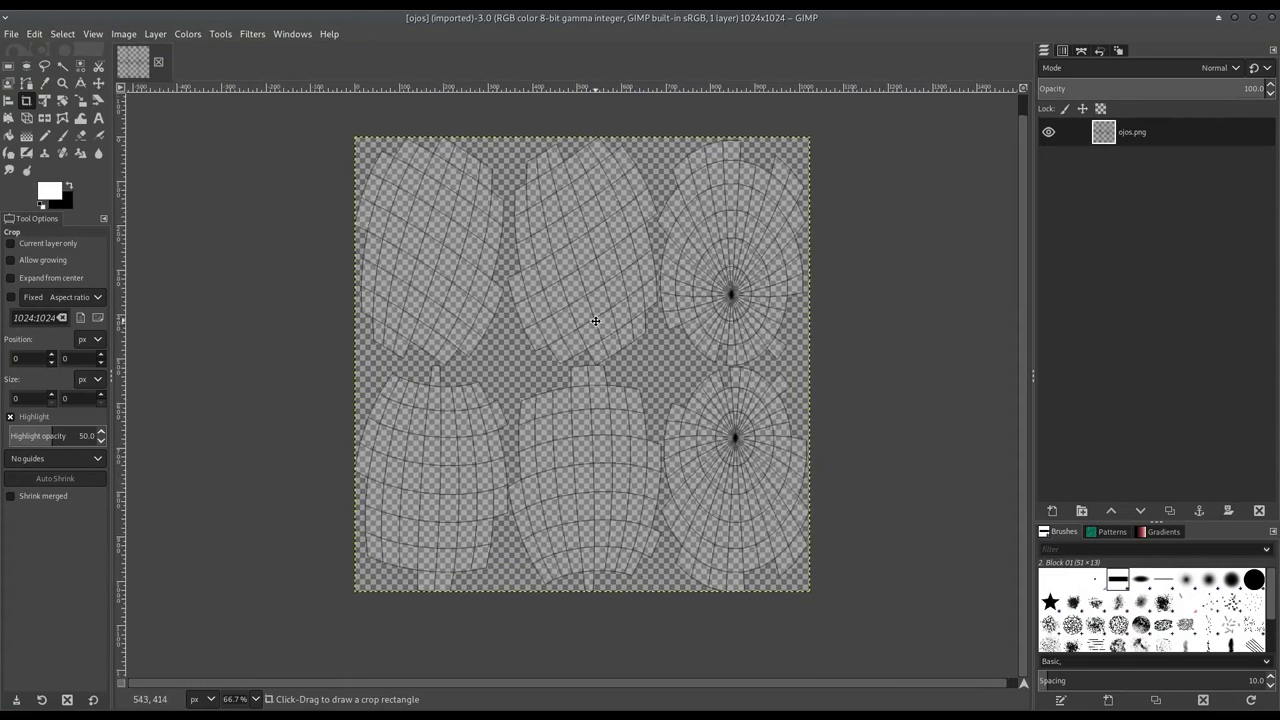
{"action": "scroll", "coordinate": [588, 331], "scroll_direction": "right", "scroll_amount": 1}
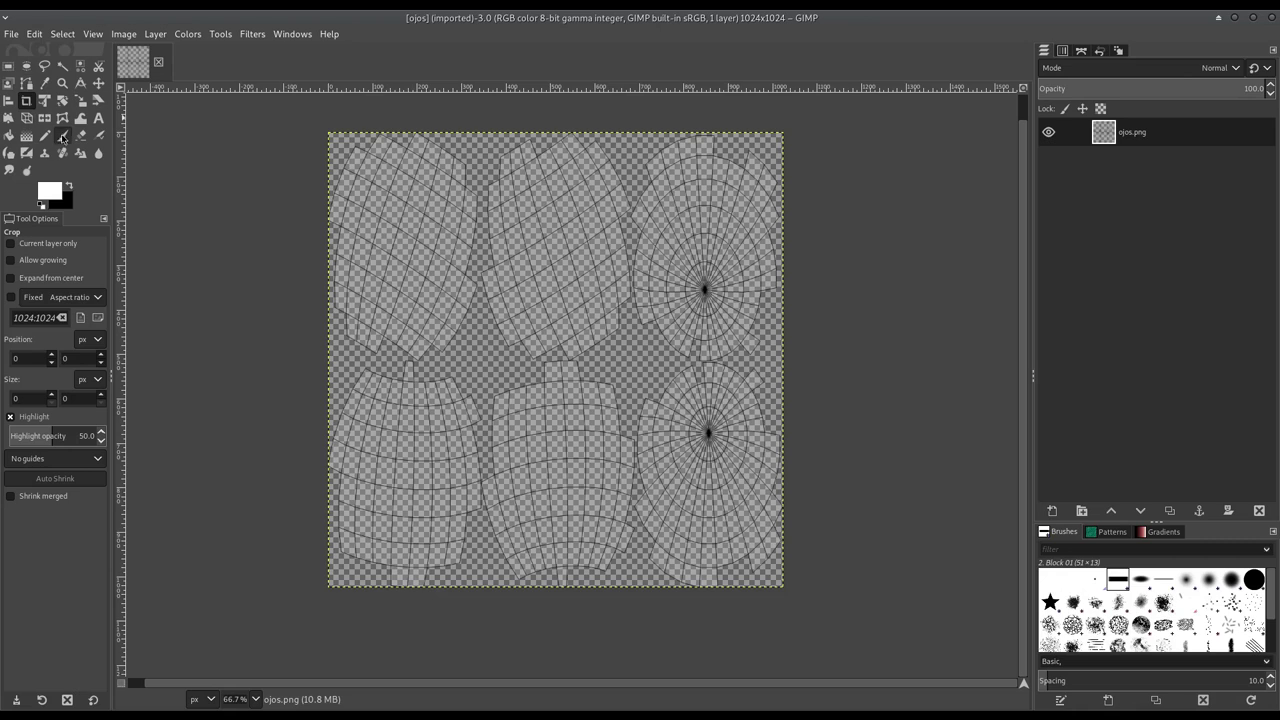
{"action": "left_click", "coordinate": [62, 137]}
{"action": "left_click", "coordinate": [99, 138]}
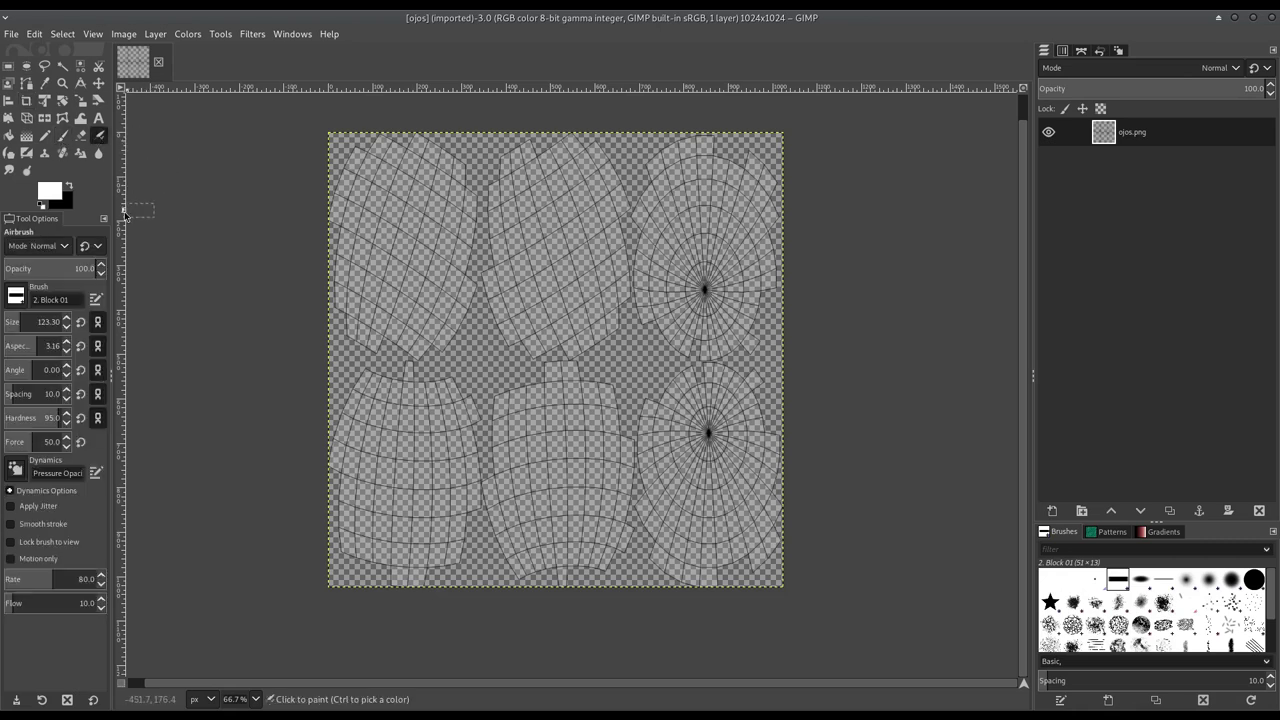
{"action": "left_click", "coordinate": [19, 303]}
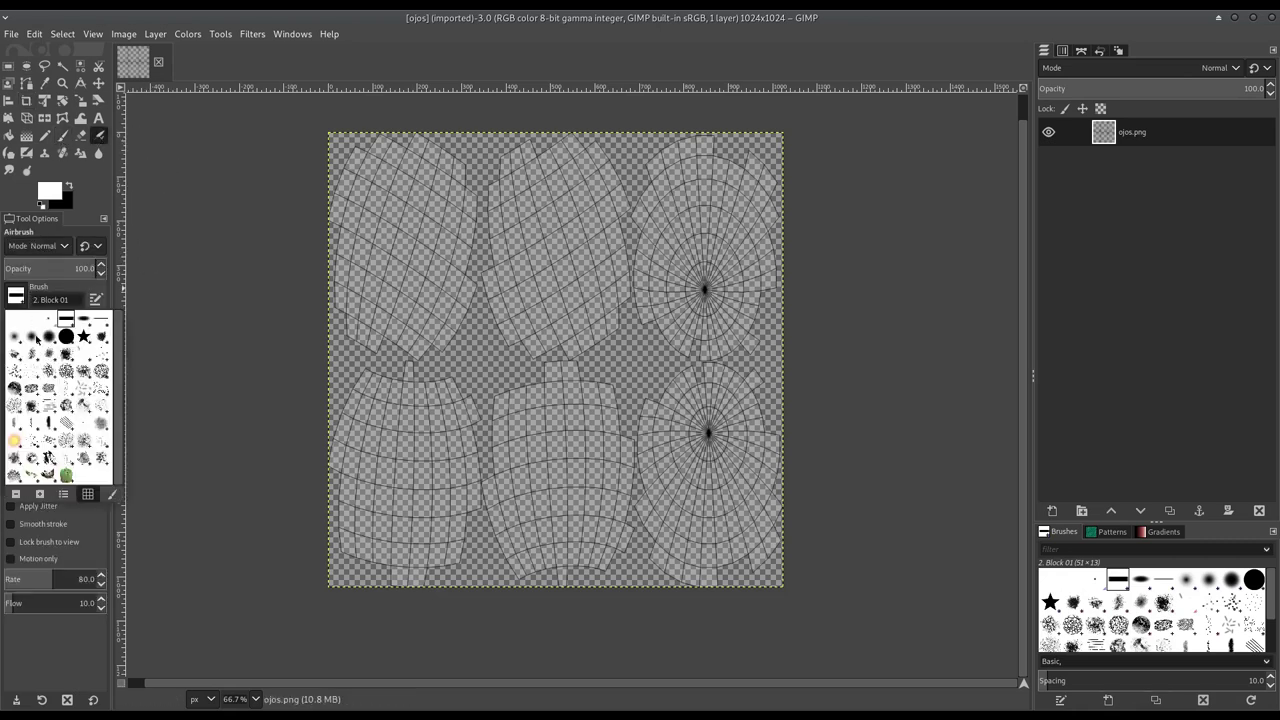
{"action": "left_click", "coordinate": [34, 338]}
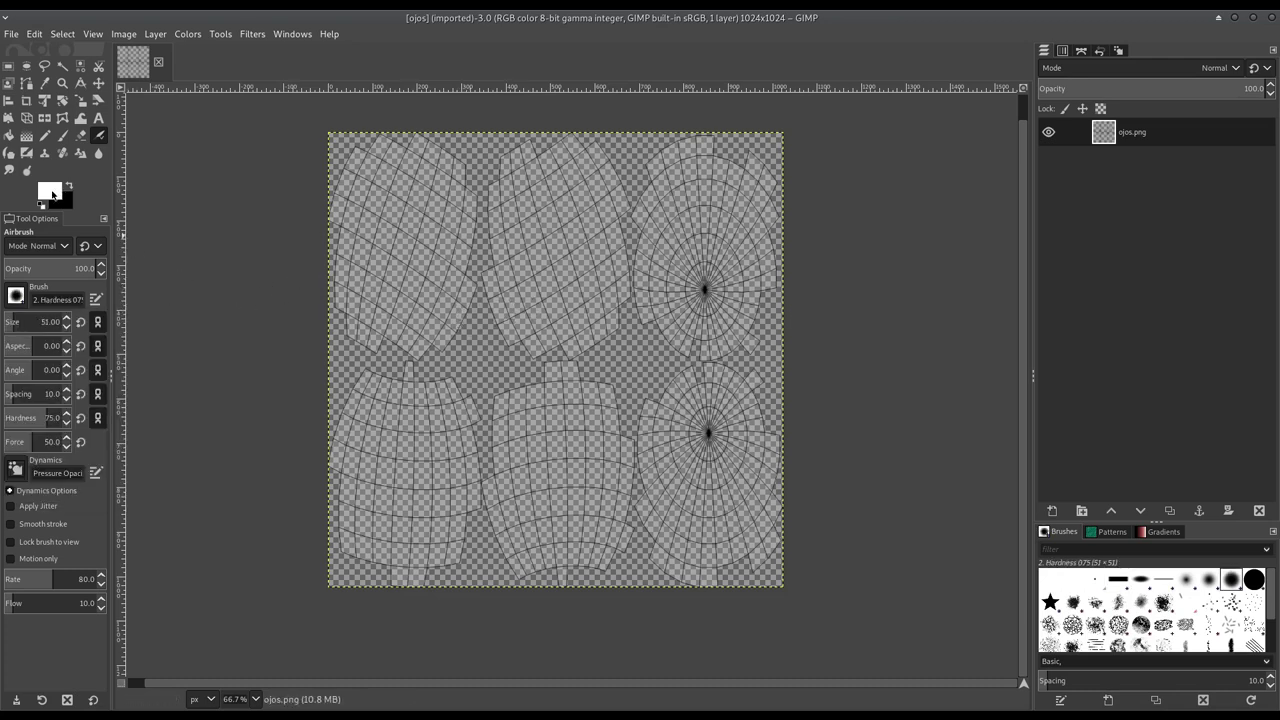
Step: Set the foreground colour to black
{"action": "left_click", "coordinate": [52, 194]}
{"action": "left_click", "coordinate": [187, 209]}
{"action": "left_click", "coordinate": [255, 256]}
Step: Add a transparent layer named BG above ojos.png, replacing an accidental white-filled one
{"action": "left_click", "coordinate": [1055, 515]}
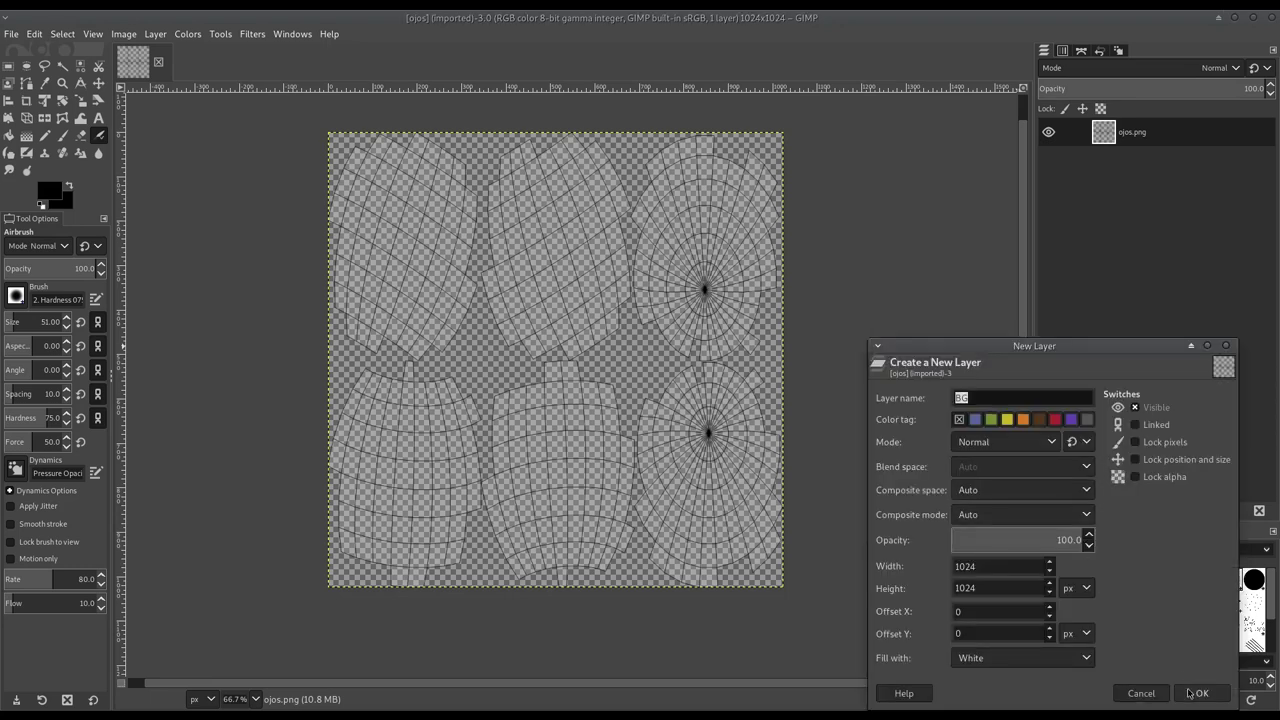
{"action": "left_click", "coordinate": [1201, 693]}
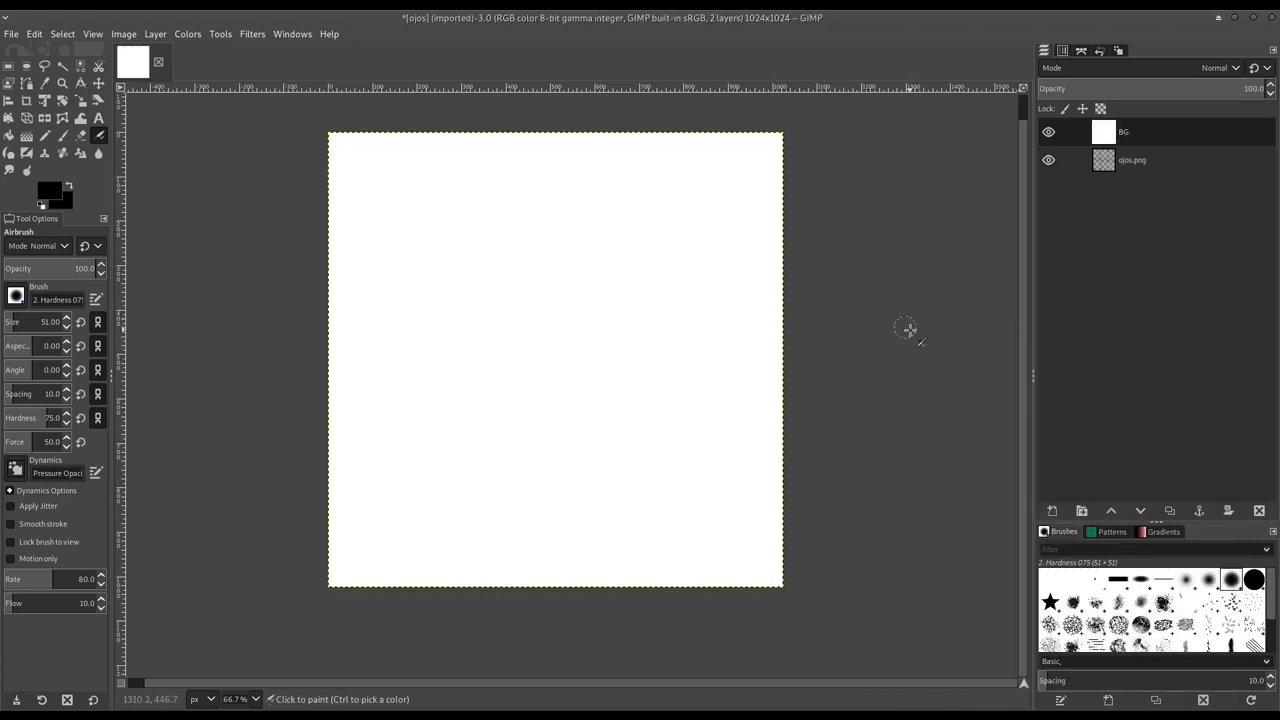
{"action": "key", "text": "ctrl+z"}
{"action": "left_click", "coordinate": [1052, 511]}
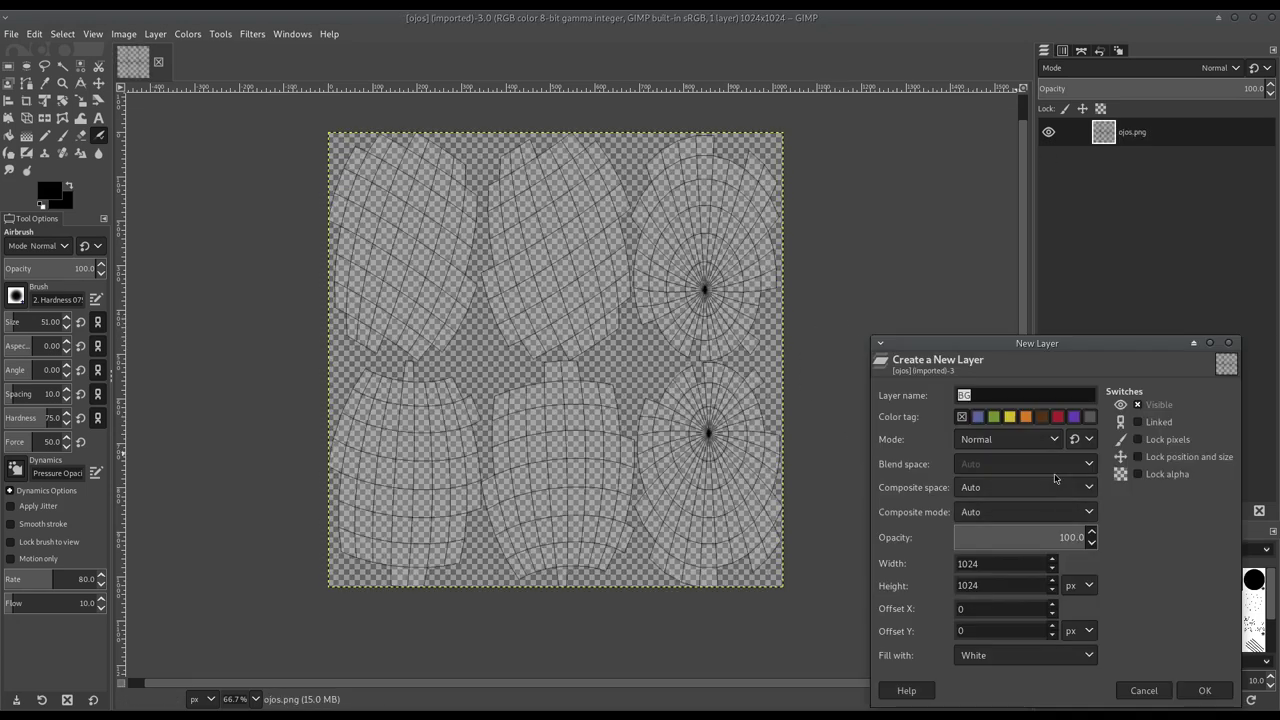
{"action": "left_click", "coordinate": [1005, 655]}
{"action": "left_click", "coordinate": [1003, 672]}
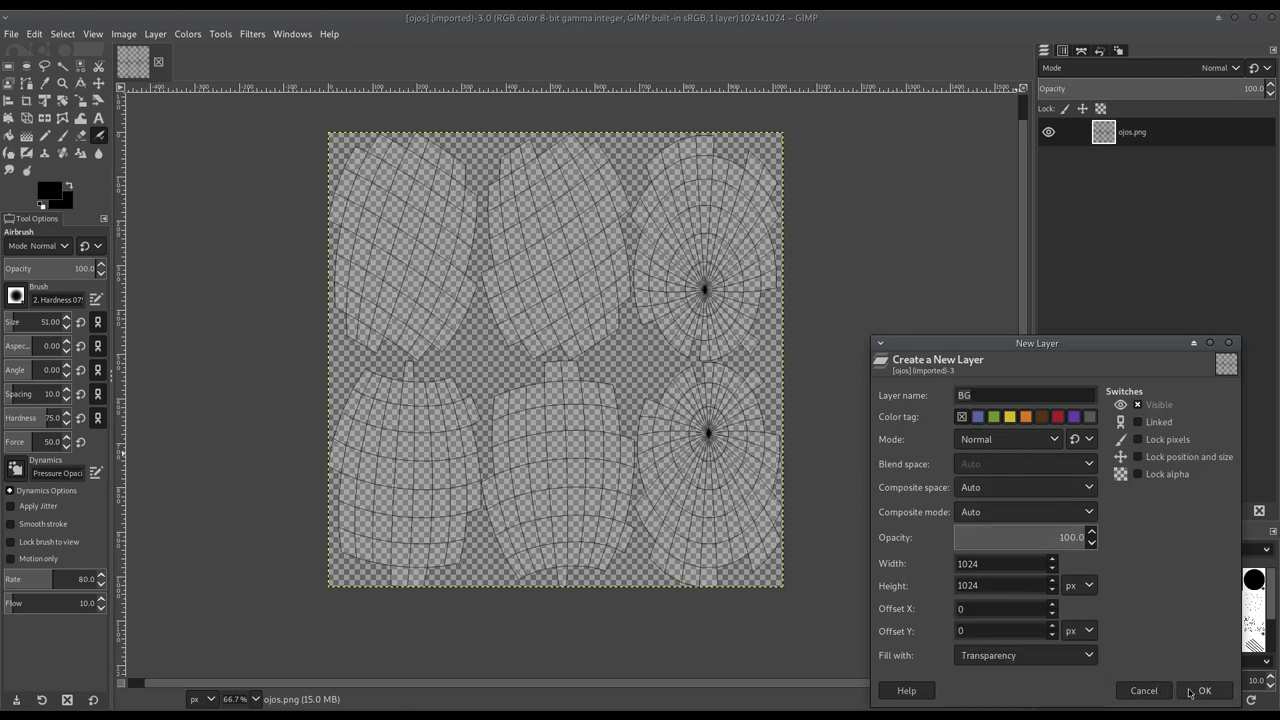
{"action": "left_click", "coordinate": [1201, 690]}
Step: Airbrush soft black pupils over the upper and lower eye centres
{"action": "mouse_move", "coordinate": [704, 285]}
{"action": "left_mouse_down"}
{"action": "mouse_move", "coordinate": [710, 275]}
{"action": "mouse_move", "coordinate": [692, 291]}
{"action": "mouse_move", "coordinate": [707, 311]}
{"action": "mouse_move", "coordinate": [711, 272]}
{"action": "mouse_move", "coordinate": [700, 282]}
{"action": "left_mouse_up"}
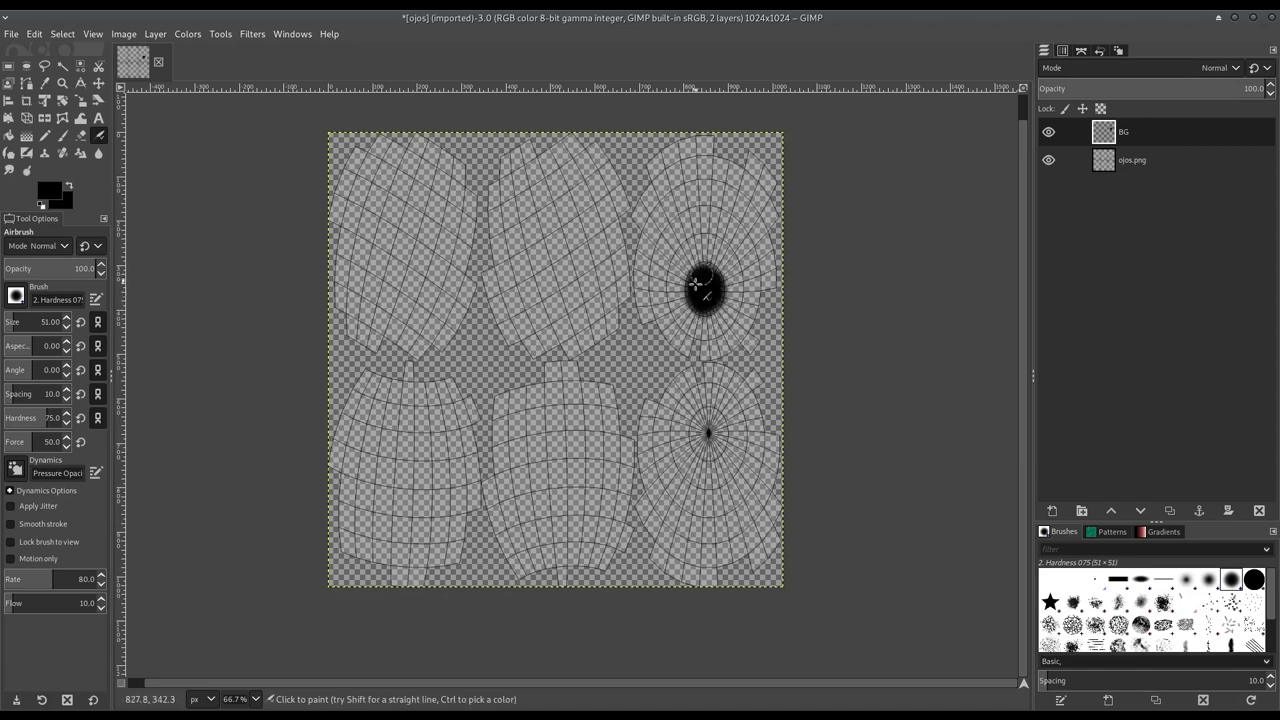
{"action": "mouse_move", "coordinate": [710, 428]}
{"action": "left_mouse_down"}
{"action": "mouse_move", "coordinate": [715, 413]}
{"action": "mouse_move", "coordinate": [718, 440]}
{"action": "left_mouse_up"}
{"action": "left_click_drag", "start_coordinate": [718, 441], "coordinate": [700, 428]}
Step: Dismiss the canvas menu and bring up the Change Foreground Color dialog
{"action": "key", "text": "shift+s"}
{"action": "right_click", "coordinate": [306, 276]}
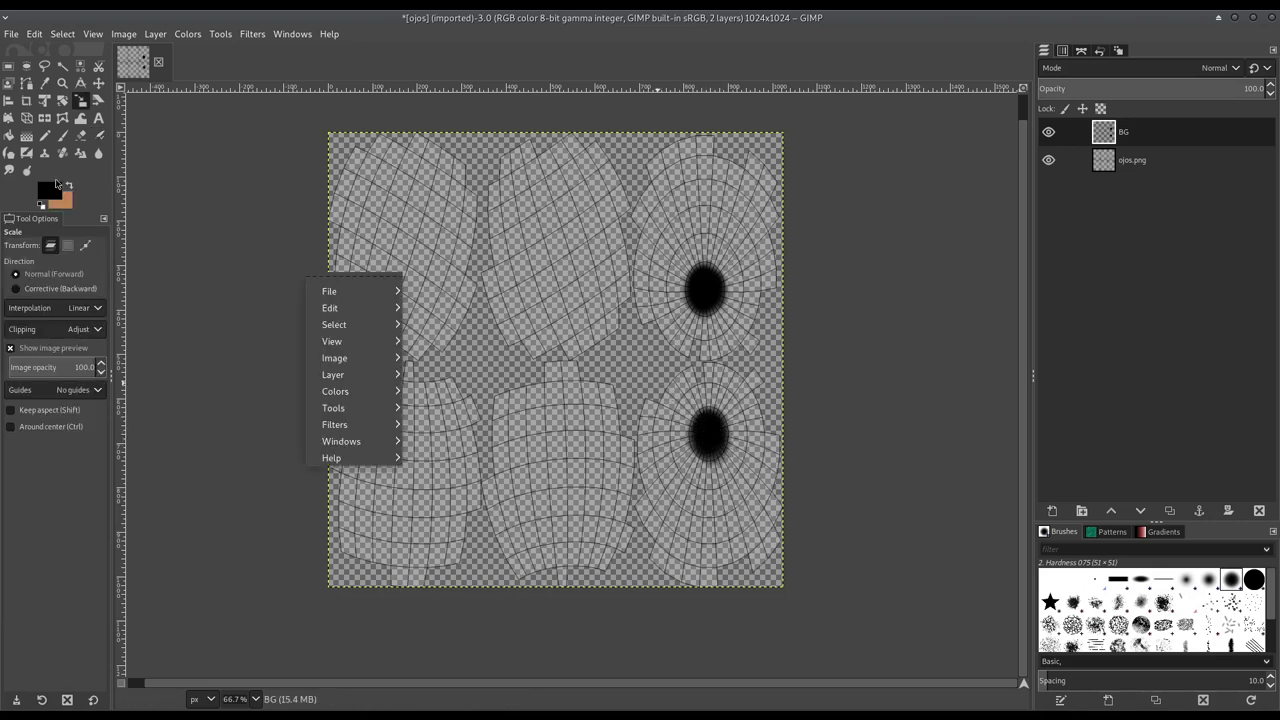
{"action": "left_click", "coordinate": [54, 198]}
{"action": "left_click", "coordinate": [50, 195]}
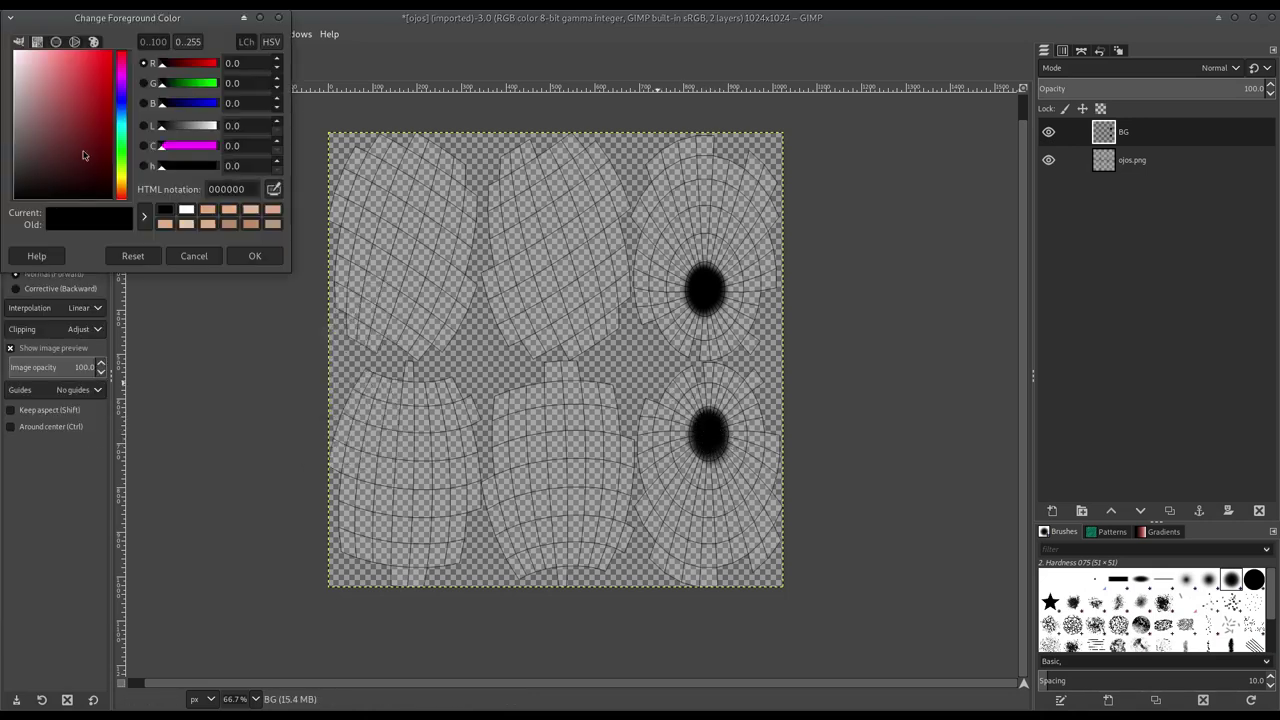
Step: Darken the upper pupil further and set the foreground colour to green 0e8e0e
{"action": "left_click", "coordinate": [122, 164]}
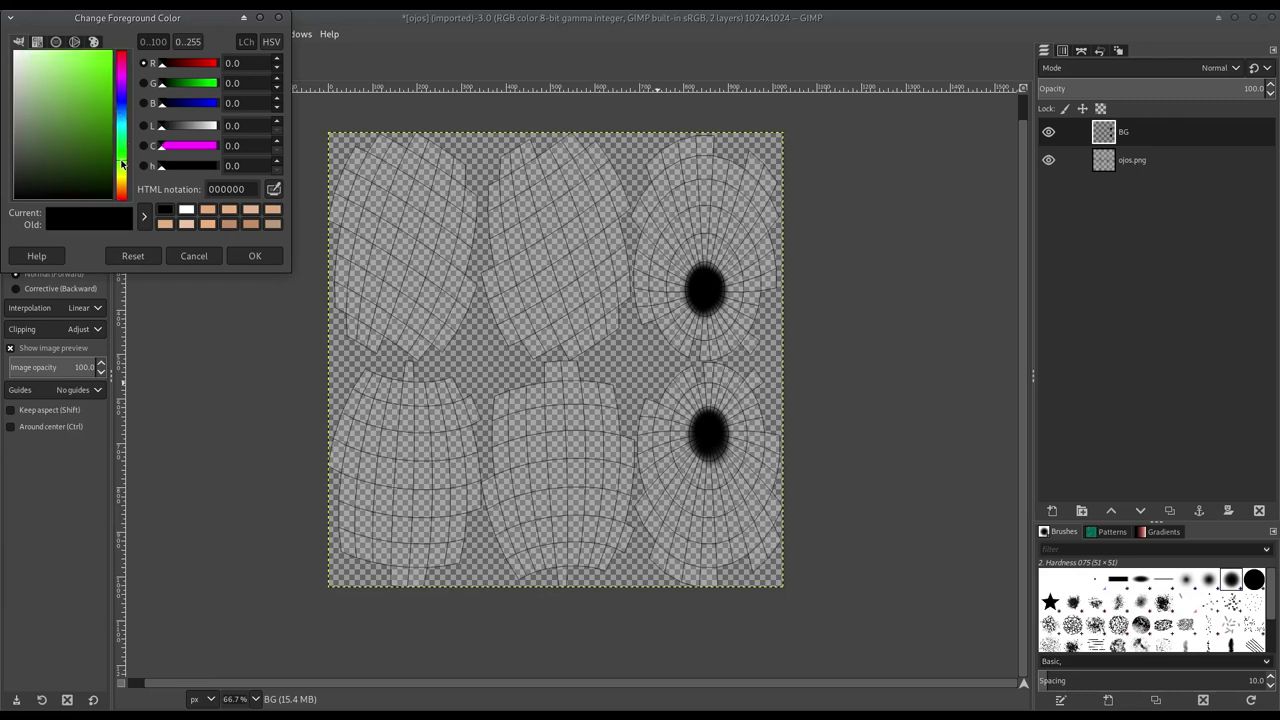
{"action": "left_click_drag", "start_coordinate": [98, 144], "coordinate": [104, 115]}
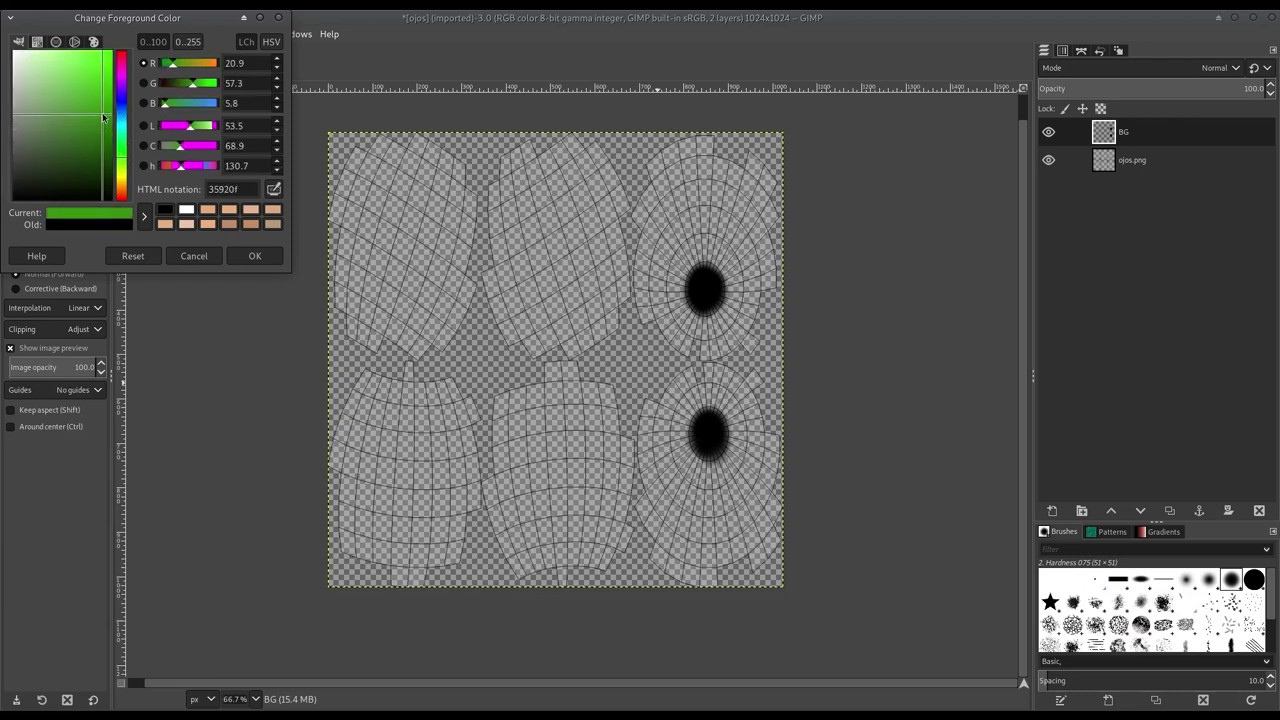
{"action": "left_click", "coordinate": [216, 258]}
{"action": "left_click_drag", "start_coordinate": [699, 244], "coordinate": [713, 236]}
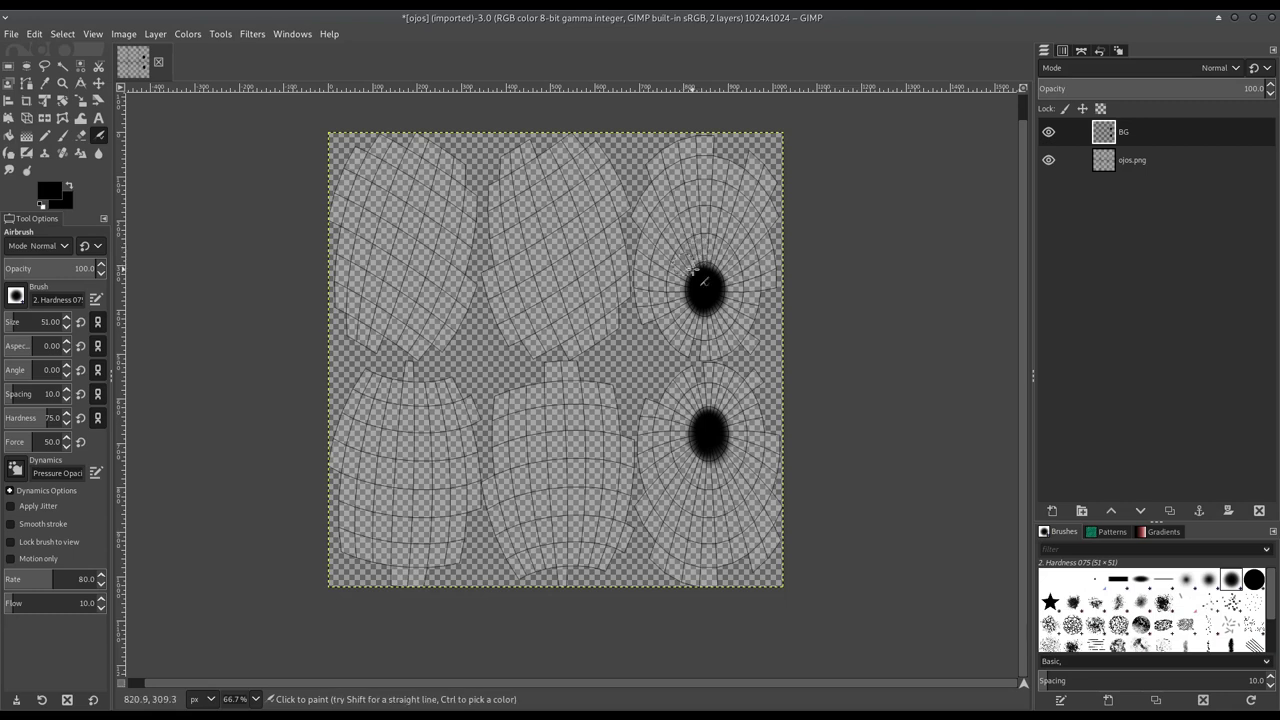
{"action": "key", "text": "ctrl"}
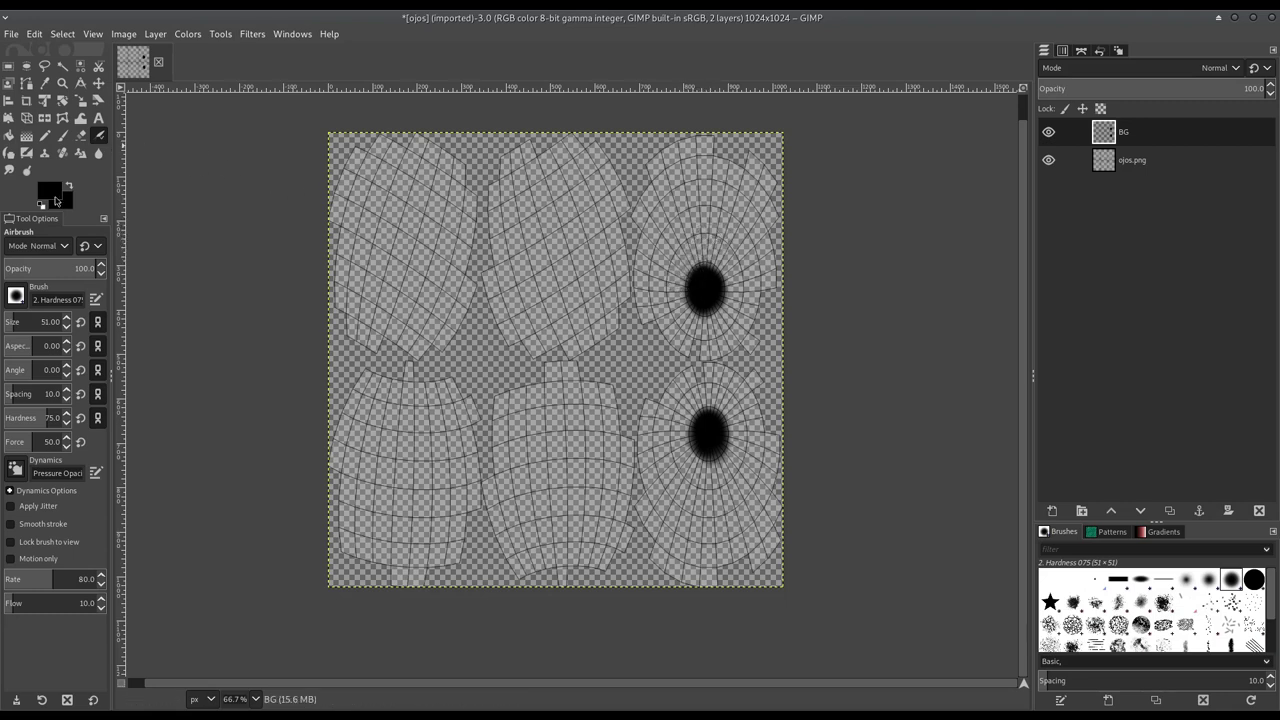
{"action": "left_click", "coordinate": [55, 192]}
{"action": "left_click", "coordinate": [120, 153]}
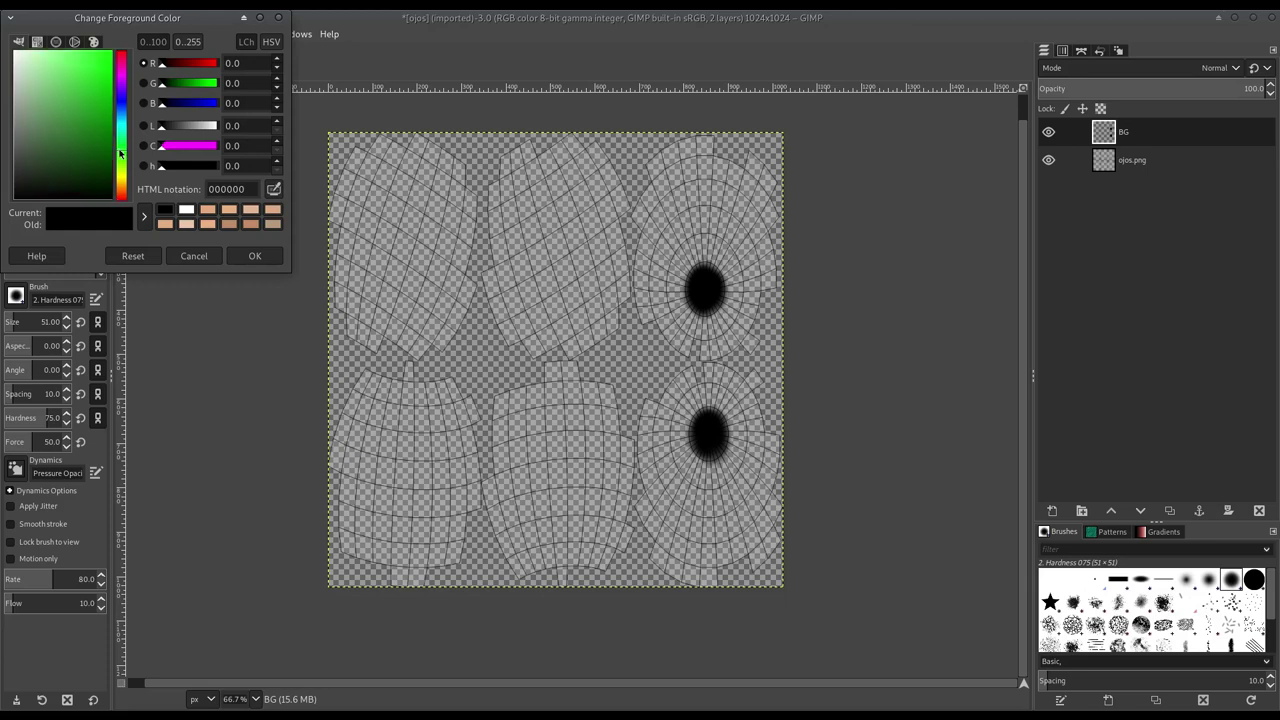
{"action": "left_click_drag", "start_coordinate": [96, 93], "coordinate": [101, 119]}
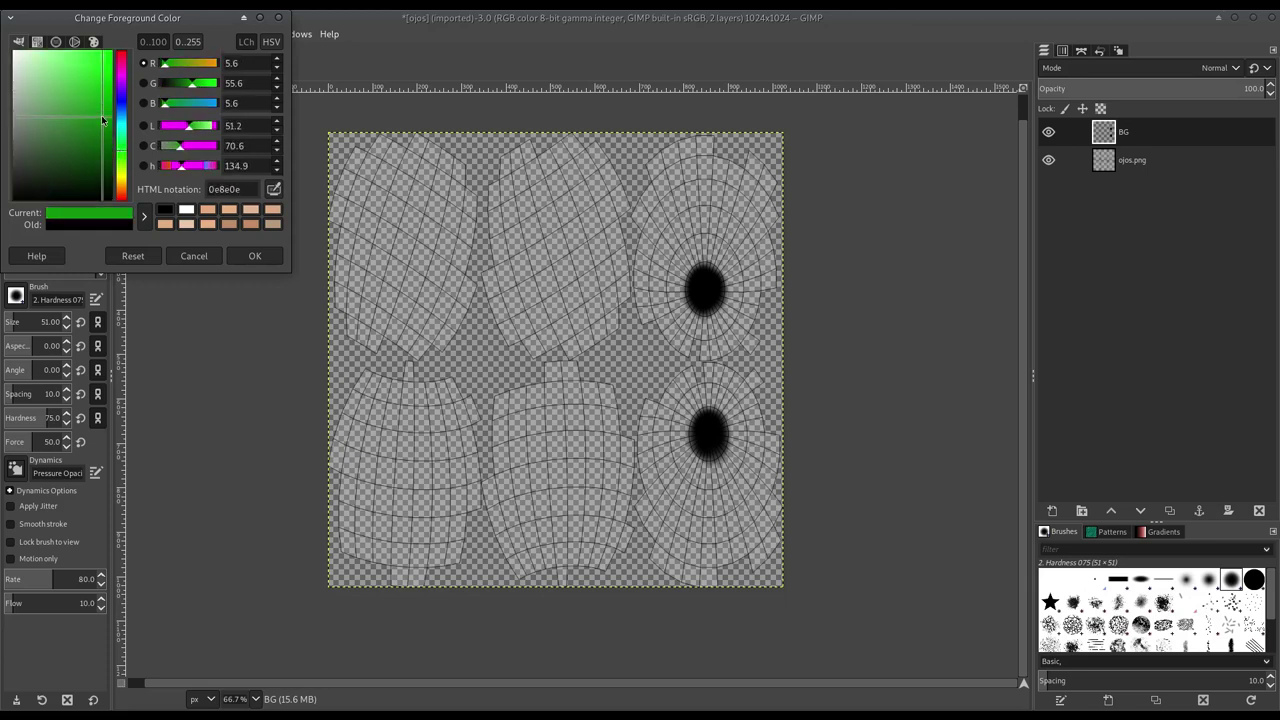
{"action": "left_click", "coordinate": [255, 256]}
Step: Airbrush green irises around the upper and lower pupils
{"action": "mouse_move", "coordinate": [699, 241]}
{"action": "left_mouse_down"}
{"action": "mouse_move", "coordinate": [683, 284]}
{"action": "mouse_move", "coordinate": [692, 257]}
{"action": "mouse_move", "coordinate": [697, 330]}
{"action": "left_mouse_up"}
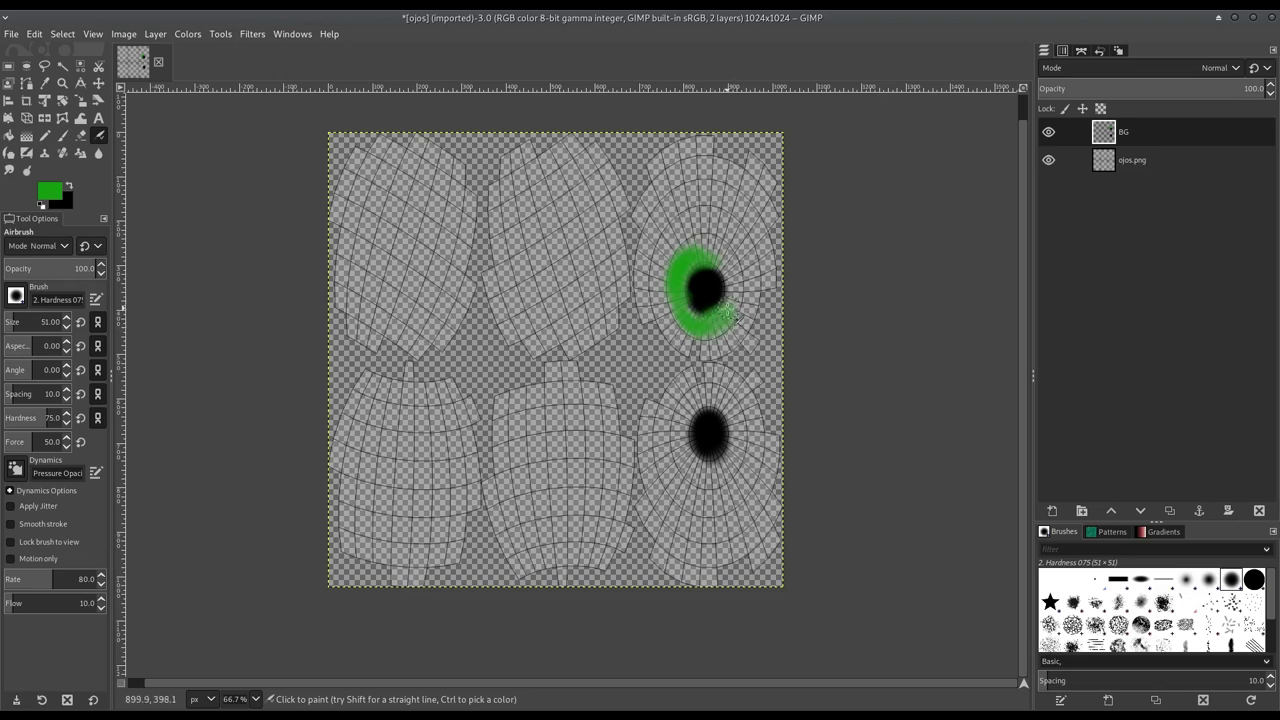
{"action": "mouse_move", "coordinate": [695, 328]}
{"action": "left_mouse_down"}
{"action": "mouse_move", "coordinate": [730, 307]}
{"action": "mouse_move", "coordinate": [710, 253]}
{"action": "left_mouse_up"}
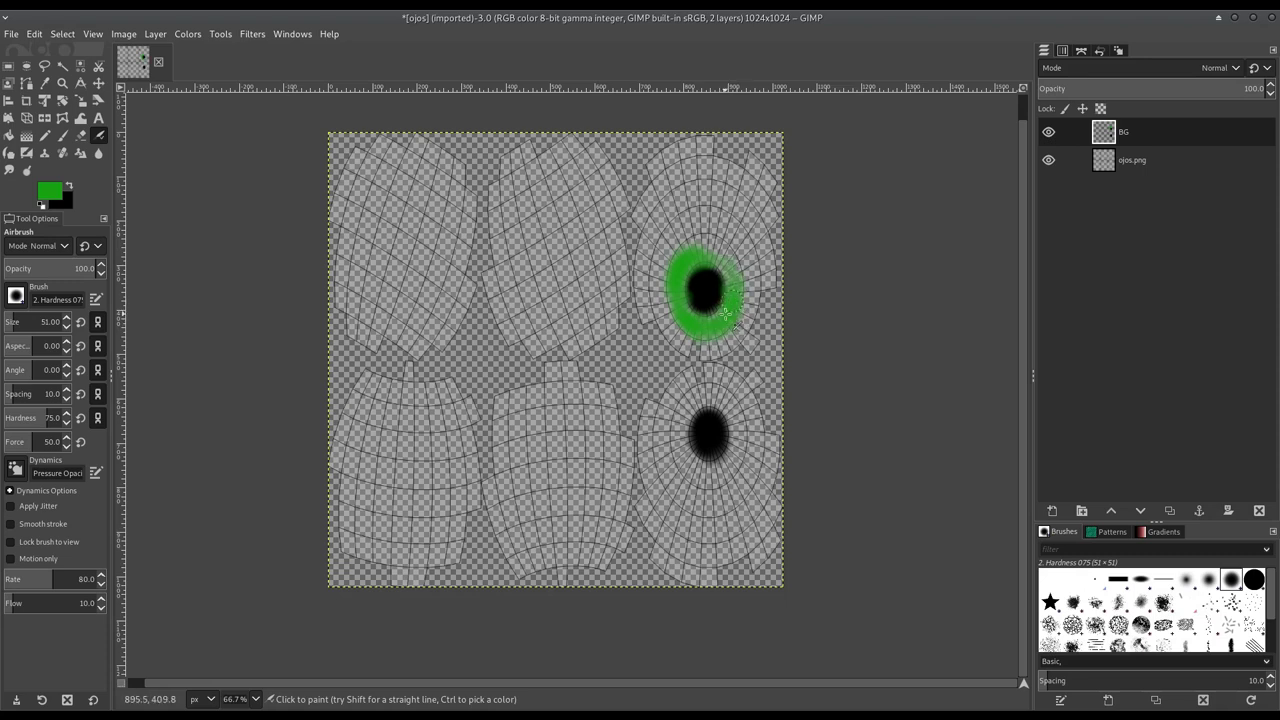
{"action": "mouse_move", "coordinate": [706, 242]}
{"action": "left_mouse_down"}
{"action": "mouse_move", "coordinate": [732, 262]}
{"action": "mouse_move", "coordinate": [703, 246]}
{"action": "mouse_move", "coordinate": [676, 305]}
{"action": "mouse_move", "coordinate": [707, 244]}
{"action": "mouse_move", "coordinate": [742, 307]}
{"action": "mouse_move", "coordinate": [700, 265]}
{"action": "mouse_move", "coordinate": [690, 302]}
{"action": "mouse_move", "coordinate": [705, 340]}
{"action": "mouse_move", "coordinate": [733, 315]}
{"action": "mouse_move", "coordinate": [735, 290]}
{"action": "mouse_move", "coordinate": [696, 266]}
{"action": "left_mouse_up"}
{"action": "mouse_move", "coordinate": [692, 420]}
{"action": "left_mouse_down"}
{"action": "mouse_move", "coordinate": [692, 472]}
{"action": "mouse_move", "coordinate": [690, 460]}
{"action": "mouse_move", "coordinate": [712, 466]}
{"action": "mouse_move", "coordinate": [732, 430]}
{"action": "mouse_move", "coordinate": [740, 460]}
{"action": "mouse_move", "coordinate": [730, 401]}
{"action": "mouse_move", "coordinate": [702, 392]}
{"action": "mouse_move", "coordinate": [682, 419]}
{"action": "mouse_move", "coordinate": [708, 490]}
{"action": "mouse_move", "coordinate": [738, 458]}
{"action": "mouse_move", "coordinate": [745, 425]}
{"action": "mouse_move", "coordinate": [738, 402]}
{"action": "mouse_move", "coordinate": [708, 400]}
{"action": "mouse_move", "coordinate": [730, 420]}
{"action": "mouse_move", "coordinate": [696, 420]}
{"action": "mouse_move", "coordinate": [690, 399]}
{"action": "mouse_move", "coordinate": [706, 399]}
{"action": "mouse_move", "coordinate": [698, 440]}
{"action": "mouse_move", "coordinate": [722, 399]}
{"action": "left_mouse_up"}
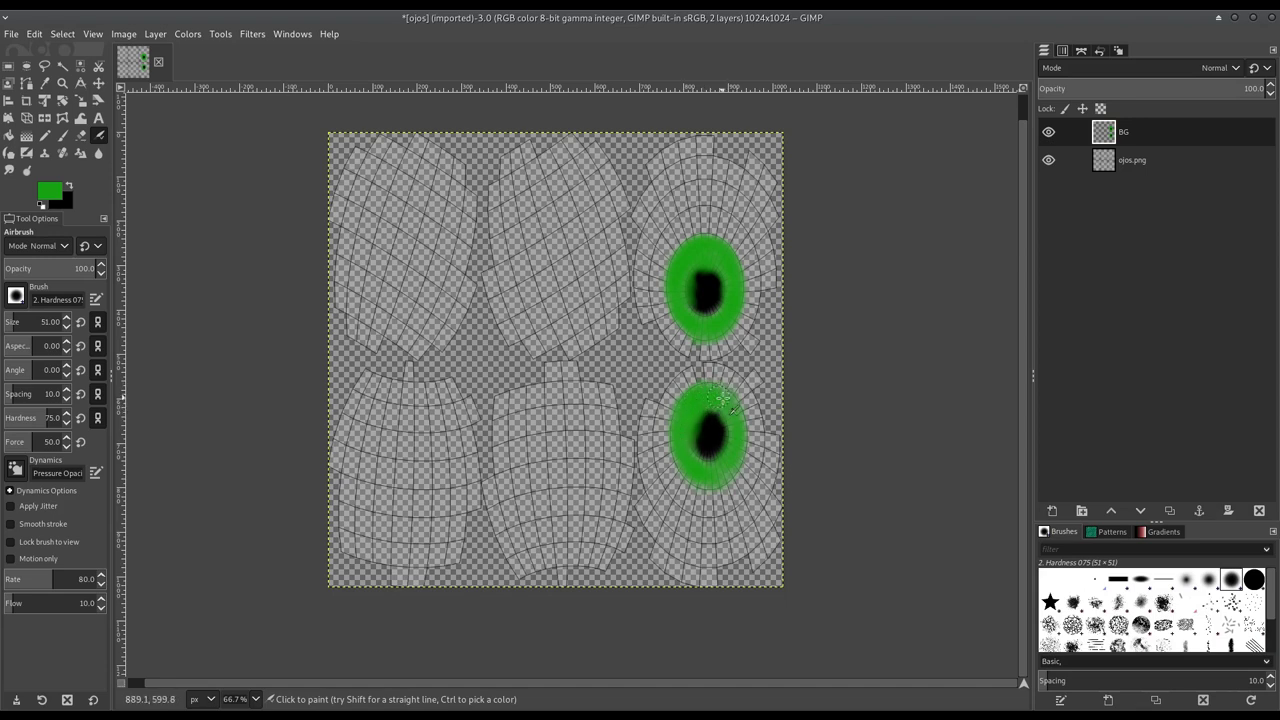
Step: Switch back to black and enlarge both pupils
{"action": "left_click", "coordinate": [704, 435], "text": "ctrl"}
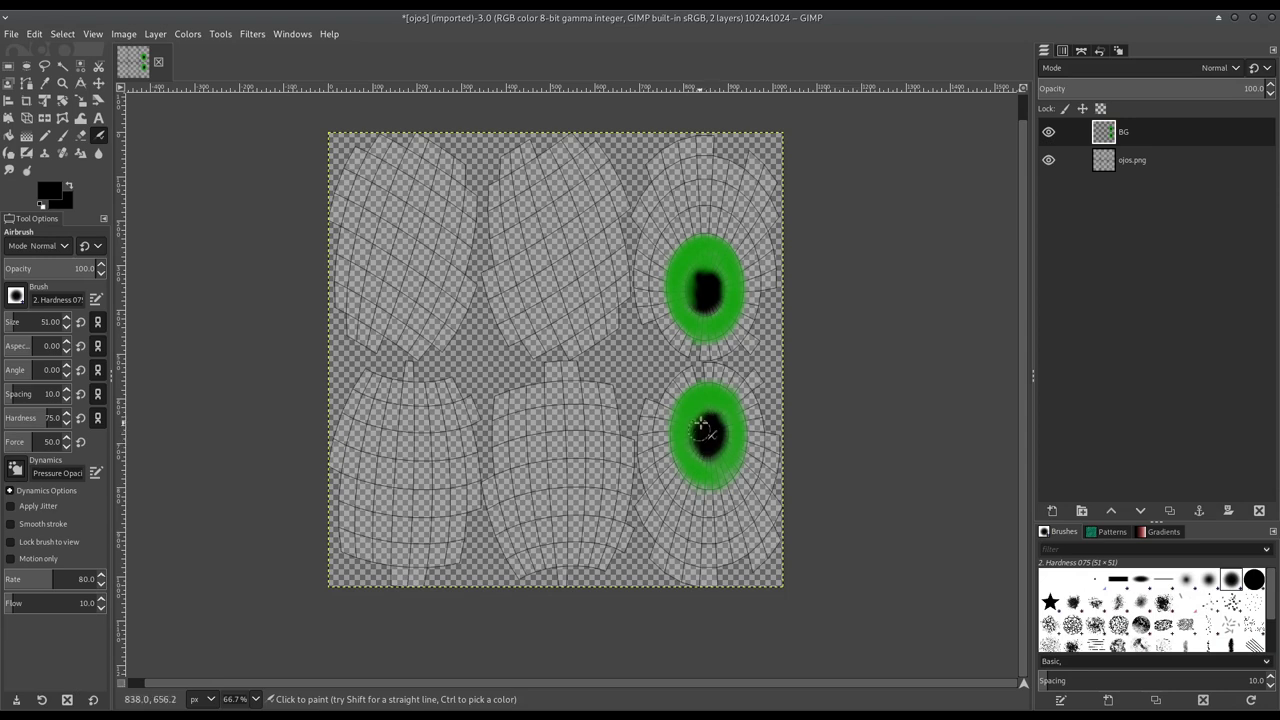
{"action": "mouse_move", "coordinate": [707, 452]}
{"action": "left_mouse_down"}
{"action": "mouse_move", "coordinate": [702, 438]}
{"action": "mouse_move", "coordinate": [708, 455]}
{"action": "left_mouse_up"}
{"action": "left_click_drag", "start_coordinate": [693, 291], "coordinate": [705, 280]}
{"action": "left_click_drag", "start_coordinate": [694, 296], "coordinate": [714, 276]}
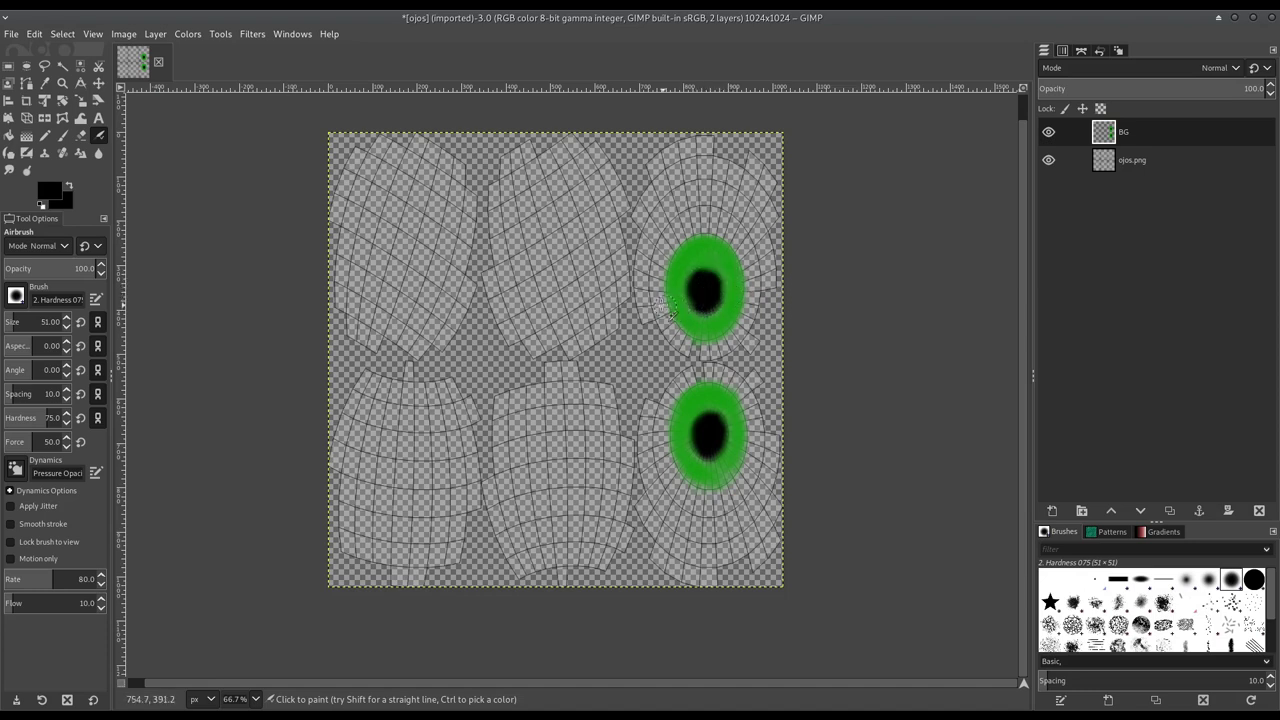
{"action": "left_click", "coordinate": [56, 189]}
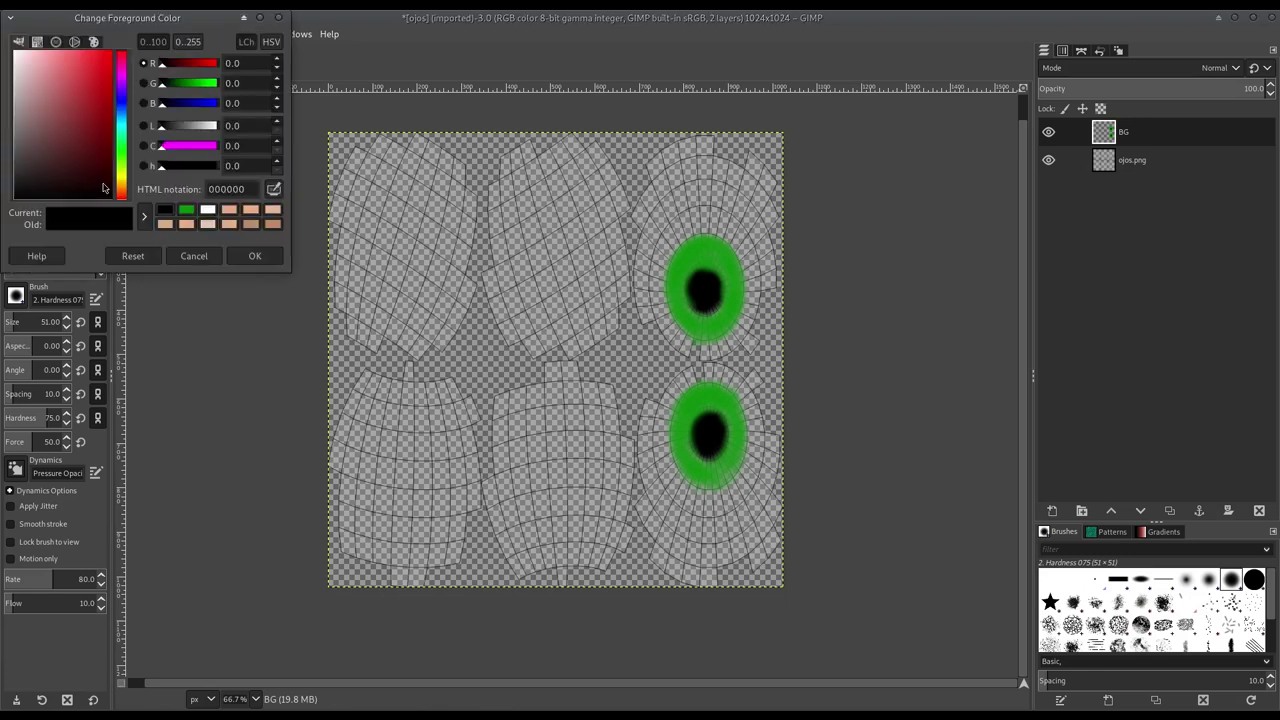
Step: With white and a brush size of about 197, airbrush broadly across the texture
{"action": "left_click", "coordinate": [208, 209]}
{"action": "left_click", "coordinate": [254, 256]}
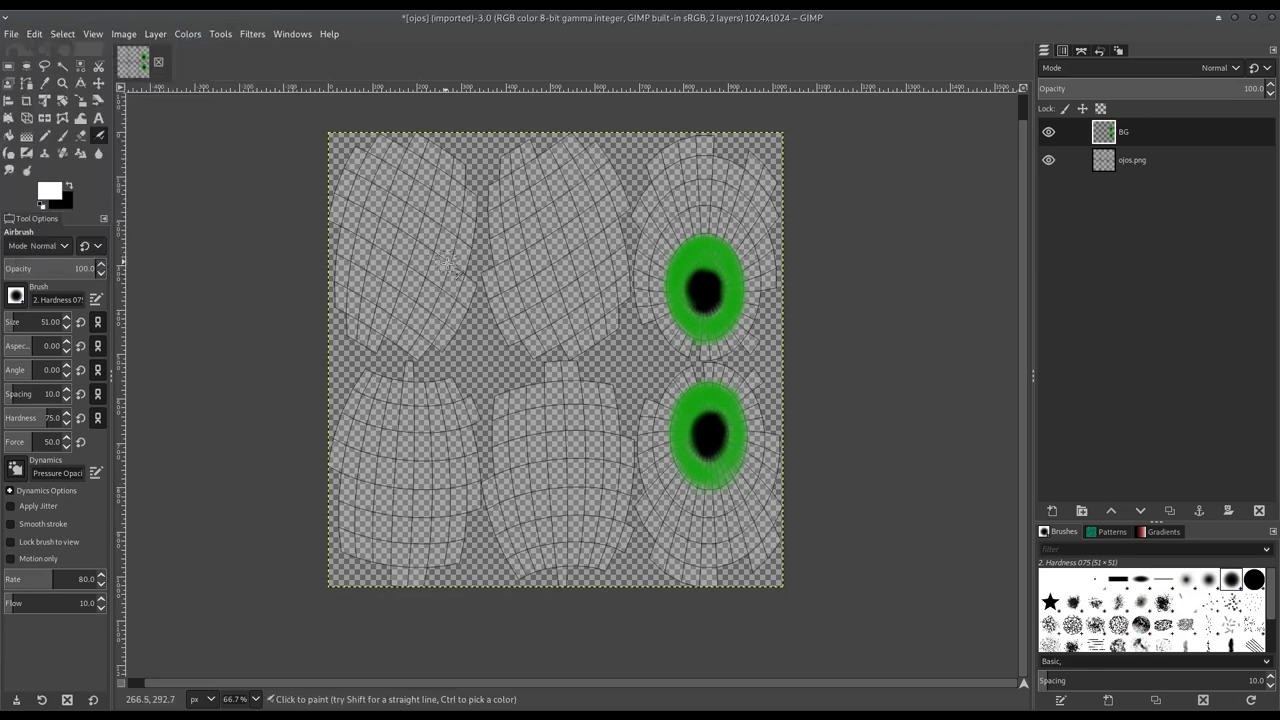
{"action": "right_click_drag", "start_coordinate": [312, 250], "coordinate": [141, 267], "text": "alt"}
{"action": "mouse_move", "coordinate": [353, 203]}
{"action": "left_mouse_down"}
{"action": "mouse_move", "coordinate": [458, 228]}
{"action": "mouse_move", "coordinate": [390, 438]}
{"action": "mouse_move", "coordinate": [371, 457]}
{"action": "mouse_move", "coordinate": [394, 500]}
{"action": "mouse_move", "coordinate": [444, 370]}
{"action": "mouse_move", "coordinate": [400, 508]}
{"action": "mouse_move", "coordinate": [457, 500]}
{"action": "mouse_move", "coordinate": [472, 275]}
{"action": "mouse_move", "coordinate": [486, 232]}
{"action": "mouse_move", "coordinate": [525, 200]}
{"action": "mouse_move", "coordinate": [400, 244]}
{"action": "mouse_move", "coordinate": [577, 159]}
{"action": "mouse_move", "coordinate": [588, 288]}
{"action": "mouse_move", "coordinate": [559, 322]}
{"action": "mouse_move", "coordinate": [562, 268]}
{"action": "mouse_move", "coordinate": [480, 410]}
{"action": "mouse_move", "coordinate": [499, 491]}
{"action": "mouse_move", "coordinate": [578, 530]}
{"action": "mouse_move", "coordinate": [605, 430]}
{"action": "mouse_move", "coordinate": [533, 418]}
{"action": "mouse_move", "coordinate": [531, 431]}
{"action": "mouse_move", "coordinate": [569, 471]}
{"action": "mouse_move", "coordinate": [590, 400]}
{"action": "left_mouse_up"}
{"action": "mouse_move", "coordinate": [665, 185]}
{"action": "left_mouse_down"}
{"action": "mouse_move", "coordinate": [677, 157]}
{"action": "mouse_move", "coordinate": [725, 157]}
{"action": "mouse_move", "coordinate": [775, 243]}
{"action": "mouse_move", "coordinate": [729, 208]}
{"action": "mouse_move", "coordinate": [641, 238]}
{"action": "mouse_move", "coordinate": [625, 320]}
{"action": "mouse_move", "coordinate": [697, 298]}
{"action": "left_mouse_up"}
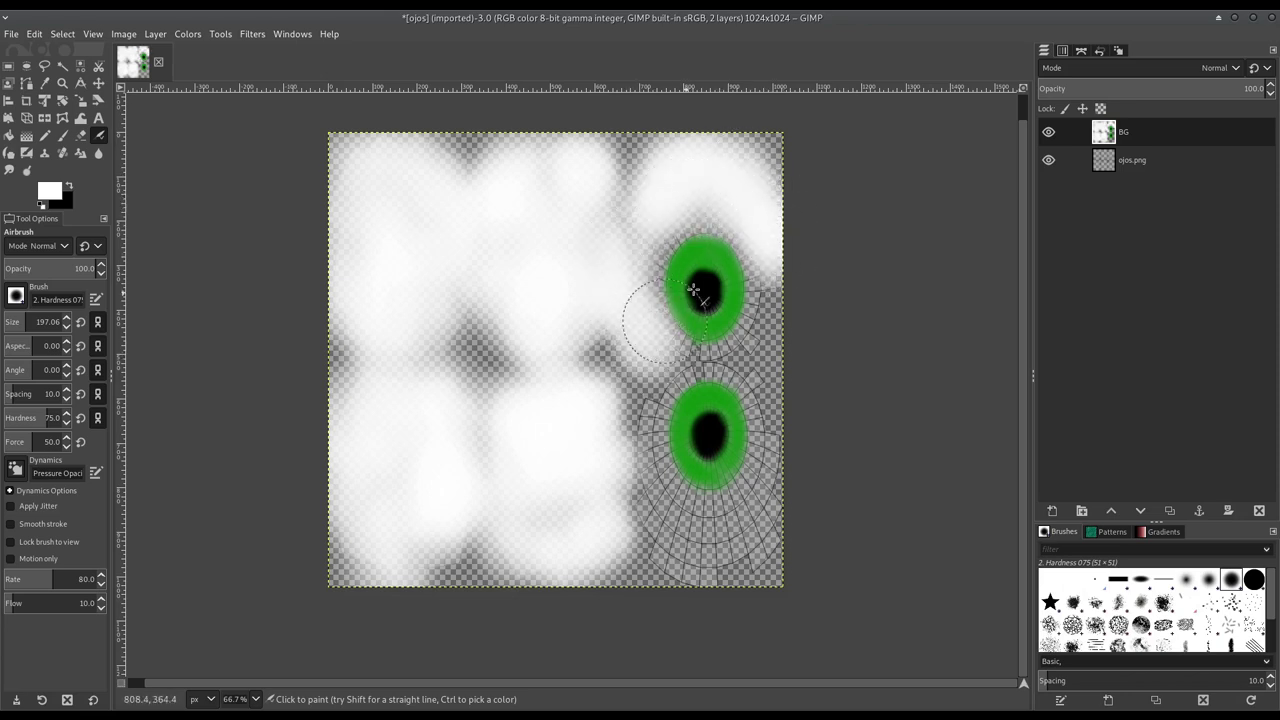
{"action": "mouse_move", "coordinate": [640, 418]}
{"action": "left_mouse_down"}
{"action": "mouse_move", "coordinate": [615, 423]}
{"action": "mouse_move", "coordinate": [671, 555]}
{"action": "mouse_move", "coordinate": [666, 529]}
{"action": "mouse_move", "coordinate": [720, 557]}
{"action": "mouse_move", "coordinate": [757, 534]}
{"action": "mouse_move", "coordinate": [786, 423]}
{"action": "mouse_move", "coordinate": [755, 340]}
{"action": "left_mouse_up"}
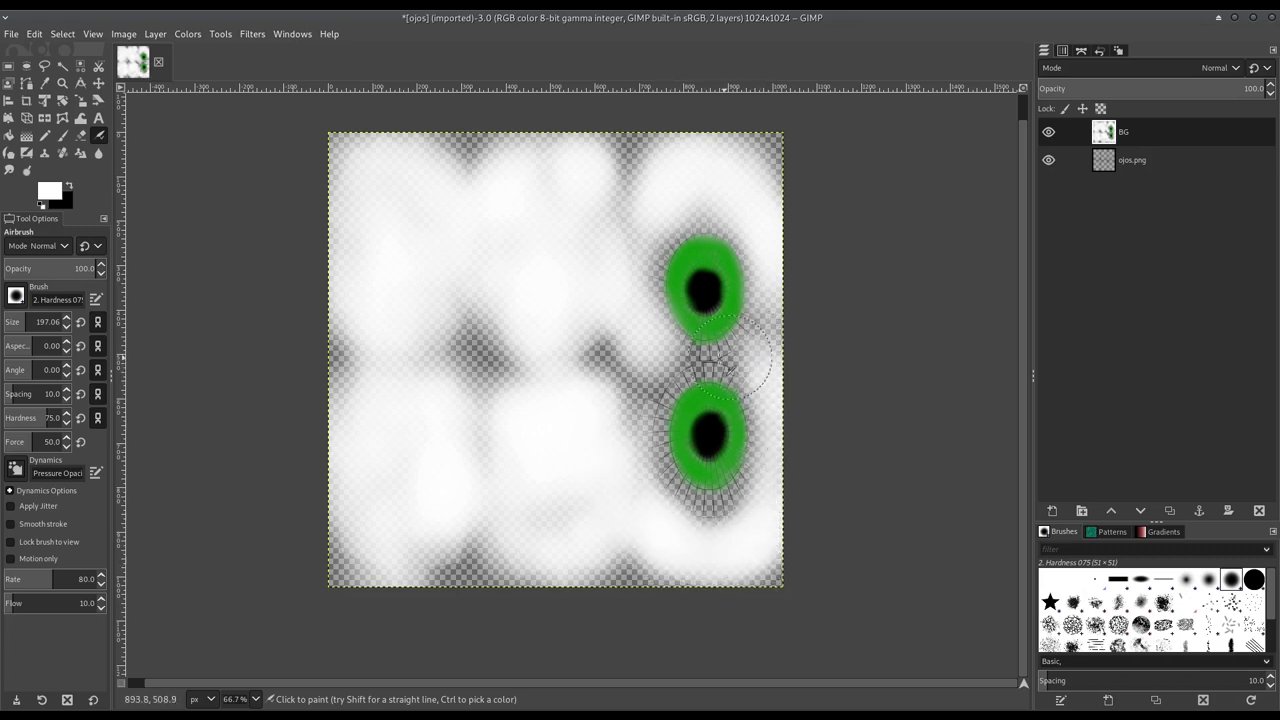
Step: Shrink the brush to about 22.53 and whiten the areas close to both eyes
{"action": "left_click", "coordinate": [38, 321]}
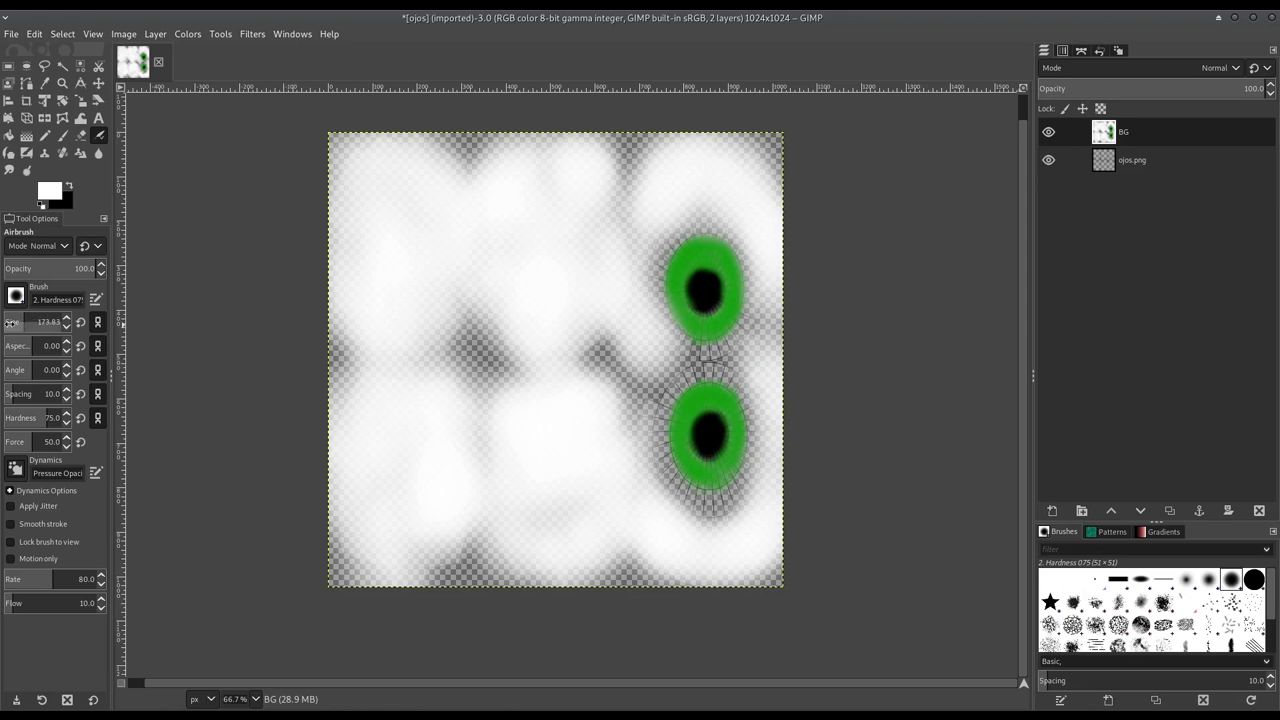
{"action": "left_click_drag", "start_coordinate": [4, 322], "coordinate": [42, 322]}
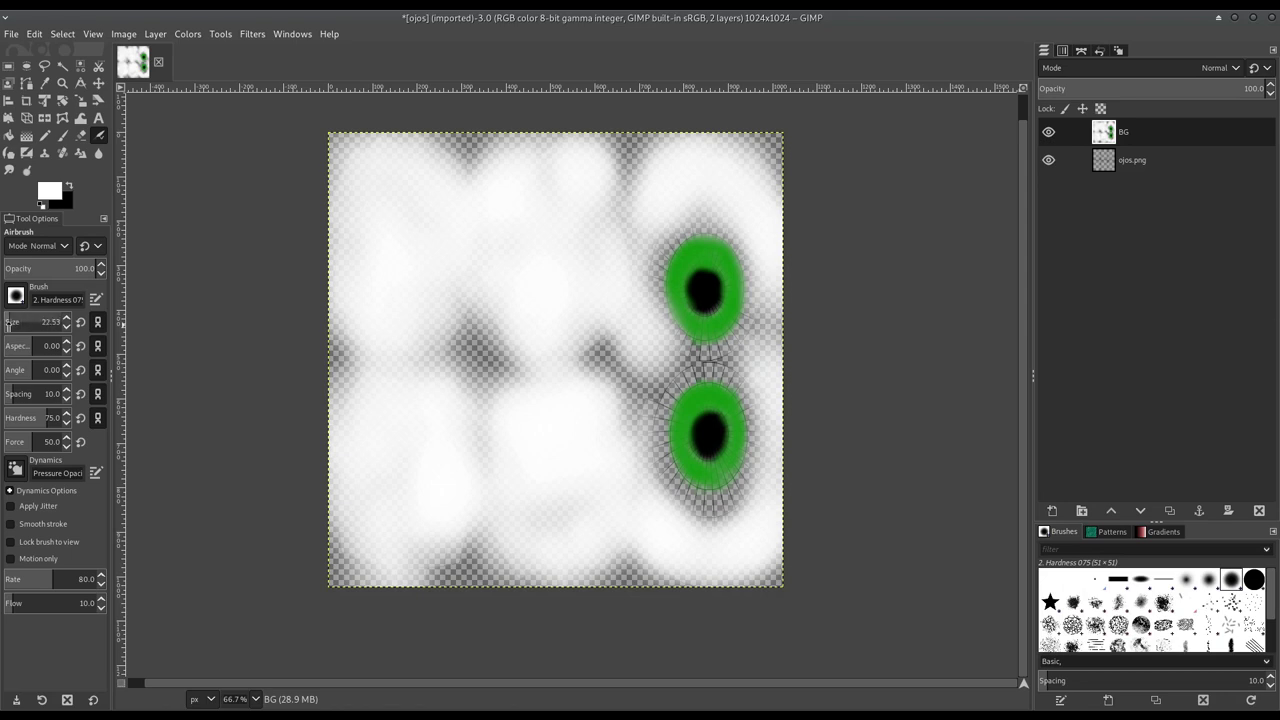
{"action": "left_click_drag", "start_coordinate": [665, 230], "coordinate": [666, 262]}
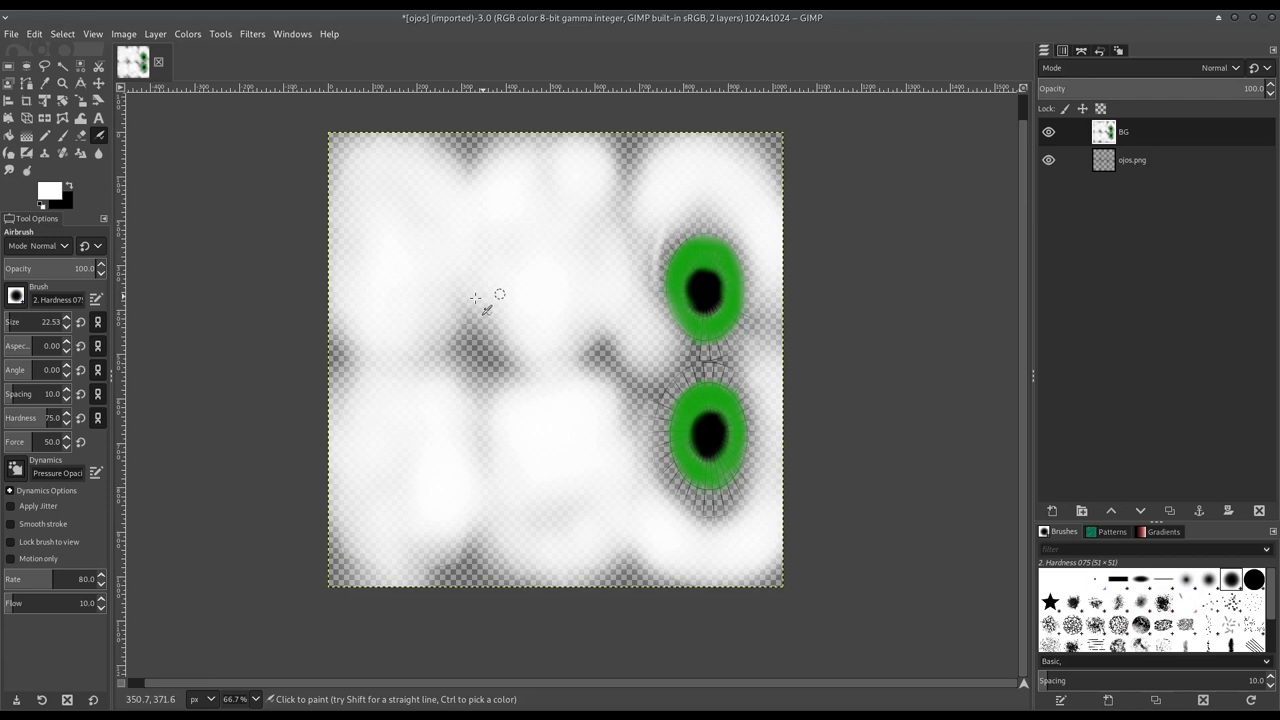
{"action": "scroll", "coordinate": [70, 321], "scroll_direction": "up", "scroll_amount": 4}
{"action": "mouse_move", "coordinate": [668, 222]}
{"action": "left_mouse_down"}
{"action": "mouse_move", "coordinate": [670, 238]}
{"action": "mouse_move", "coordinate": [711, 203]}
{"action": "left_mouse_up"}
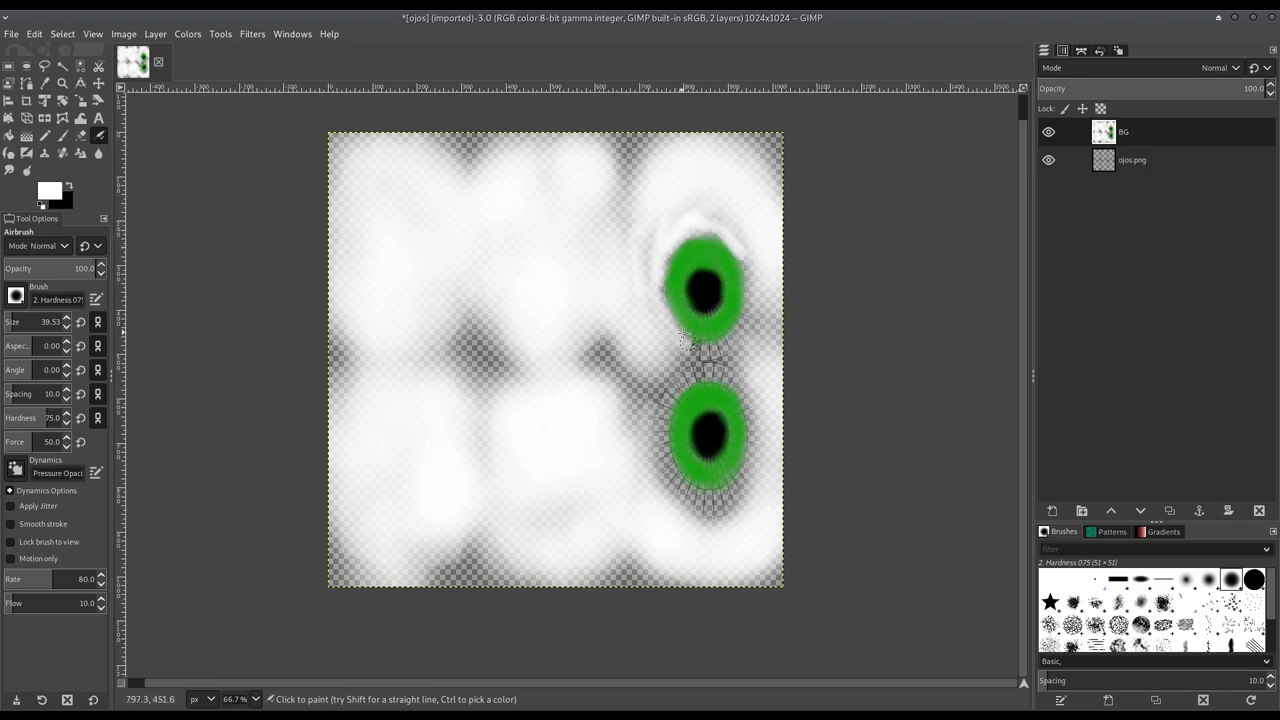
{"action": "mouse_move", "coordinate": [669, 322]}
{"action": "left_mouse_down"}
{"action": "mouse_move", "coordinate": [751, 296]}
{"action": "mouse_move", "coordinate": [702, 357]}
{"action": "mouse_move", "coordinate": [661, 489]}
{"action": "mouse_move", "coordinate": [665, 417]}
{"action": "mouse_move", "coordinate": [710, 371]}
{"action": "mouse_move", "coordinate": [754, 454]}
{"action": "mouse_move", "coordinate": [668, 480]}
{"action": "mouse_move", "coordinate": [687, 506]}
{"action": "mouse_move", "coordinate": [757, 457]}
{"action": "mouse_move", "coordinate": [738, 511]}
{"action": "mouse_move", "coordinate": [752, 336]}
{"action": "mouse_move", "coordinate": [691, 382]}
{"action": "left_mouse_up"}
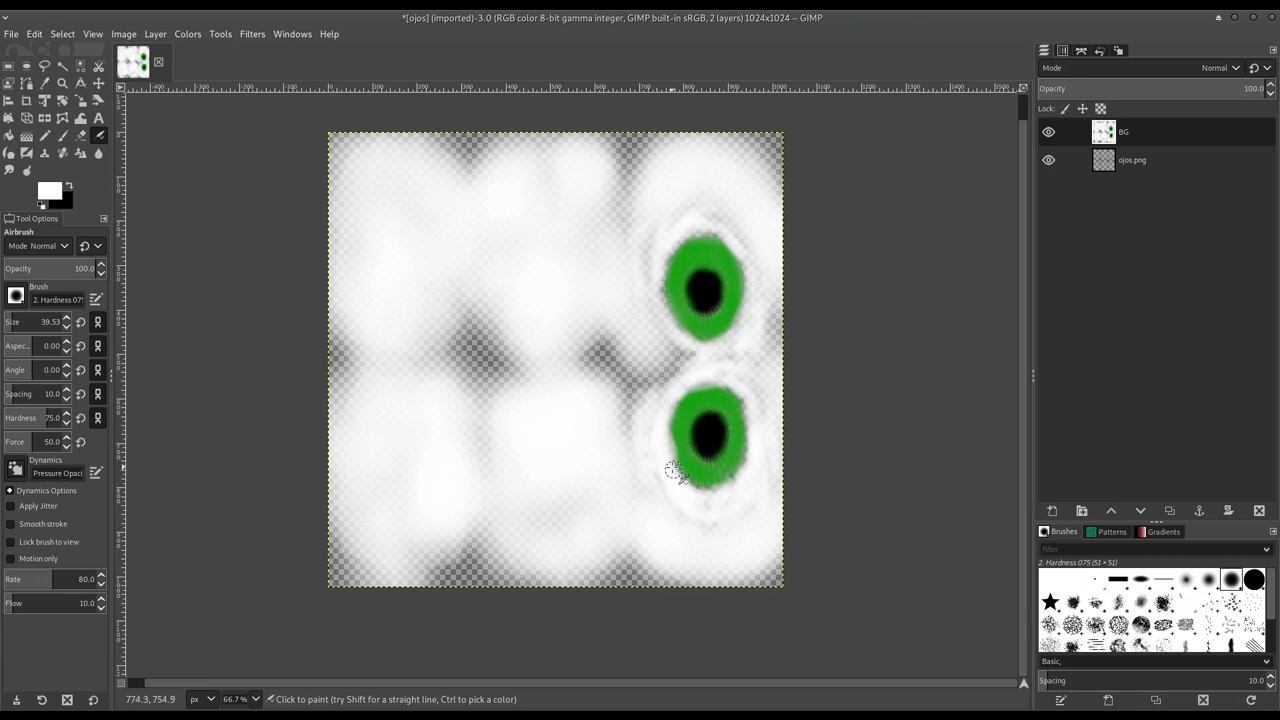
{"action": "mouse_move", "coordinate": [691, 382]}
{"action": "left_mouse_down"}
{"action": "mouse_move", "coordinate": [704, 494]}
{"action": "mouse_move", "coordinate": [757, 471]}
{"action": "mouse_move", "coordinate": [757, 403]}
{"action": "mouse_move", "coordinate": [757, 443]}
{"action": "mouse_move", "coordinate": [714, 491]}
{"action": "mouse_move", "coordinate": [670, 430]}
{"action": "left_mouse_up"}
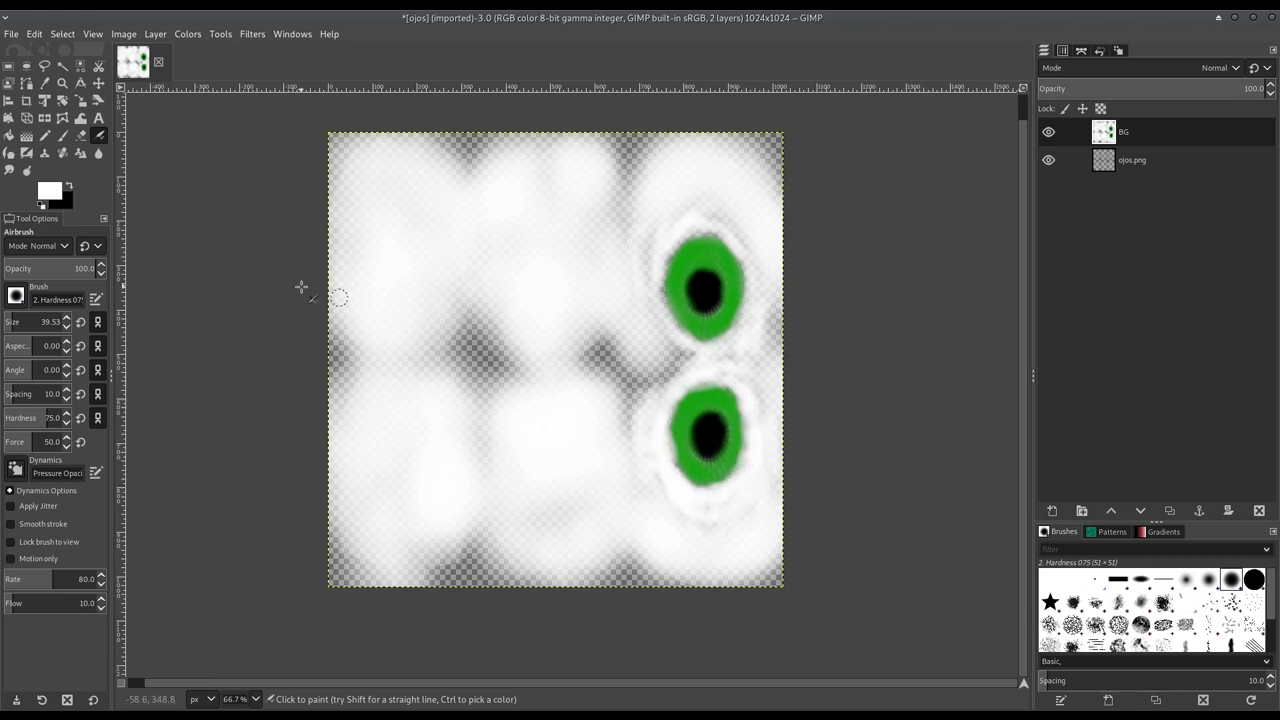
Step: Pick the iris green and touch up both iris edges, filling the lower eye's rim
{"action": "left_click", "coordinate": [688, 268], "text": "ctrl"}
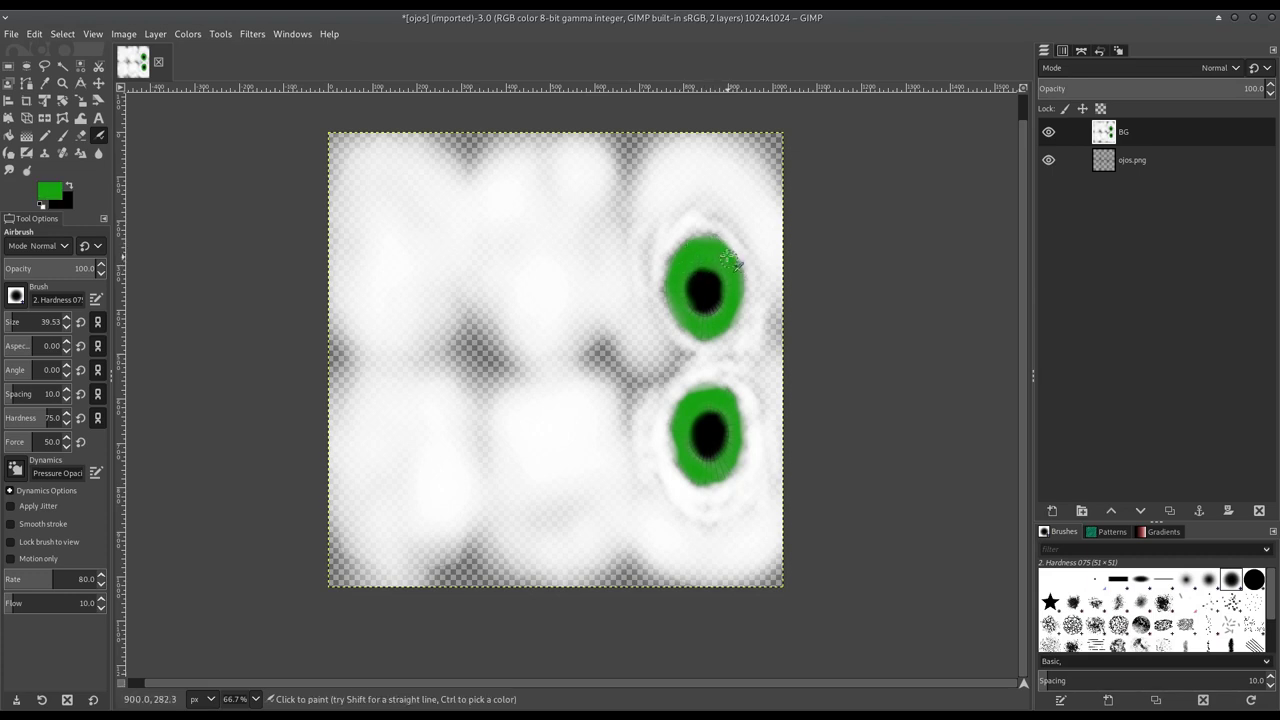
{"action": "mouse_move", "coordinate": [689, 316]}
{"action": "left_mouse_down"}
{"action": "mouse_move", "coordinate": [720, 305]}
{"action": "mouse_move", "coordinate": [709, 320]}
{"action": "left_mouse_up"}
{"action": "left_click_drag", "start_coordinate": [689, 416], "coordinate": [676, 446]}
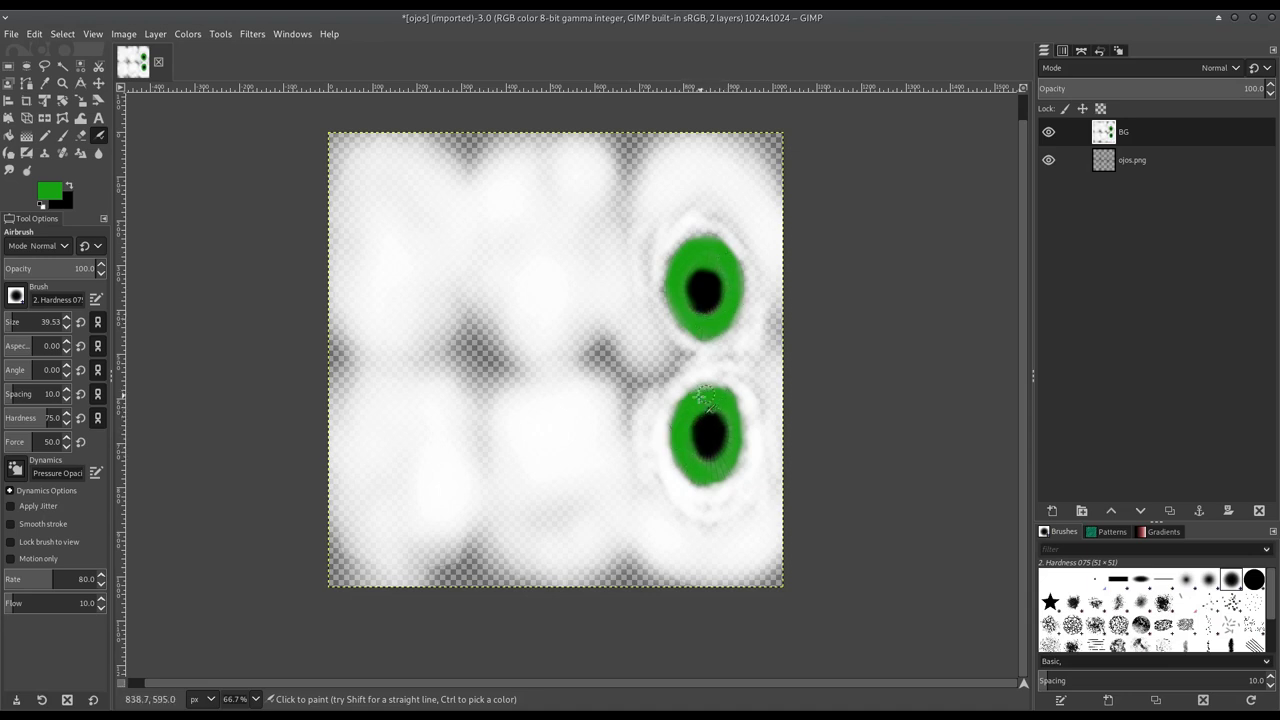
{"action": "left_click_drag", "start_coordinate": [707, 398], "coordinate": [704, 390]}
{"action": "mouse_move", "coordinate": [734, 459]}
{"action": "left_mouse_down"}
{"action": "mouse_move", "coordinate": [705, 478]}
{"action": "mouse_move", "coordinate": [713, 471]}
{"action": "left_mouse_up"}
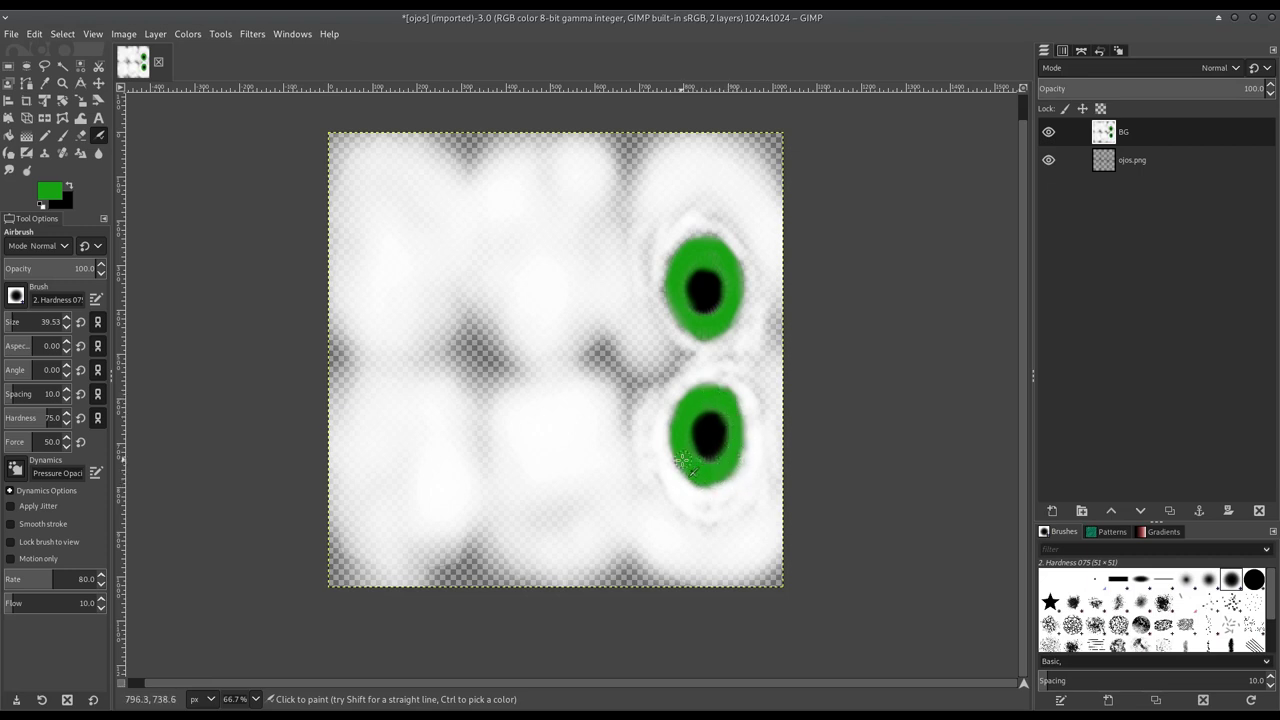
{"action": "mouse_move", "coordinate": [705, 477]}
{"action": "left_mouse_down"}
{"action": "mouse_move", "coordinate": [728, 470]}
{"action": "mouse_move", "coordinate": [712, 482]}
{"action": "mouse_move", "coordinate": [734, 419]}
{"action": "left_mouse_up"}
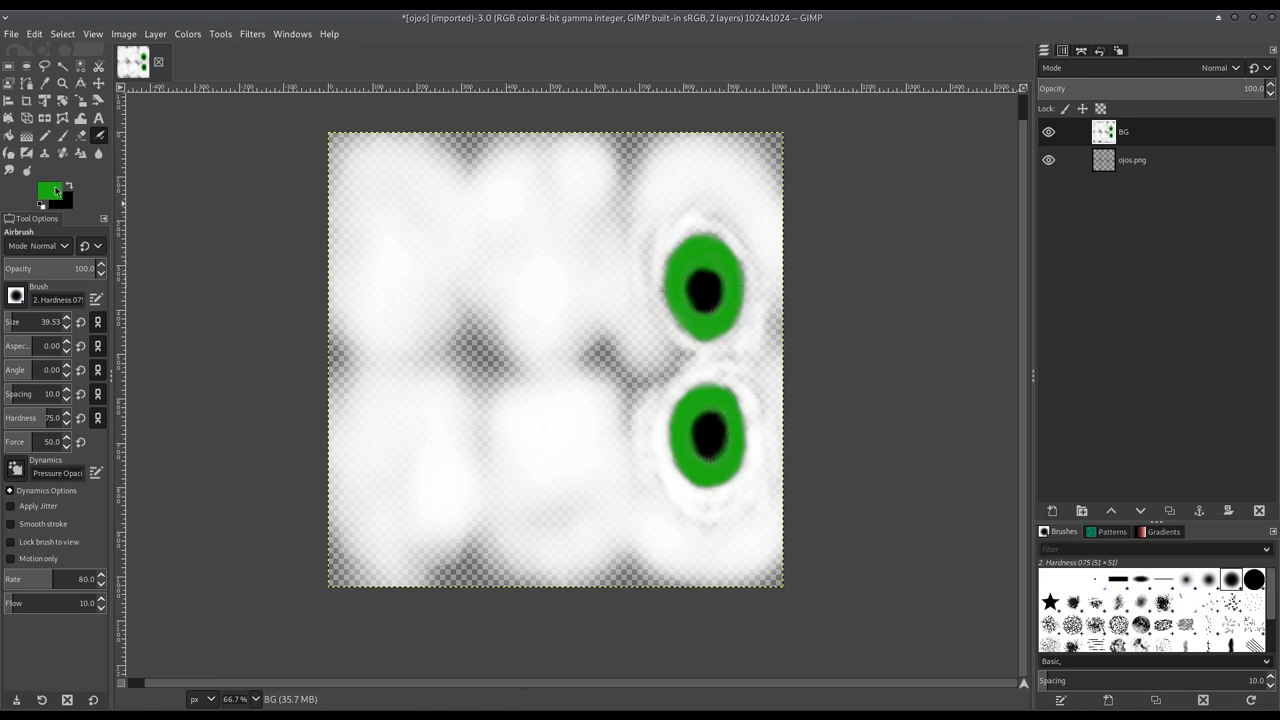
Step: Choose light yellow-green d6ec55 as the foreground colour
{"action": "left_click", "coordinate": [50, 194]}
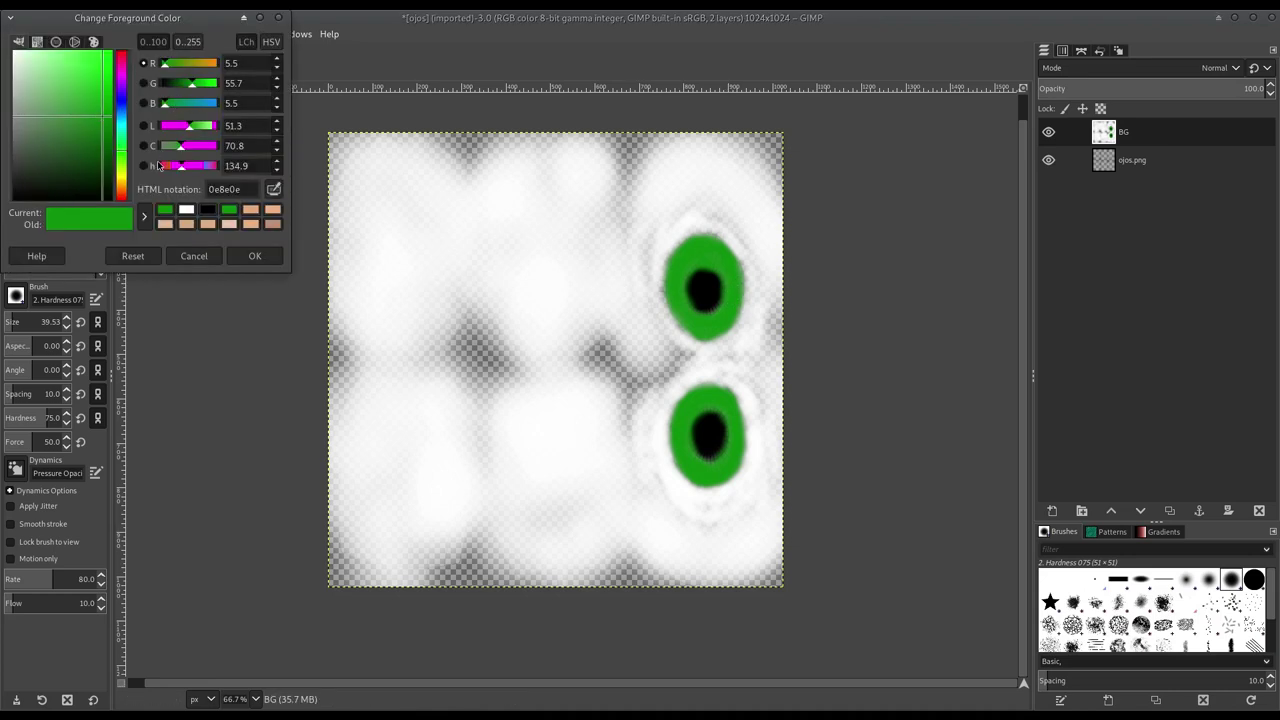
{"action": "left_click_drag", "start_coordinate": [119, 153], "coordinate": [120, 166]}
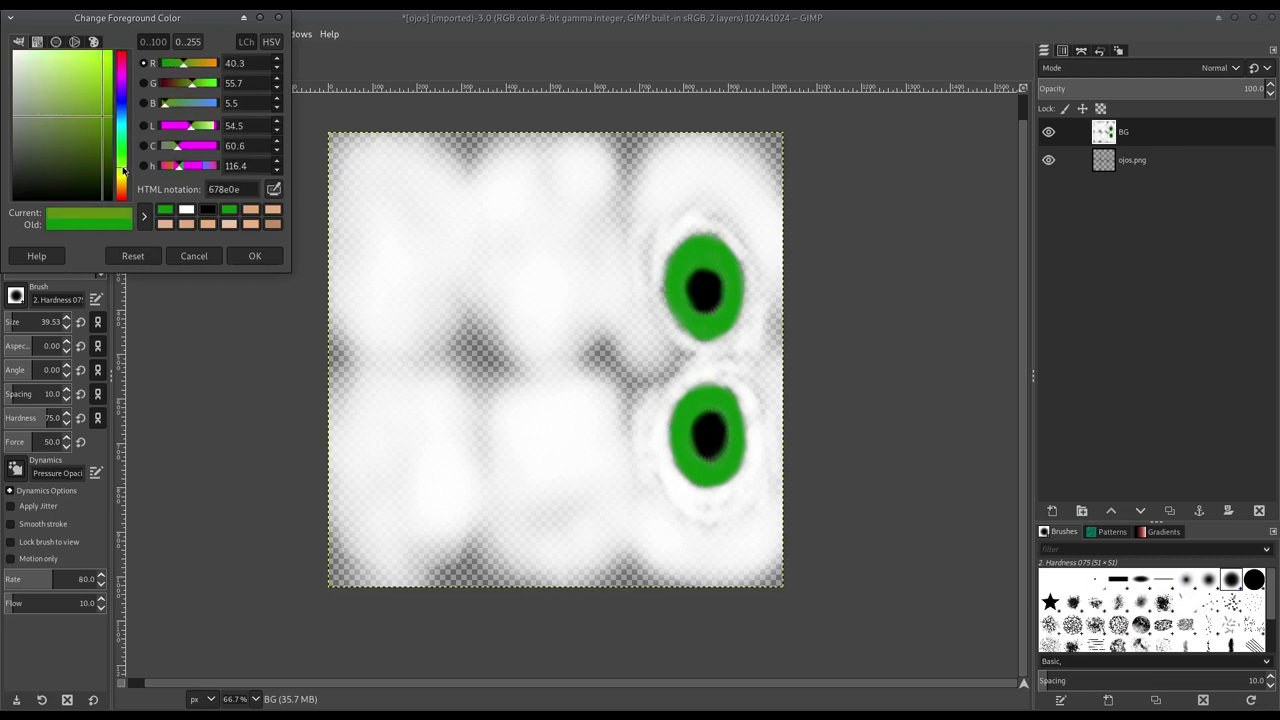
{"action": "left_click_drag", "start_coordinate": [77, 57], "coordinate": [75, 59]}
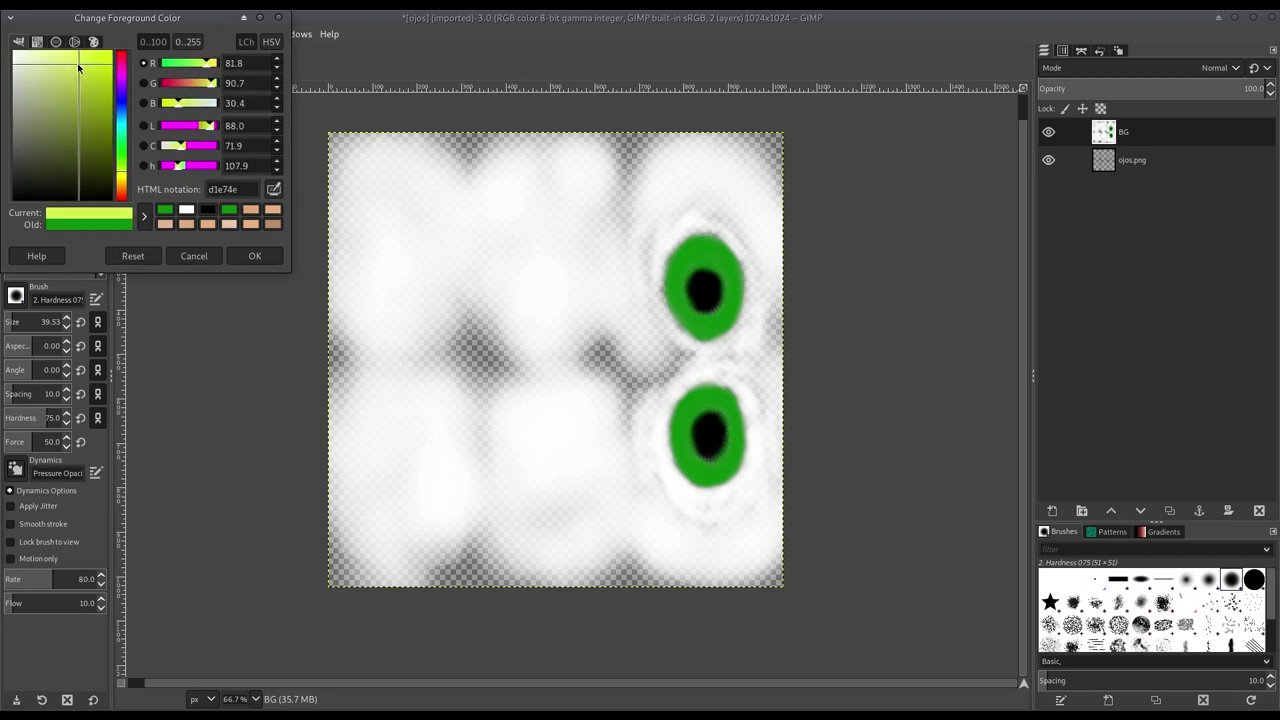
{"action": "left_click", "coordinate": [683, 266]}
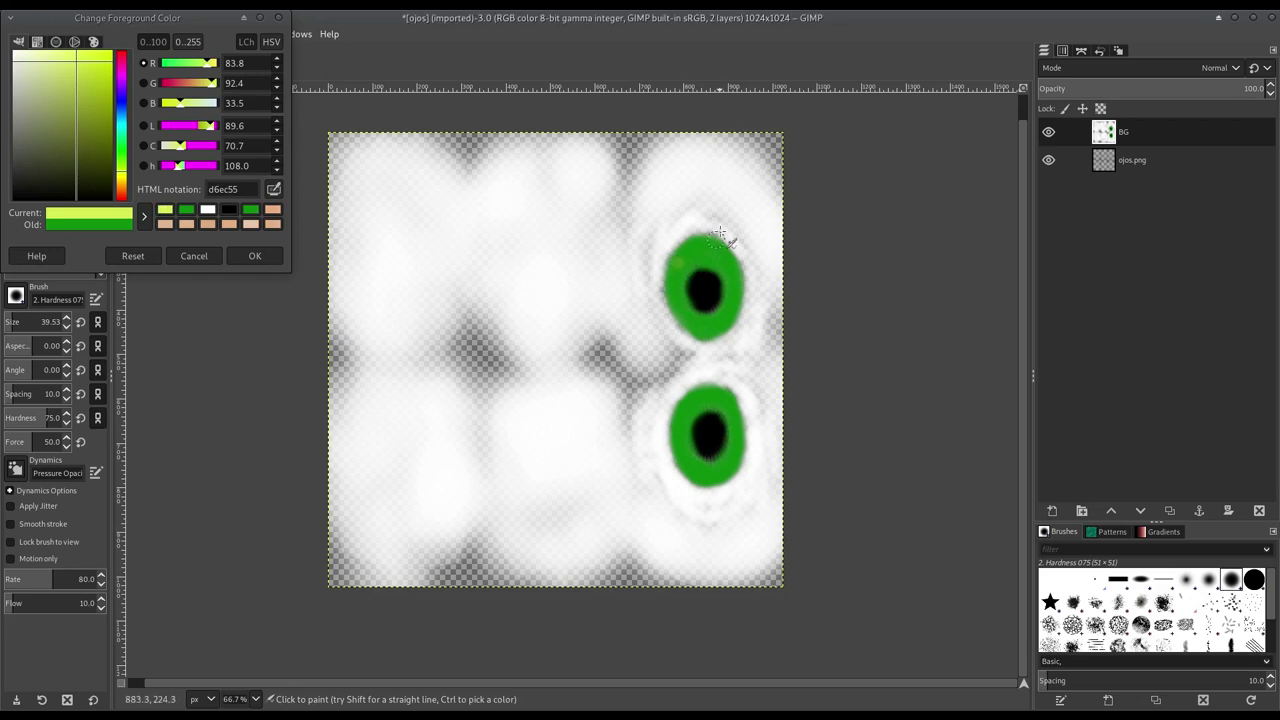
{"action": "left_click", "coordinate": [257, 259]}
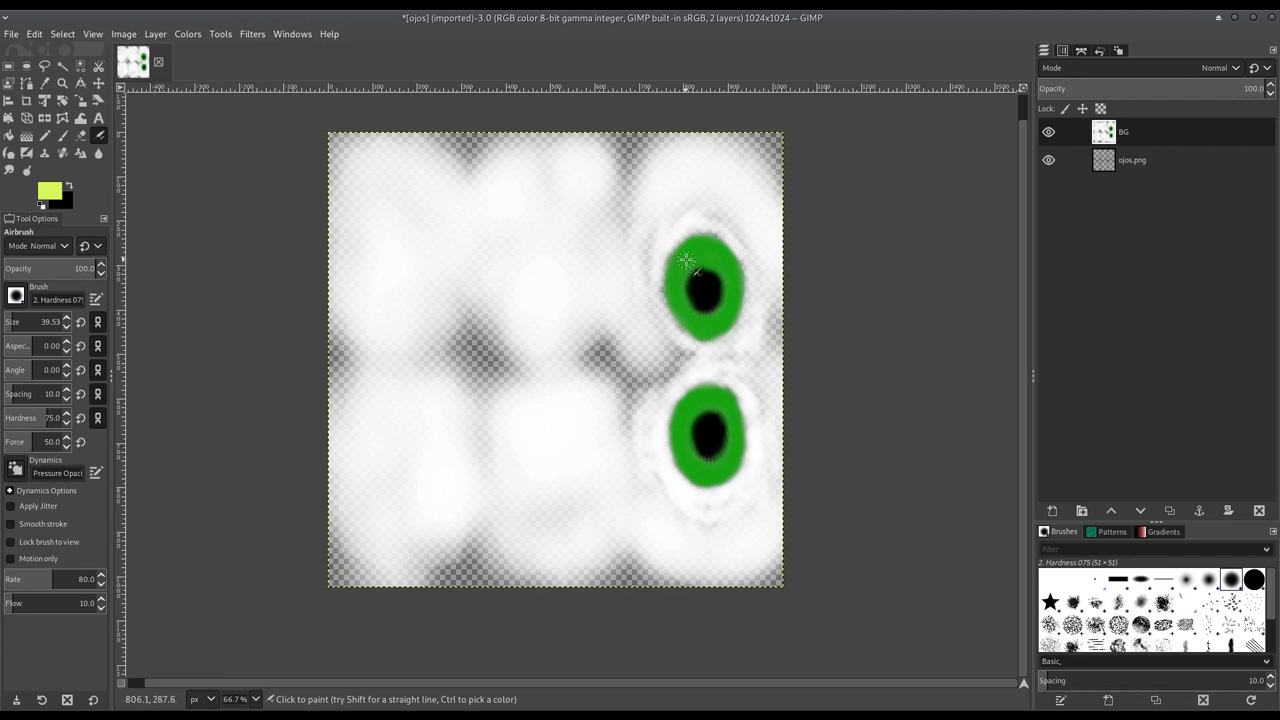
Step: Airbrush yellow-green highlights along the rims of both irises
{"action": "mouse_move", "coordinate": [681, 273]}
{"action": "left_mouse_down"}
{"action": "mouse_move", "coordinate": [679, 305]}
{"action": "mouse_move", "coordinate": [704, 326]}
{"action": "mouse_move", "coordinate": [724, 263]}
{"action": "mouse_move", "coordinate": [688, 262]}
{"action": "mouse_move", "coordinate": [740, 288]}
{"action": "mouse_move", "coordinate": [692, 261]}
{"action": "mouse_move", "coordinate": [690, 318]}
{"action": "mouse_move", "coordinate": [710, 327]}
{"action": "mouse_move", "coordinate": [702, 284]}
{"action": "left_mouse_up"}
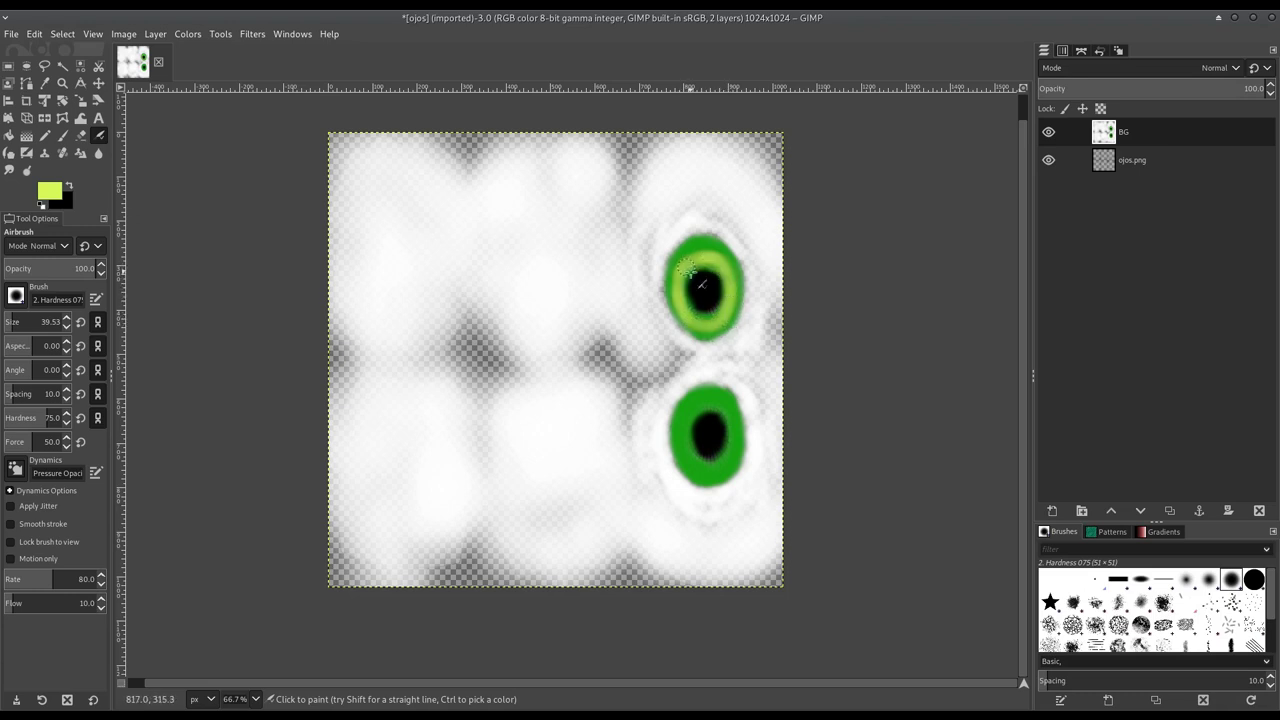
{"action": "left_click_drag", "start_coordinate": [693, 409], "coordinate": [692, 457]}
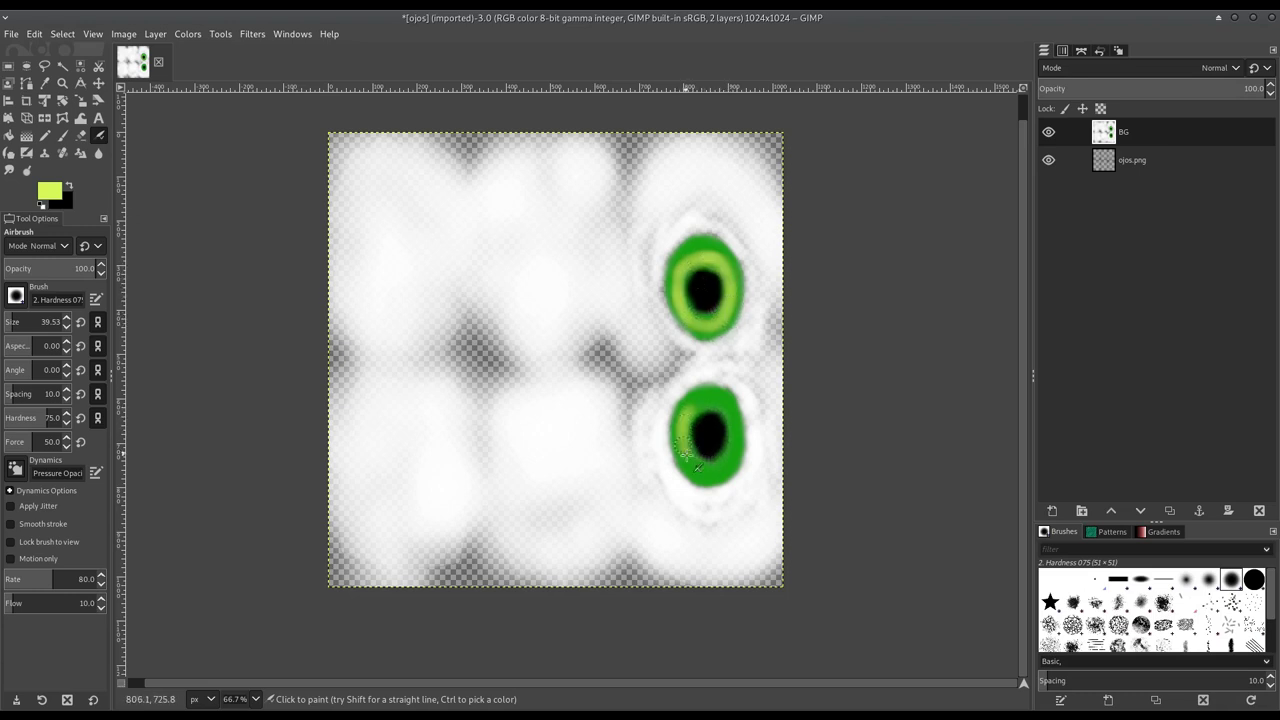
{"action": "mouse_move", "coordinate": [710, 472]}
{"action": "left_mouse_down"}
{"action": "mouse_move", "coordinate": [731, 412]}
{"action": "mouse_move", "coordinate": [707, 397]}
{"action": "mouse_move", "coordinate": [725, 461]}
{"action": "left_mouse_up"}
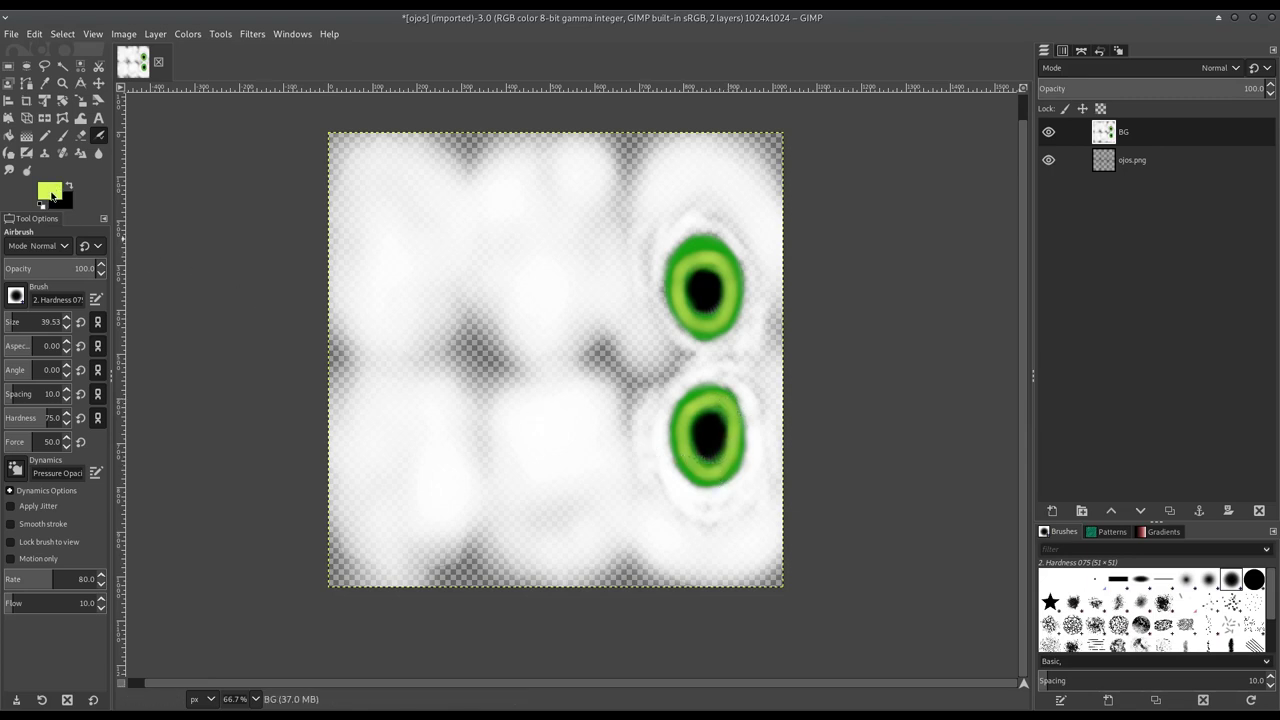
Step: Pick a dark green and reduce the airbrush size to about 21
{"action": "left_click", "coordinate": [50, 190]}
{"action": "mouse_move", "coordinate": [125, 174]}
{"action": "left_mouse_down"}
{"action": "mouse_move", "coordinate": [122, 153]}
{"action": "mouse_move", "coordinate": [108, 165]}
{"action": "left_mouse_up"}
{"action": "left_click", "coordinate": [255, 256]}
{"action": "left_click_drag", "start_coordinate": [60, 318], "coordinate": [67, 325]}
Step: Shade the outer edges of both irises with the dark green
{"action": "left_click_drag", "start_coordinate": [679, 251], "coordinate": [666, 282]}
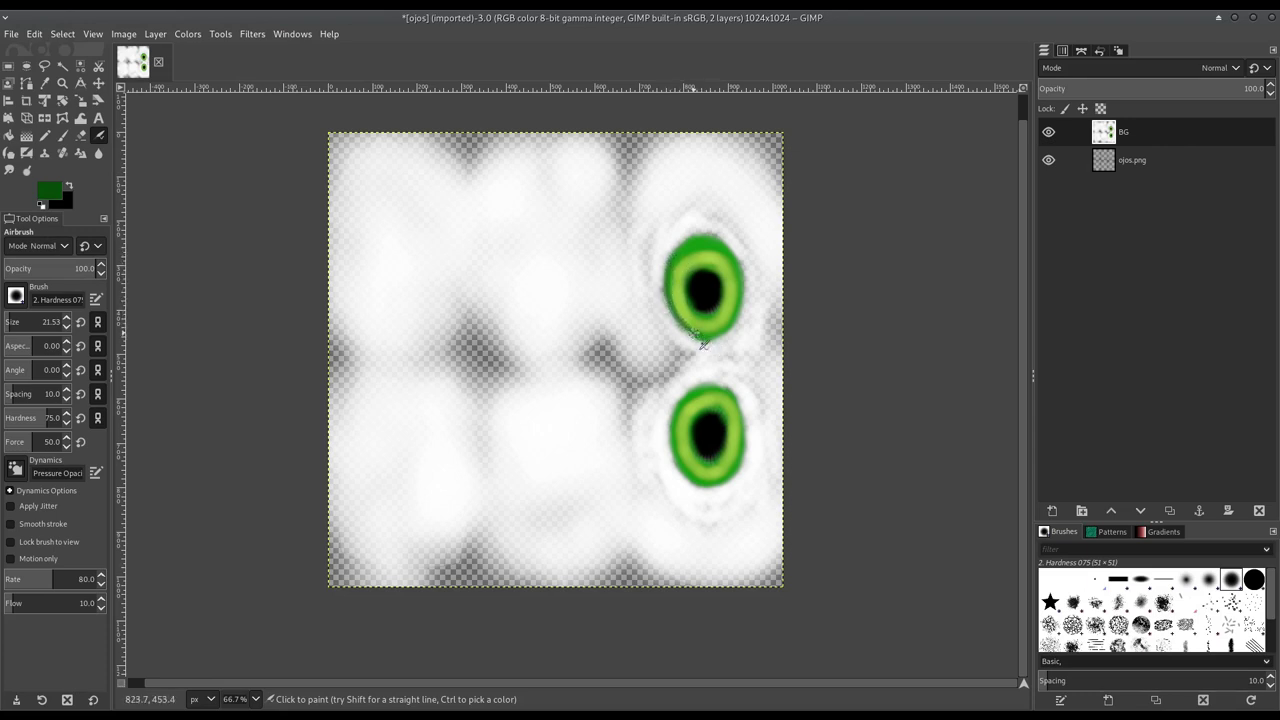
{"action": "mouse_move", "coordinate": [727, 344]}
{"action": "left_mouse_down"}
{"action": "mouse_move", "coordinate": [748, 288]}
{"action": "mouse_move", "coordinate": [749, 304]}
{"action": "mouse_move", "coordinate": [708, 237]}
{"action": "mouse_move", "coordinate": [731, 254]}
{"action": "left_mouse_up"}
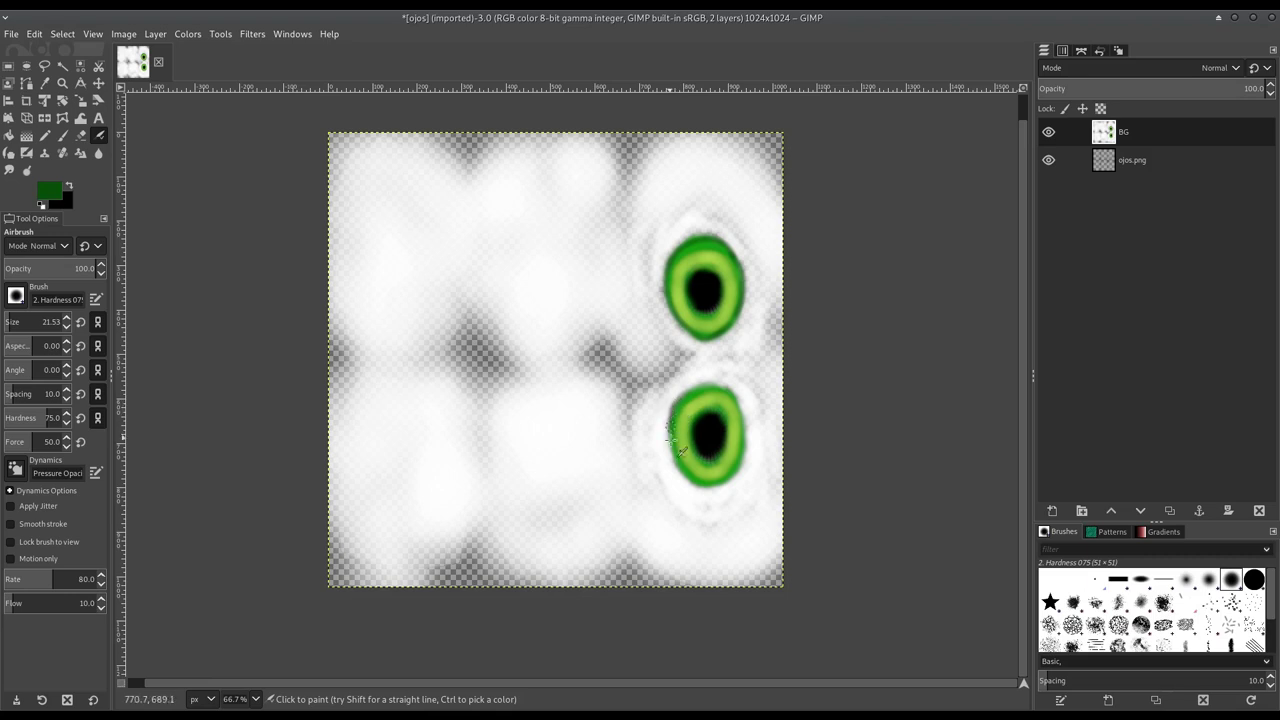
{"action": "mouse_move", "coordinate": [681, 469]}
{"action": "left_mouse_down"}
{"action": "mouse_move", "coordinate": [718, 485]}
{"action": "mouse_move", "coordinate": [746, 420]}
{"action": "left_mouse_up"}
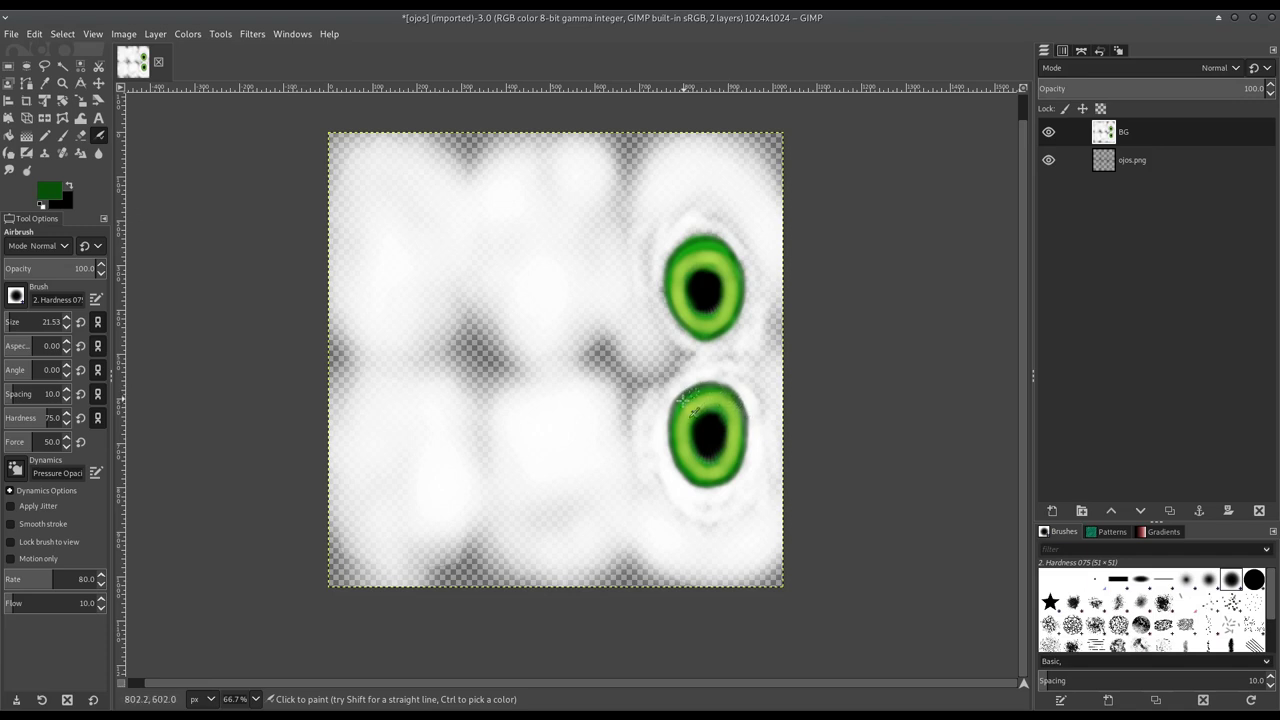
Step: Set the foreground colour to olive b3991a
{"action": "left_click", "coordinate": [48, 190]}
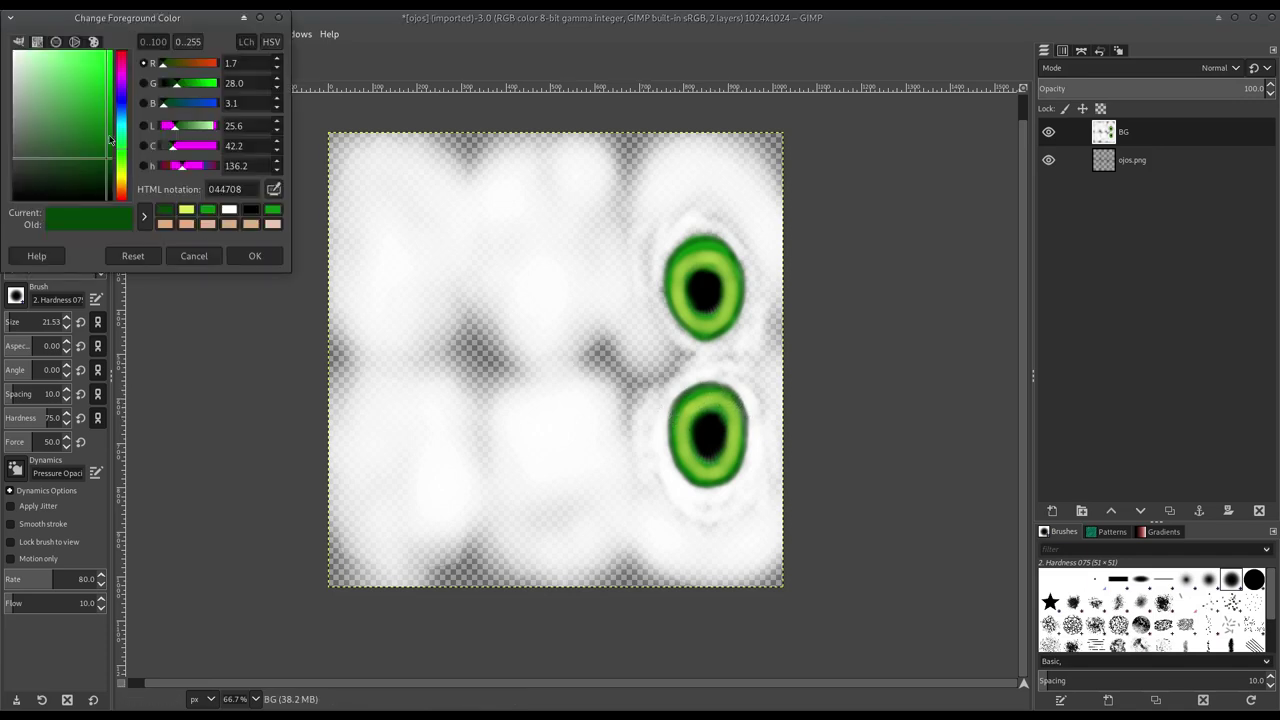
{"action": "left_click_drag", "start_coordinate": [123, 158], "coordinate": [127, 183]}
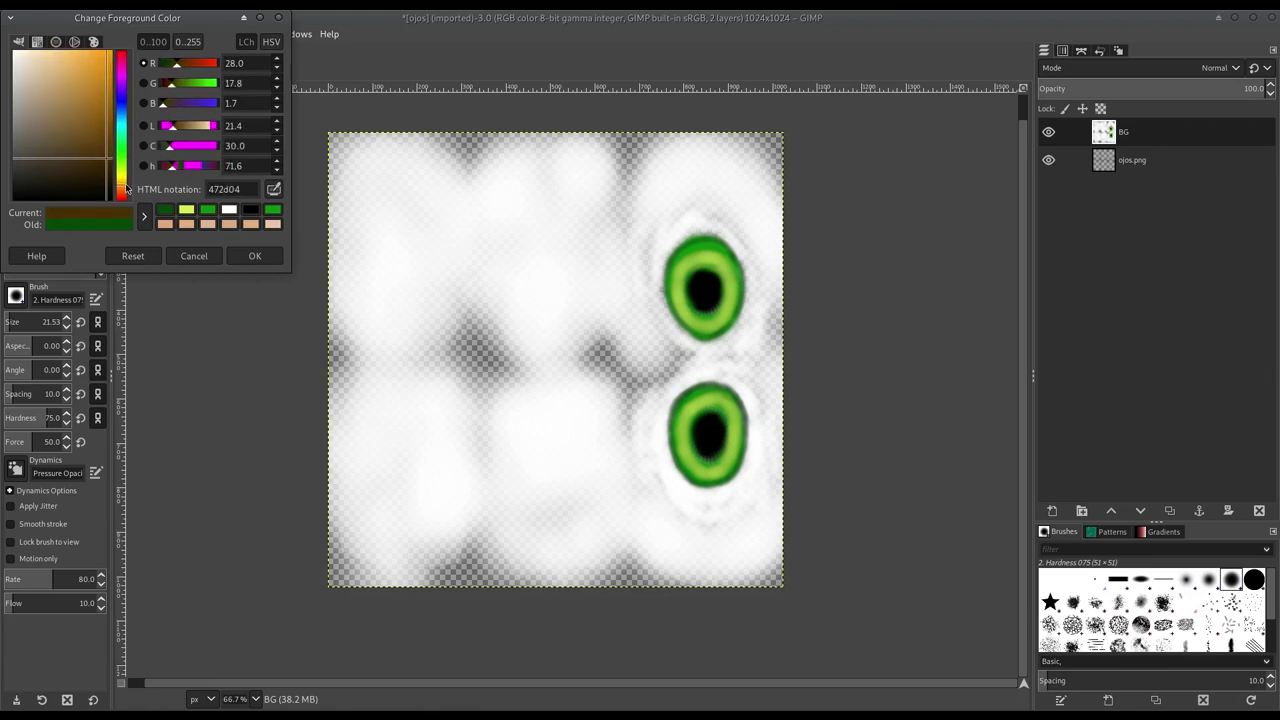
{"action": "left_click_drag", "start_coordinate": [101, 137], "coordinate": [98, 96]}
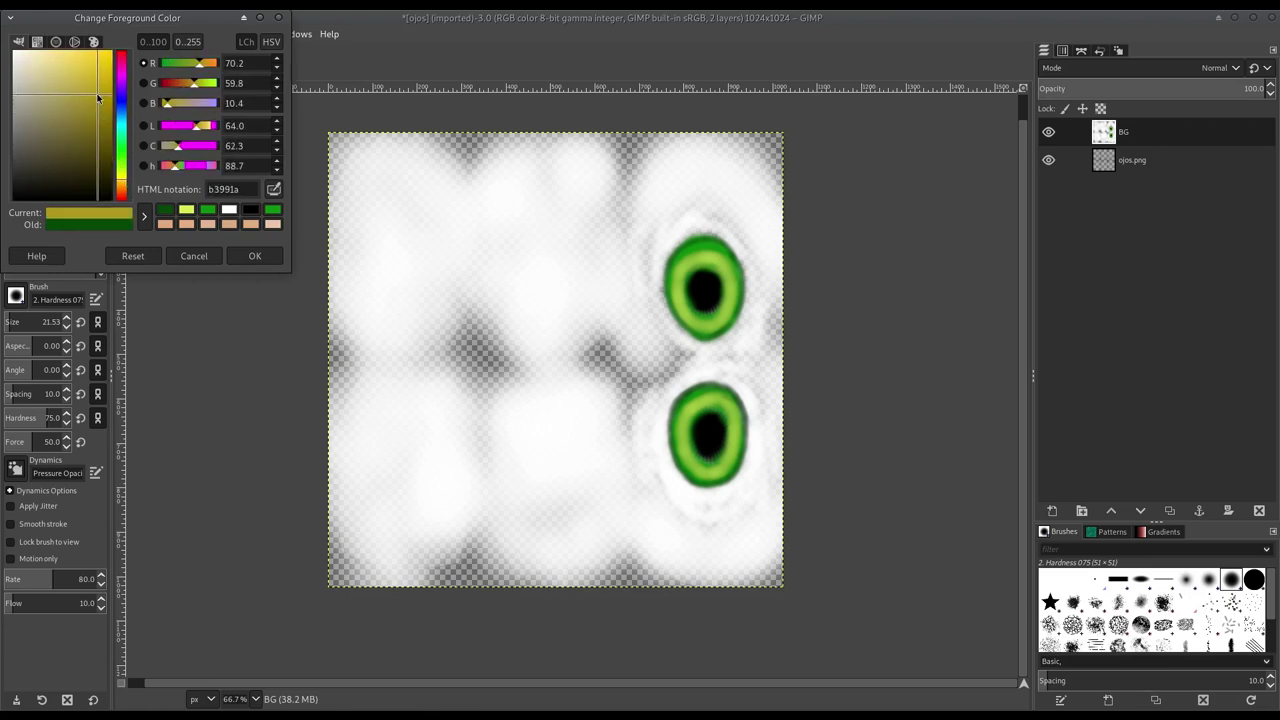
{"action": "left_click", "coordinate": [695, 275]}
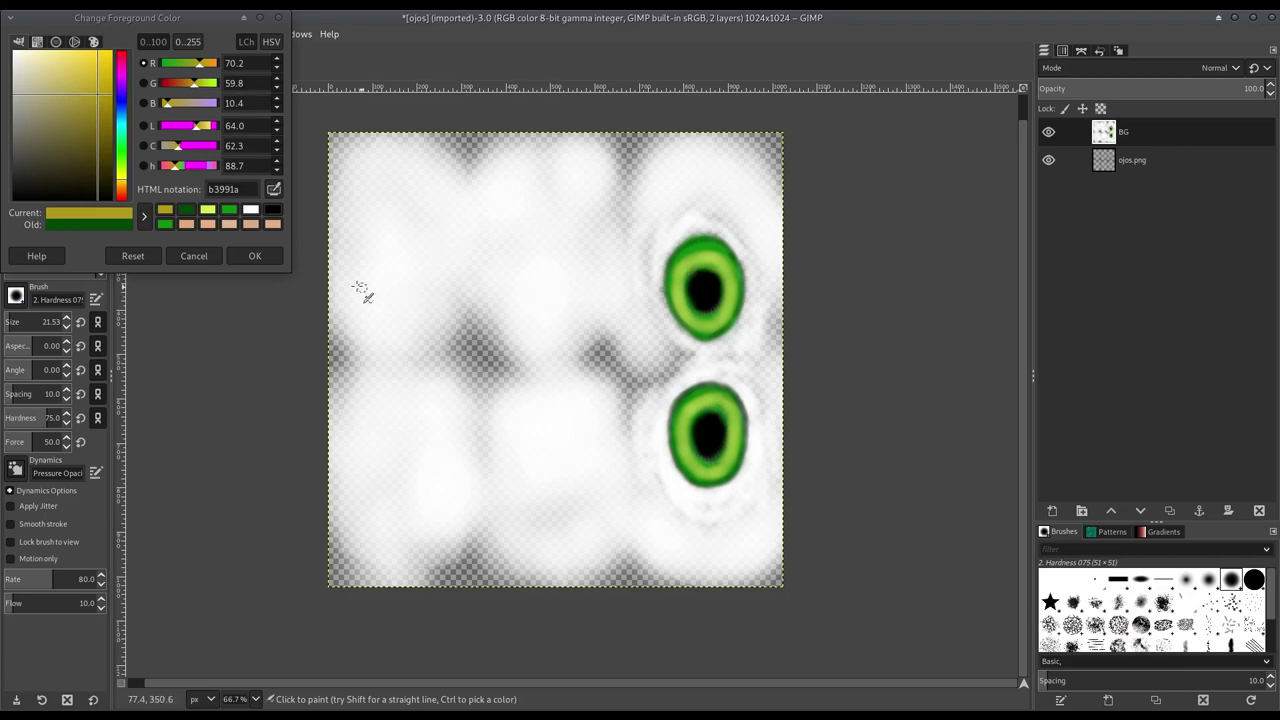
{"action": "left_click", "coordinate": [451, 263]}
Step: Airbrush an olive ring around both black pupils
{"action": "mouse_move", "coordinate": [691, 268]}
{"action": "left_mouse_down"}
{"action": "mouse_move", "coordinate": [696, 313]}
{"action": "mouse_move", "coordinate": [709, 314]}
{"action": "mouse_move", "coordinate": [709, 264]}
{"action": "left_mouse_up"}
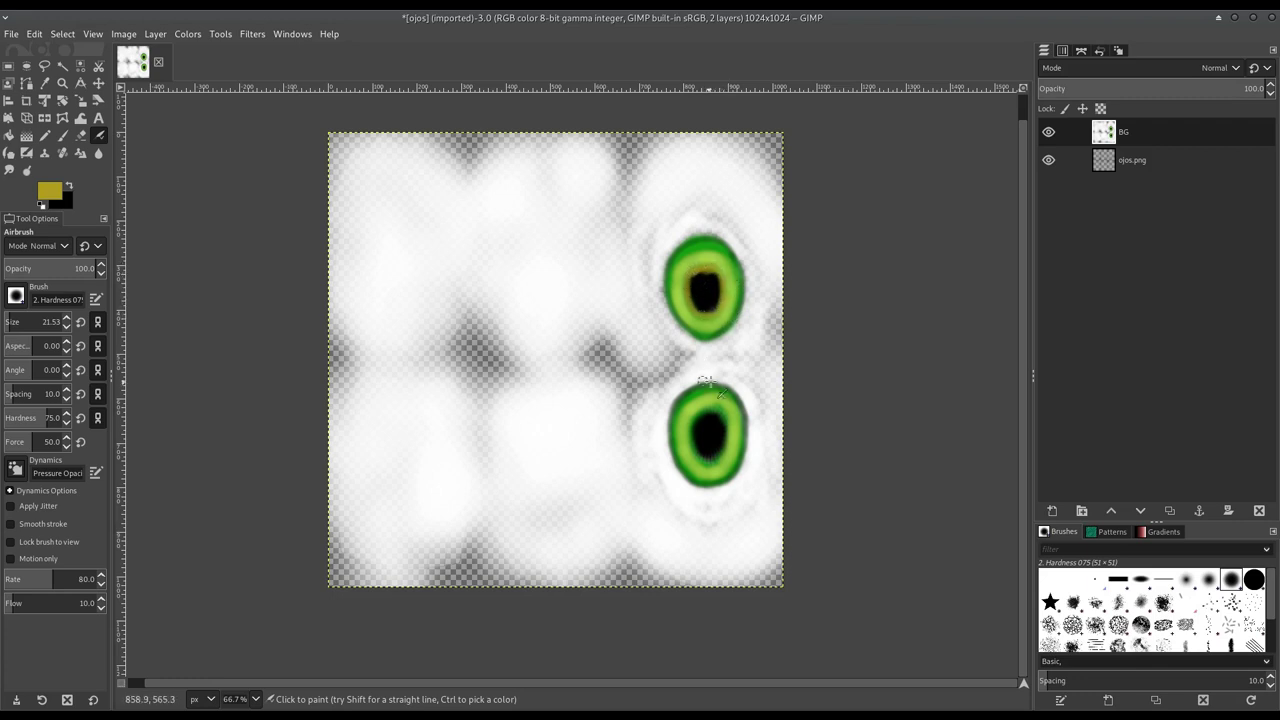
{"action": "left_click_drag", "start_coordinate": [748, 266], "coordinate": [695, 270]}
{"action": "left_click_drag", "start_coordinate": [695, 447], "coordinate": [723, 452]}
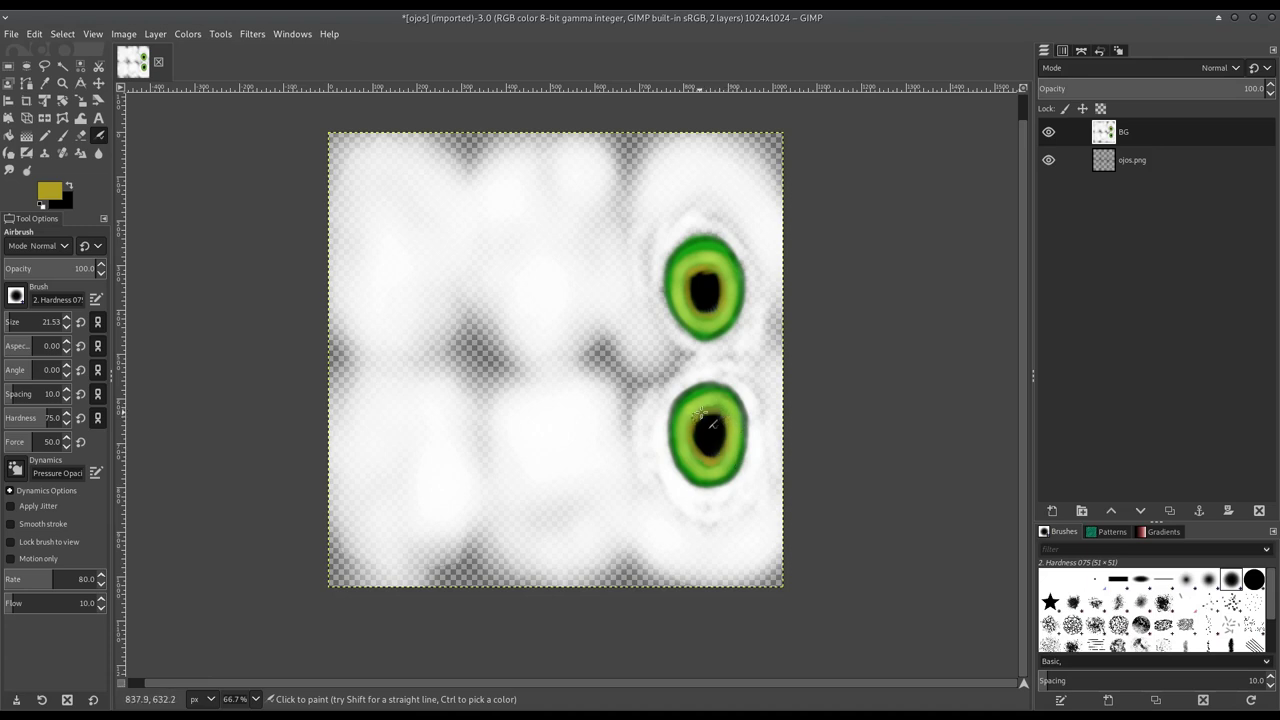
{"action": "left_click_drag", "start_coordinate": [699, 412], "coordinate": [722, 410]}
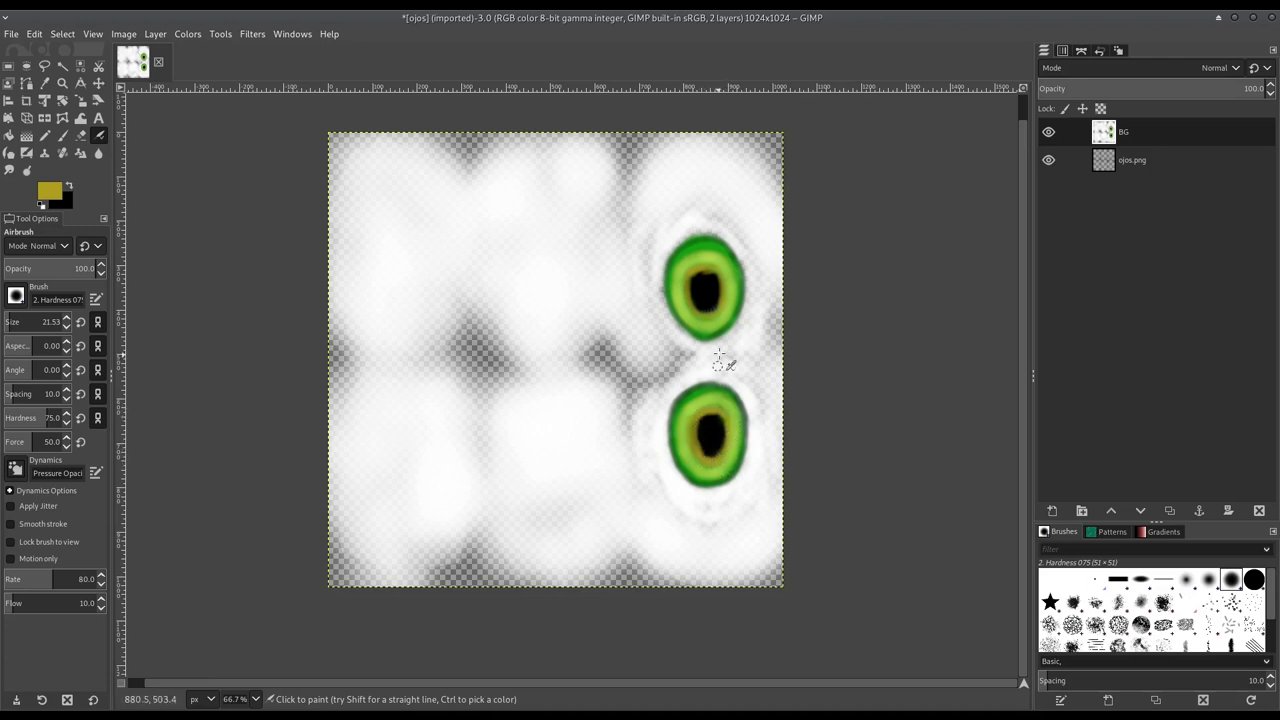
Step: Close the stray context menu and open Export As for ojos.png in the tiger folder
{"action": "key", "text": "shift+s"}
{"action": "right_click", "coordinate": [733, 326]}
{"action": "key", "text": "Escape"}
{"action": "key", "text": "a"}
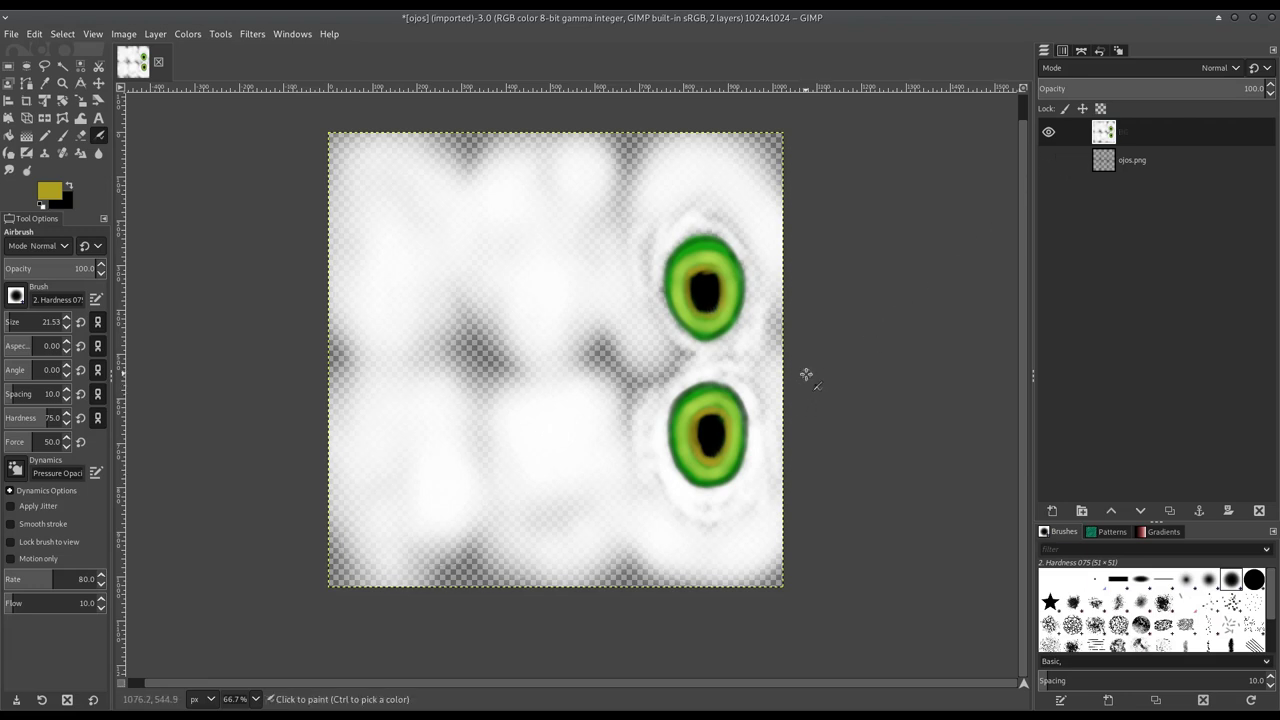
{"action": "key", "text": "ctrl+shift+e"}
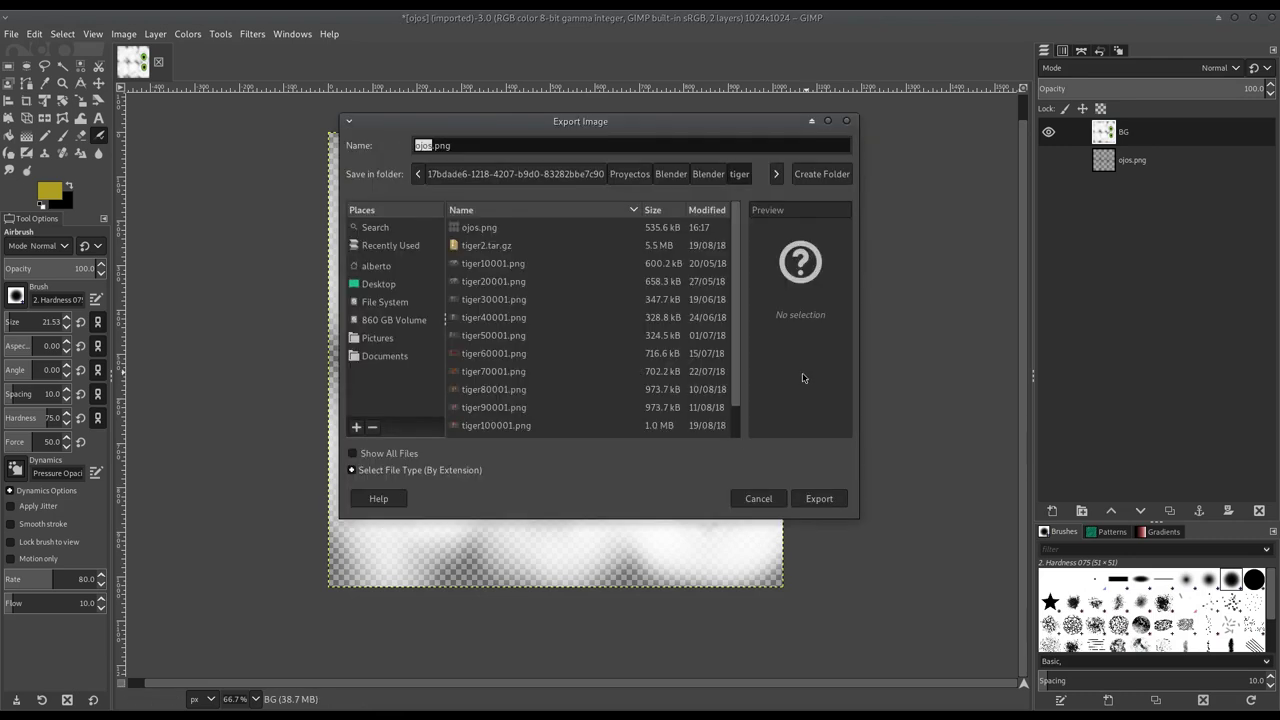
Step: Overwrite ojos.png with the painted texture, then quit GIMP discarding unsaved changes
{"action": "left_click", "coordinate": [812, 499]}
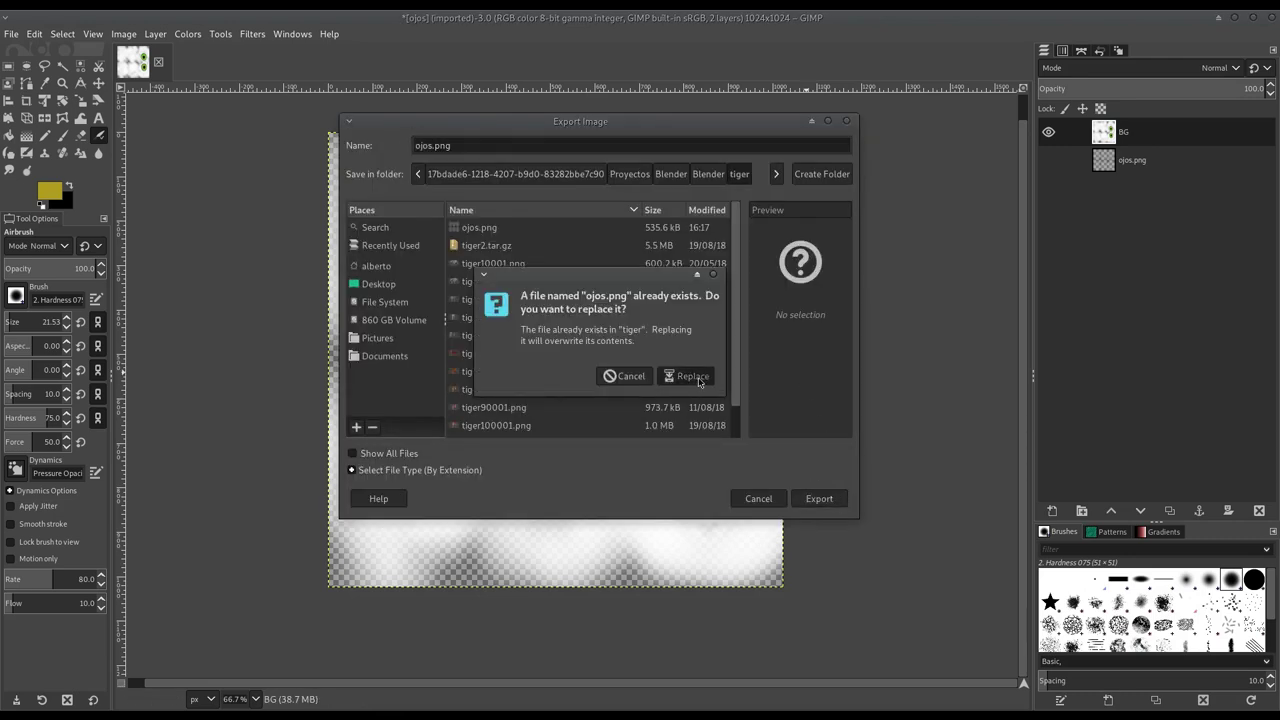
{"action": "left_click", "coordinate": [695, 376]}
{"action": "left_click", "coordinate": [699, 486]}
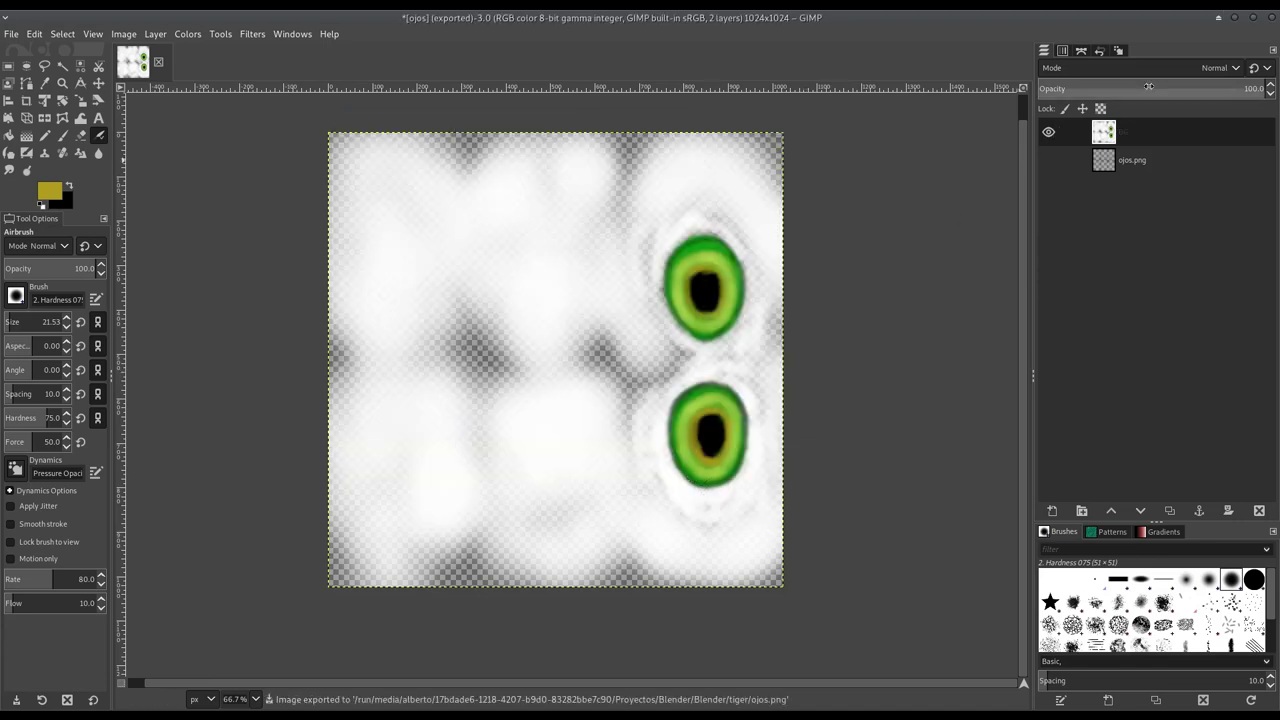
{"action": "left_click", "coordinate": [1274, 20]}
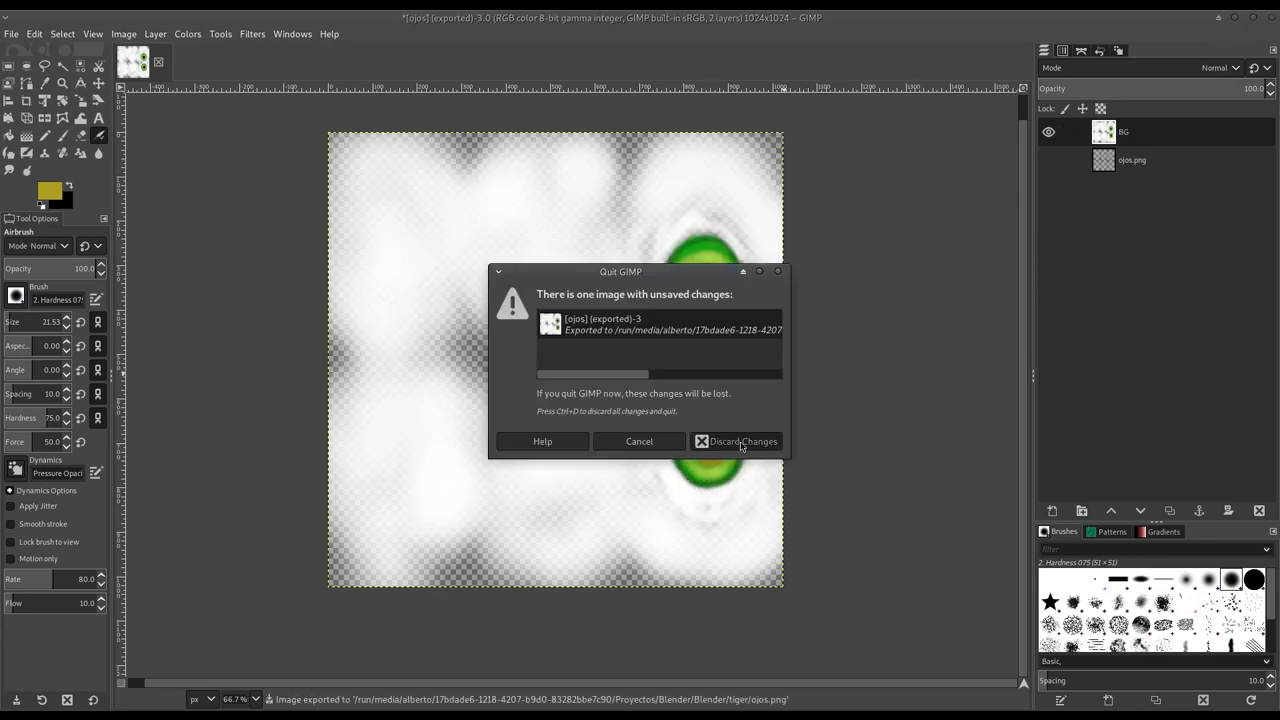
{"action": "left_click", "coordinate": [738, 440]}
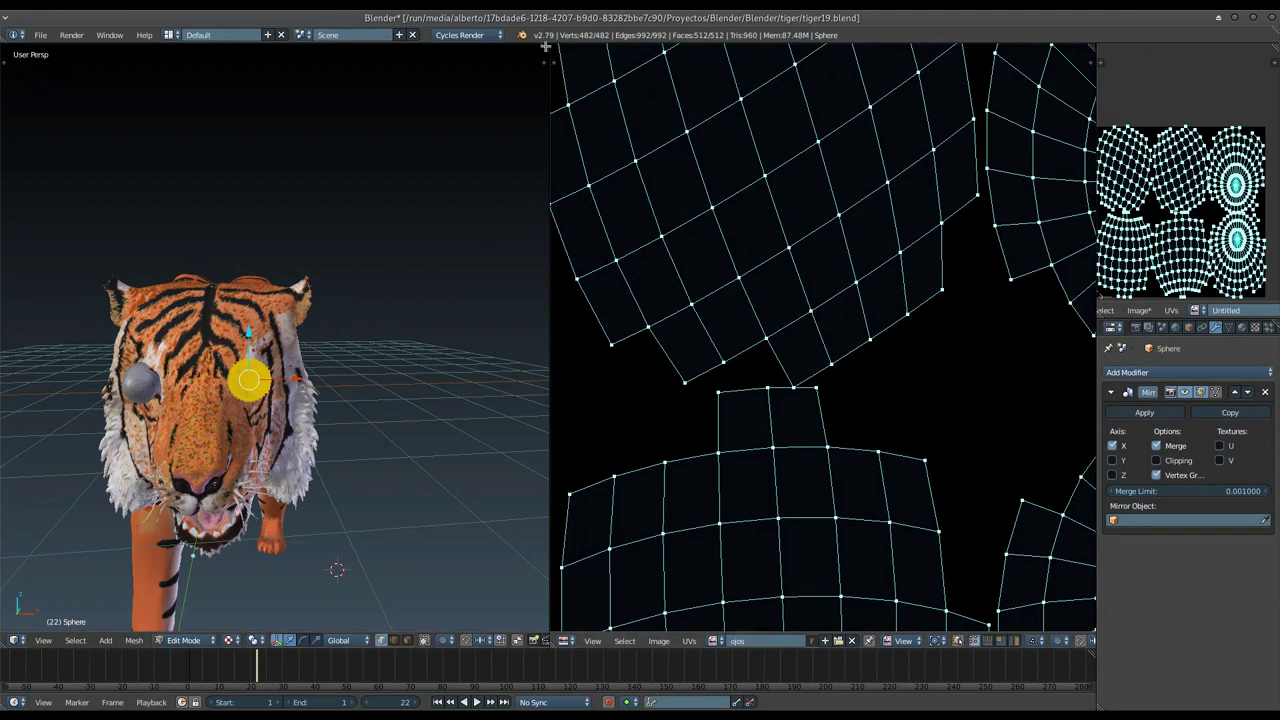
Step: Turn the UV editor area into a Node Editor and create a new material for the sphere
{"action": "left_click", "coordinate": [564, 641]}
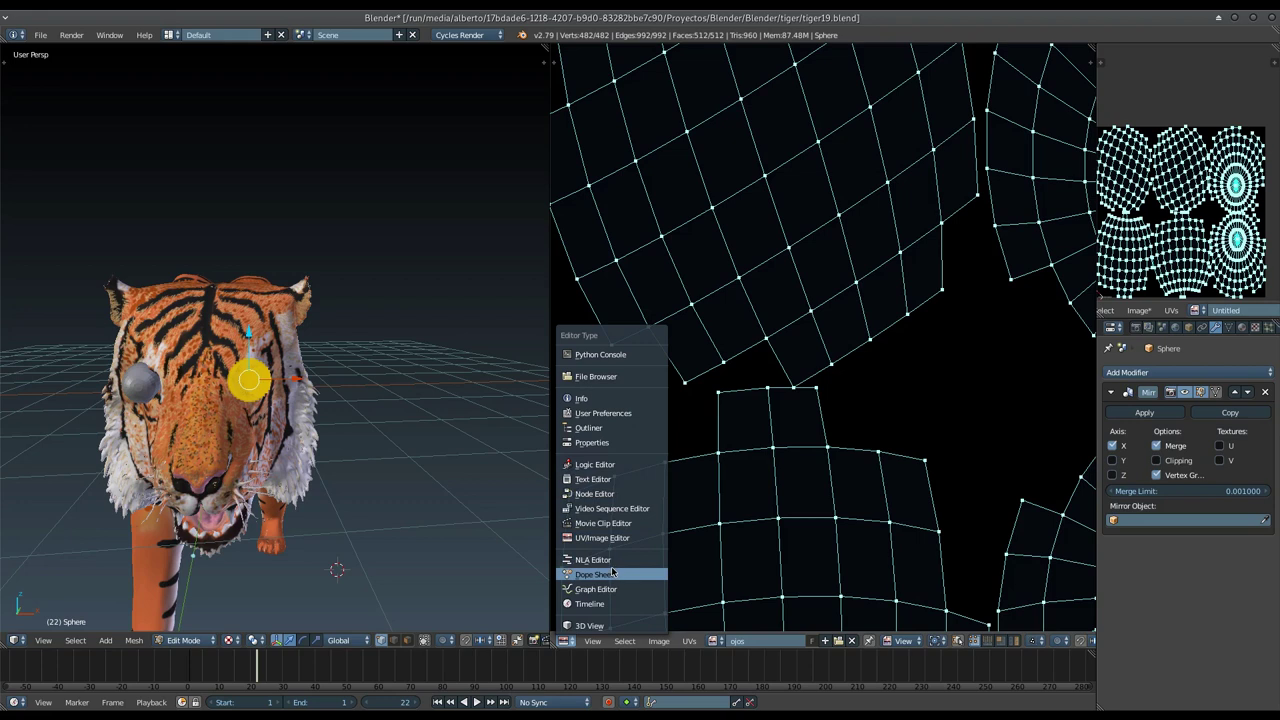
{"action": "left_click", "coordinate": [608, 493]}
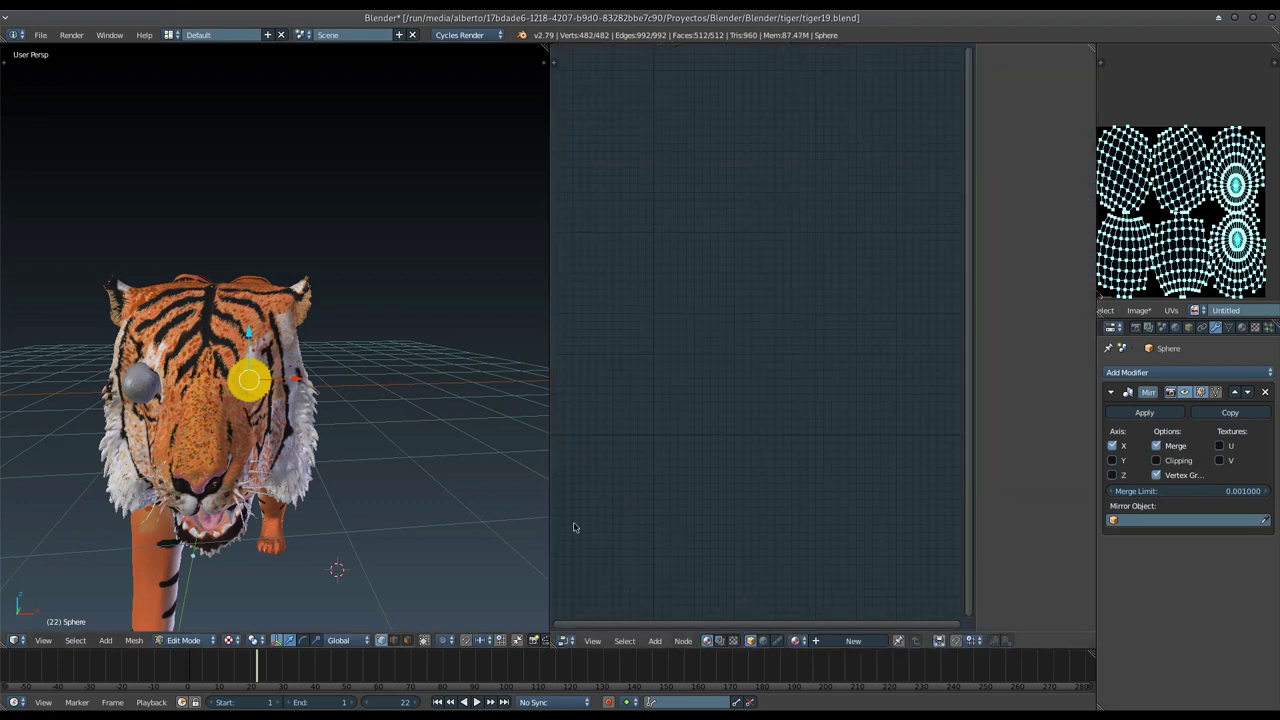
{"action": "left_click", "coordinate": [845, 641]}
Step: Replace the Diffuse BSDF with a Principled BSDF wired into the Material Output Surface
{"action": "left_click", "coordinate": [683, 319]}
{"action": "key", "text": "x"}
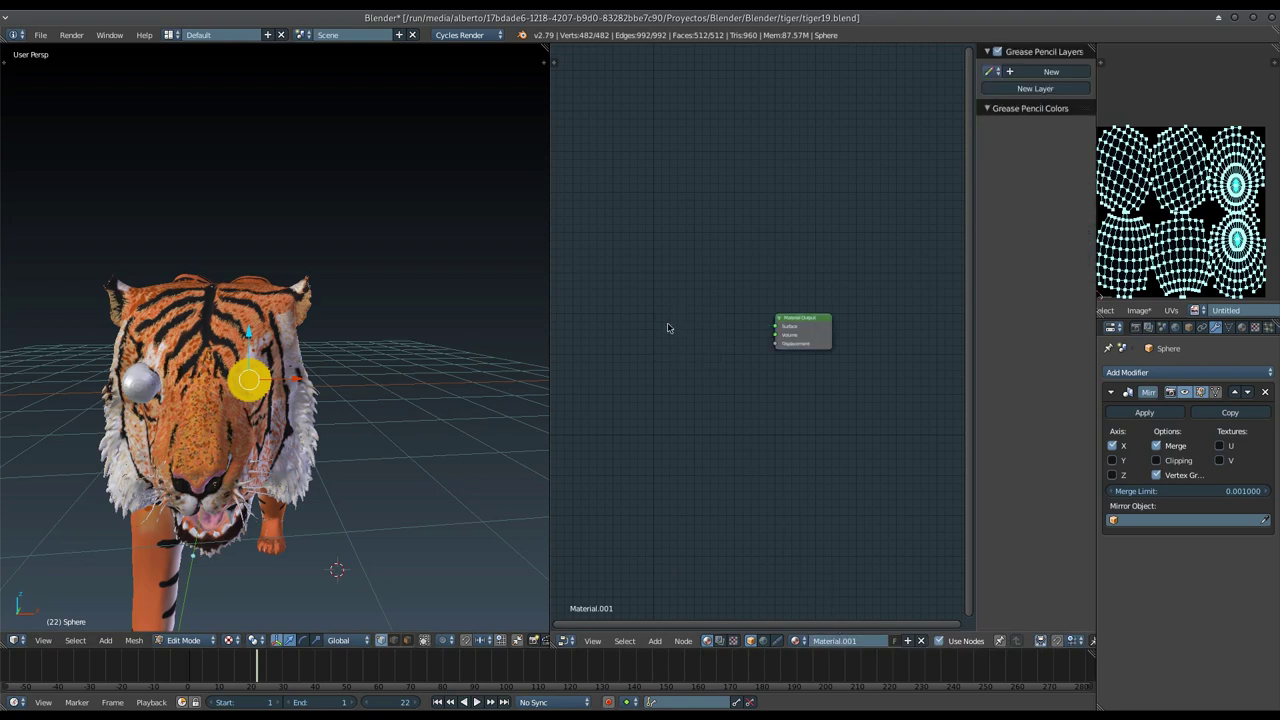
{"action": "key", "text": "shift+a"}
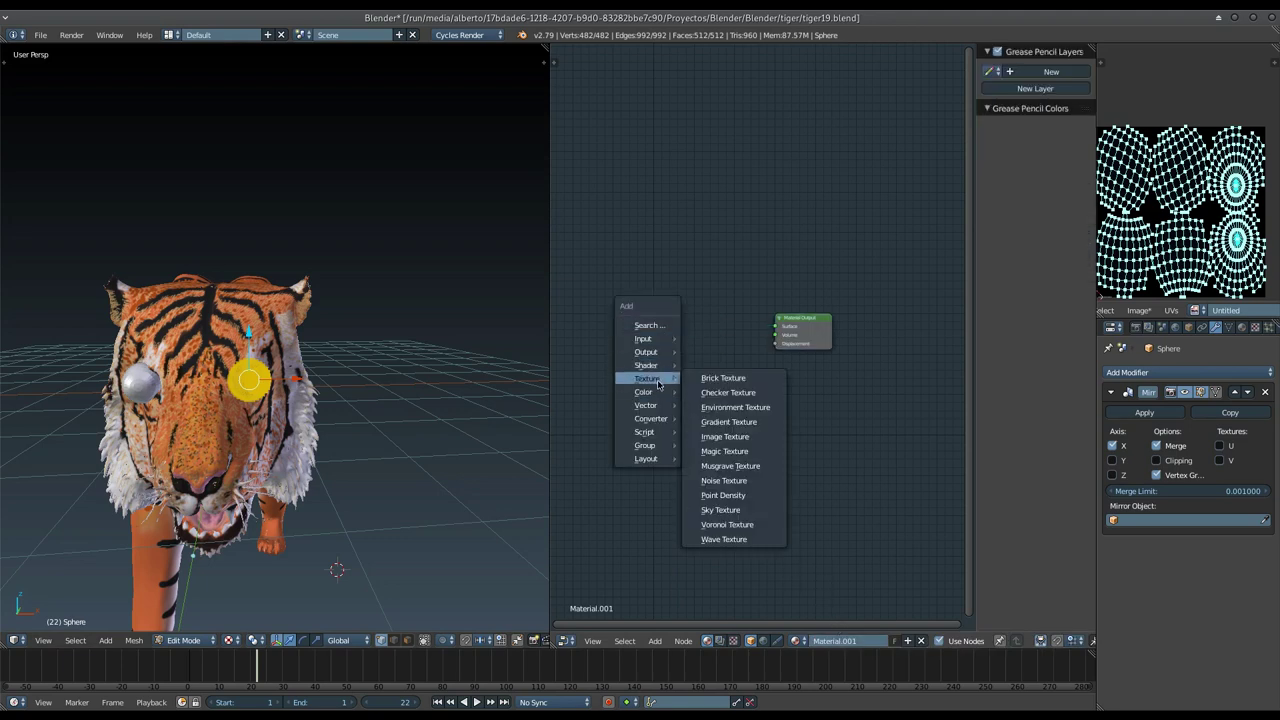
{"action": "mouse_move", "coordinate": [646, 365]}
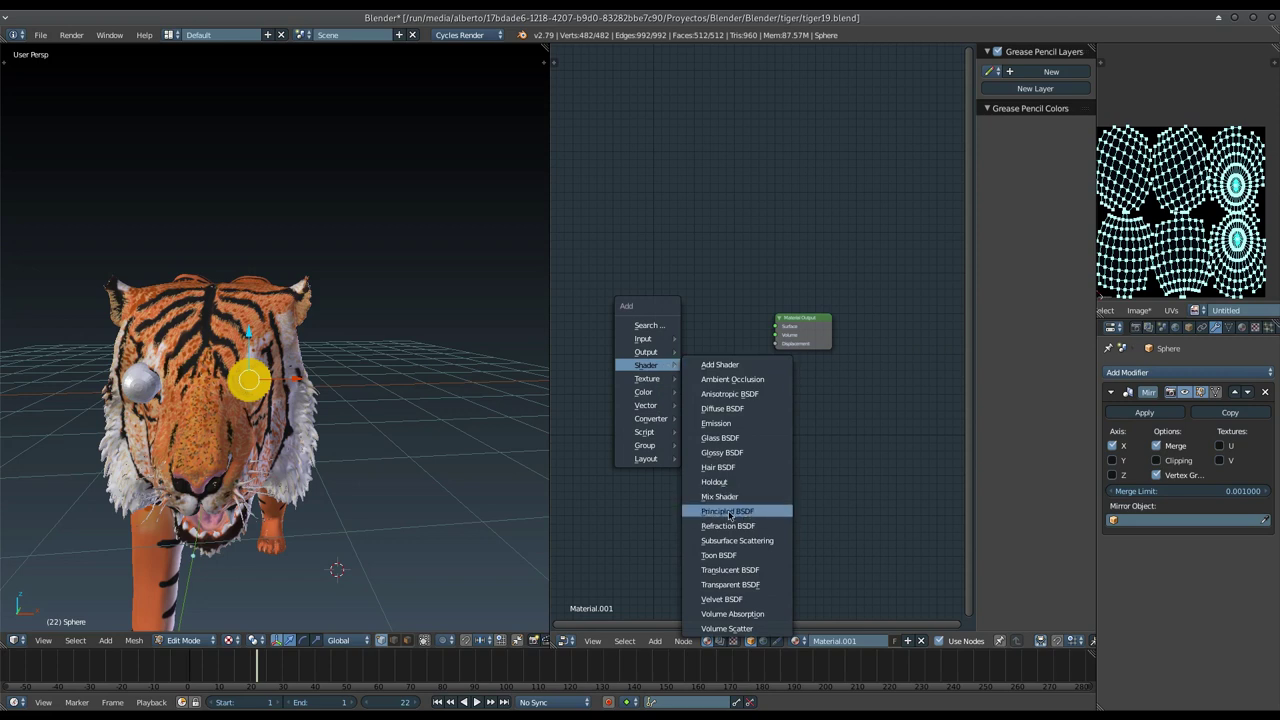
{"action": "left_click", "coordinate": [730, 512]}
{"action": "left_click", "coordinate": [620, 260]}
{"action": "left_click_drag", "start_coordinate": [694, 304], "coordinate": [776, 328]}
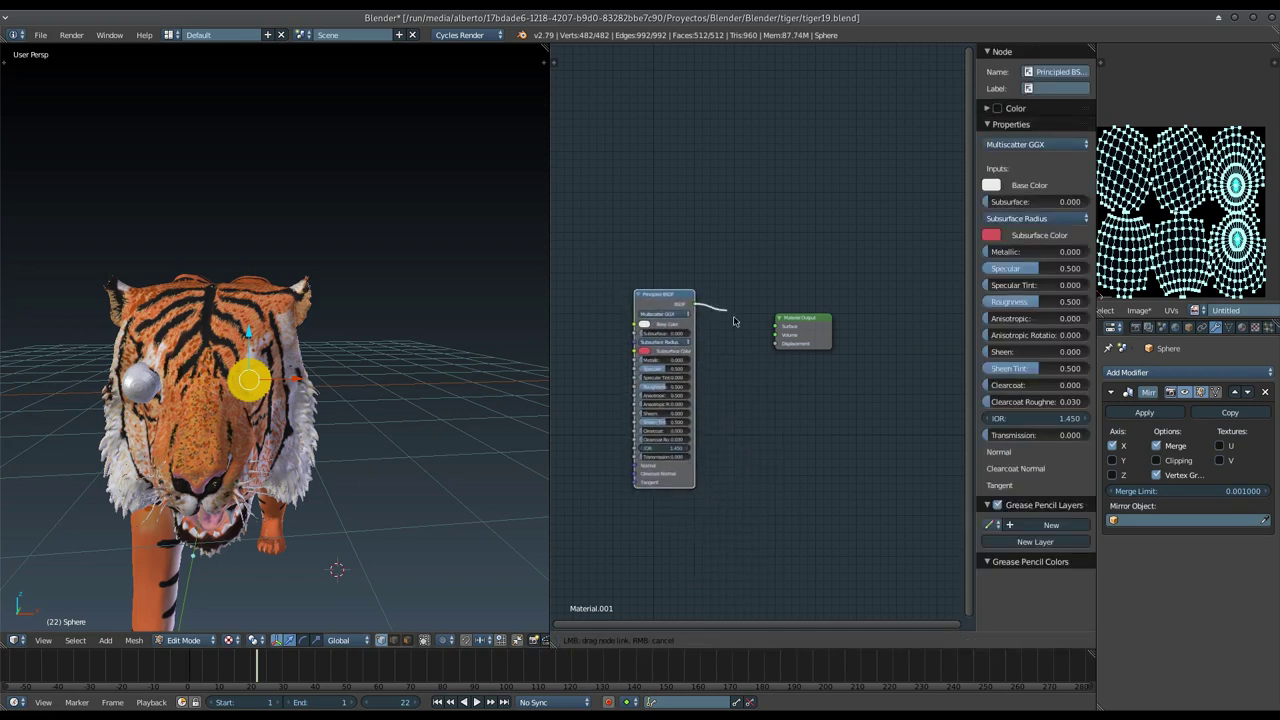
{"action": "middle_click_drag", "start_coordinate": [553, 389], "coordinate": [665, 398]}
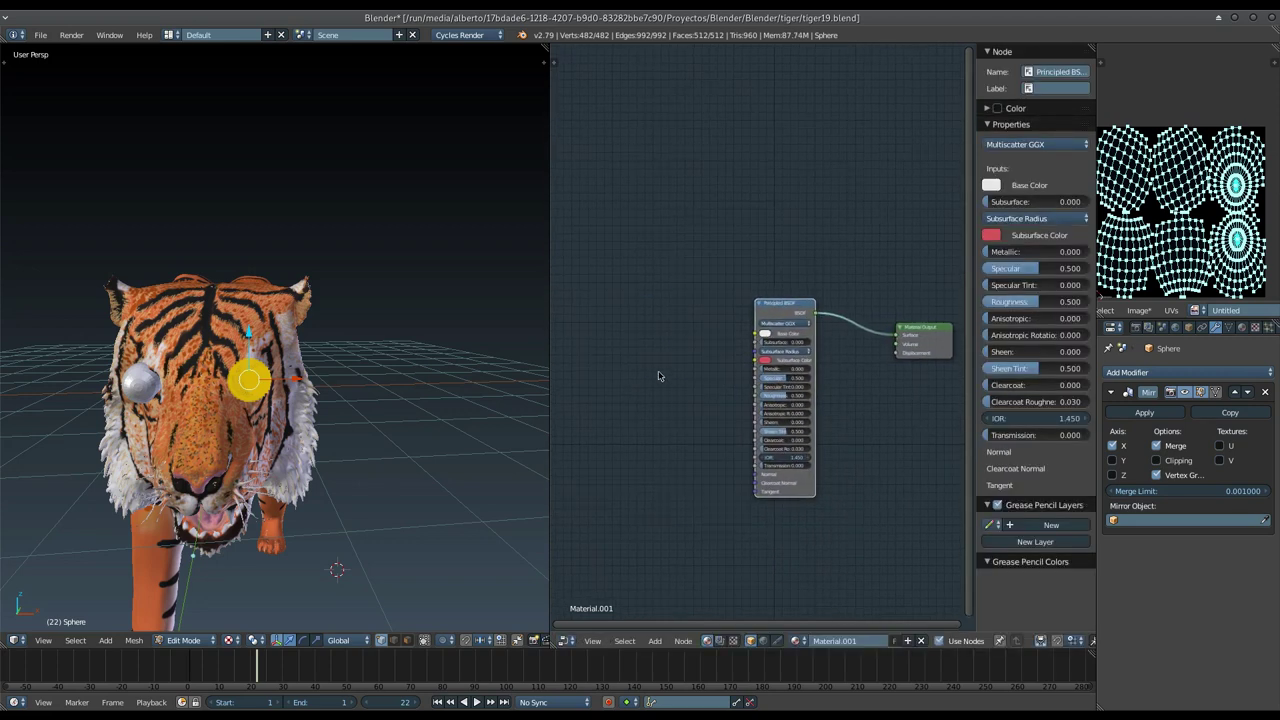
{"action": "scroll", "coordinate": [669, 370], "scroll_direction": "up", "scroll_amount": 1}
{"action": "scroll", "coordinate": [669, 371], "scroll_direction": "up", "scroll_amount": 1}
{"action": "scroll", "coordinate": [654, 377], "scroll_direction": "up", "scroll_amount": 1}
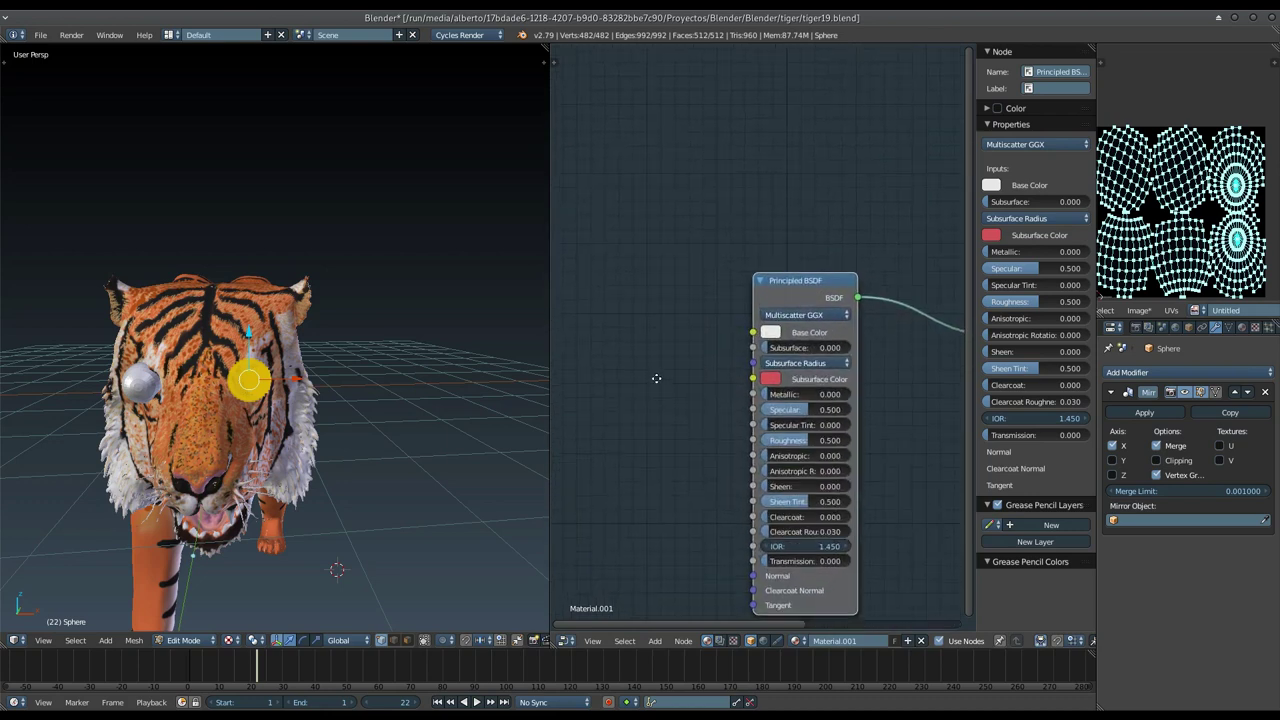
{"action": "scroll", "coordinate": [648, 345], "scroll_direction": "down", "scroll_amount": 2, "text": "shift"}
{"action": "key", "text": "shift+a"}
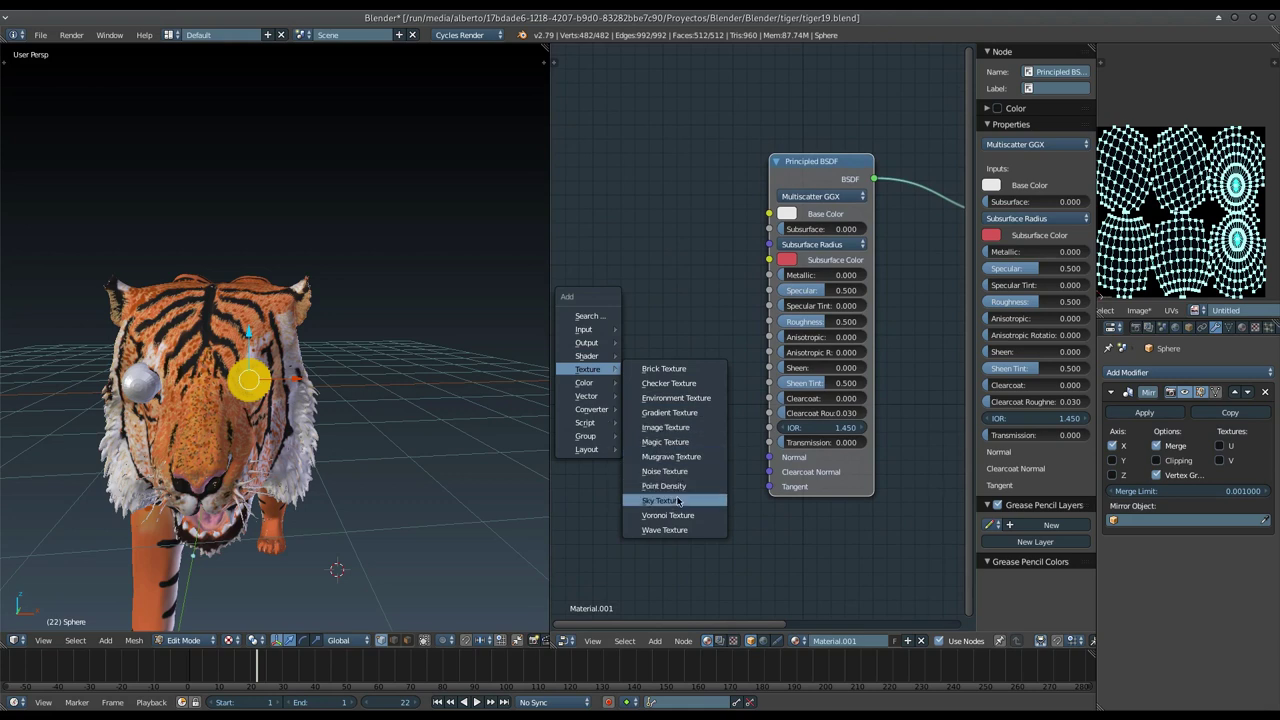
Step: Add an Image Texture node loading ojos.png and link its Color to Base Color
{"action": "left_click", "coordinate": [680, 428]}
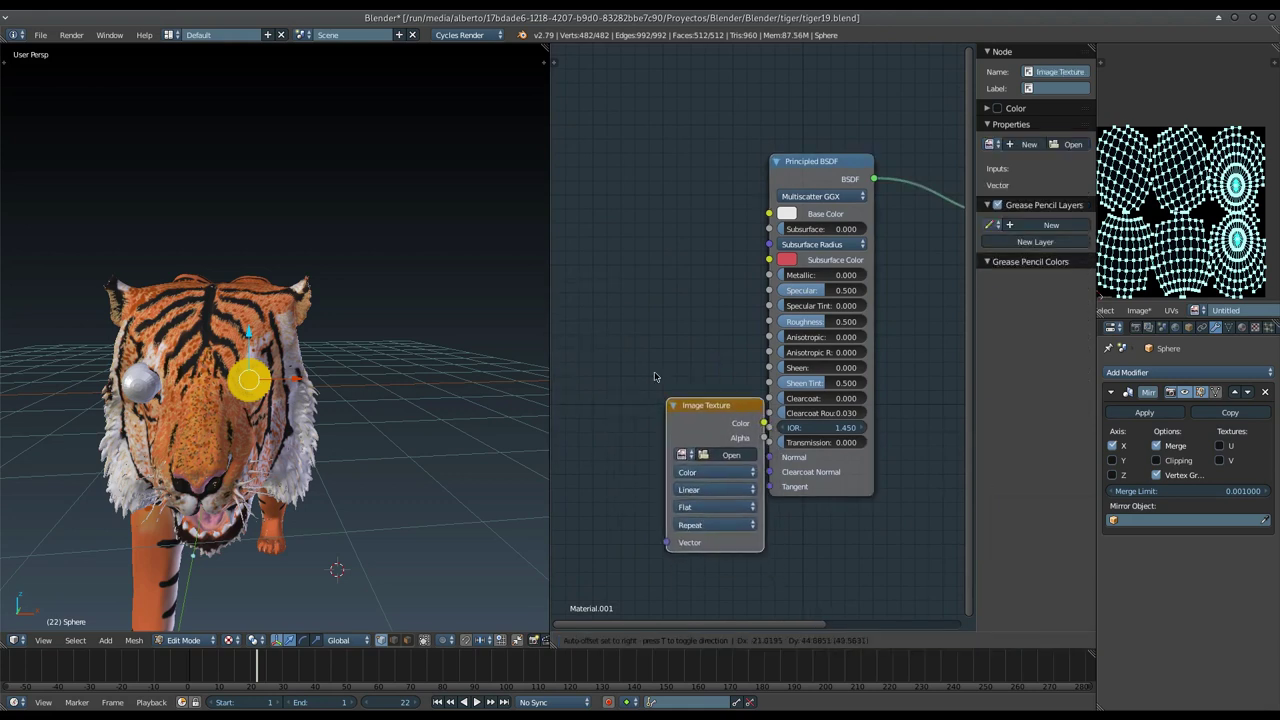
{"action": "left_click", "coordinate": [588, 231]}
{"action": "left_click", "coordinate": [654, 285]}
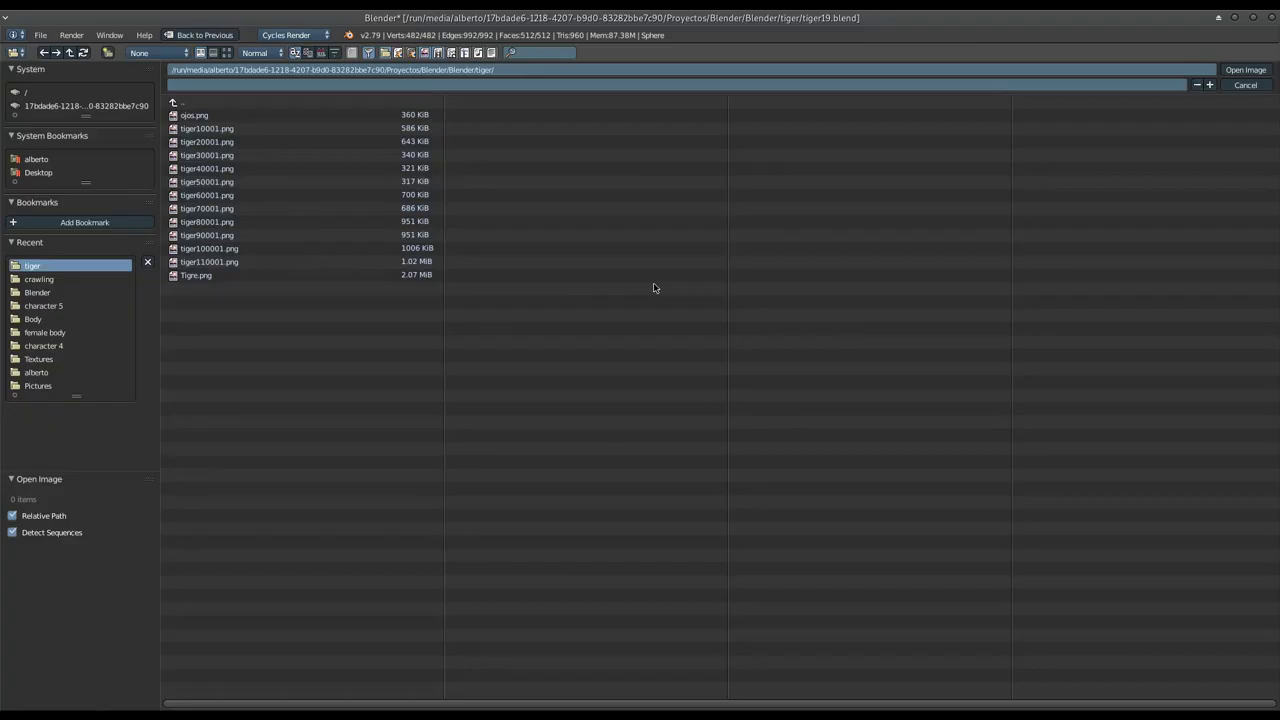
{"action": "left_click", "coordinate": [226, 116]}
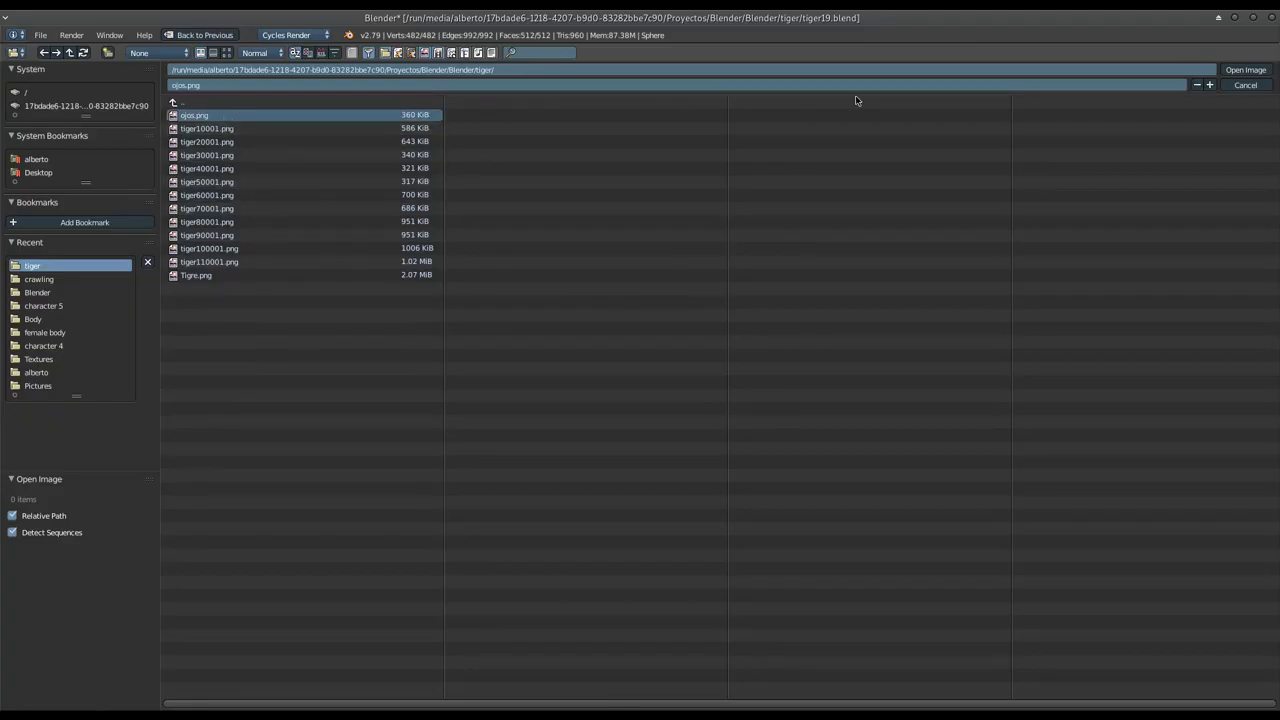
{"action": "left_click", "coordinate": [1245, 70]}
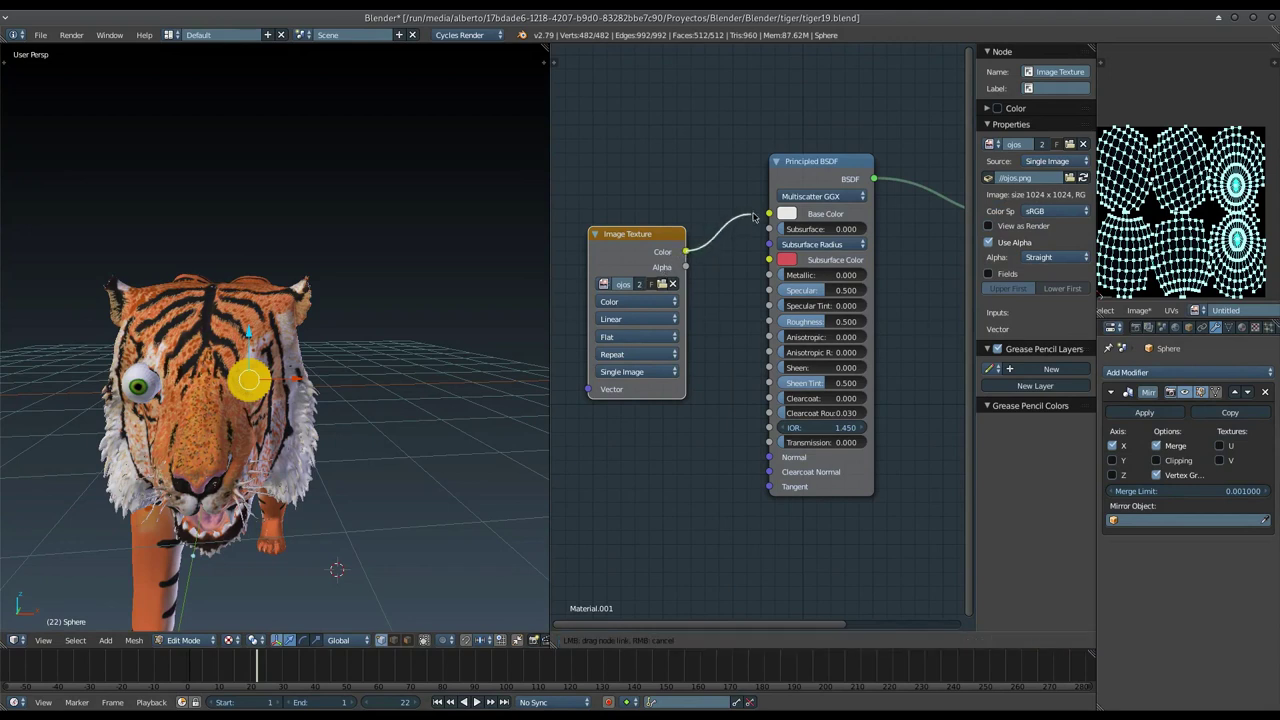
{"action": "left_click_drag", "start_coordinate": [685, 251], "coordinate": [769, 213]}
Step: In Object Mode, shade the eye spheres smooth and merge the node editor into the 3D view
{"action": "middle_click_drag", "start_coordinate": [316, 433], "coordinate": [325, 432]}
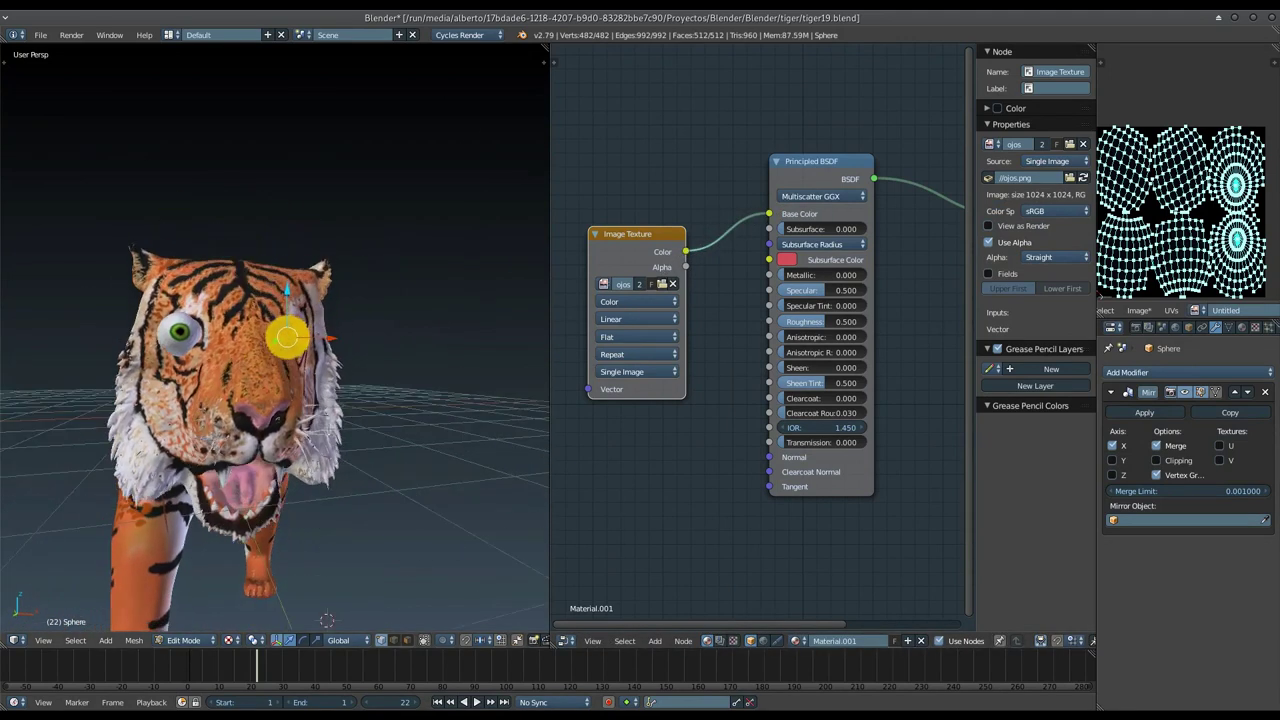
{"action": "key", "text": "t"}
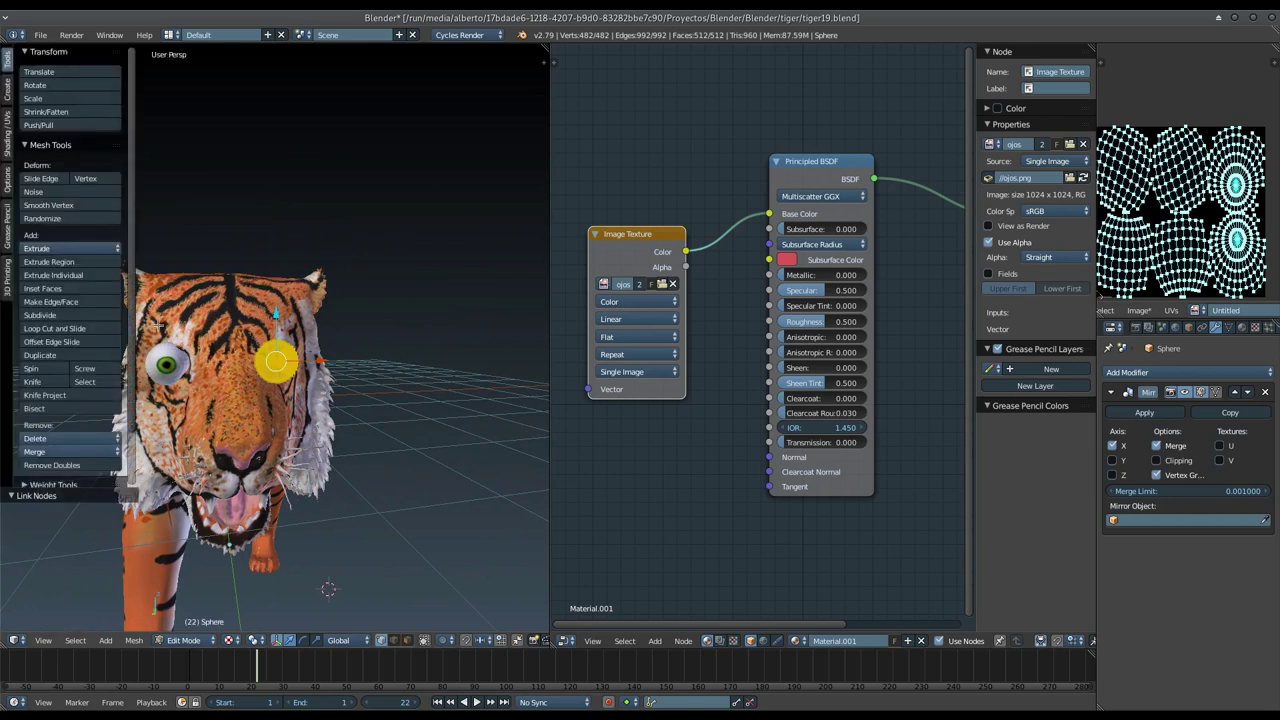
{"action": "key", "text": "Tab"}
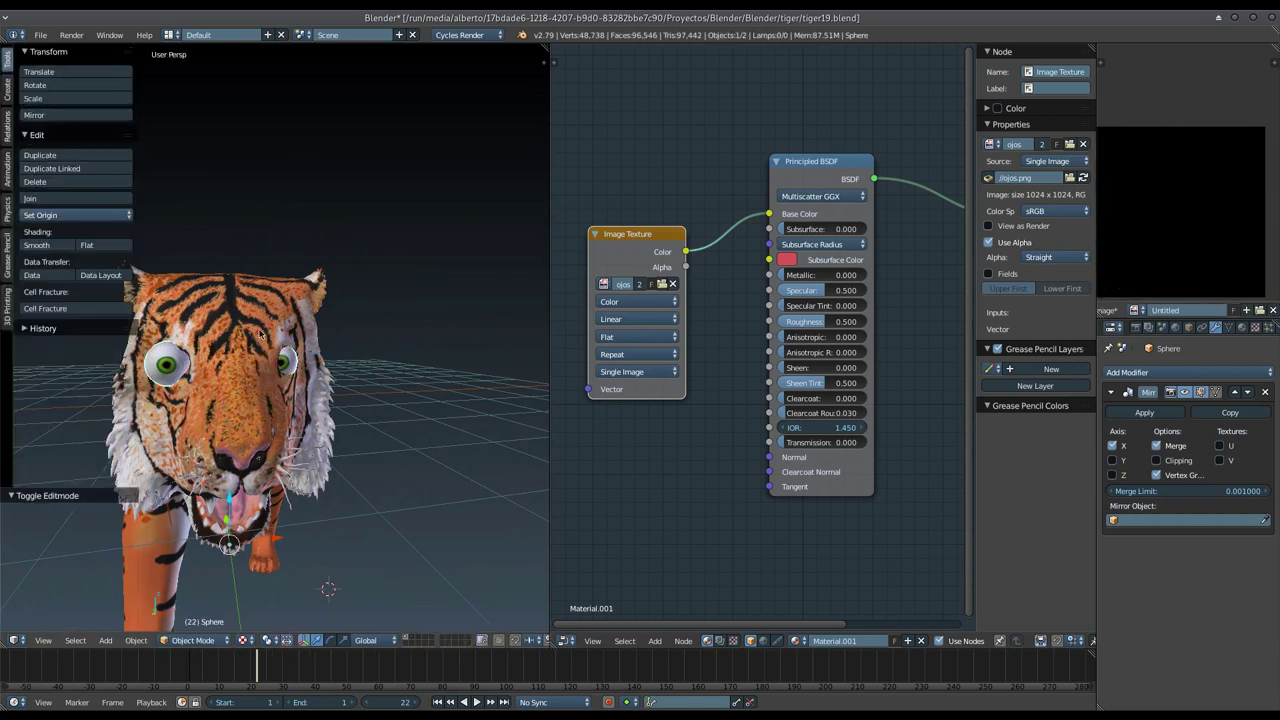
{"action": "left_click", "coordinate": [40, 245]}
{"action": "middle_click_drag", "start_coordinate": [352, 383], "coordinate": [430, 356]}
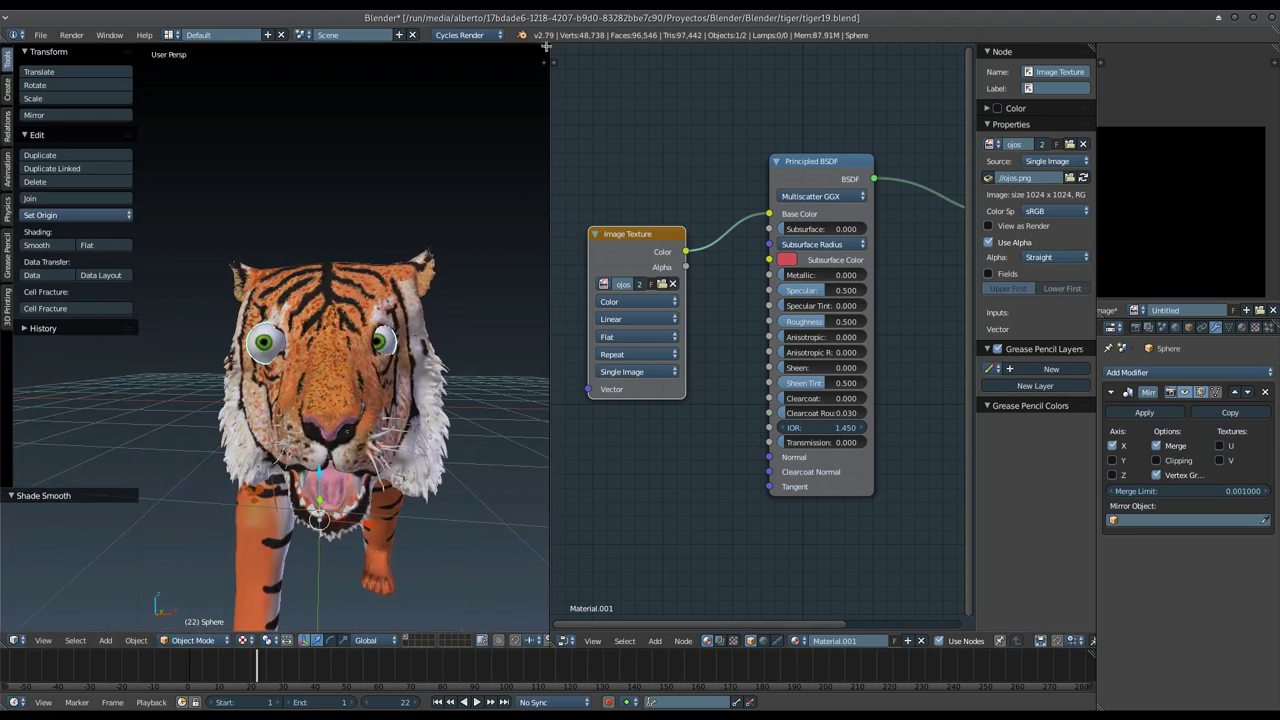
{"action": "left_click_drag", "start_coordinate": [546, 46], "coordinate": [558, 52]}
{"action": "middle_click_drag", "start_coordinate": [614, 287], "coordinate": [604, 303]}
{"action": "middle_click_drag", "start_coordinate": [671, 380], "coordinate": [636, 344]}
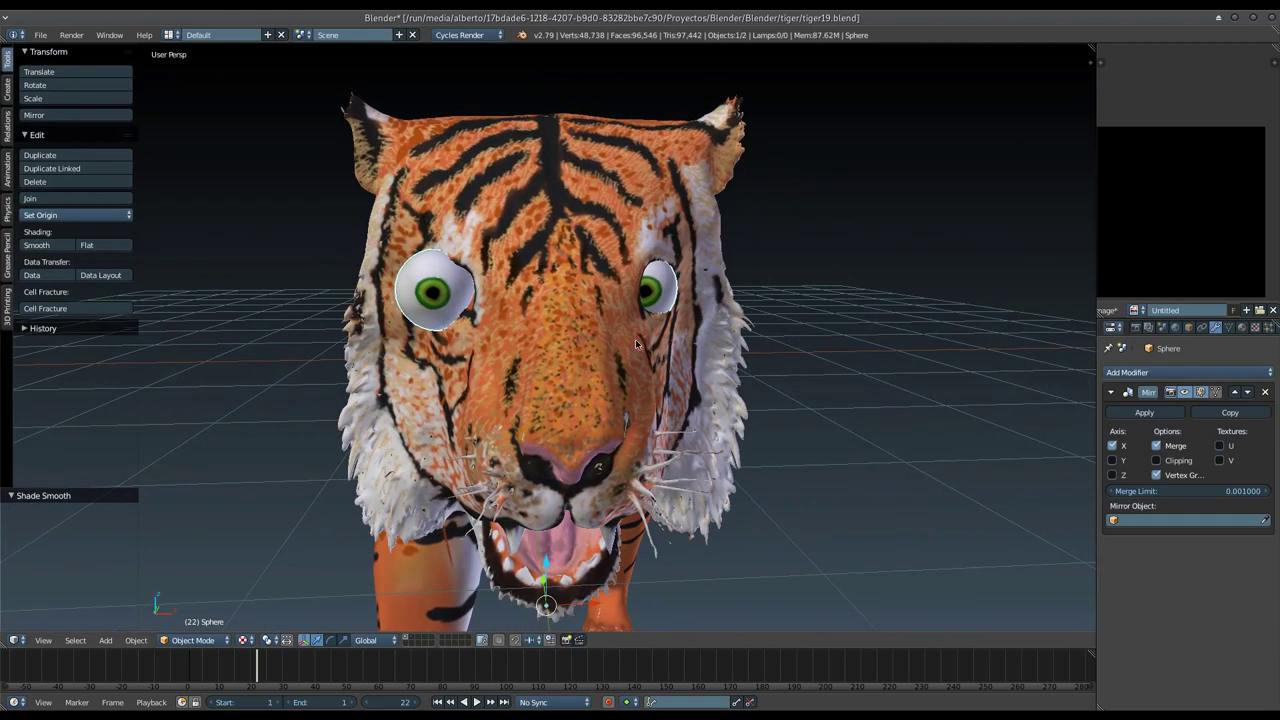
Step: Apply the Mirror modifier, then select the right eye's linked mesh and separate it by selection
{"action": "left_click", "coordinate": [1140, 413]}
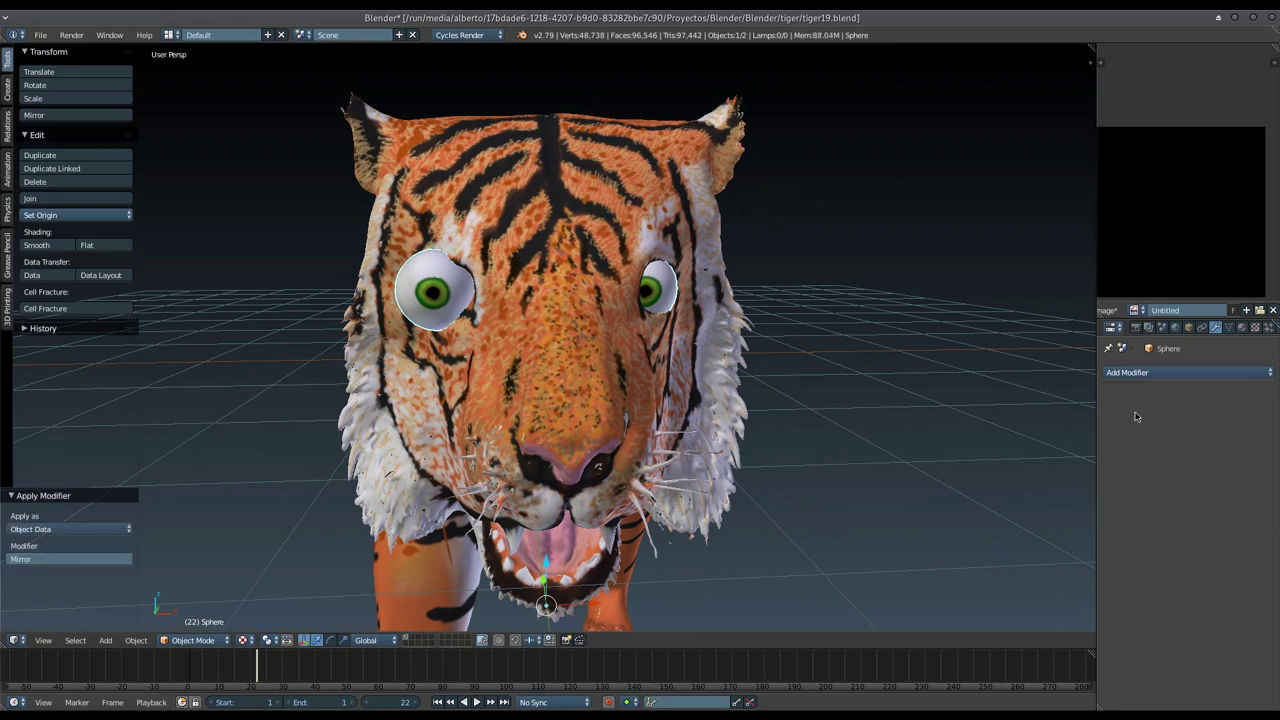
{"action": "middle_click_drag", "start_coordinate": [614, 296], "coordinate": [611, 293]}
{"action": "key", "text": "Tab"}
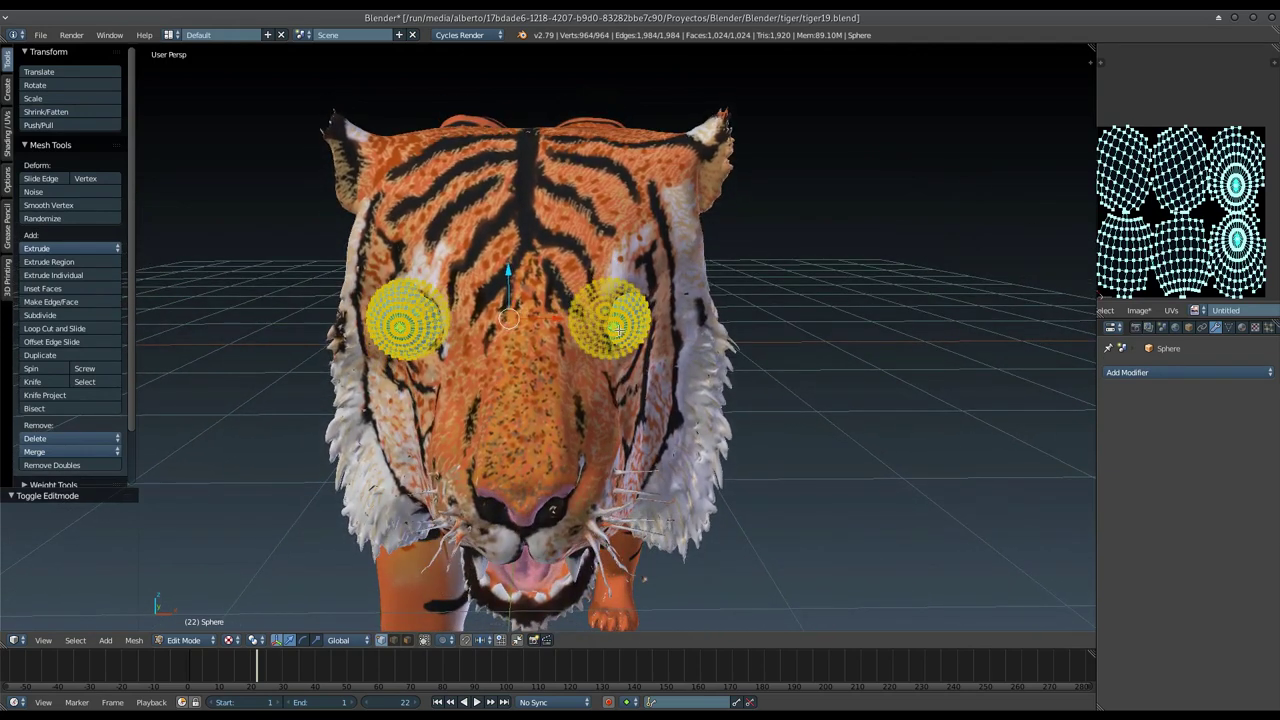
{"action": "right_click", "coordinate": [620, 327]}
{"action": "key", "text": "l"}
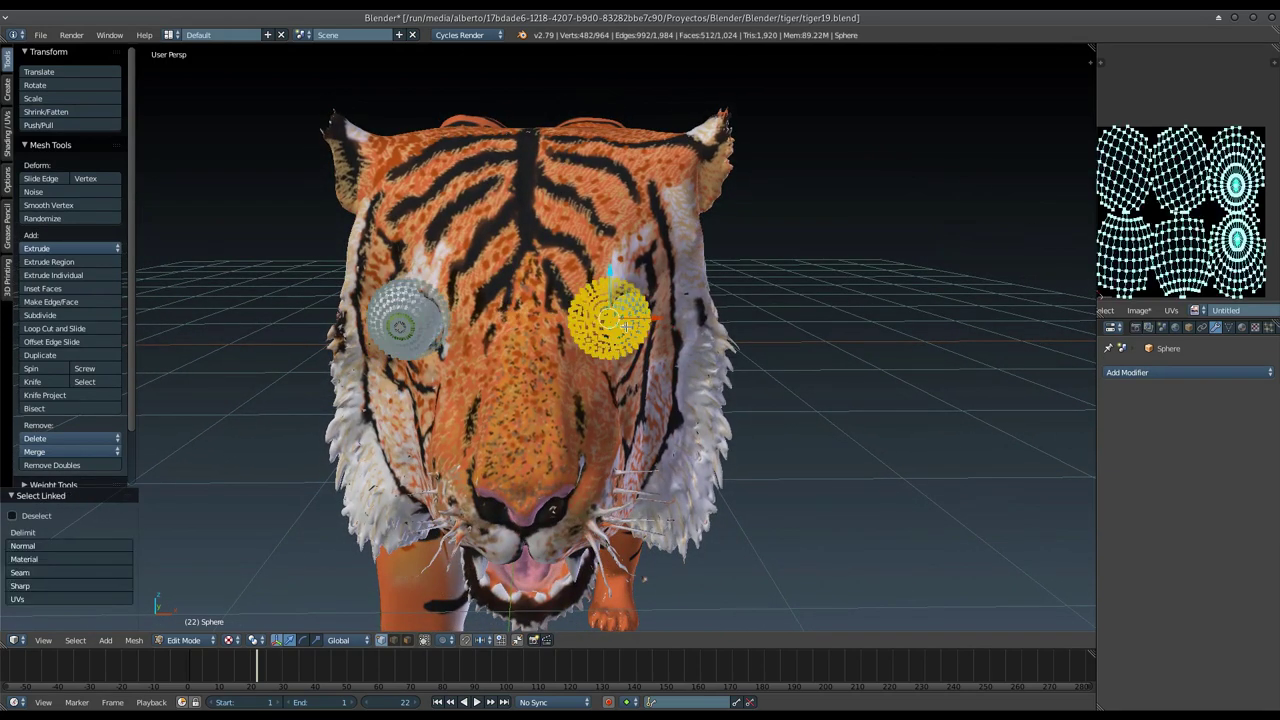
{"action": "key", "text": "p"}
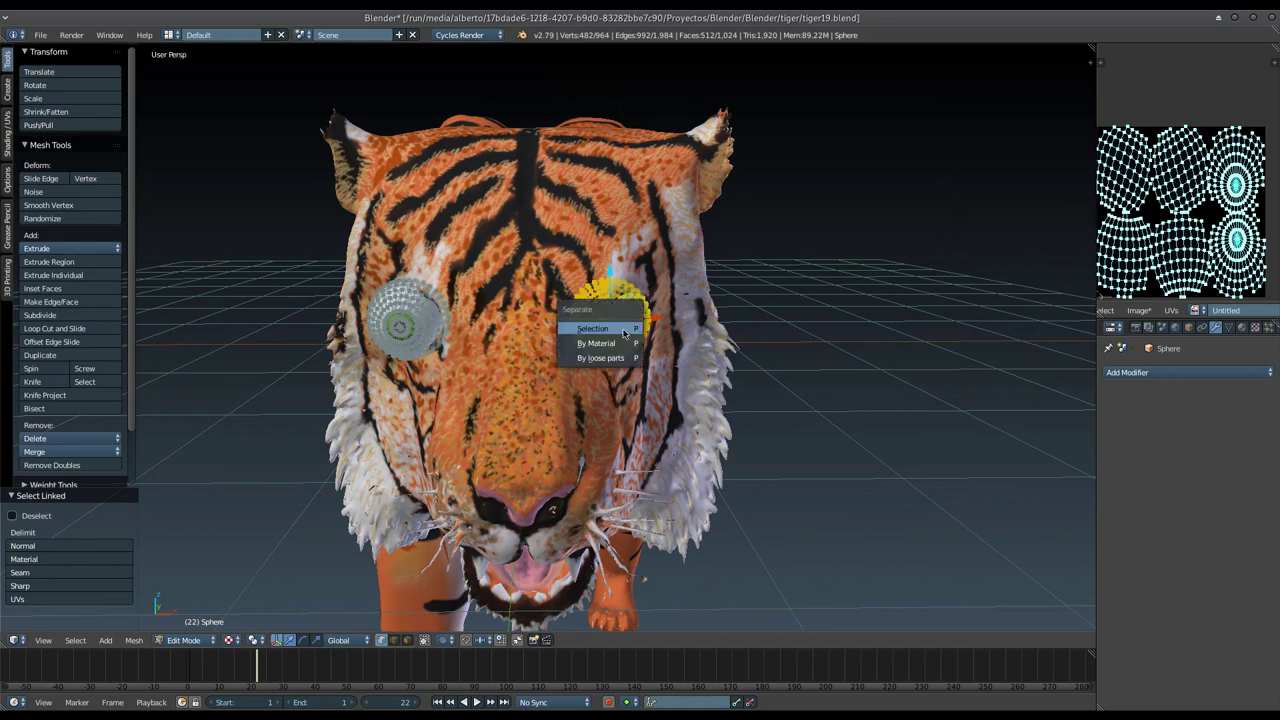
{"action": "left_click", "coordinate": [627, 331]}
{"action": "key", "text": "Tab"}
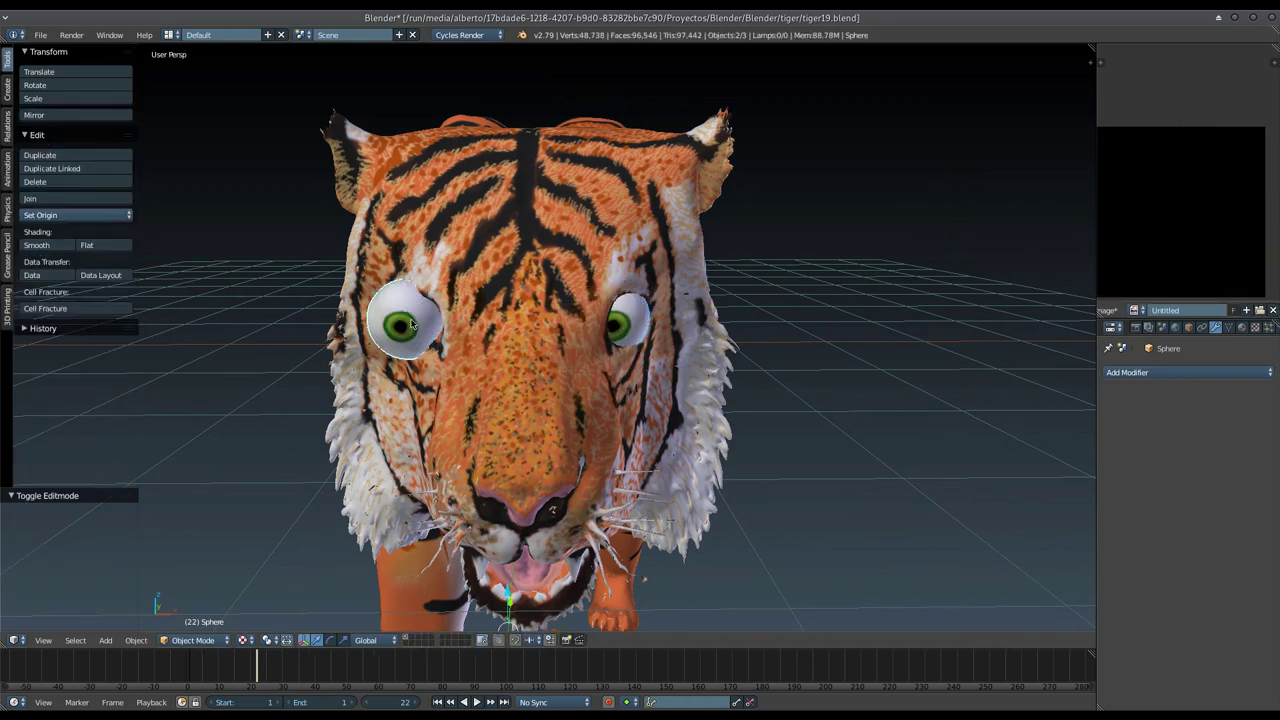
Step: Move the eye on the viewer's left 0.126 along X into its socket
{"action": "right_click", "coordinate": [413, 323]}
{"action": "right_click", "coordinate": [413, 323]}
{"action": "key", "text": "g"}
{"action": "key", "text": "x"}
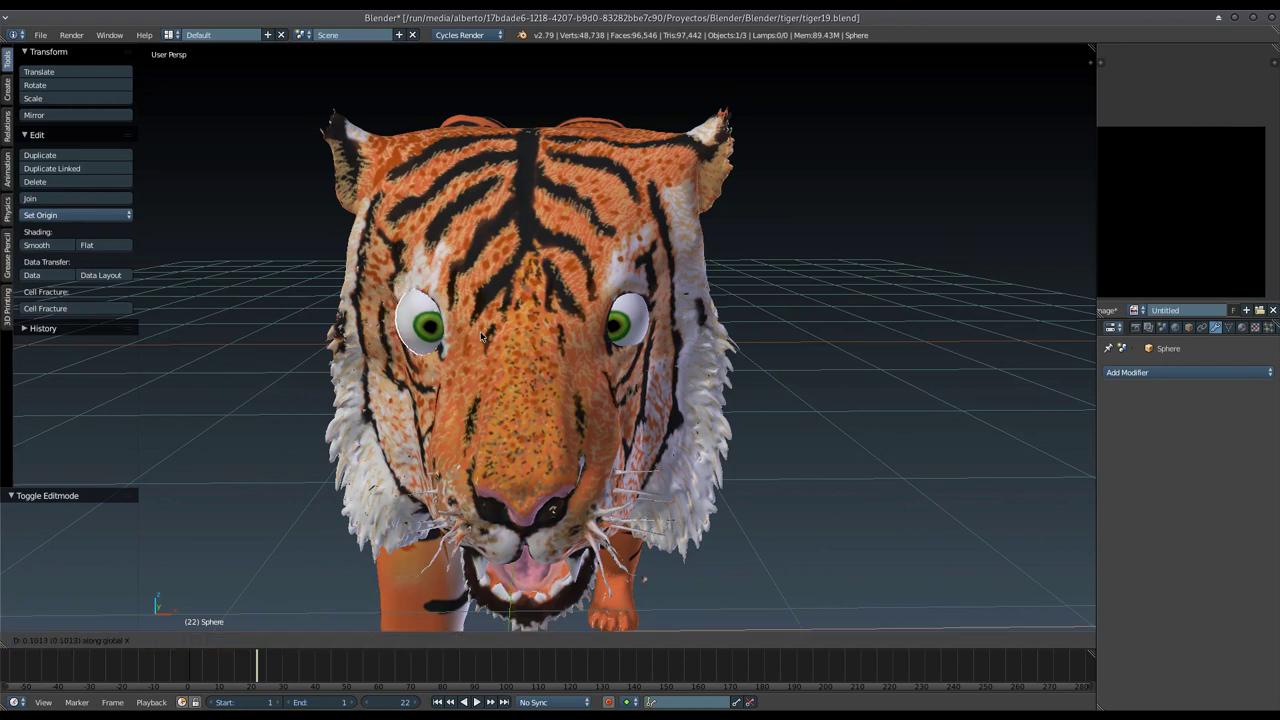
{"action": "left_click", "coordinate": [488, 338]}
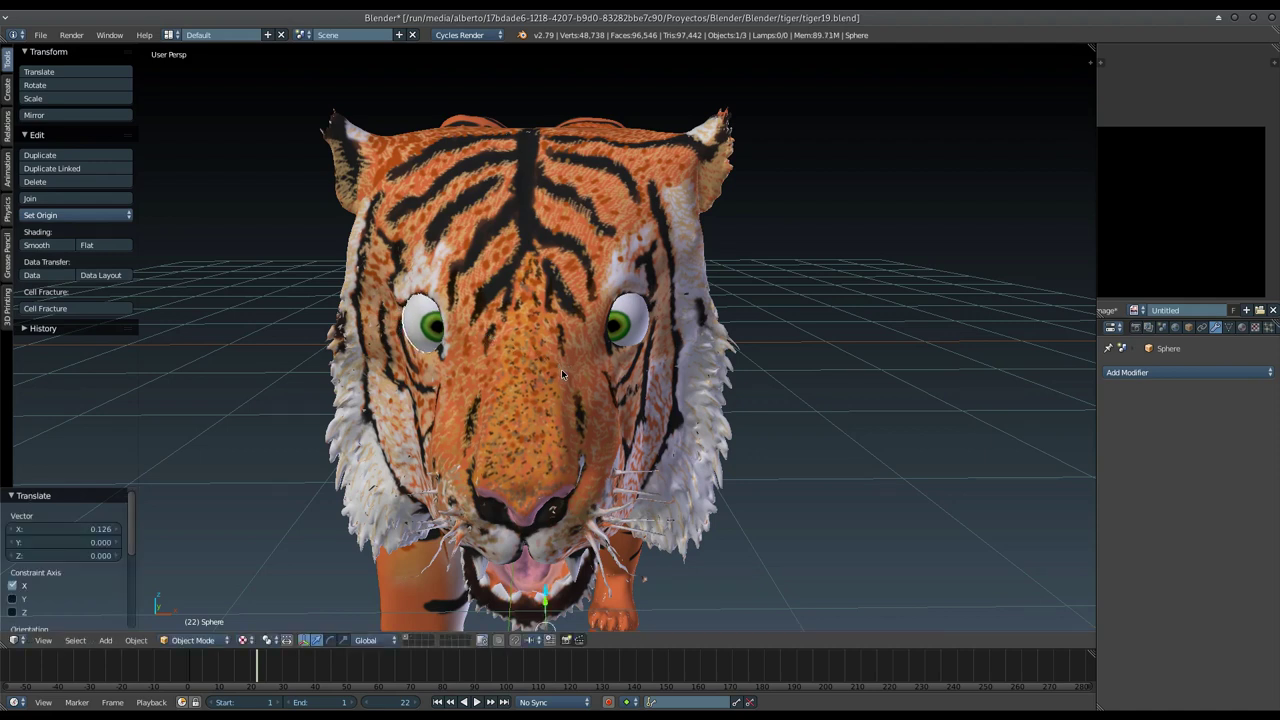
{"action": "key", "text": "r"}
{"action": "key", "text": "z"}
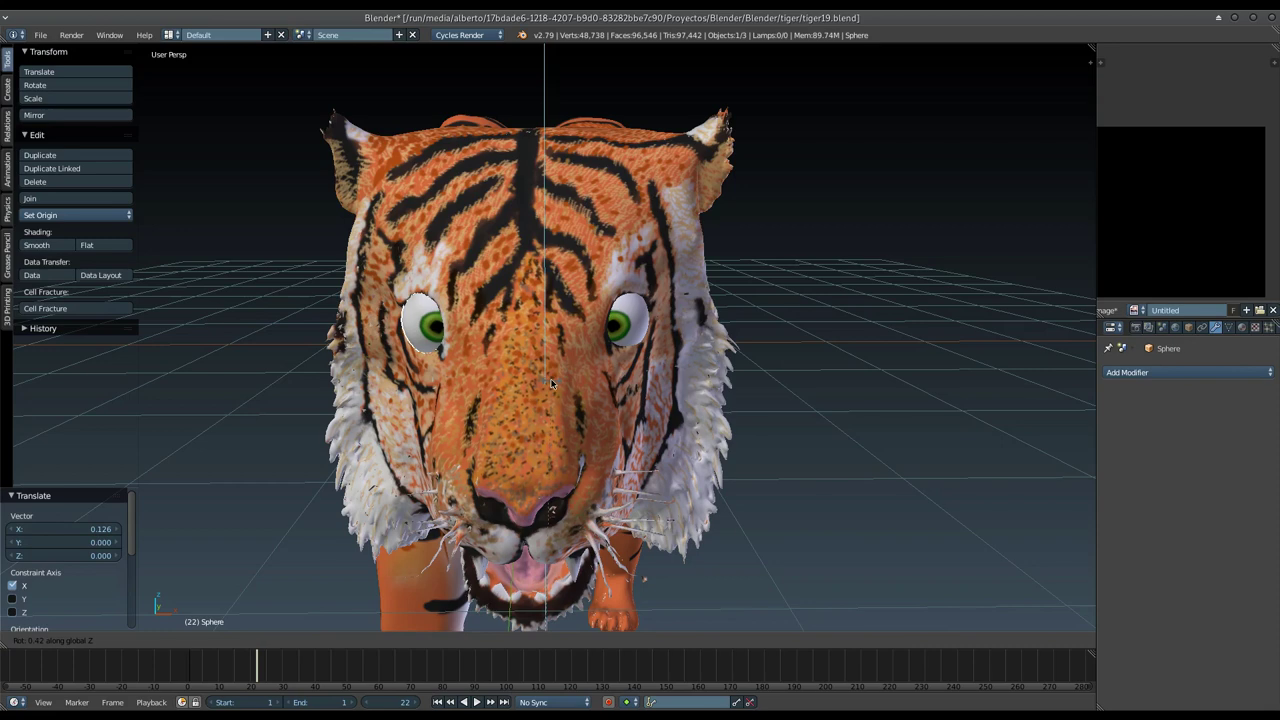
{"action": "right_click", "coordinate": [550, 383]}
Step: Select the other eye sphere and set the Pivot Point to Individual Origins
{"action": "middle_click_drag", "start_coordinate": [552, 380], "coordinate": [628, 218]}
{"action": "right_click", "coordinate": [628, 218]}
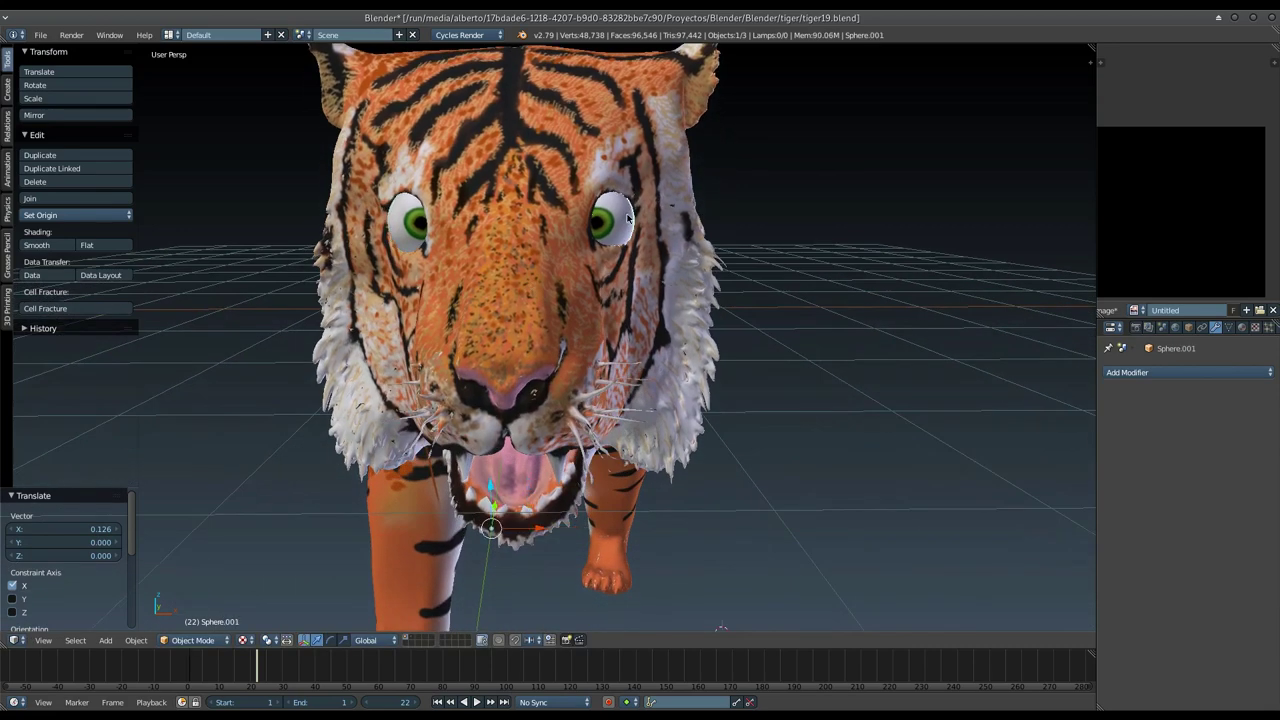
{"action": "middle_click_drag", "start_coordinate": [603, 265], "coordinate": [633, 277]}
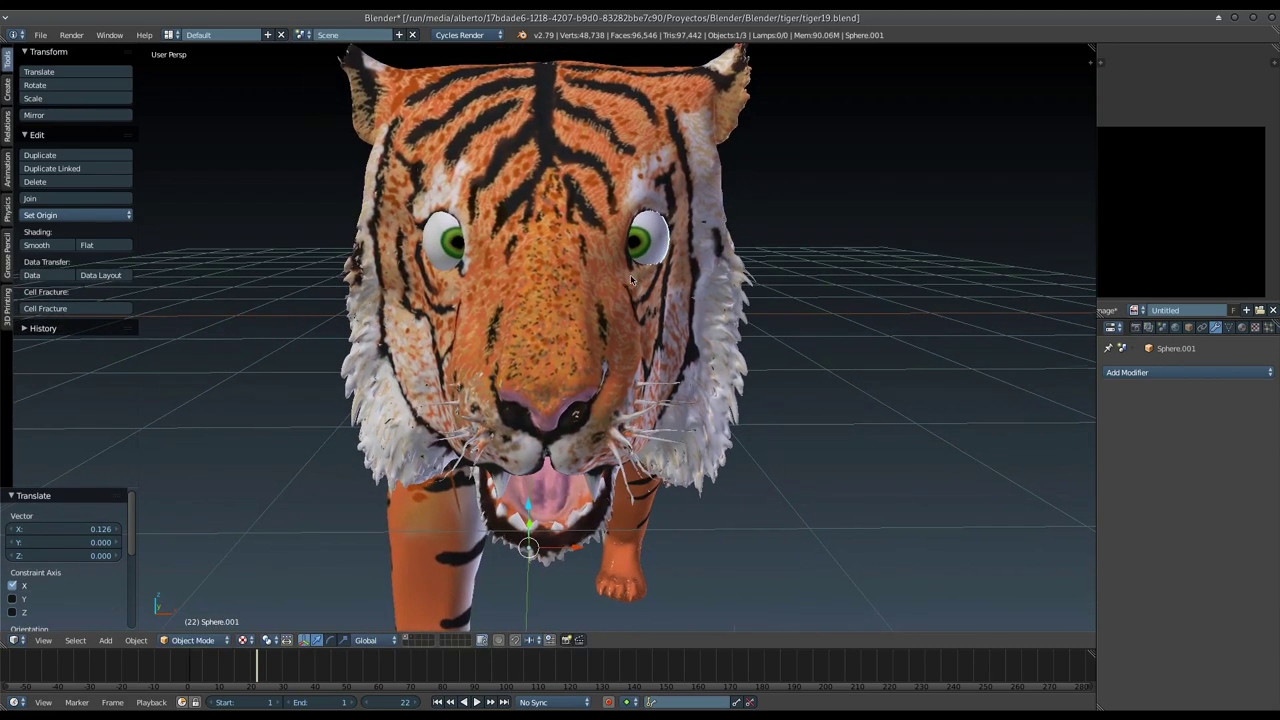
{"action": "mouse_move", "coordinate": [508, 258]}
{"action": "middle_mouse_down"}
{"action": "mouse_move", "coordinate": [495, 247]}
{"action": "mouse_move", "coordinate": [540, 345]}
{"action": "middle_mouse_up"}
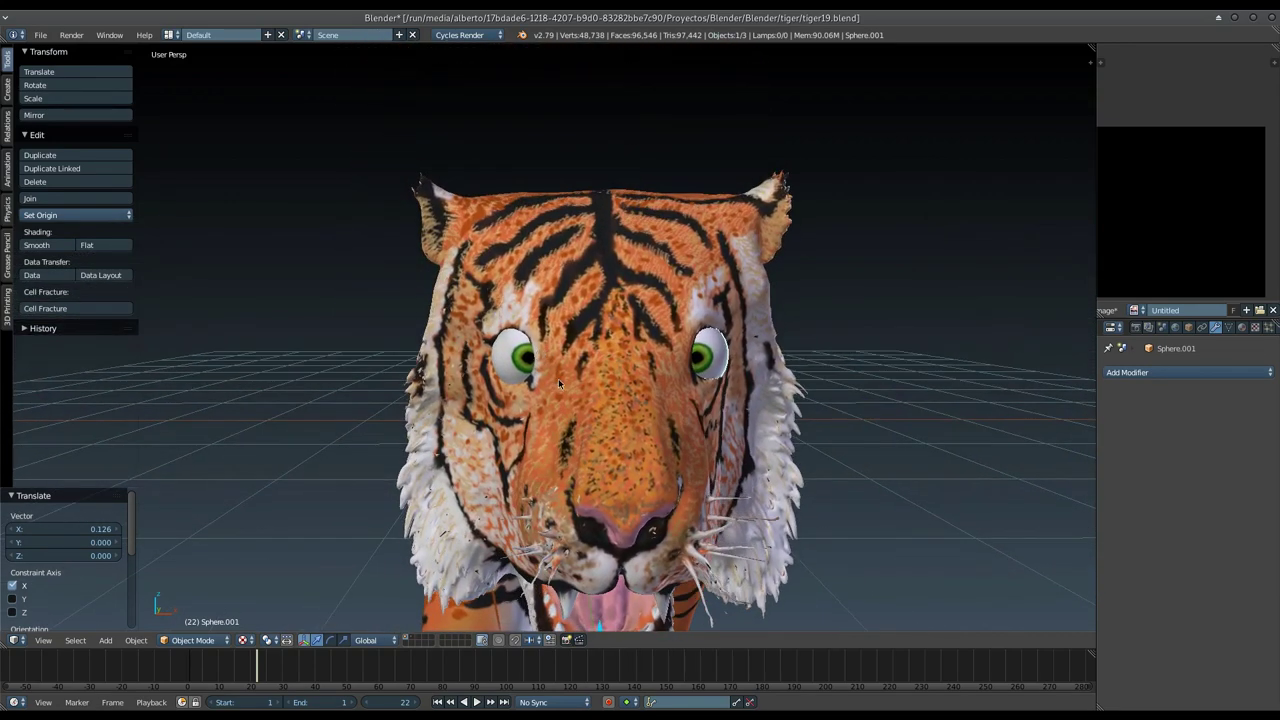
{"action": "key", "text": "s"}
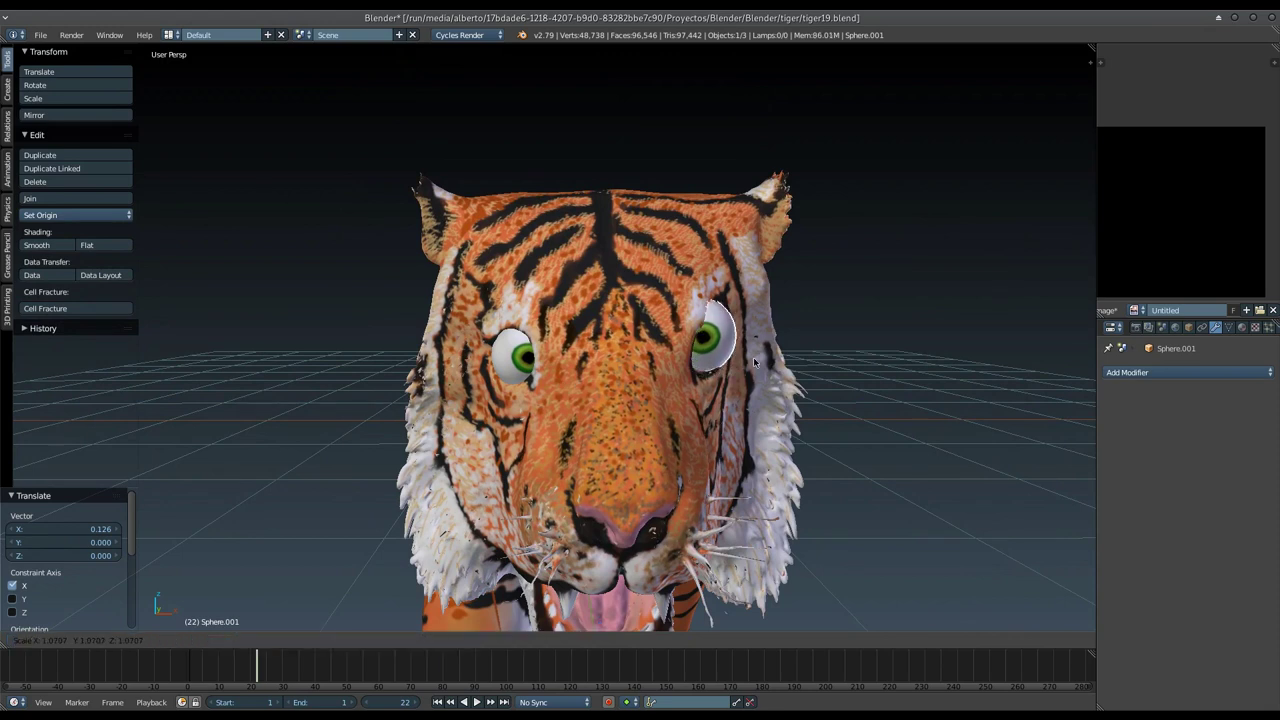
{"action": "key", "text": "Escape"}
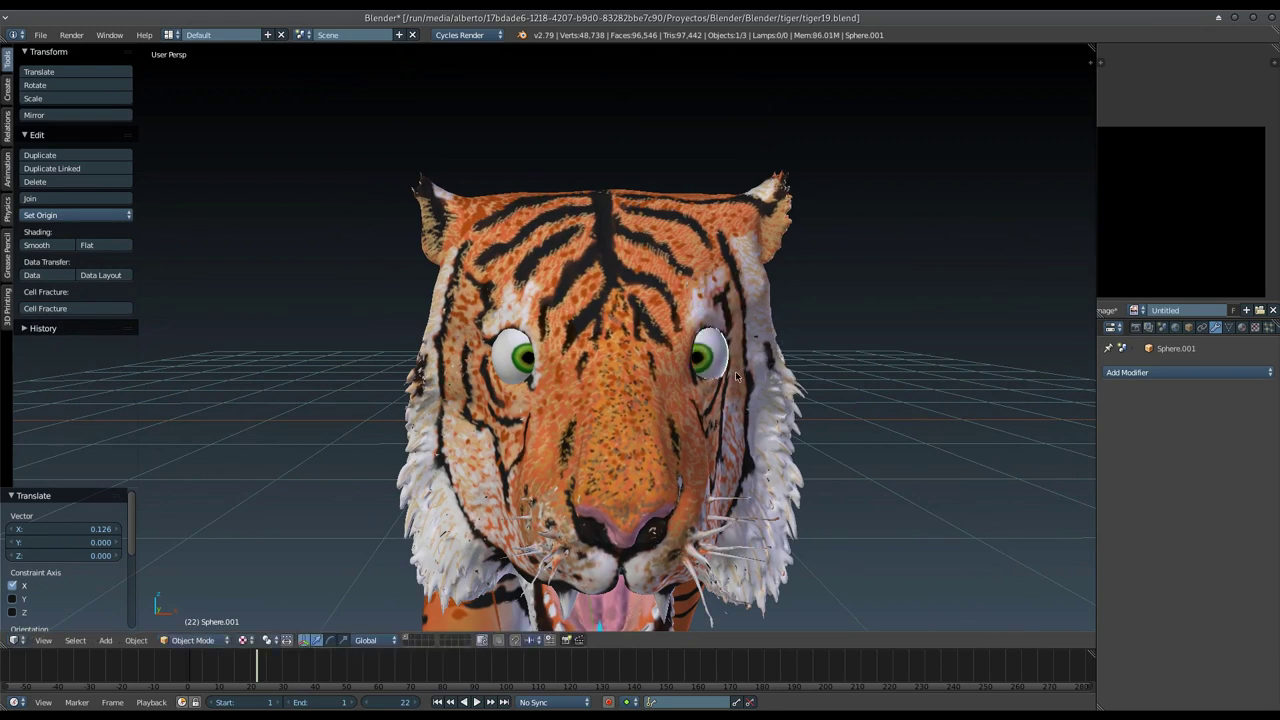
{"action": "middle_click_drag", "start_coordinate": [737, 378], "coordinate": [677, 290]}
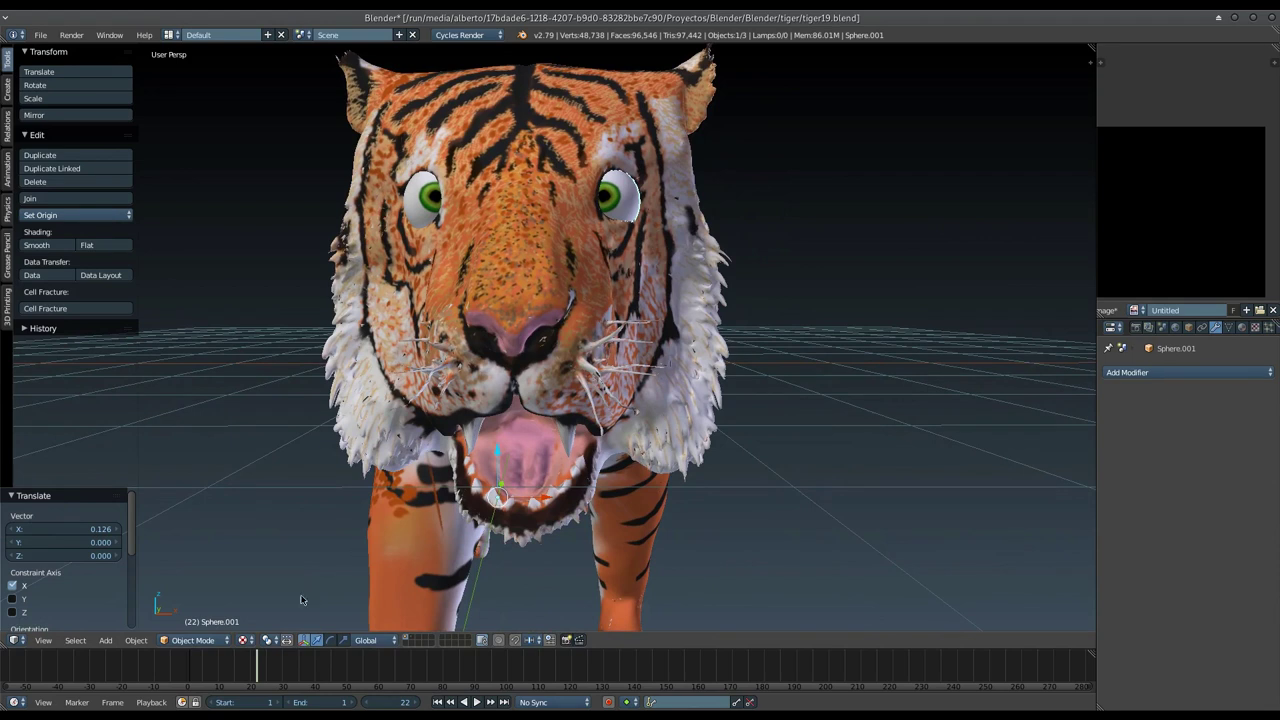
{"action": "left_click", "coordinate": [281, 636]}
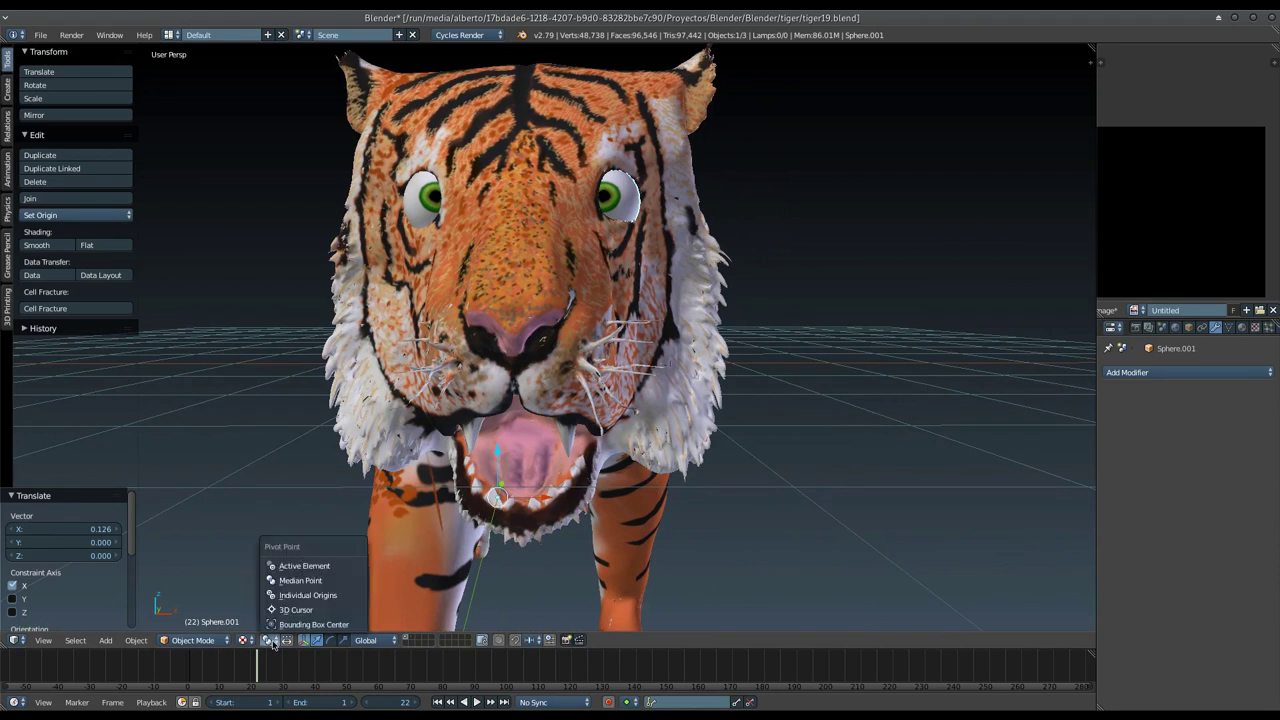
{"action": "left_click", "coordinate": [305, 596]}
{"action": "scroll", "coordinate": [305, 574], "scroll_direction": "down", "scroll_amount": 3}
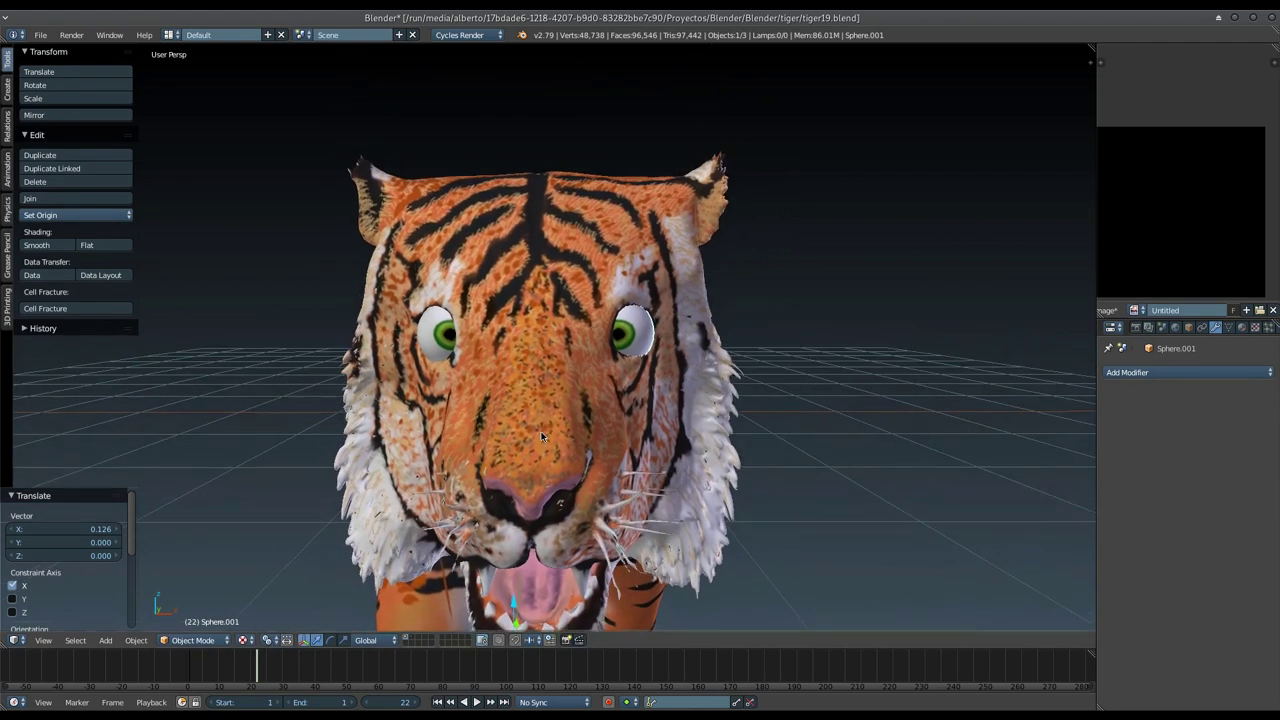
Step: Rotate the whole Sphere.001 eye mesh 5.82° about Z in Edit Mode
{"action": "key", "text": "Tab"}
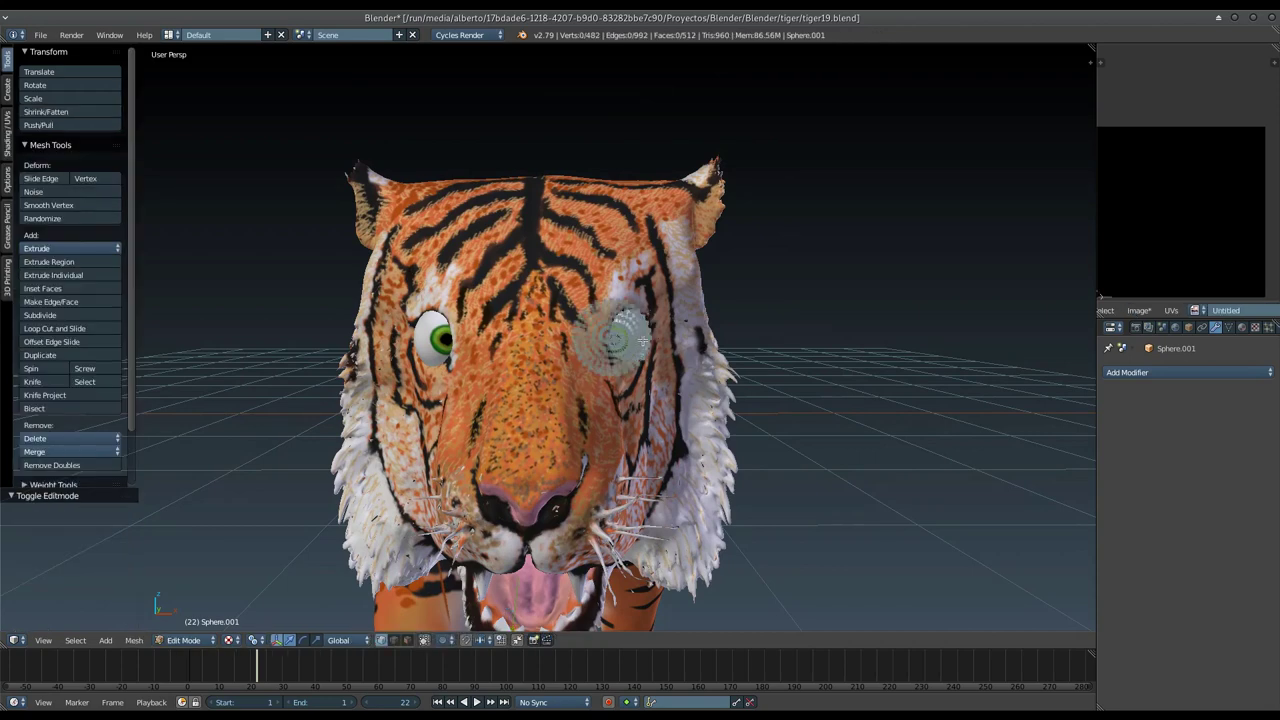
{"action": "key", "text": "a"}
{"action": "mouse_move", "coordinate": [658, 336]}
{"action": "middle_mouse_down"}
{"action": "mouse_move", "coordinate": [623, 393]}
{"action": "mouse_move", "coordinate": [674, 391]}
{"action": "middle_mouse_up"}
{"action": "key", "text": "r"}
{"action": "key", "text": "z"}
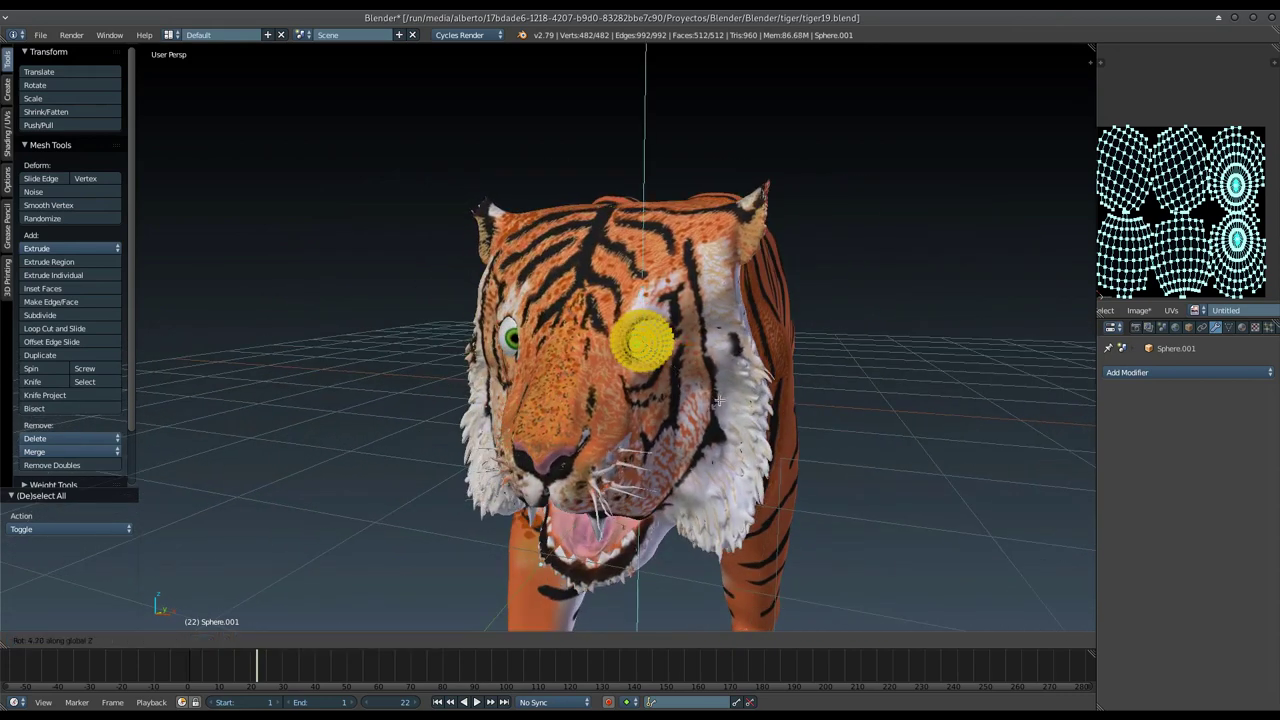
{"action": "left_click", "coordinate": [716, 390]}
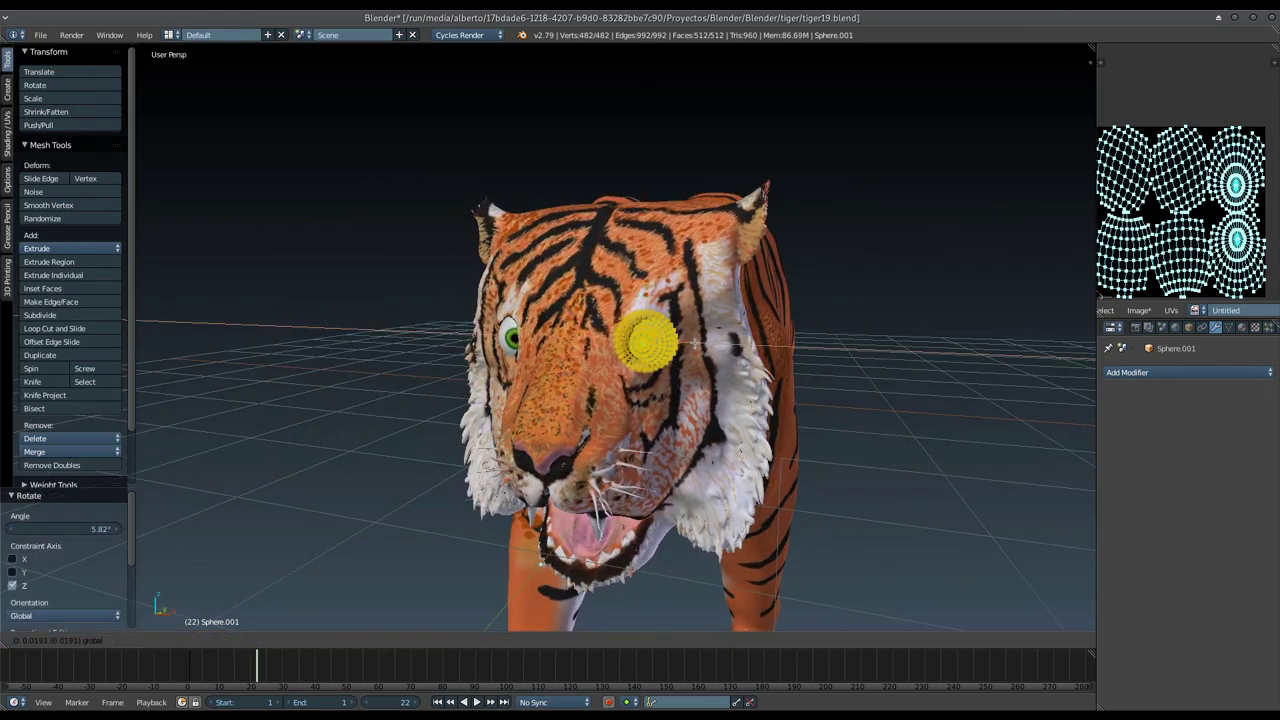
{"action": "key", "text": "Tab"}
{"action": "mouse_move", "coordinate": [689, 343]}
{"action": "middle_mouse_down"}
{"action": "mouse_move", "coordinate": [686, 358]}
{"action": "mouse_move", "coordinate": [703, 323]}
{"action": "middle_mouse_up"}
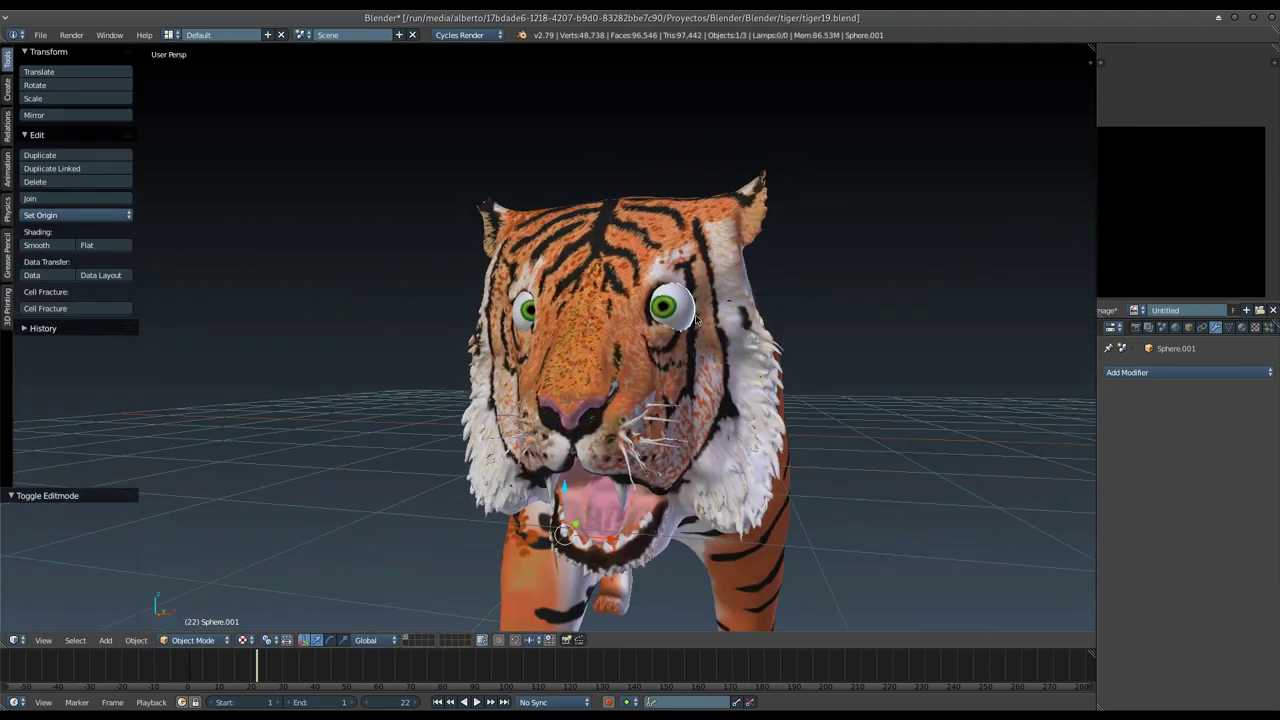
{"action": "key", "text": "Tab"}
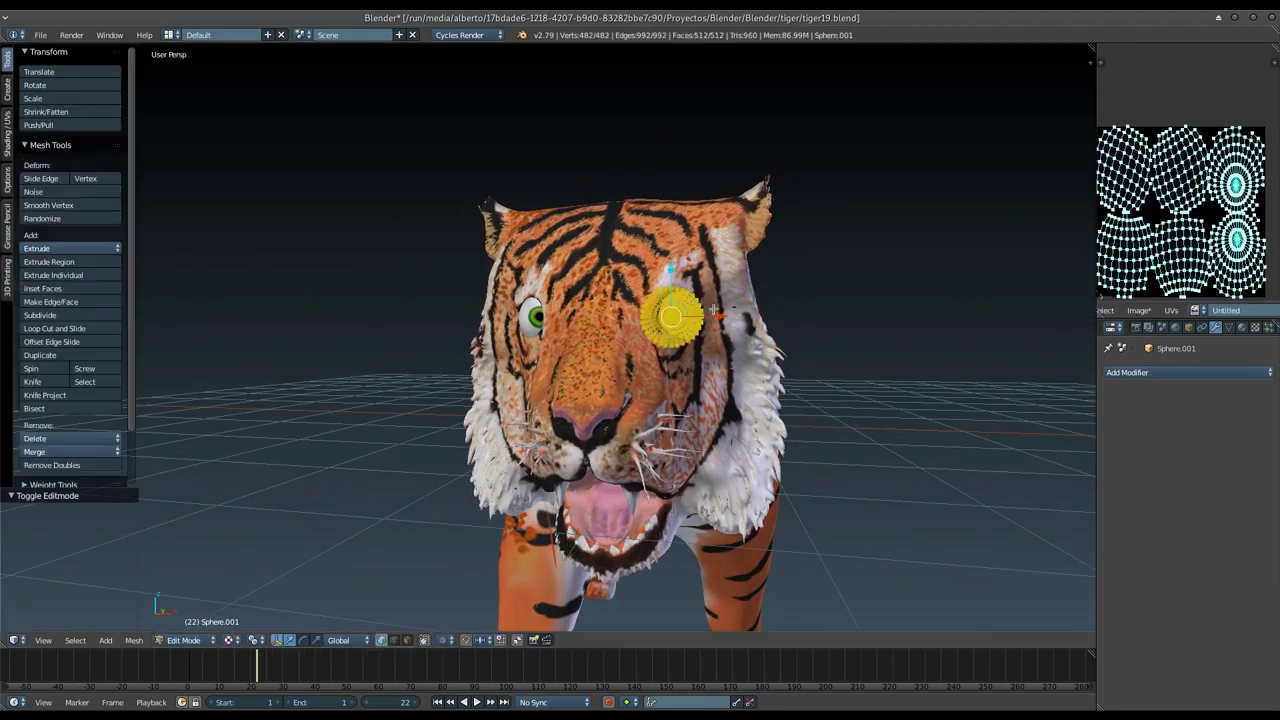
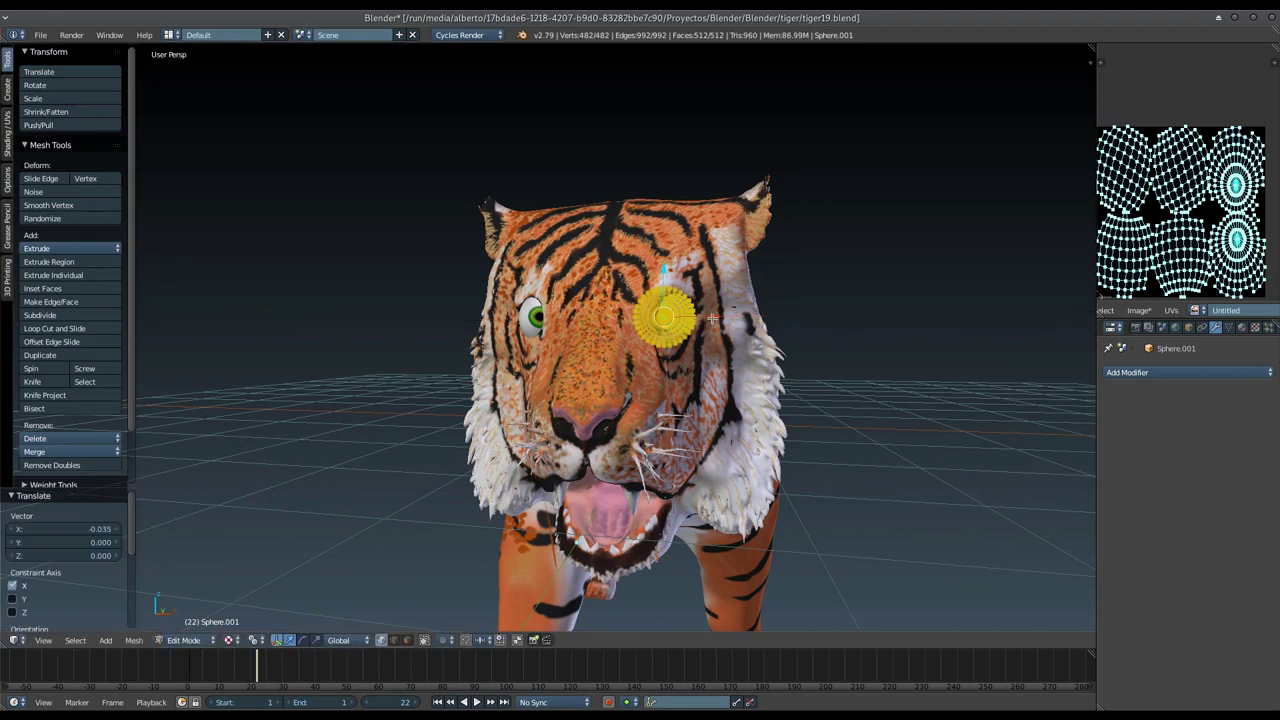
Step: Rotate the current eye about the vertical Z axis in two passes in Edit Mode
{"action": "key", "text": "Tab"}
{"action": "middle_click_drag", "start_coordinate": [720, 315], "coordinate": [730, 324]}
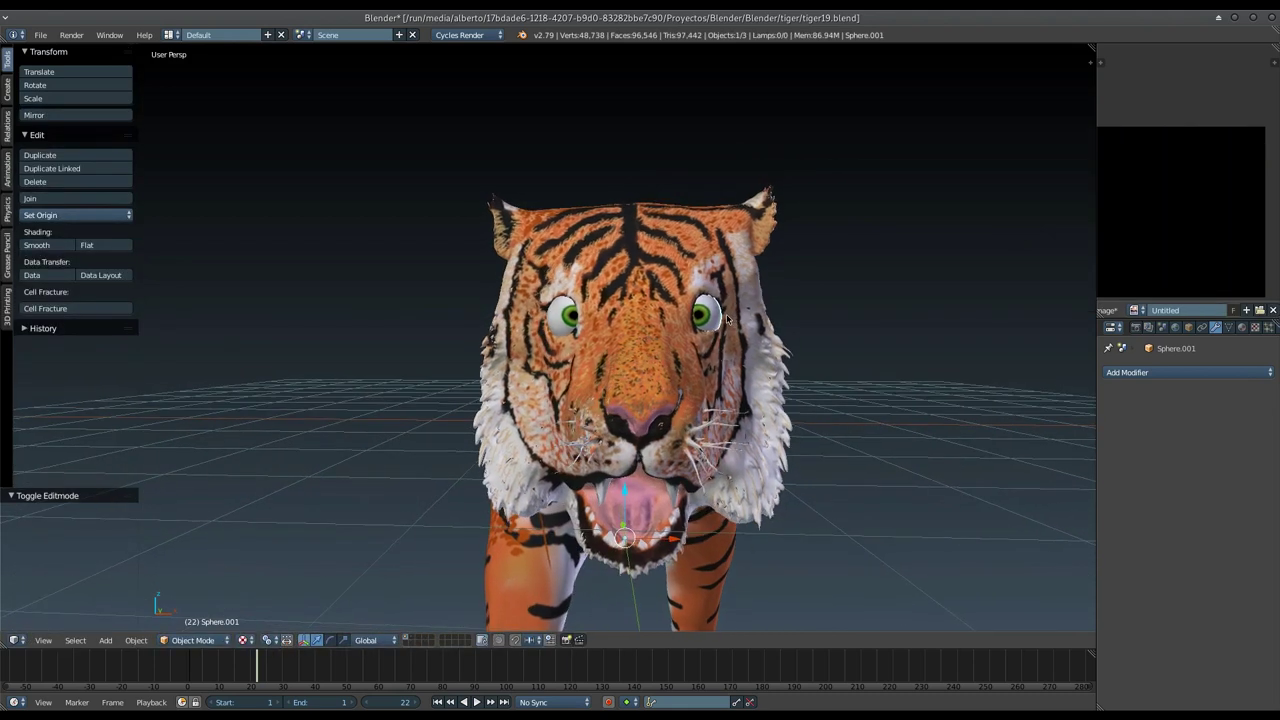
{"action": "key", "text": "Tab"}
{"action": "key", "text": "r"}
{"action": "key", "text": "z"}
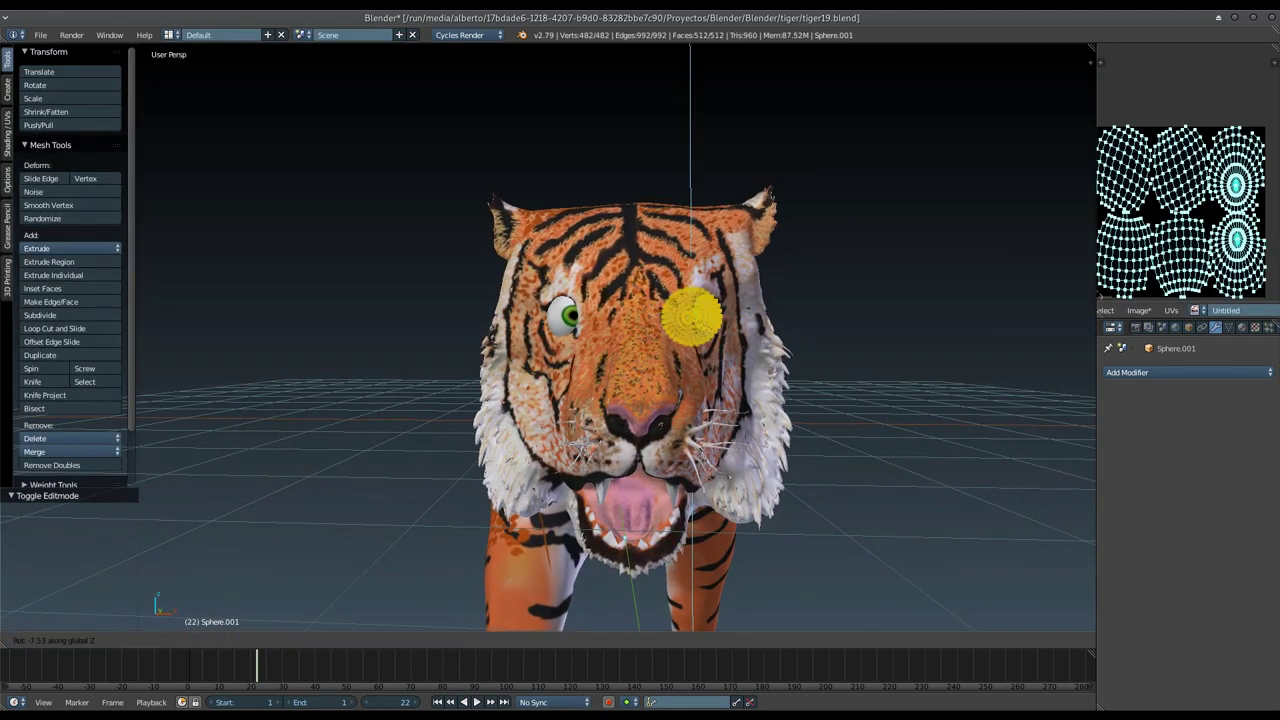
{"action": "left_click", "coordinate": [785, 350]}
{"action": "key", "text": "Tab"}
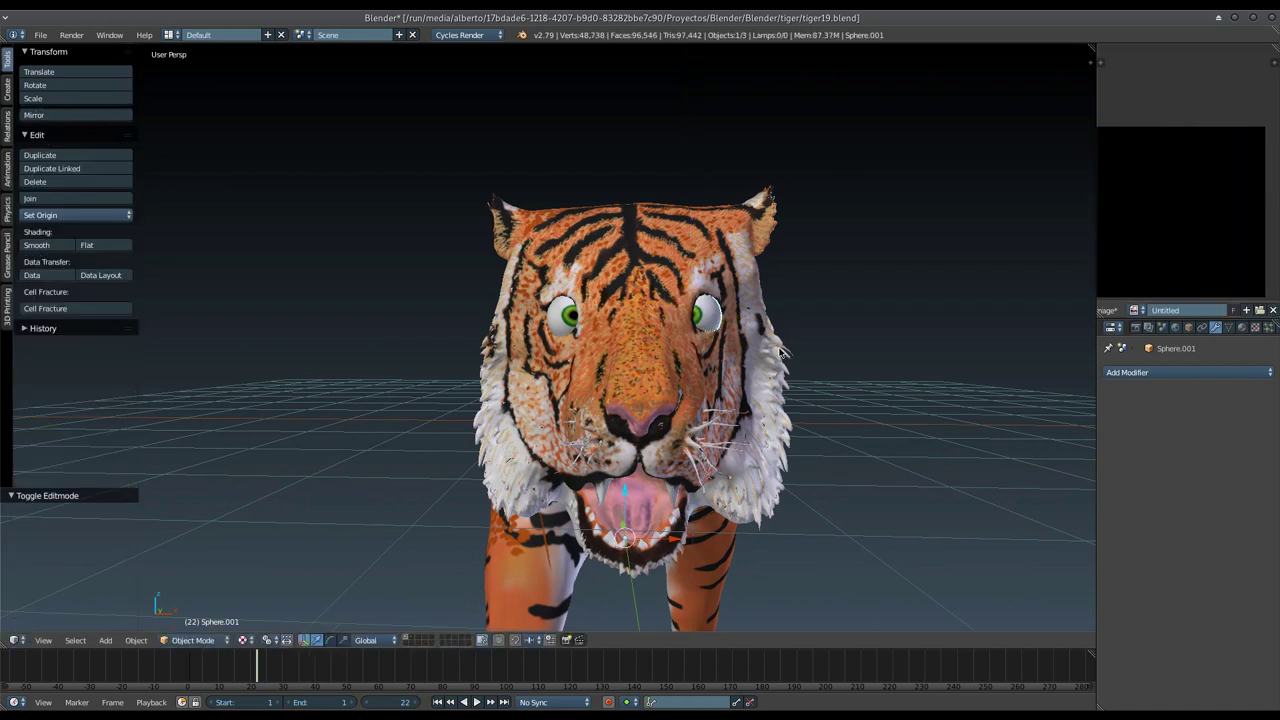
{"action": "key", "text": "Tab"}
{"action": "key", "text": "r"}
{"action": "key", "text": "z"}
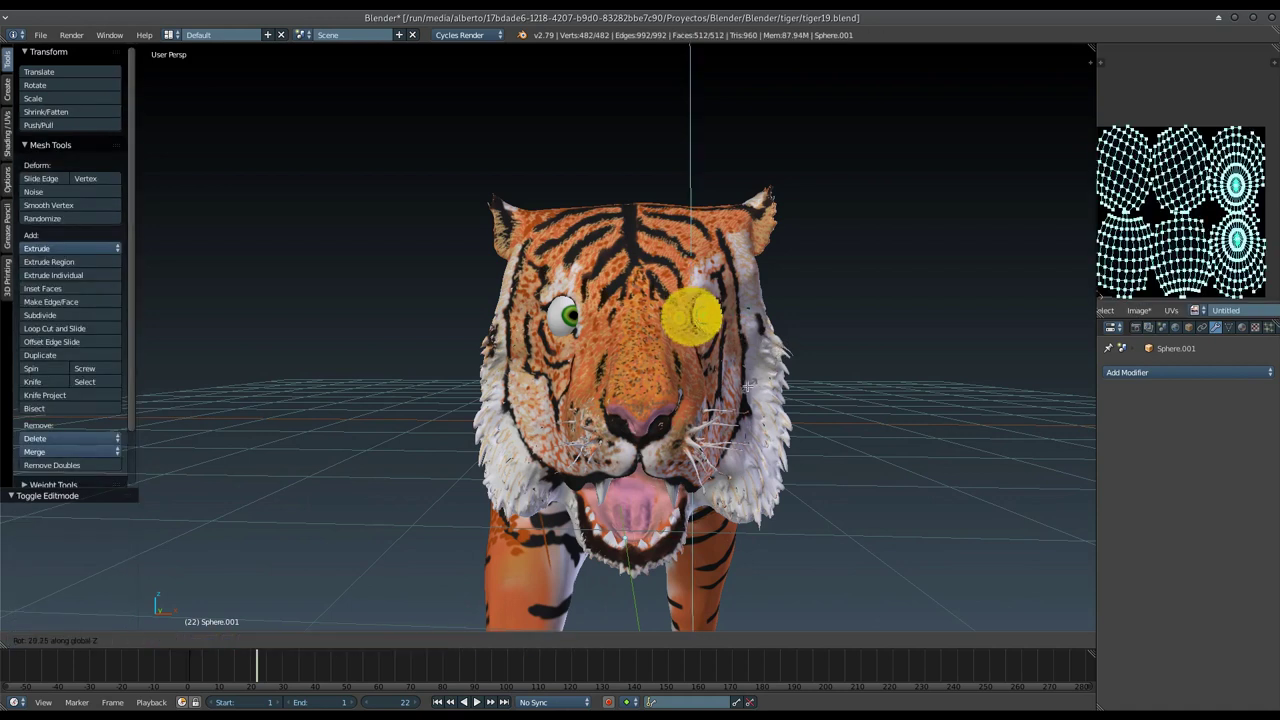
{"action": "left_click", "coordinate": [752, 382]}
{"action": "key", "text": "Tab"}
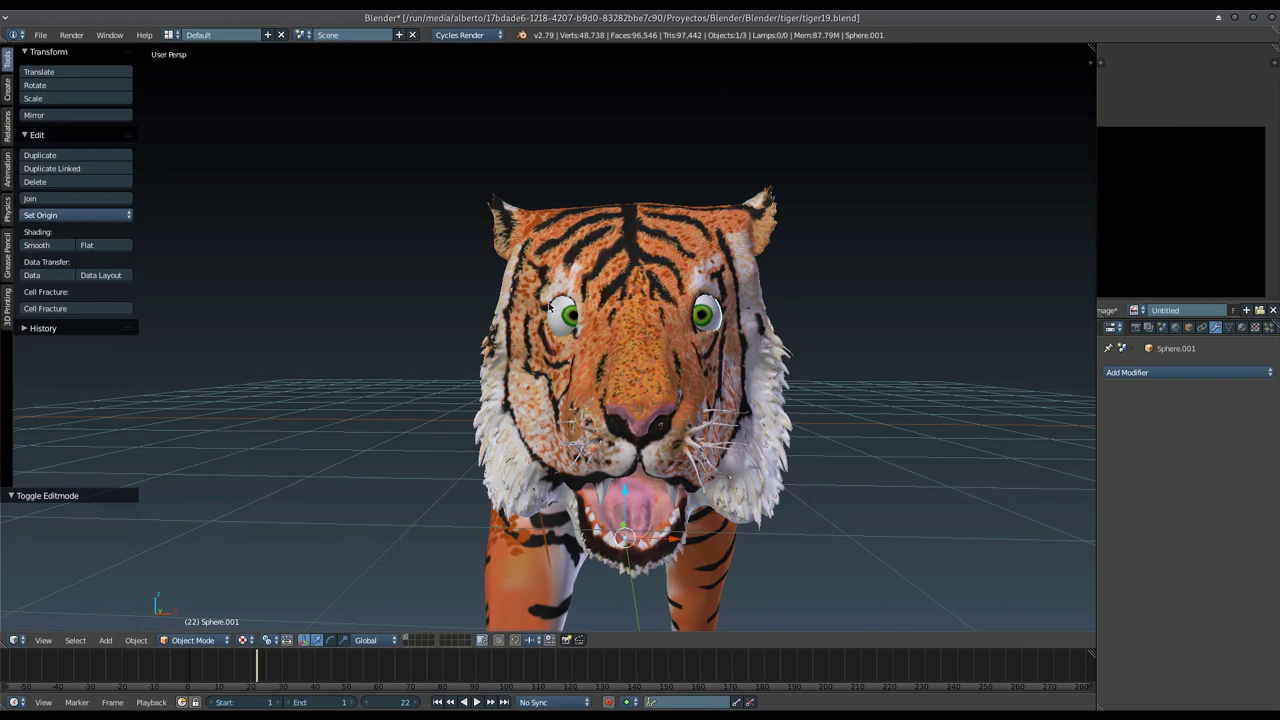
Step: Select the other eye sphere and rotate its whole mesh about the Z axis
{"action": "right_click", "coordinate": [568, 317]}
{"action": "key", "text": "Tab"}
{"action": "key", "text": "l"}
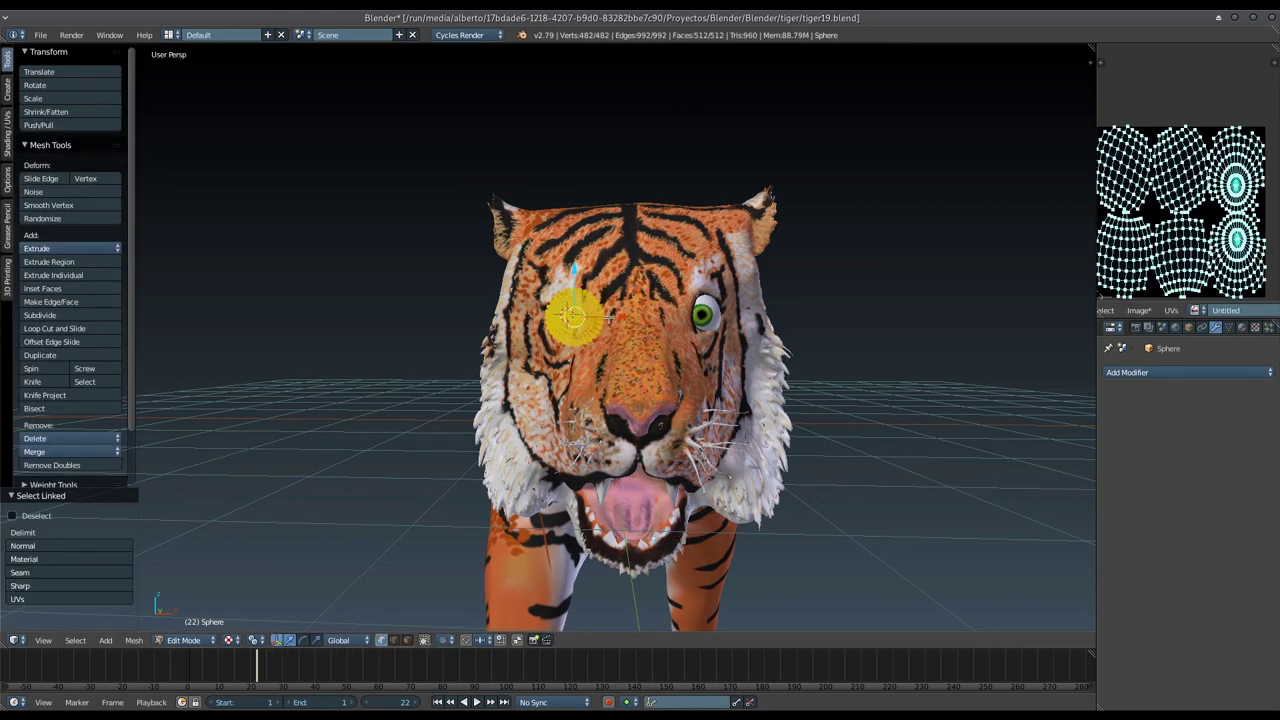
{"action": "key", "text": "r"}
{"action": "key", "text": "z"}
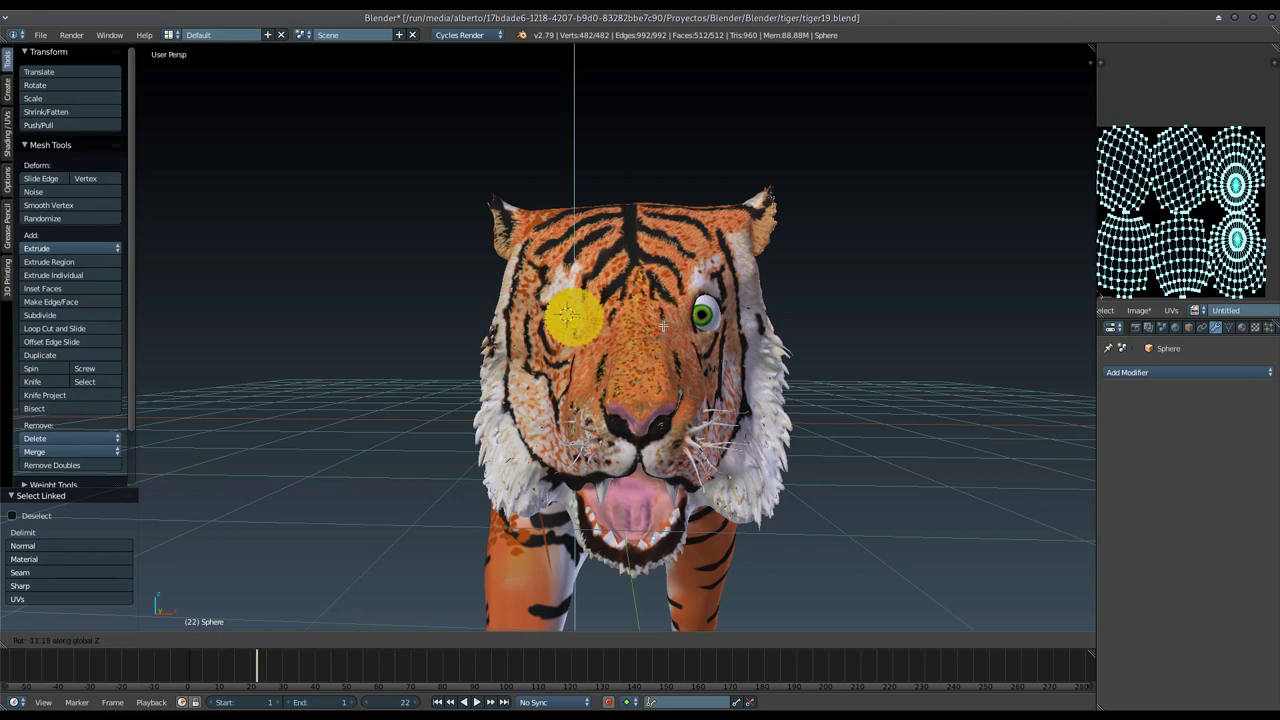
{"action": "left_click", "coordinate": [664, 322]}
{"action": "key", "text": "Tab"}
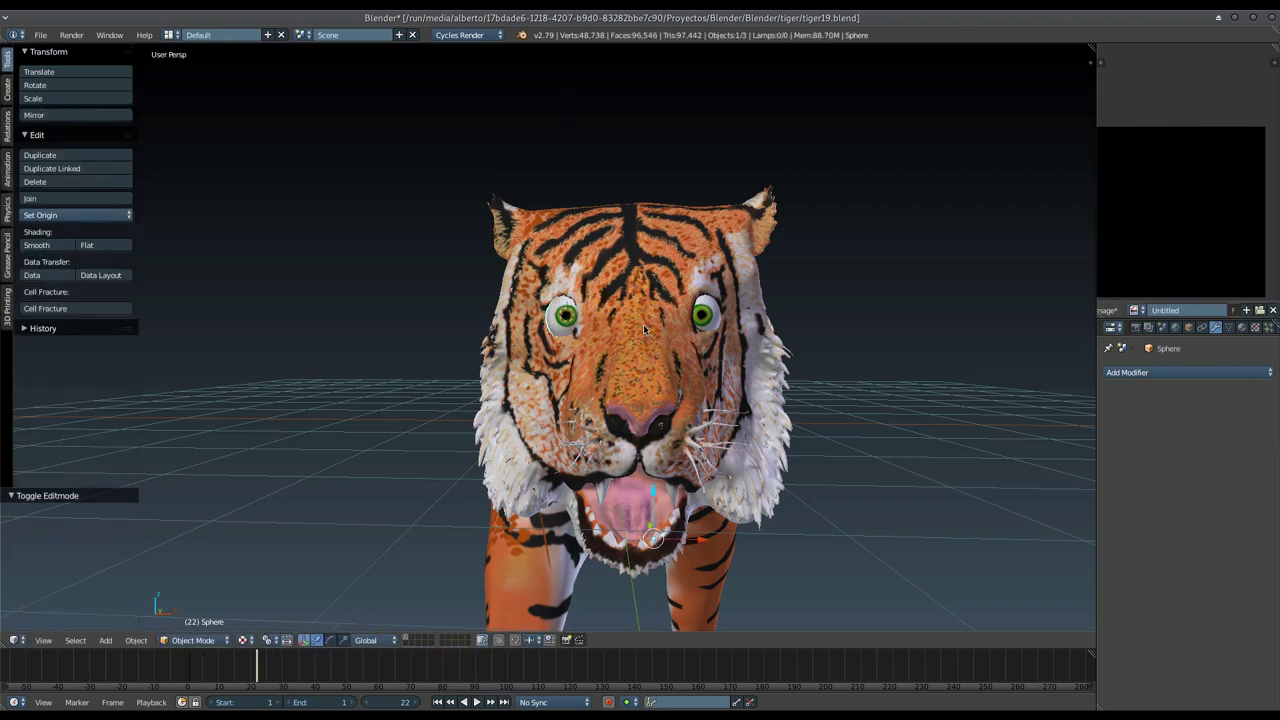
{"action": "key", "text": "Tab"}
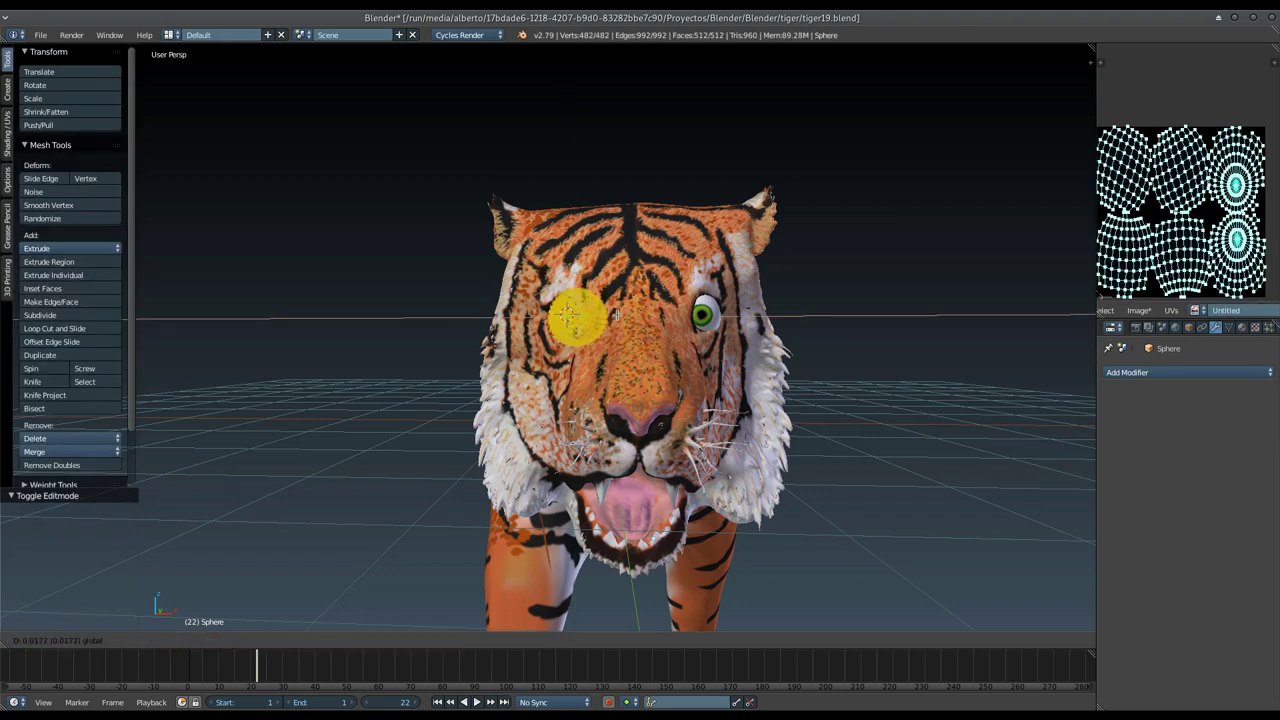
{"action": "key", "text": "Tab"}
Step: Nudge the selected eye along the Y axis, checking it from the side
{"action": "mouse_move", "coordinate": [646, 318]}
{"action": "middle_mouse_down"}
{"action": "mouse_move", "coordinate": [686, 334]}
{"action": "mouse_move", "coordinate": [612, 378]}
{"action": "middle_mouse_up"}
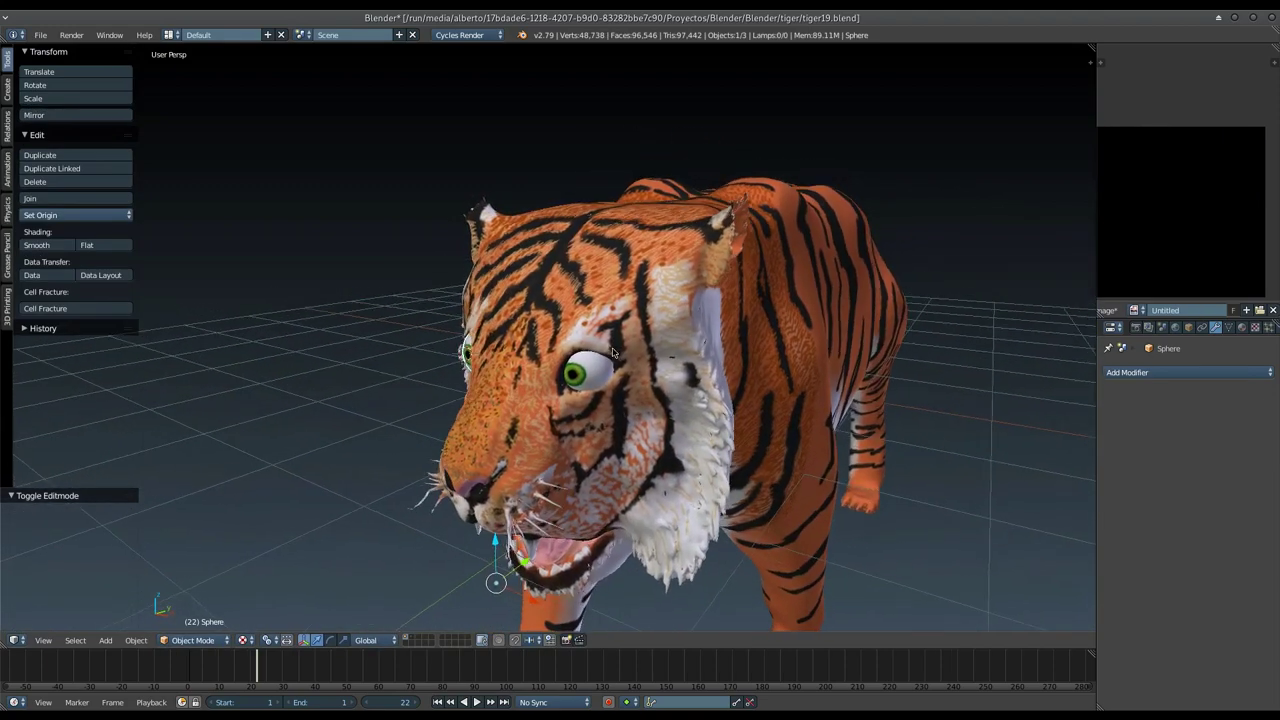
{"action": "key", "text": "shift+d"}
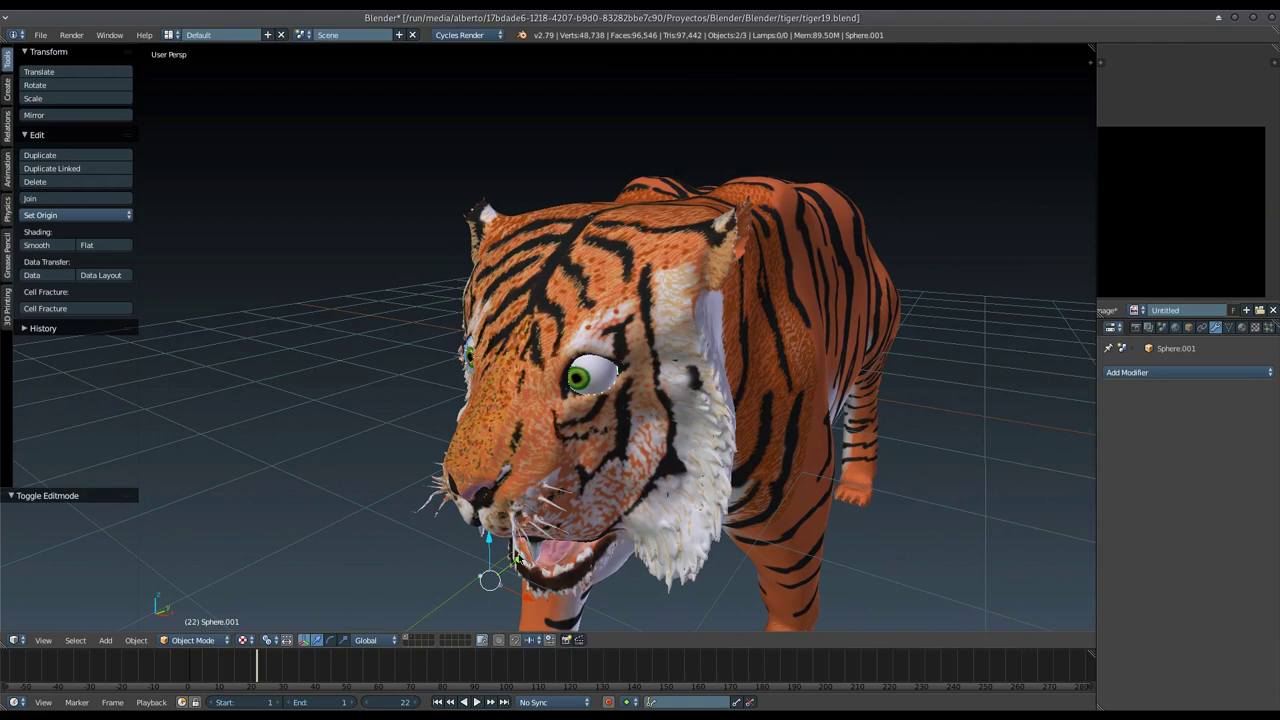
{"action": "key", "text": "g"}
{"action": "key", "text": "y"}
{"action": "left_click", "coordinate": [524, 552]}
{"action": "mouse_move", "coordinate": [524, 552]}
{"action": "middle_mouse_down"}
{"action": "mouse_move", "coordinate": [608, 453]}
{"action": "mouse_move", "coordinate": [592, 341]}
{"action": "middle_mouse_up"}
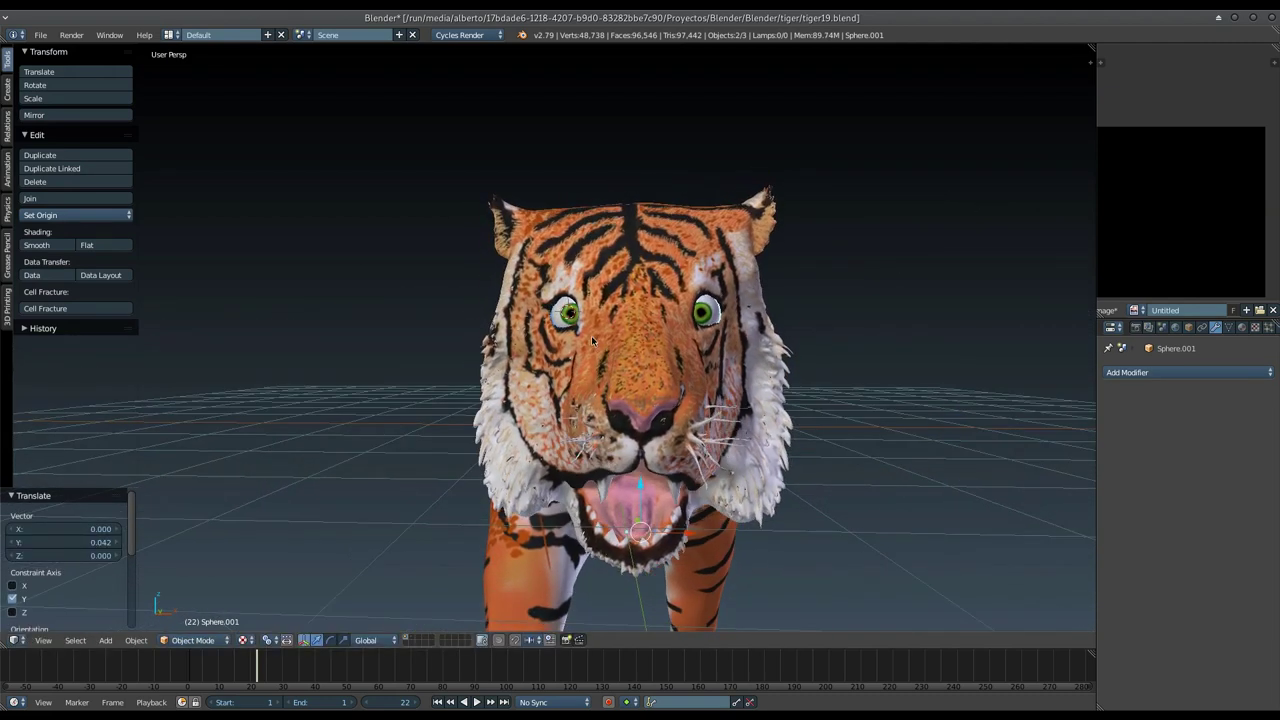
Step: Select the left eye and try a vertical move, then cancel it
{"action": "right_click", "coordinate": [567, 314]}
{"action": "key", "text": "Tab"}
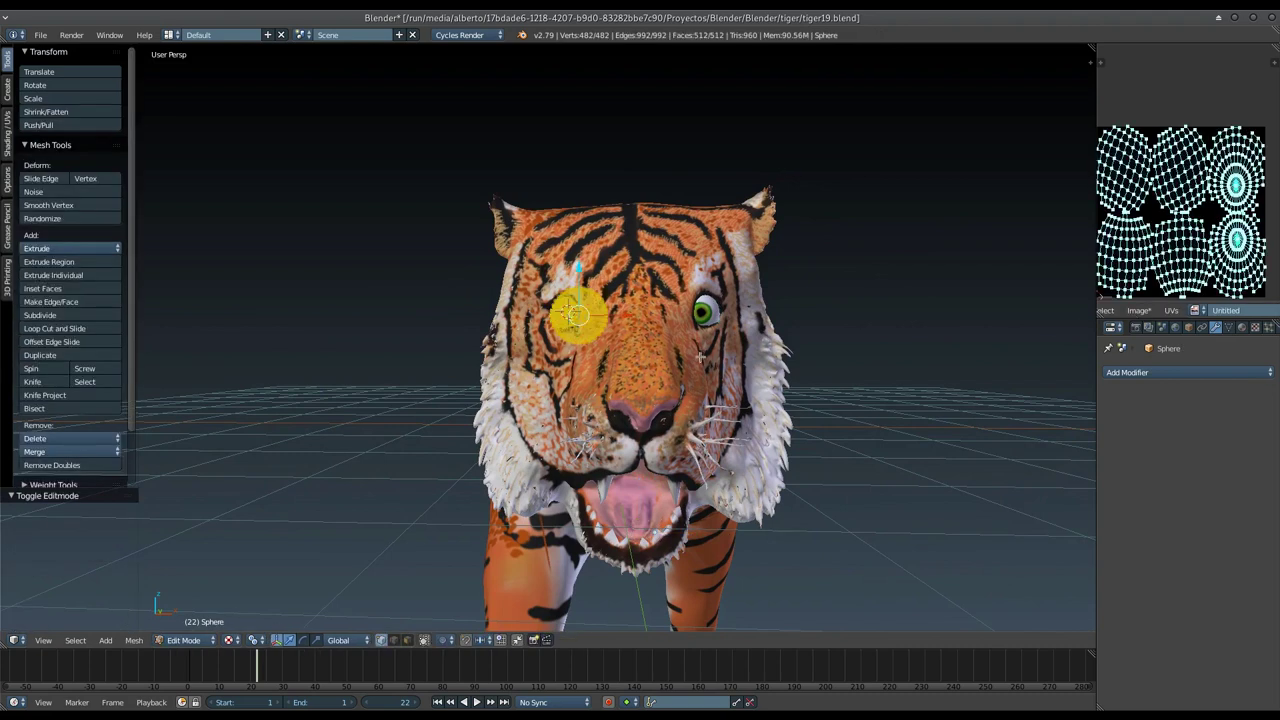
{"action": "key", "text": "g"}
{"action": "key", "text": "z"}
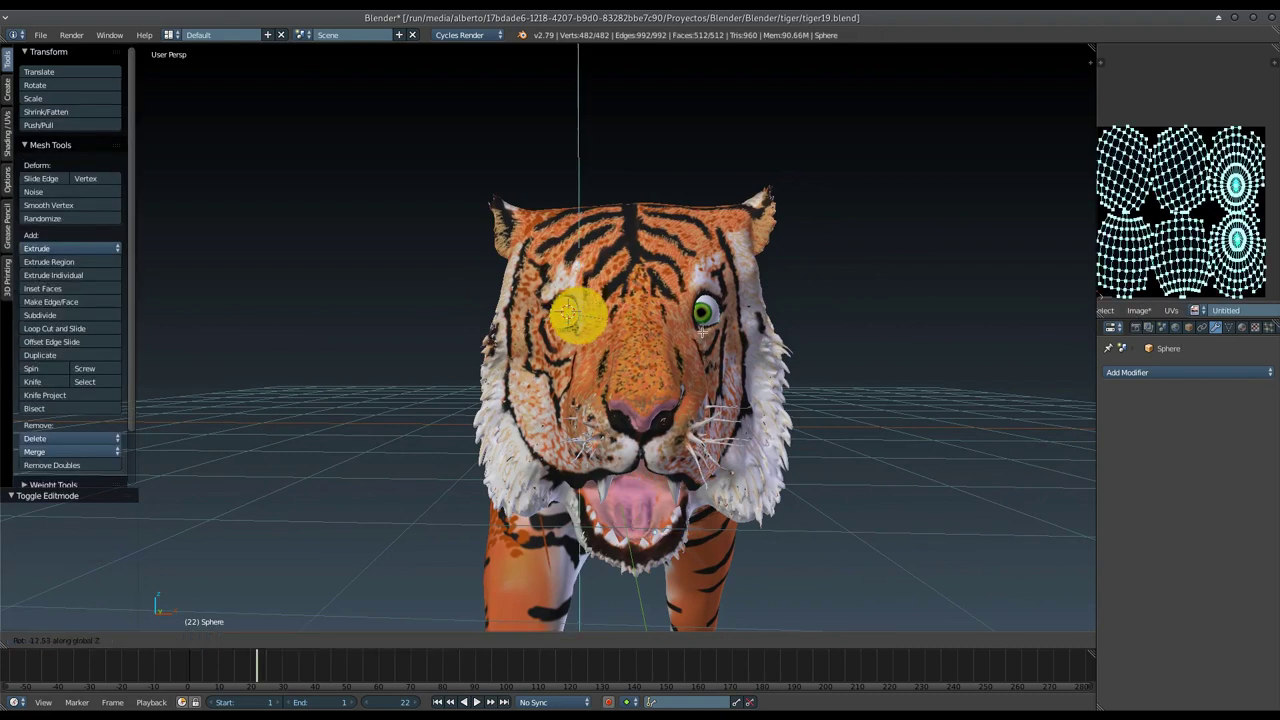
{"action": "key", "text": "Escape"}
{"action": "key", "text": "Tab"}
Step: Select the right eye and rotate it about the vertical axis in two passes
{"action": "right_click", "coordinate": [708, 318]}
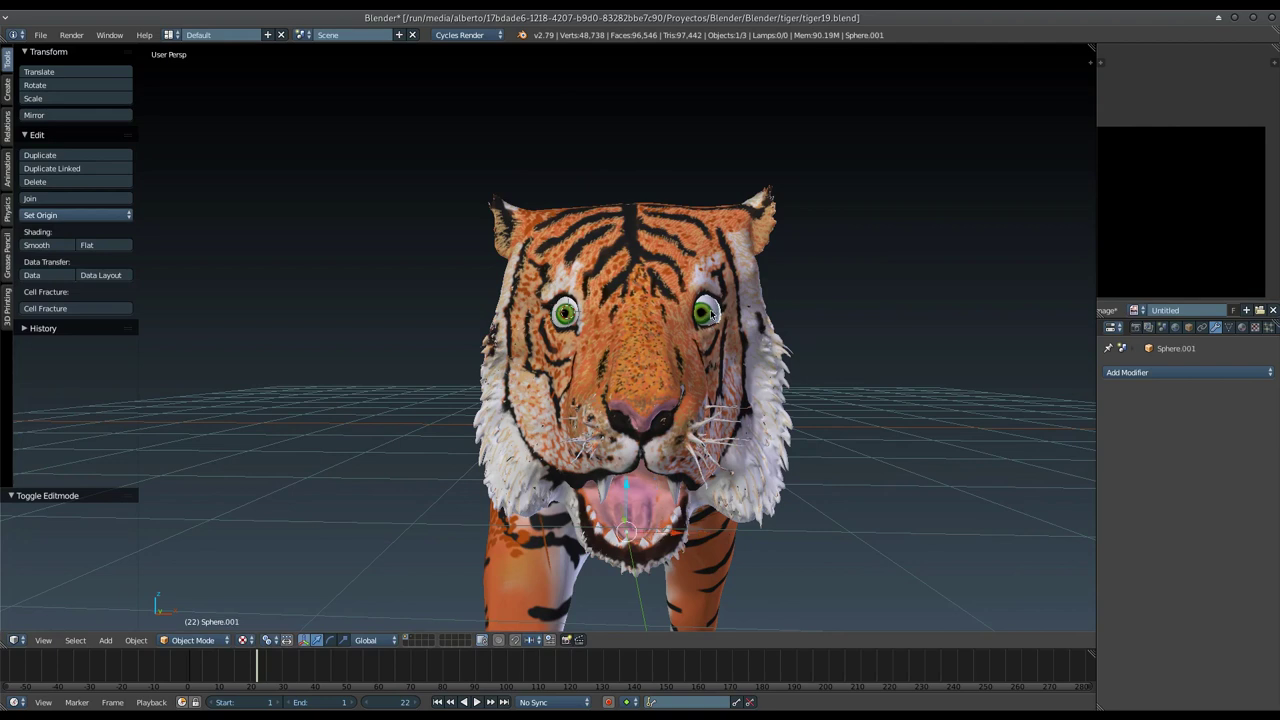
{"action": "key", "text": "Tab"}
{"action": "key", "text": "r"}
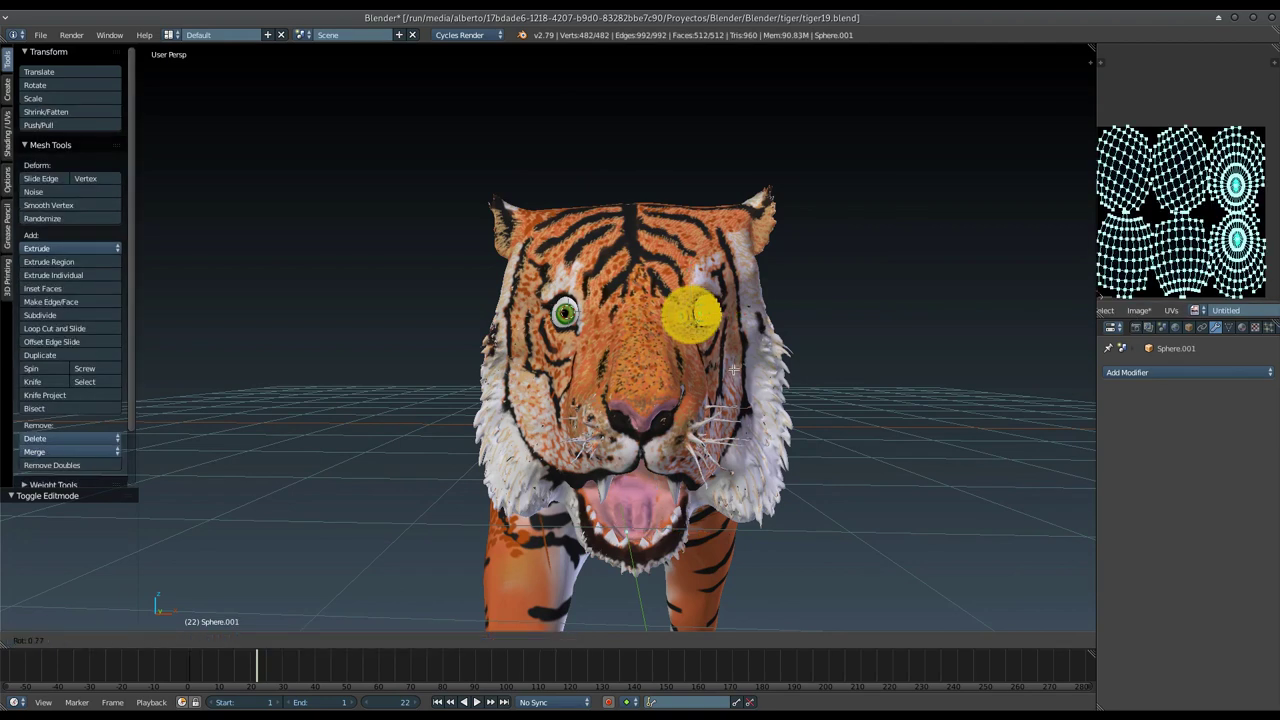
{"action": "left_click", "coordinate": [744, 345]}
{"action": "key", "text": "Tab"}
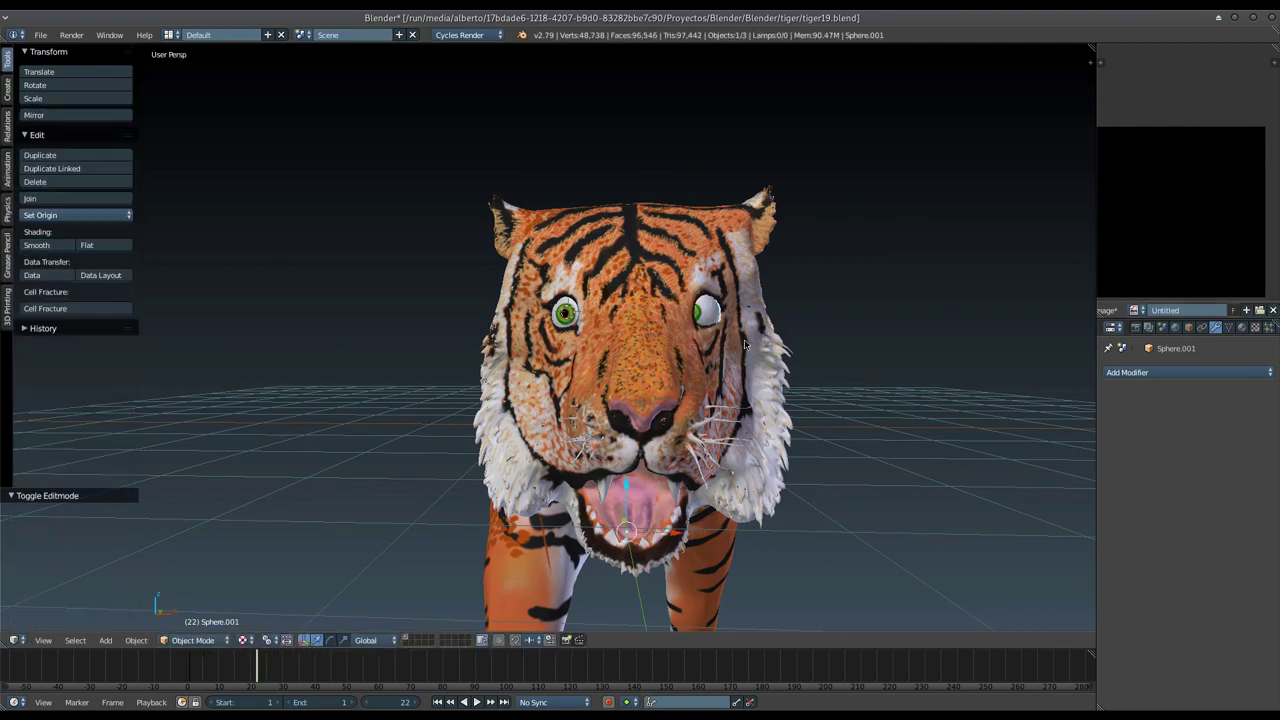
{"action": "key", "text": "Tab"}
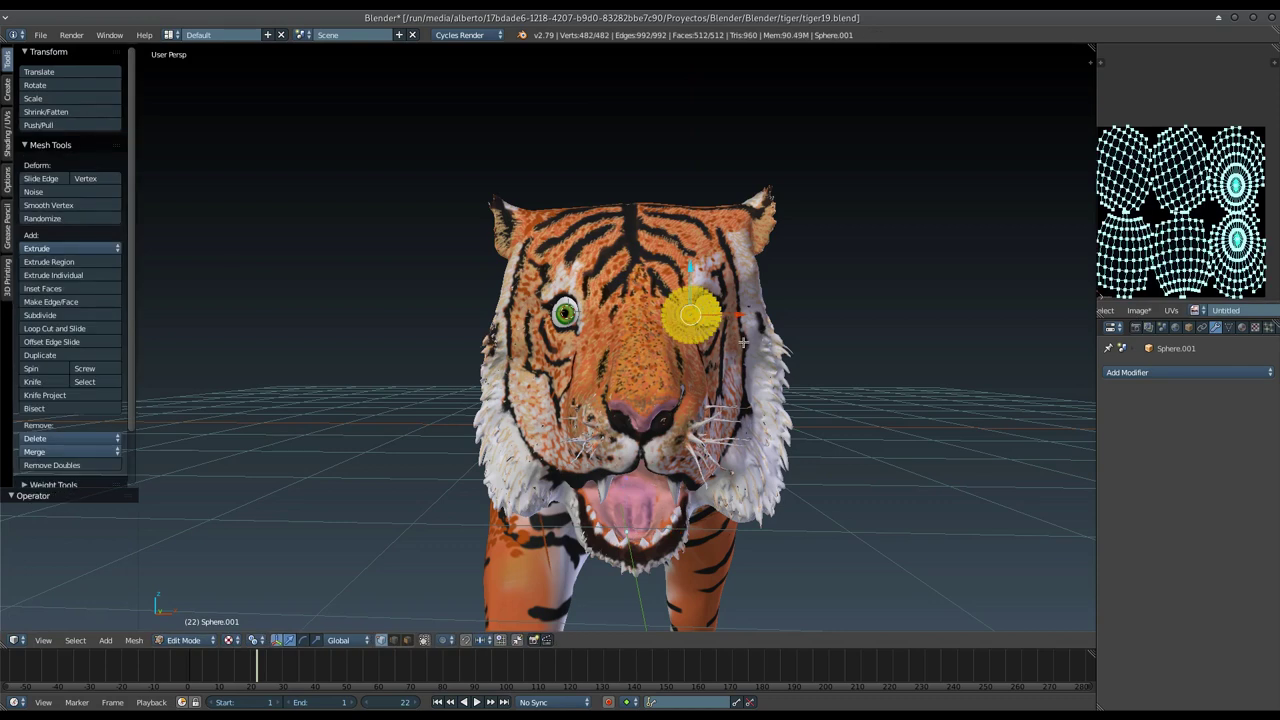
{"action": "key", "text": "r"}
{"action": "key", "text": "z"}
{"action": "left_click", "coordinate": [731, 372]}
{"action": "key", "text": "Tab"}
Step: Refine the right eye's Z rotation once more so both irises face forward
{"action": "key", "text": "Tab"}
{"action": "key", "text": "r"}
{"action": "key", "text": "z"}
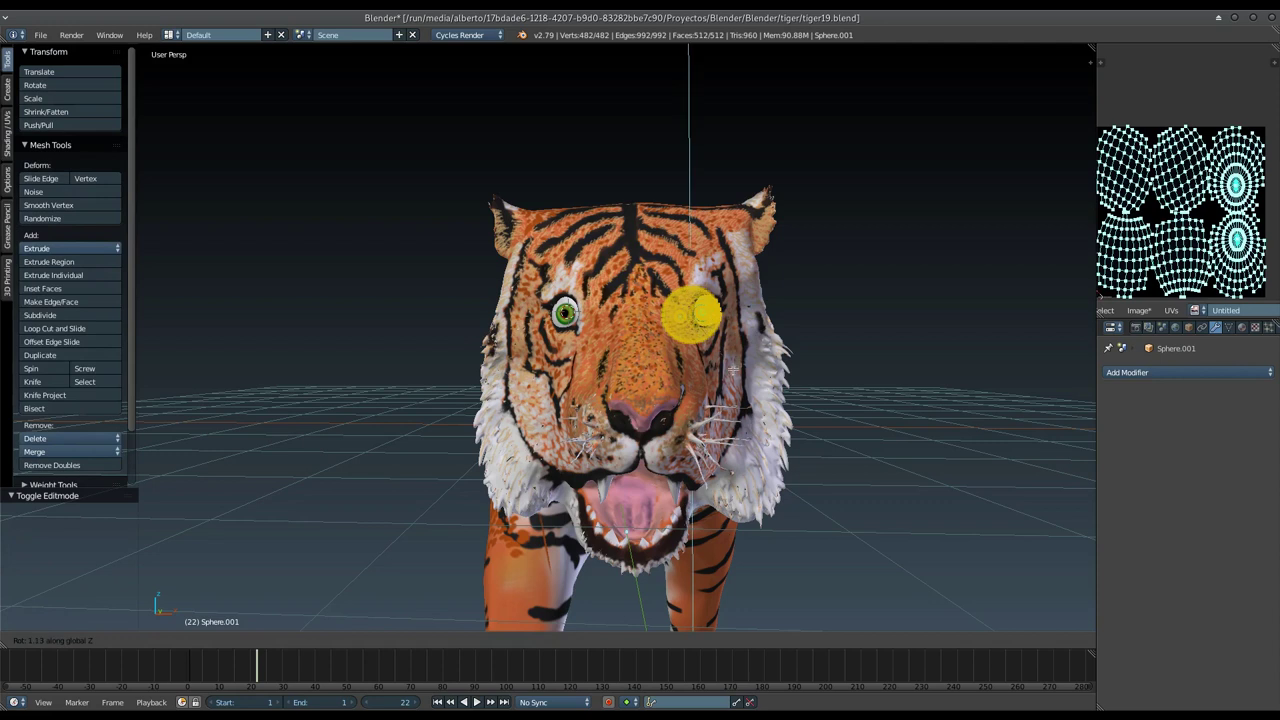
{"action": "left_click", "coordinate": [730, 383]}
{"action": "key", "text": "Tab"}
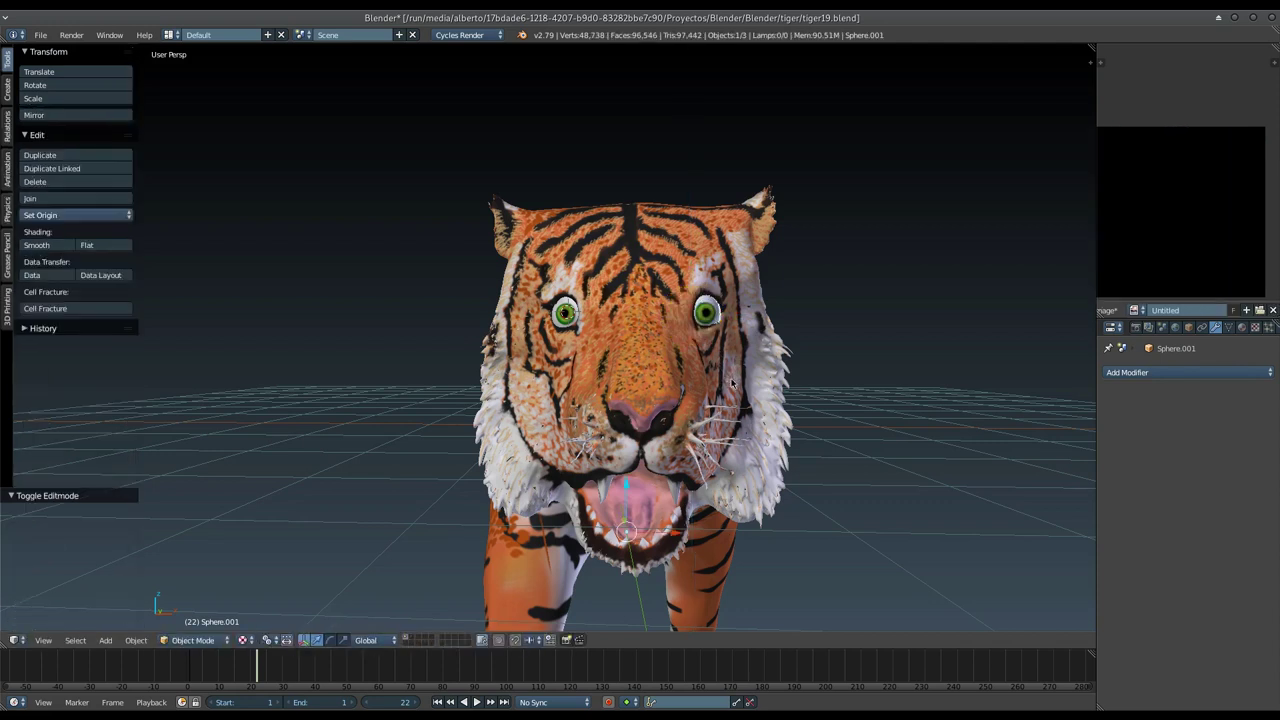
{"action": "key", "text": "Tab"}
Step: Give the eye one more small rotation about the Z axis
{"action": "key", "text": "r"}
{"action": "key", "text": "z"}
{"action": "left_click", "coordinate": [730, 381]}
{"action": "key", "text": "Tab"}
{"action": "mouse_move", "coordinate": [730, 378]}
{"action": "middle_mouse_down"}
{"action": "mouse_move", "coordinate": [684, 354]}
{"action": "mouse_move", "coordinate": [657, 434]}
{"action": "middle_mouse_up"}
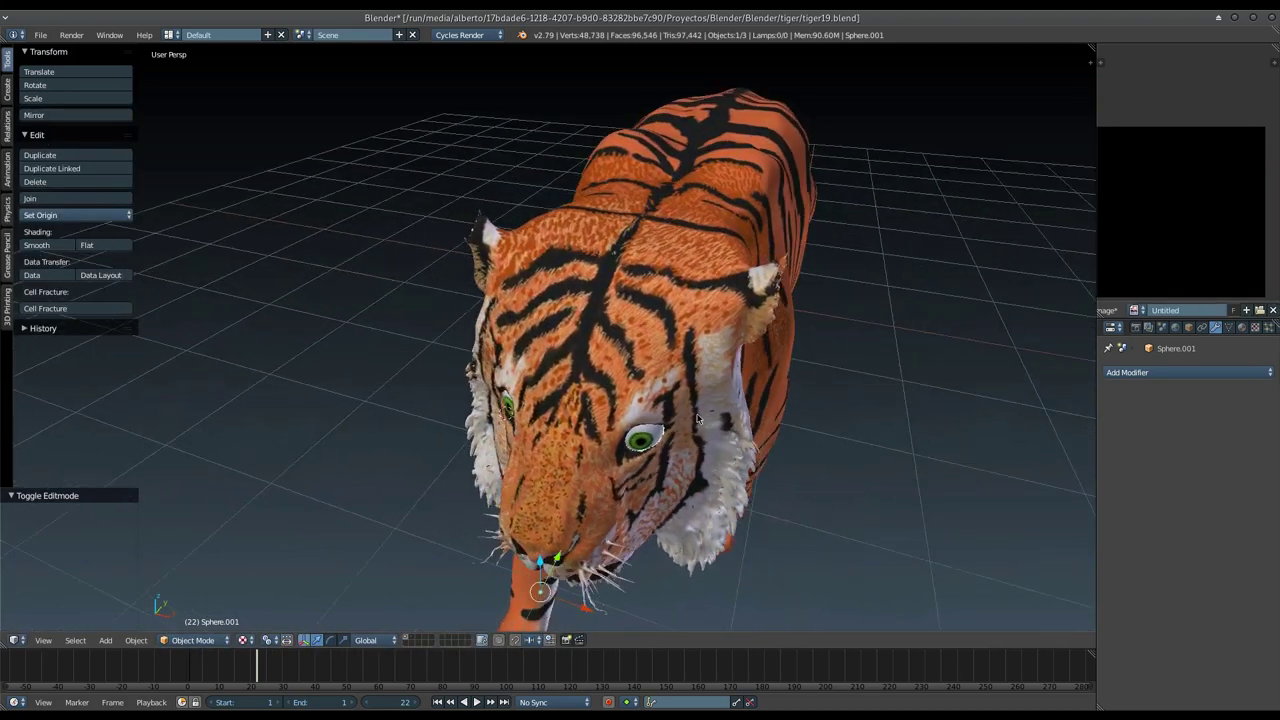
Step: Move the left eye along the Y axis into its socket
{"action": "right_click", "coordinate": [519, 402], "text": "shift"}
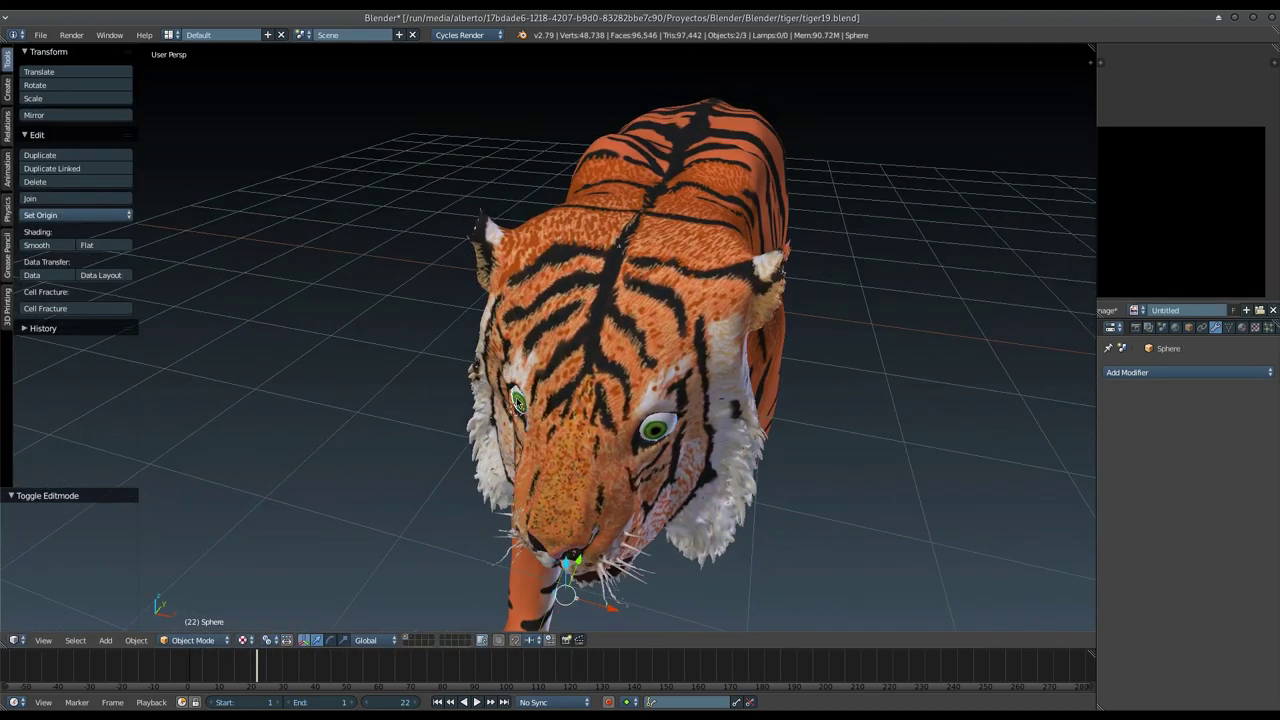
{"action": "key", "text": "g"}
{"action": "key", "text": "y"}
{"action": "left_click", "coordinate": [579, 516]}
{"action": "mouse_move", "coordinate": [581, 514]}
{"action": "middle_mouse_down"}
{"action": "mouse_move", "coordinate": [598, 438]}
{"action": "mouse_move", "coordinate": [638, 383]}
{"action": "mouse_move", "coordinate": [623, 391]}
{"action": "mouse_move", "coordinate": [698, 413]}
{"action": "mouse_move", "coordinate": [658, 327]}
{"action": "mouse_move", "coordinate": [655, 341]}
{"action": "middle_mouse_up"}
{"action": "key", "text": "Tab"}
{"action": "key", "text": "Tab"}
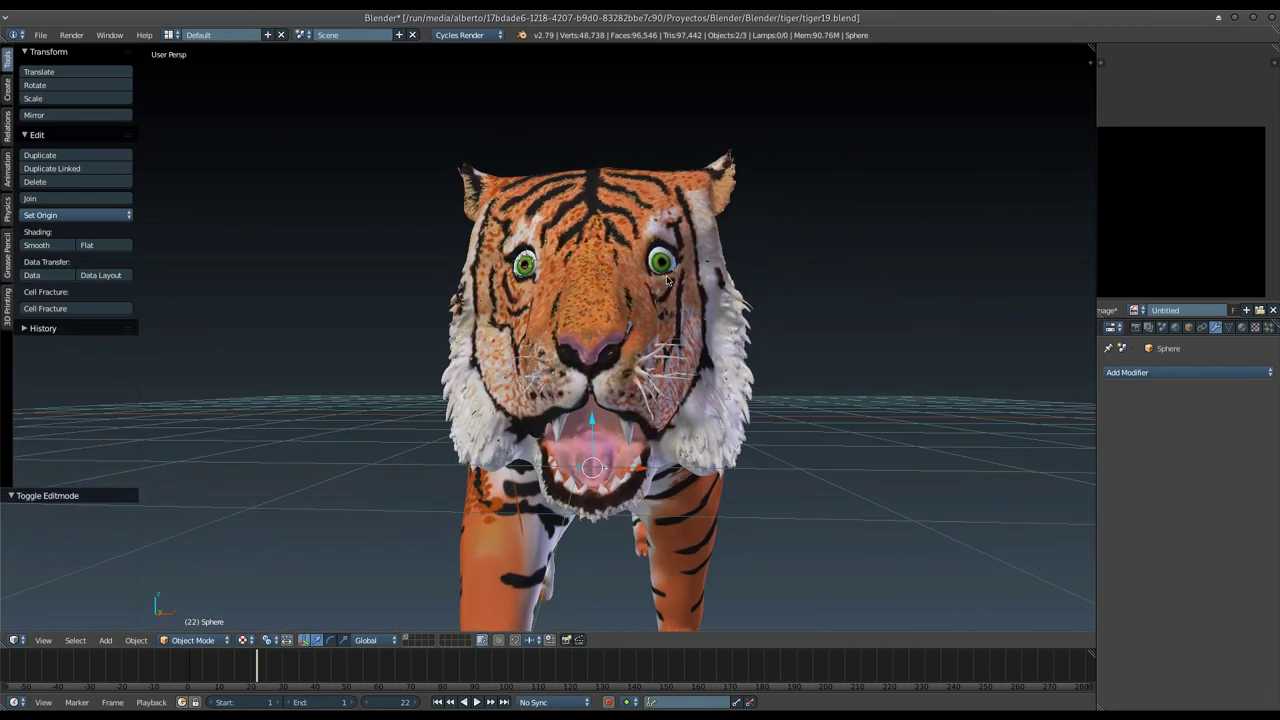
Step: Scale the first eye sphere by 1.4 in Edit Mode
{"action": "key", "text": "Tab"}
{"action": "middle_click_drag", "start_coordinate": [587, 329], "coordinate": [616, 400]}
{"action": "key", "text": "s"}
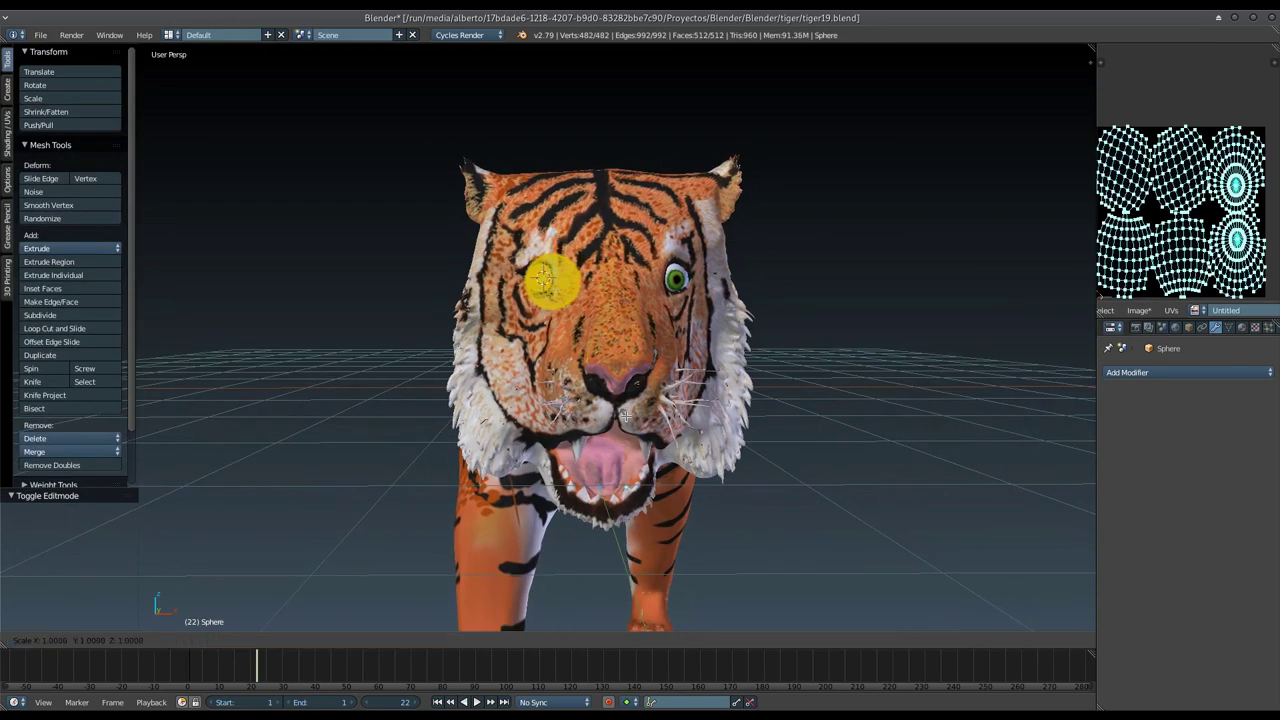
{"action": "left_click", "coordinate": [552, 282]}
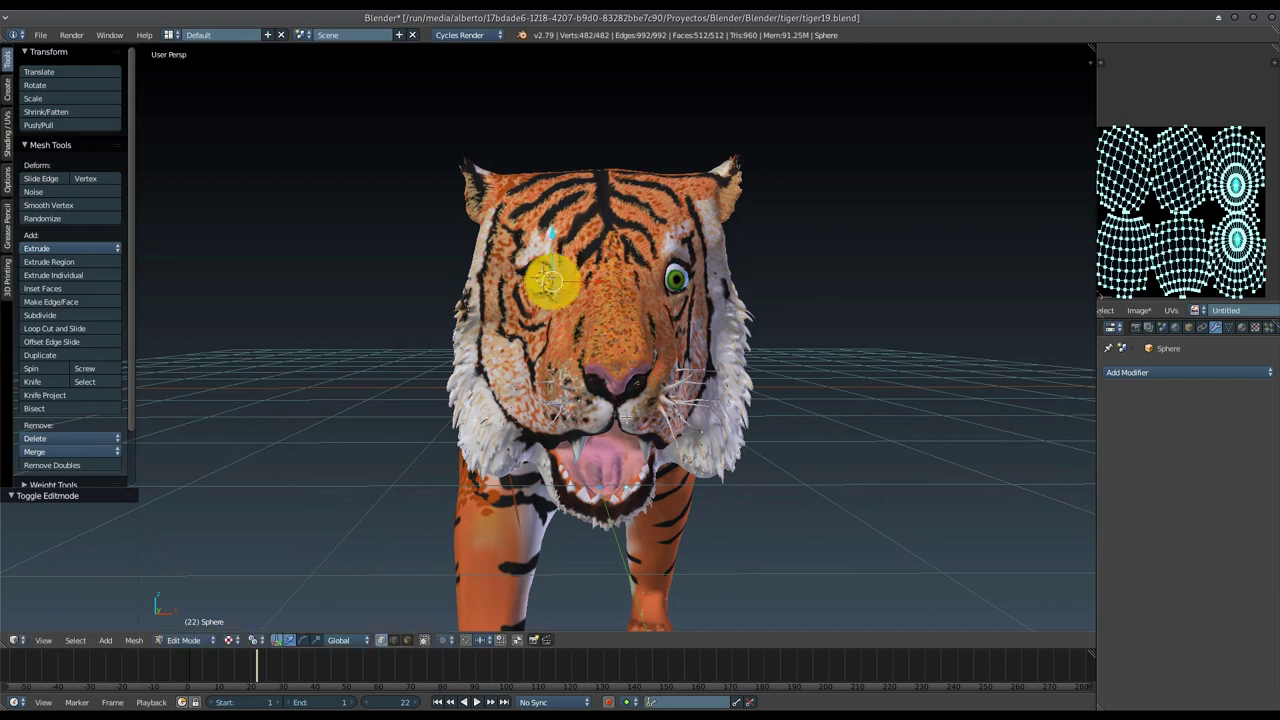
{"action": "key", "text": "s"}
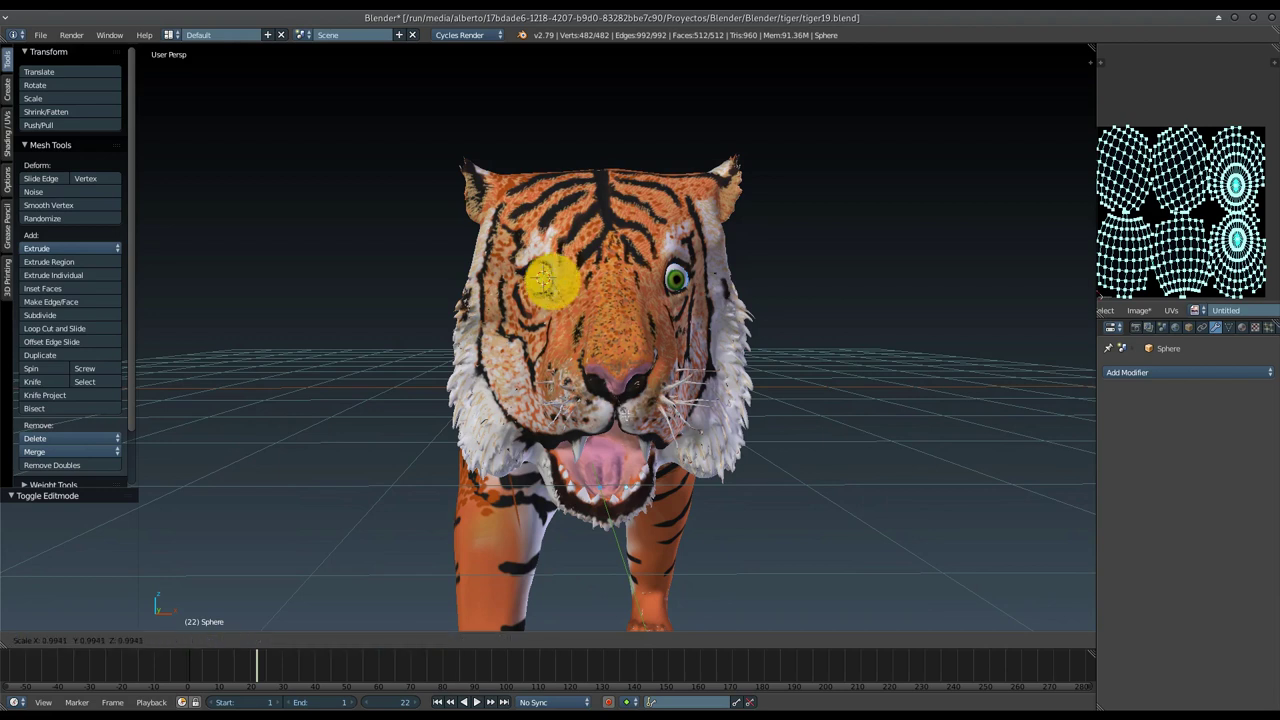
{"action": "type", "text": "1.4"}
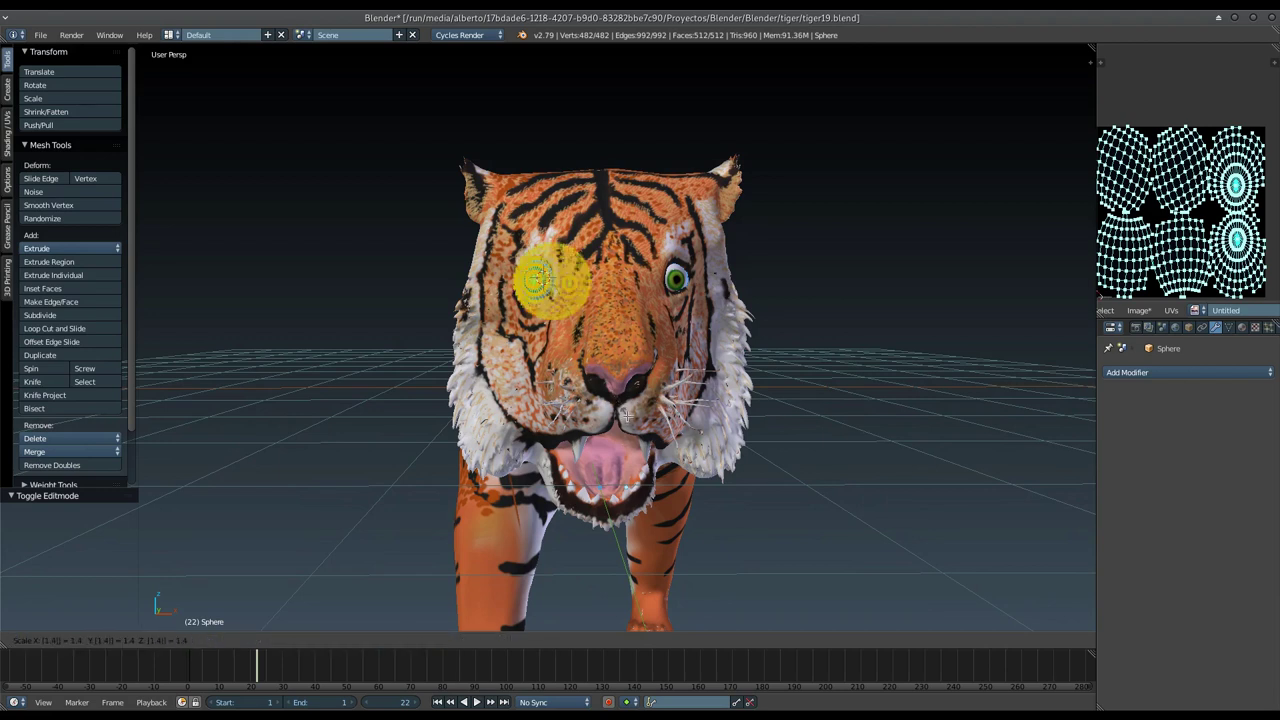
{"action": "key", "text": "Return"}
{"action": "key", "text": "Tab"}
Step: Enlarge the other eye sphere by 1.4 as well
{"action": "mouse_move", "coordinate": [629, 418]}
{"action": "middle_mouse_down"}
{"action": "mouse_move", "coordinate": [619, 466]}
{"action": "mouse_move", "coordinate": [587, 424]}
{"action": "middle_mouse_up"}
{"action": "right_click", "coordinate": [627, 348]}
{"action": "key", "text": "Tab"}
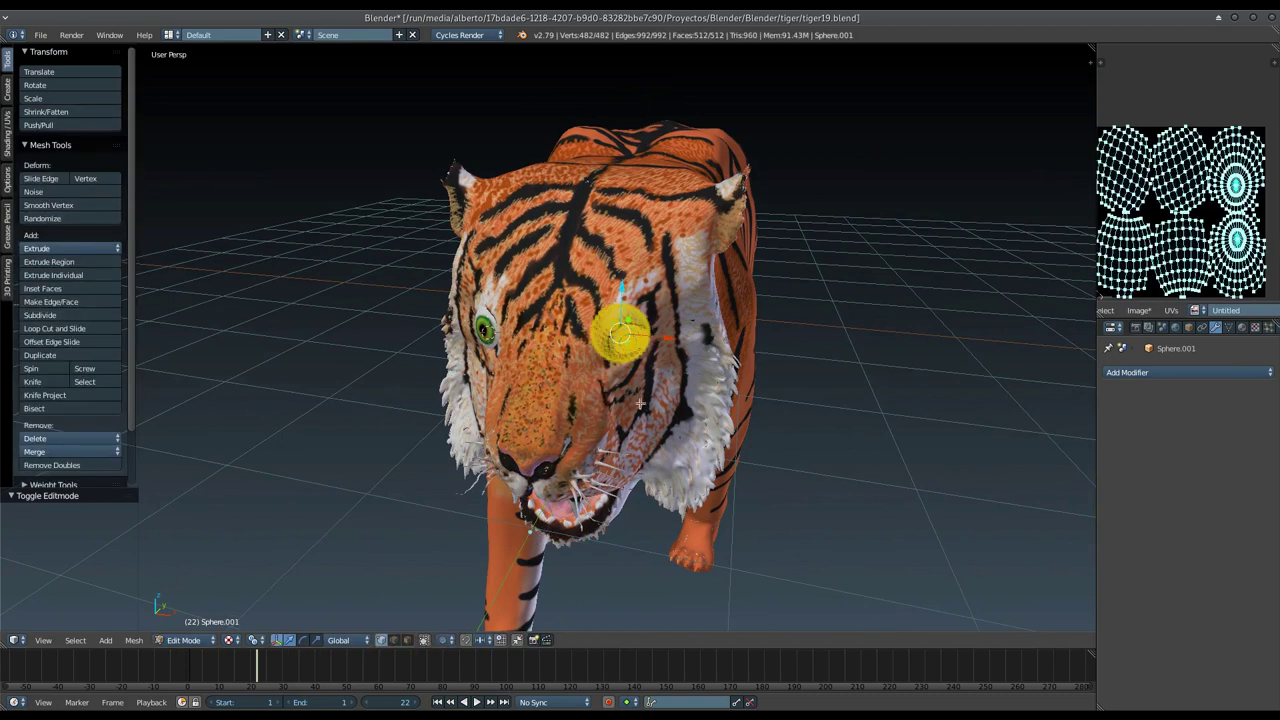
{"action": "type", "text": "s1.4"}
{"action": "key", "text": "Return"}
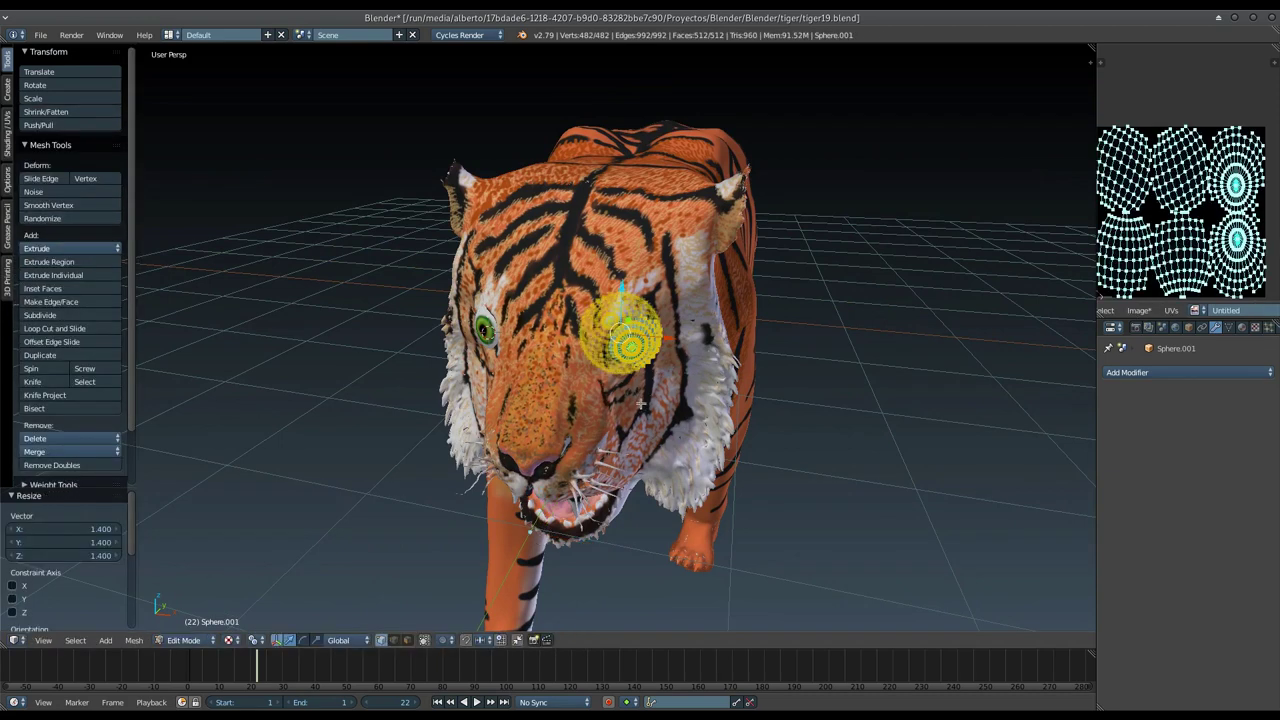
{"action": "key", "text": "Tab"}
Step: Select both eyes and move them forward along the Y axis
{"action": "right_click", "coordinate": [487, 330], "text": "shift"}
{"action": "key", "text": "g"}
{"action": "key", "text": "y"}
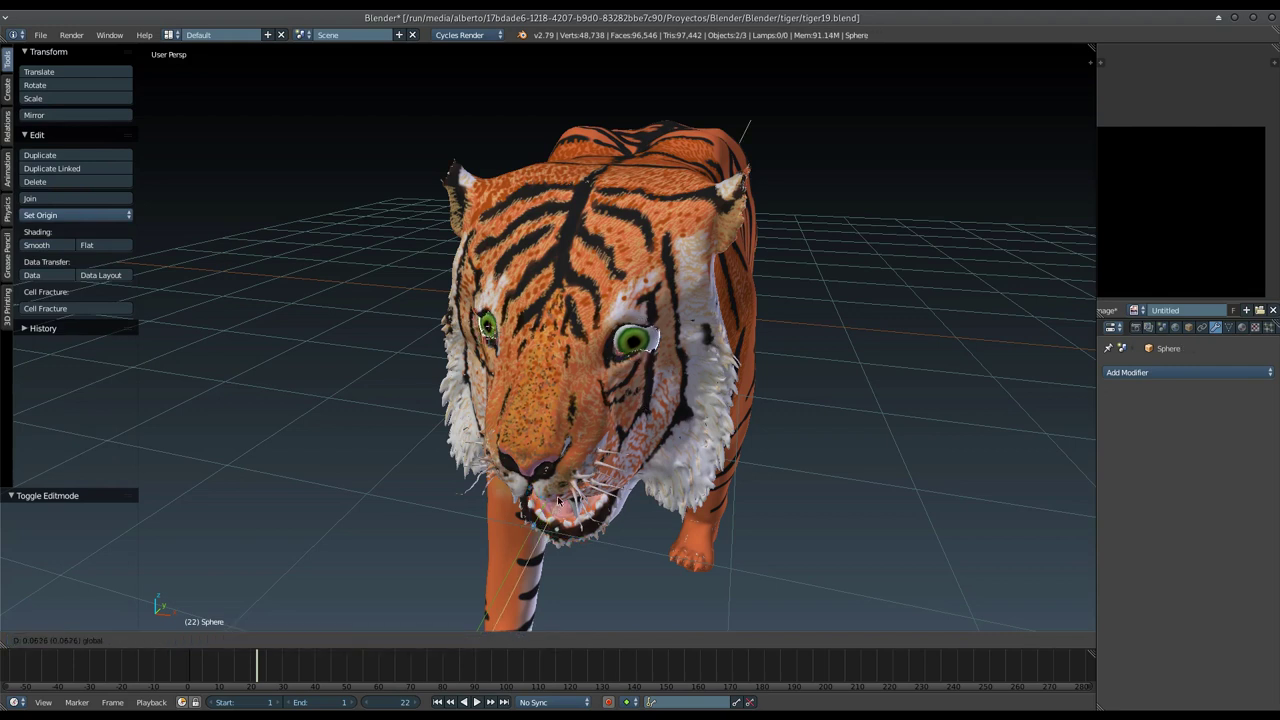
{"action": "left_click", "coordinate": [557, 474]}
{"action": "middle_click_drag", "start_coordinate": [557, 474], "coordinate": [596, 405]}
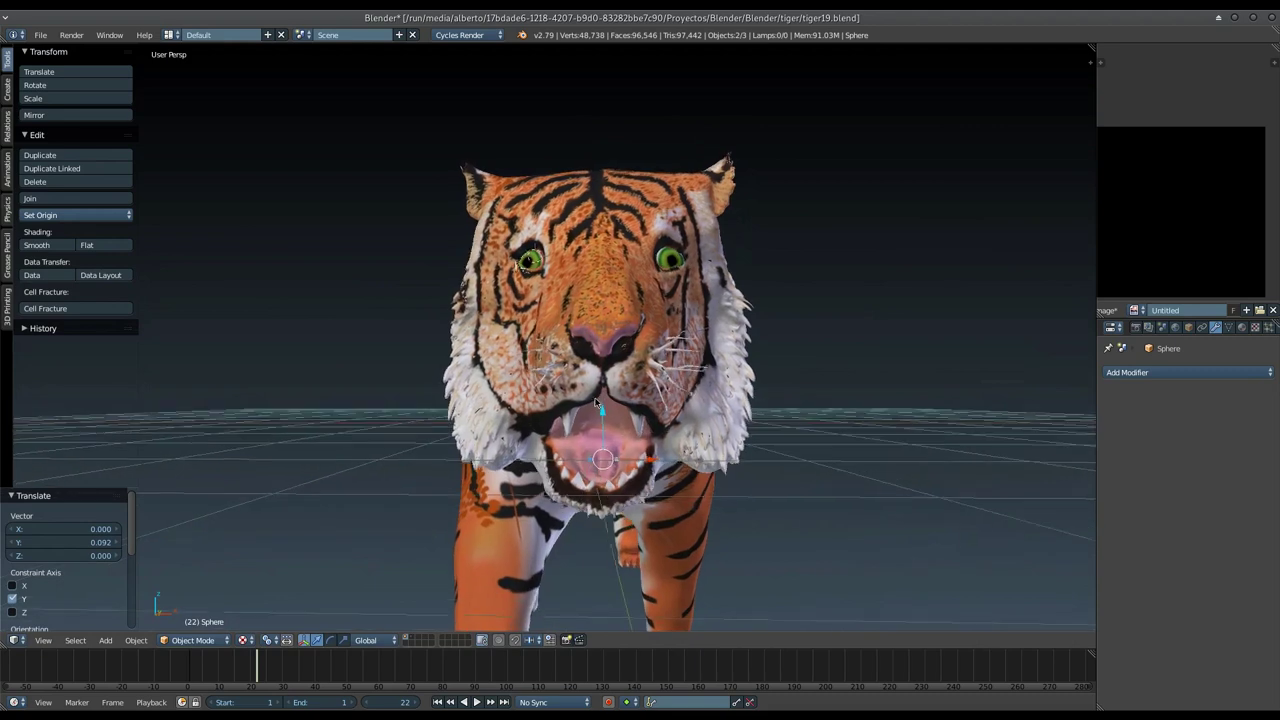
Step: Reselect one eye sphere and rotate it slightly about the Z axis
{"action": "key", "text": "Tab"}
{"action": "key", "text": "Tab"}
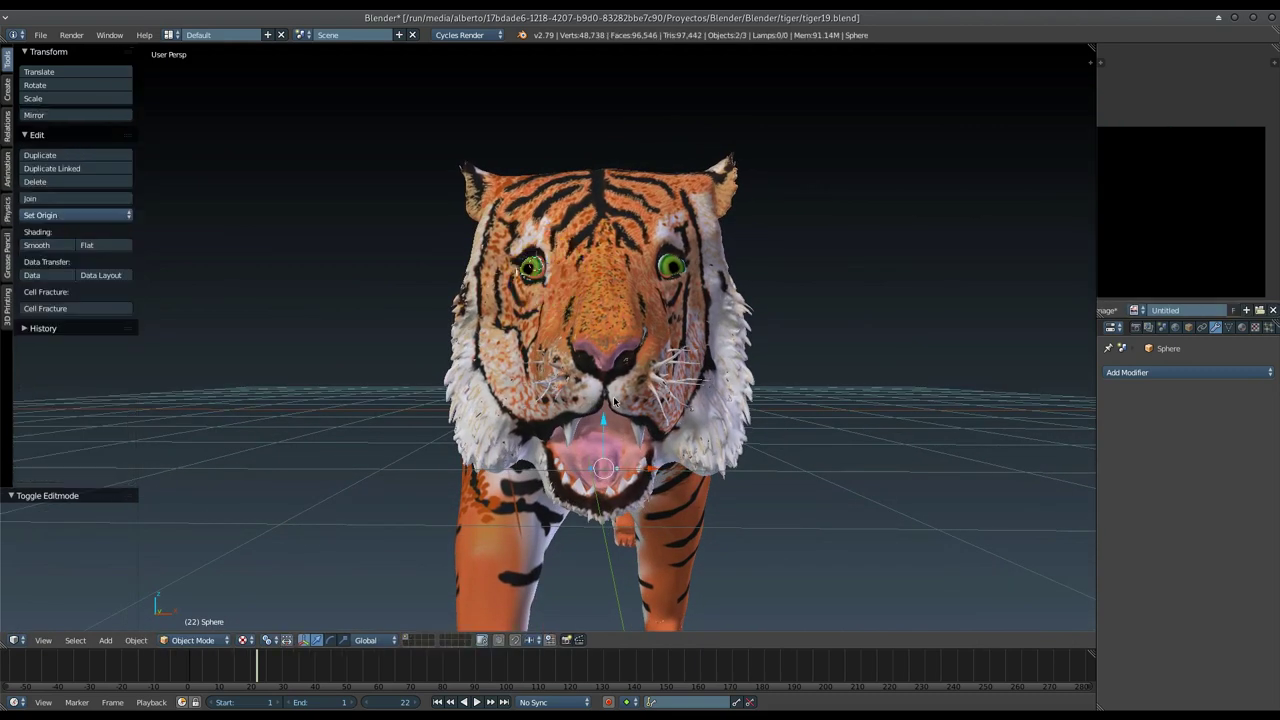
{"action": "right_click", "coordinate": [531, 270]}
{"action": "right_click", "coordinate": [531, 268]}
{"action": "key", "text": "Tab"}
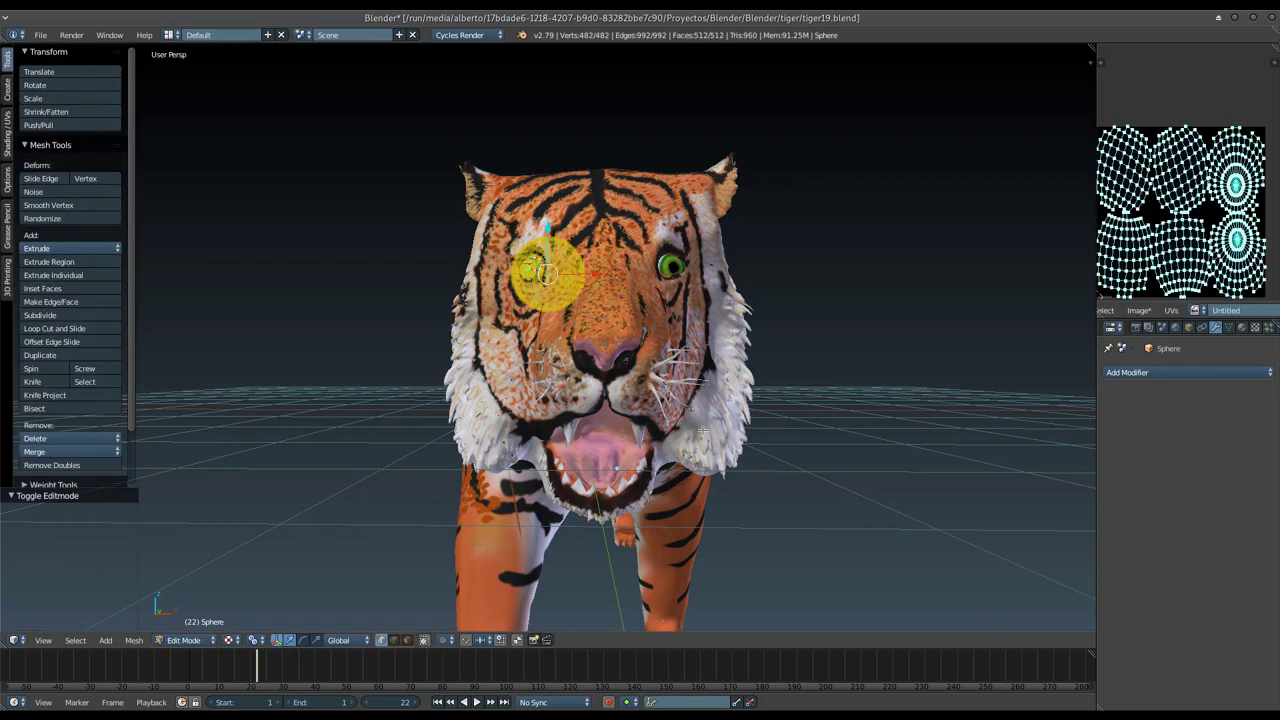
{"action": "key", "text": "r"}
{"action": "key", "text": "z"}
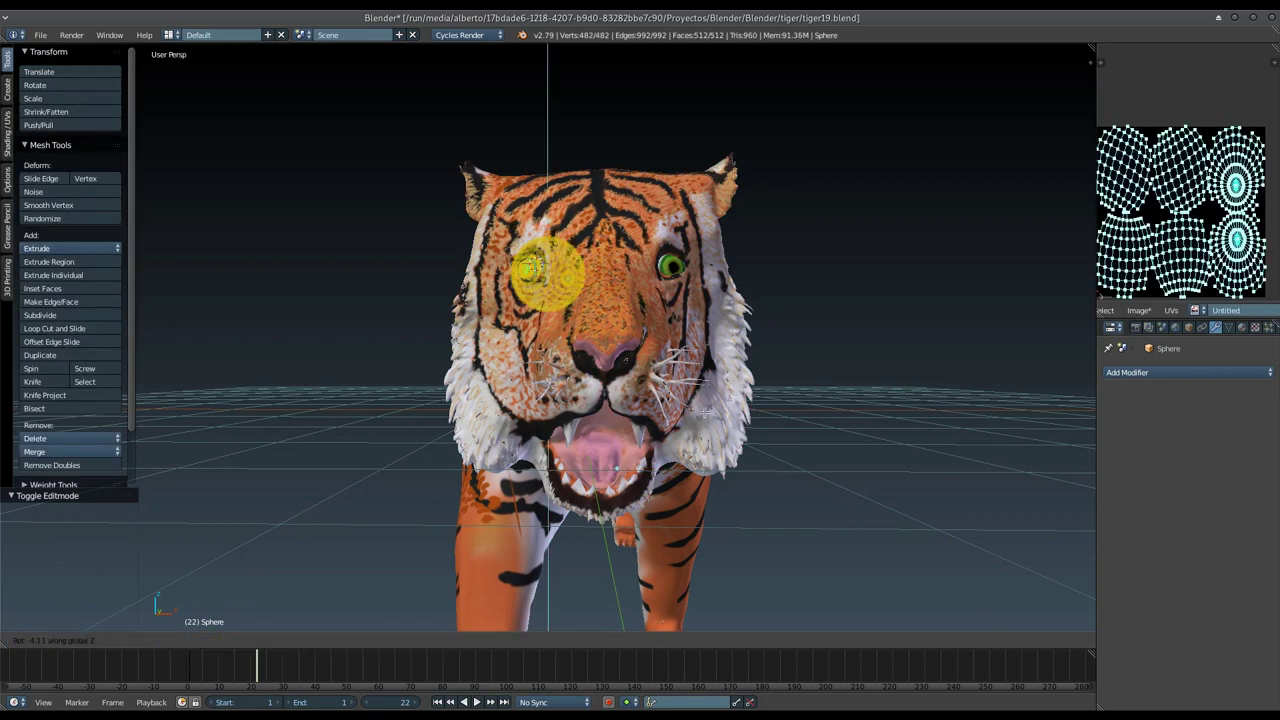
{"action": "left_click", "coordinate": [701, 418]}
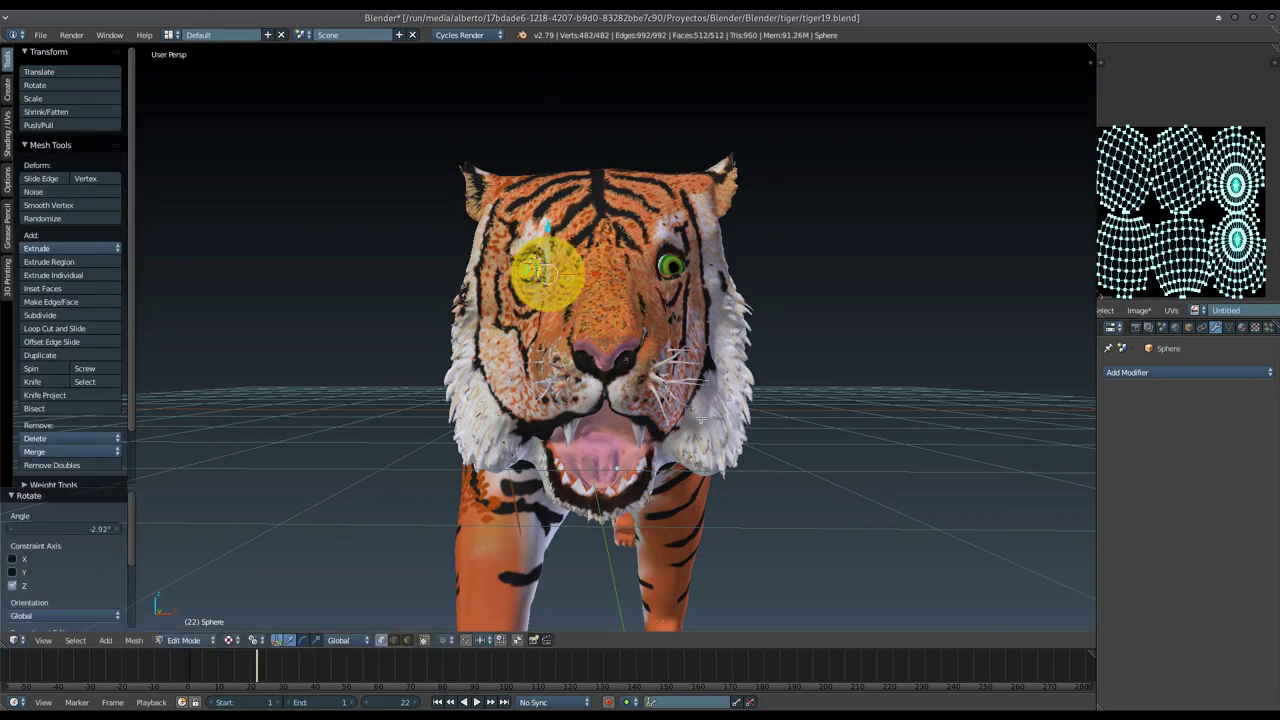
{"action": "key", "text": "Tab"}
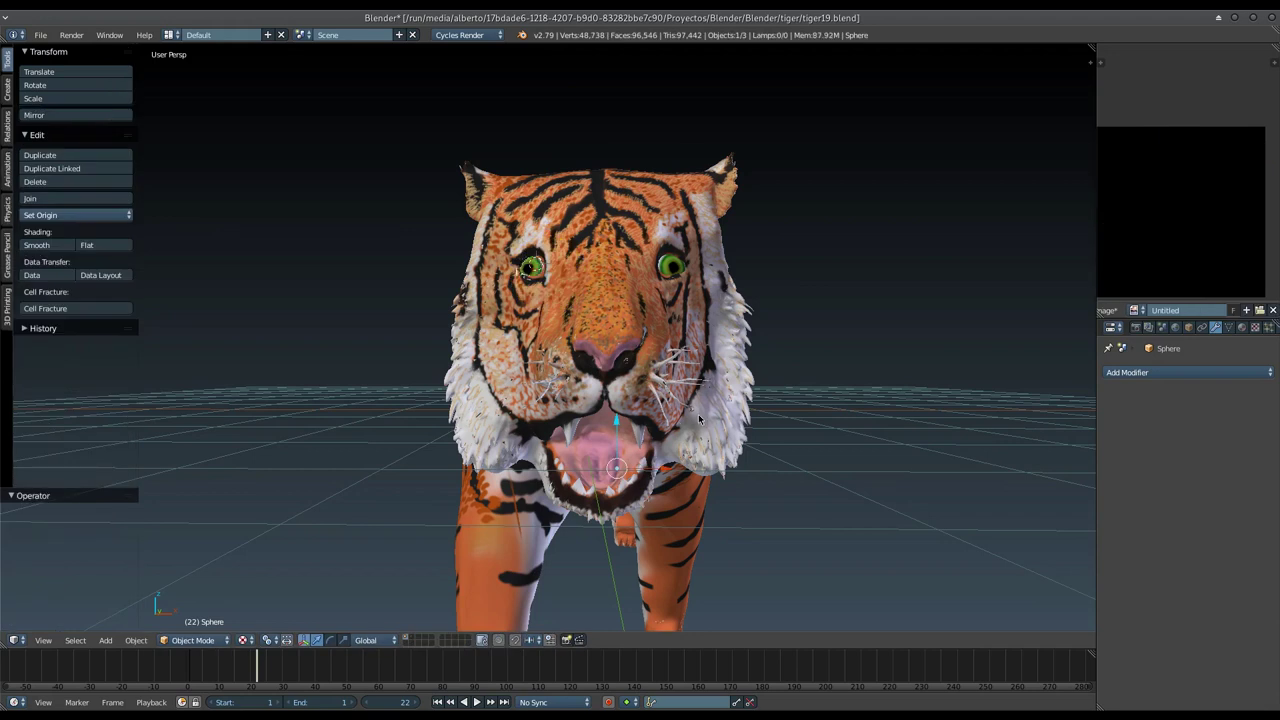
Step: Adjust that eye's Z rotation again and check it from a three-quarter view
{"action": "key", "text": "Tab"}
{"action": "key", "text": "r"}
{"action": "key", "text": "z"}
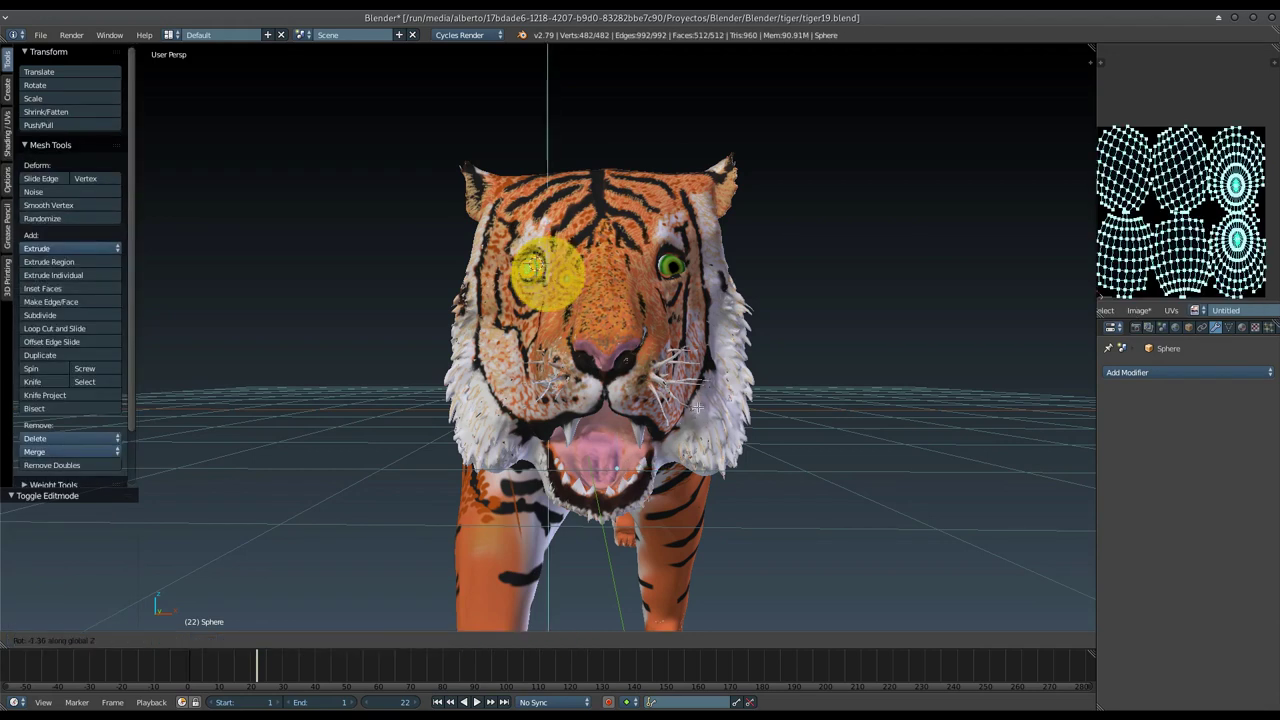
{"action": "left_click", "coordinate": [665, 447]}
{"action": "key", "text": "Tab"}
{"action": "mouse_move", "coordinate": [663, 352]}
{"action": "middle_mouse_down"}
{"action": "mouse_move", "coordinate": [714, 393]}
{"action": "mouse_move", "coordinate": [639, 383]}
{"action": "middle_mouse_up"}
Step: Select both eyes and move them slightly back along the Y axis
{"action": "right_click", "coordinate": [638, 337], "text": "shift"}
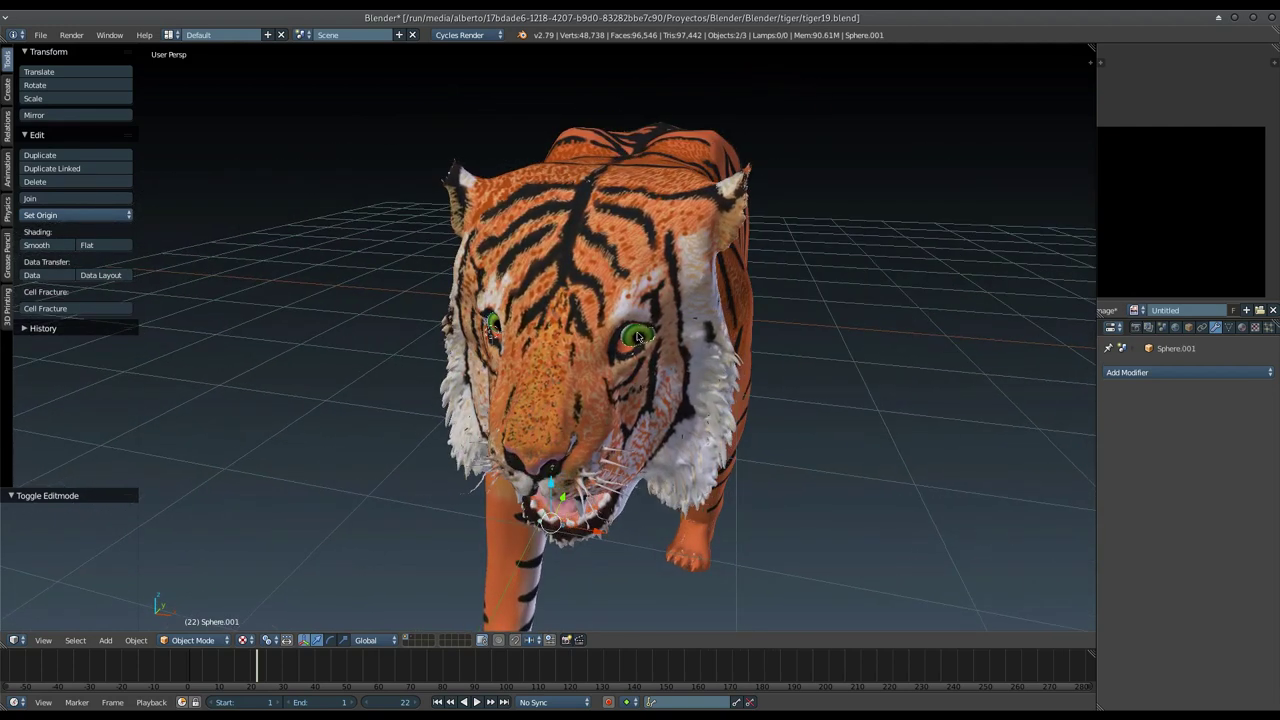
{"action": "left_click_drag", "start_coordinate": [565, 500], "coordinate": [568, 500]}
{"action": "key", "text": "Tab"}
{"action": "key", "text": "Tab"}
{"action": "middle_click_drag", "start_coordinate": [570, 450], "coordinate": [592, 404]}
{"action": "mouse_move", "coordinate": [659, 347]}
{"action": "middle_mouse_down"}
{"action": "mouse_move", "coordinate": [685, 345]}
{"action": "mouse_move", "coordinate": [631, 395]}
{"action": "mouse_move", "coordinate": [578, 487]}
{"action": "middle_mouse_up"}
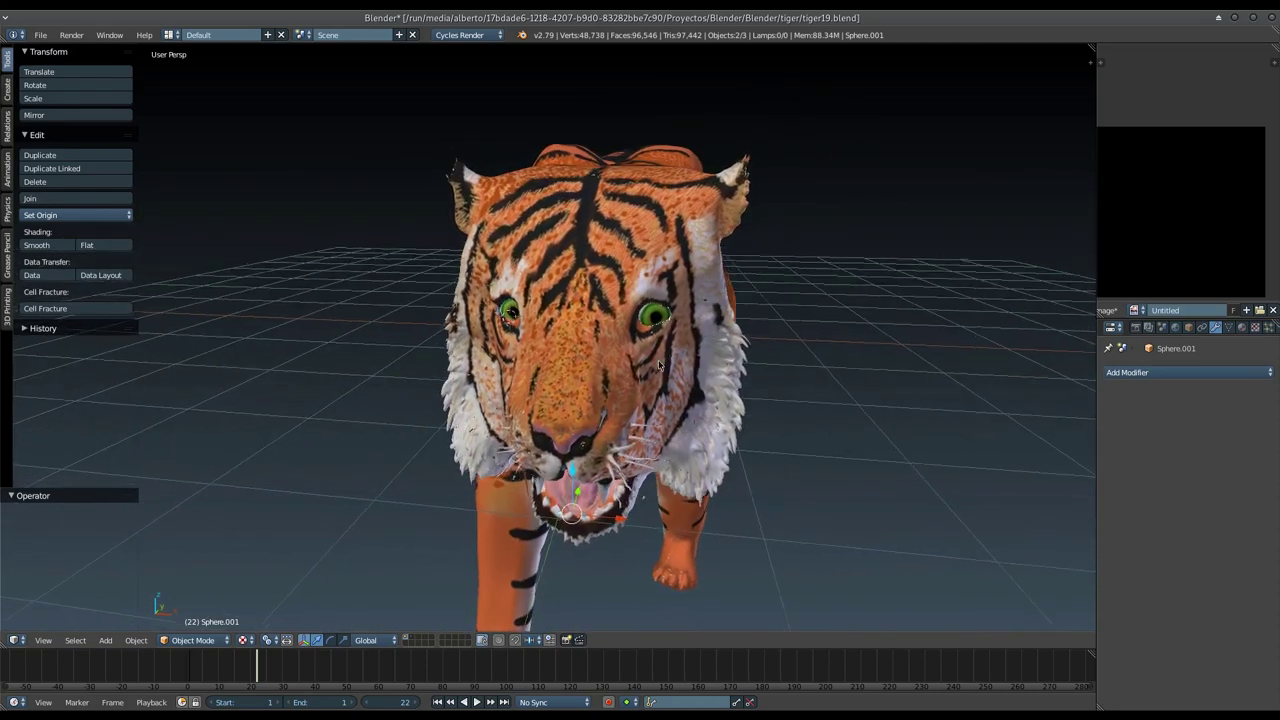
{"action": "key", "text": "g"}
{"action": "key", "text": "y"}
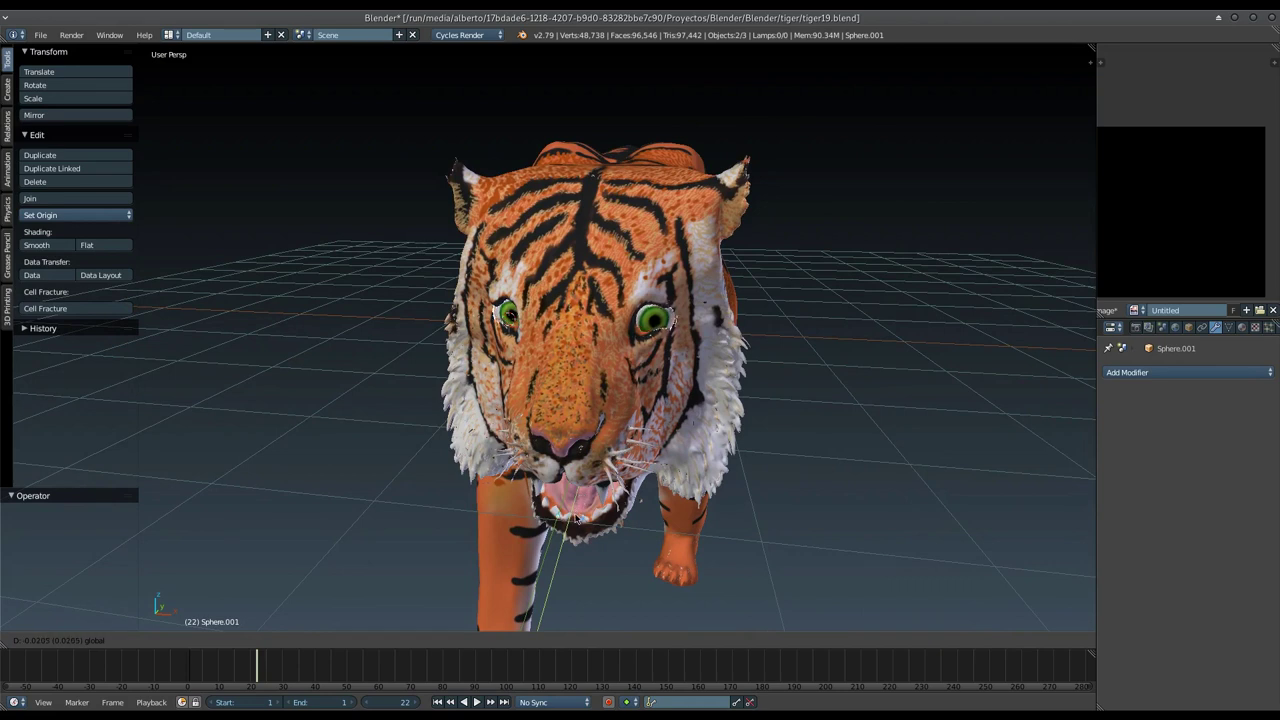
{"action": "left_click", "coordinate": [577, 519]}
Step: Tilt the second eye by -0.3 about the X axis
{"action": "key", "text": "Tab"}
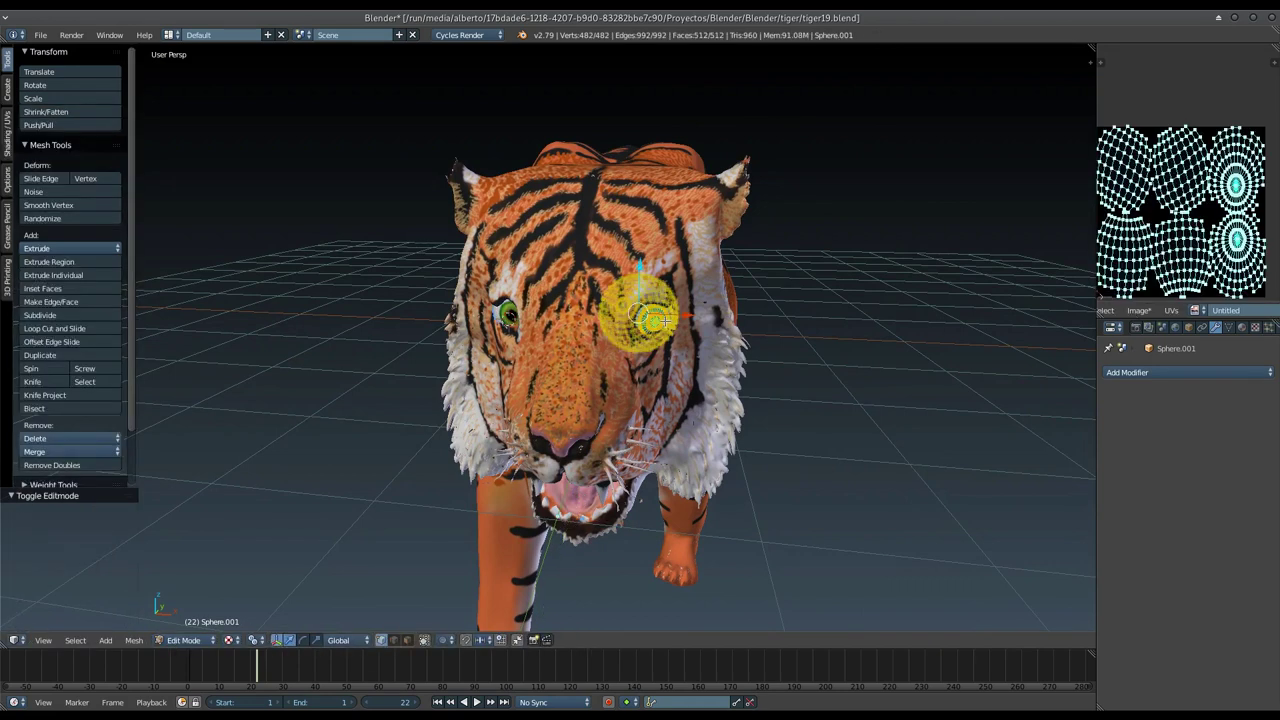
{"action": "key", "text": "a"}
{"action": "key", "text": "a"}
{"action": "key", "text": "r"}
{"action": "key", "text": "x"}
{"action": "type", "text": "-0.3"}
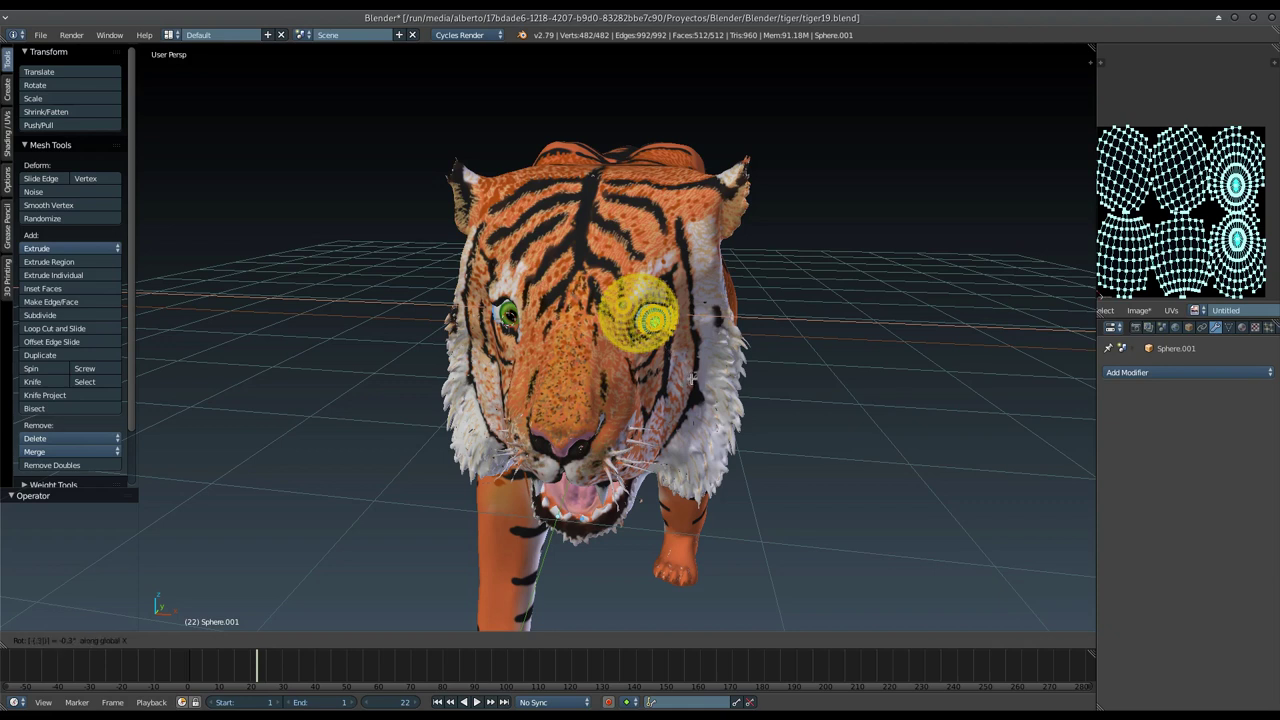
{"action": "key", "text": "Return"}
Step: Shift the second eye -0.05 along the X axis
{"action": "key", "text": "g"}
{"action": "type", "text": "x"}
{"action": "type", "text": "."}
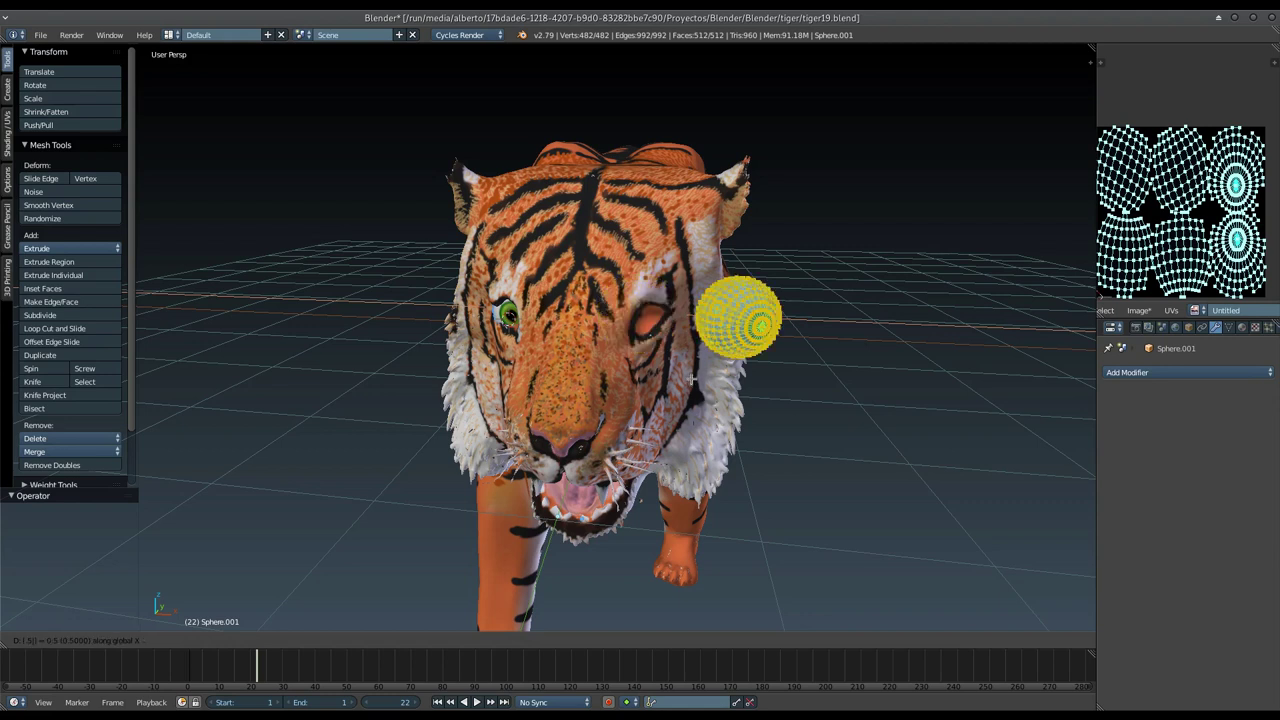
{"action": "type", "text": "5"}
{"action": "key", "text": "Escape"}
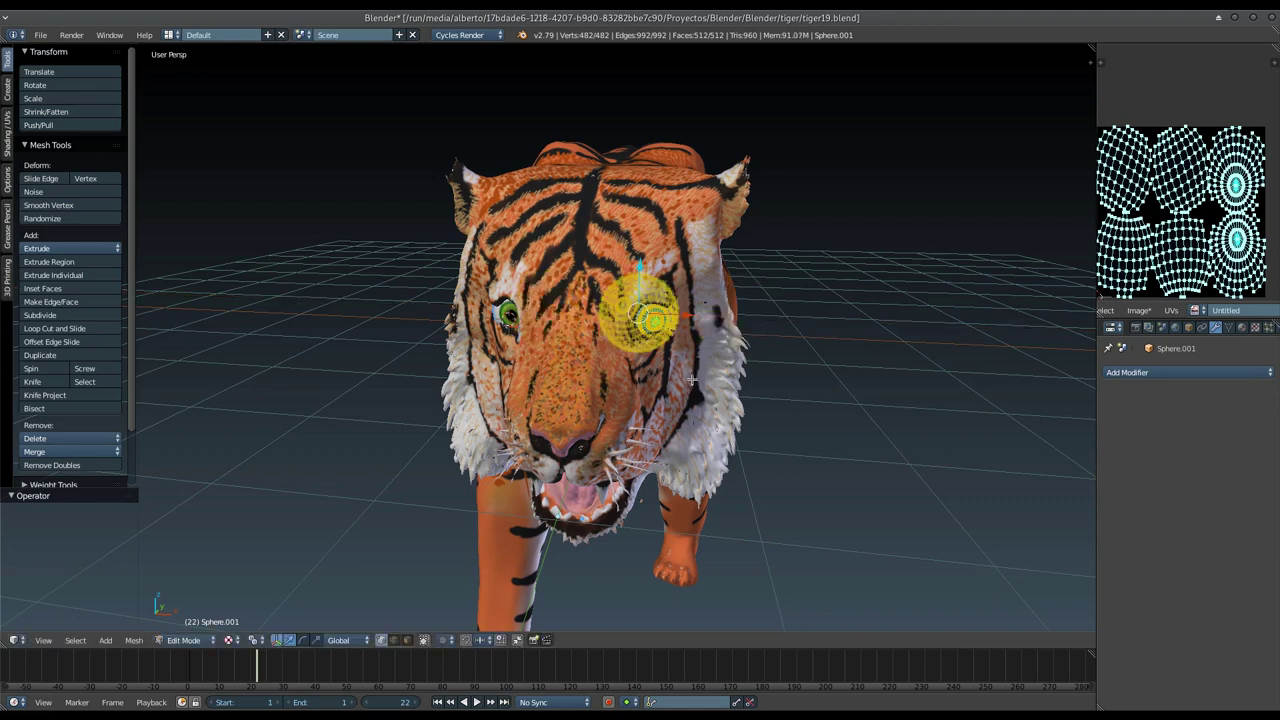
{"action": "key", "text": "g"}
{"action": "key", "text": "x"}
{"action": "key", "text": "minus"}
{"action": "type", "text": "0"}
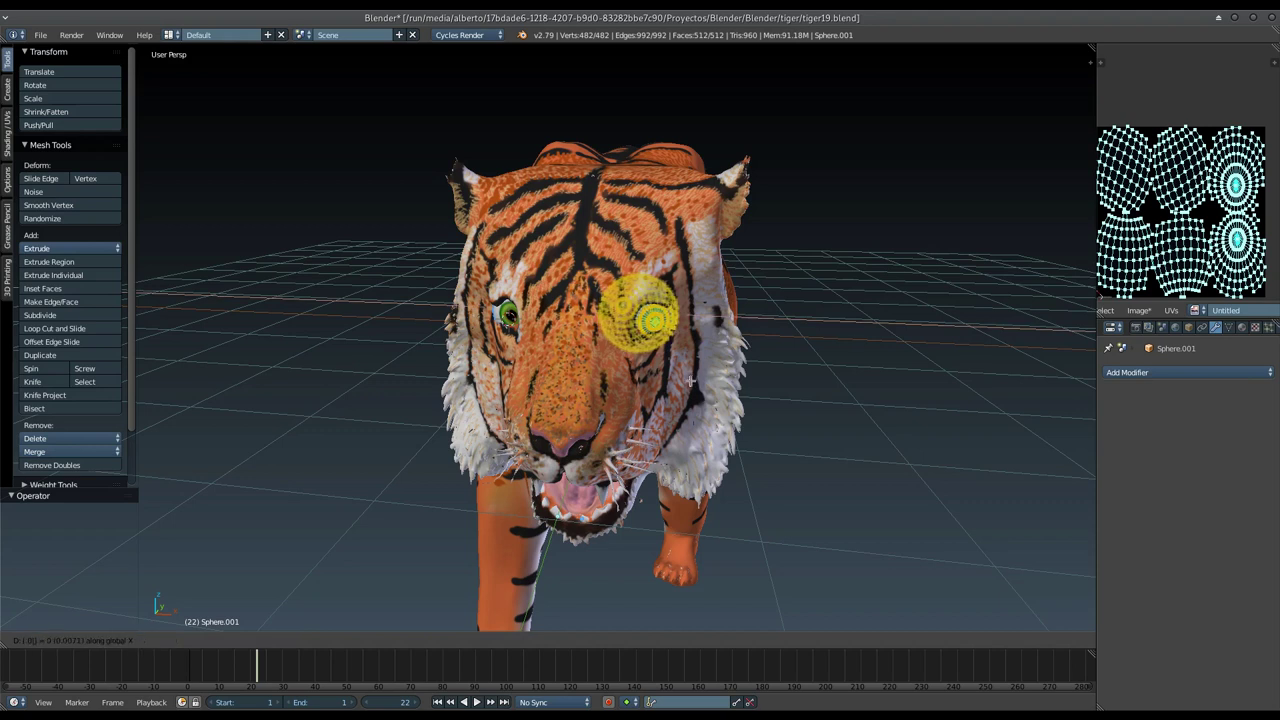
{"action": "type", "text": ".05"}
{"action": "key", "text": "Return"}
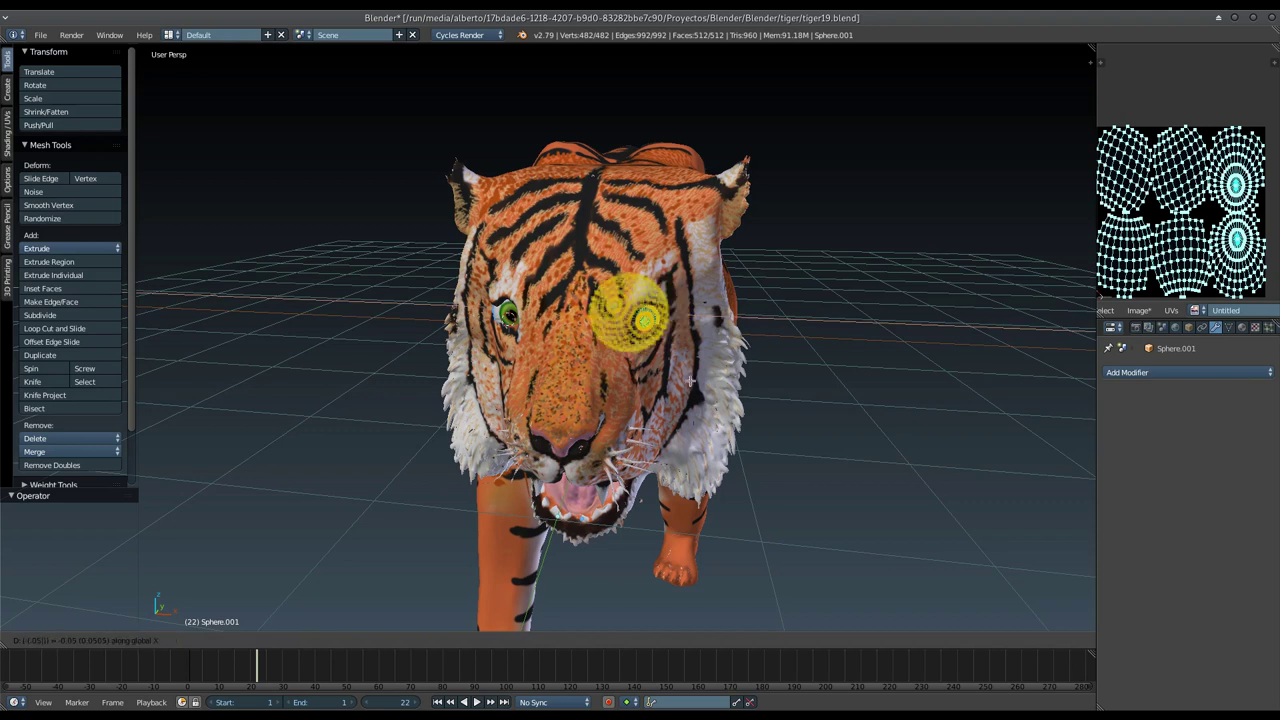
{"action": "key", "text": "Tab"}
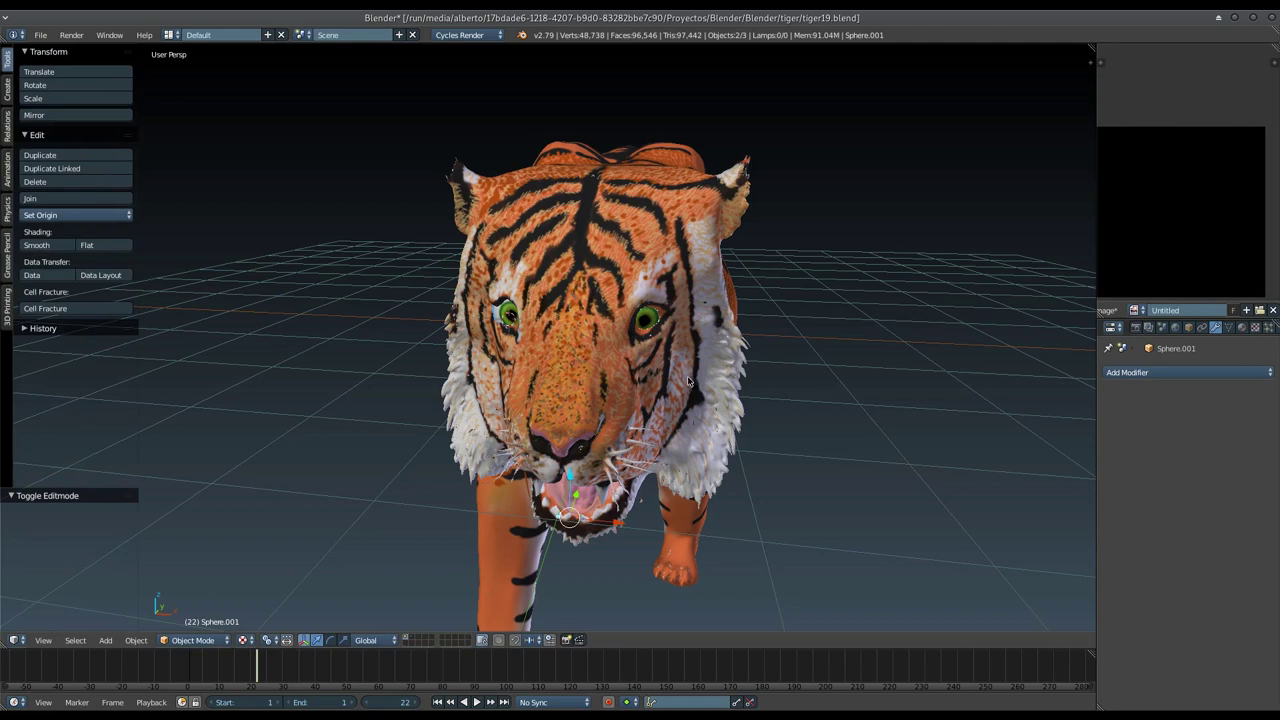
{"action": "middle_click_drag", "start_coordinate": [688, 381], "coordinate": [563, 349]}
Step: Shift the first eye sphere 0.05 along the X axis
{"action": "right_click", "coordinate": [530, 274]}
{"action": "key", "text": "Tab"}
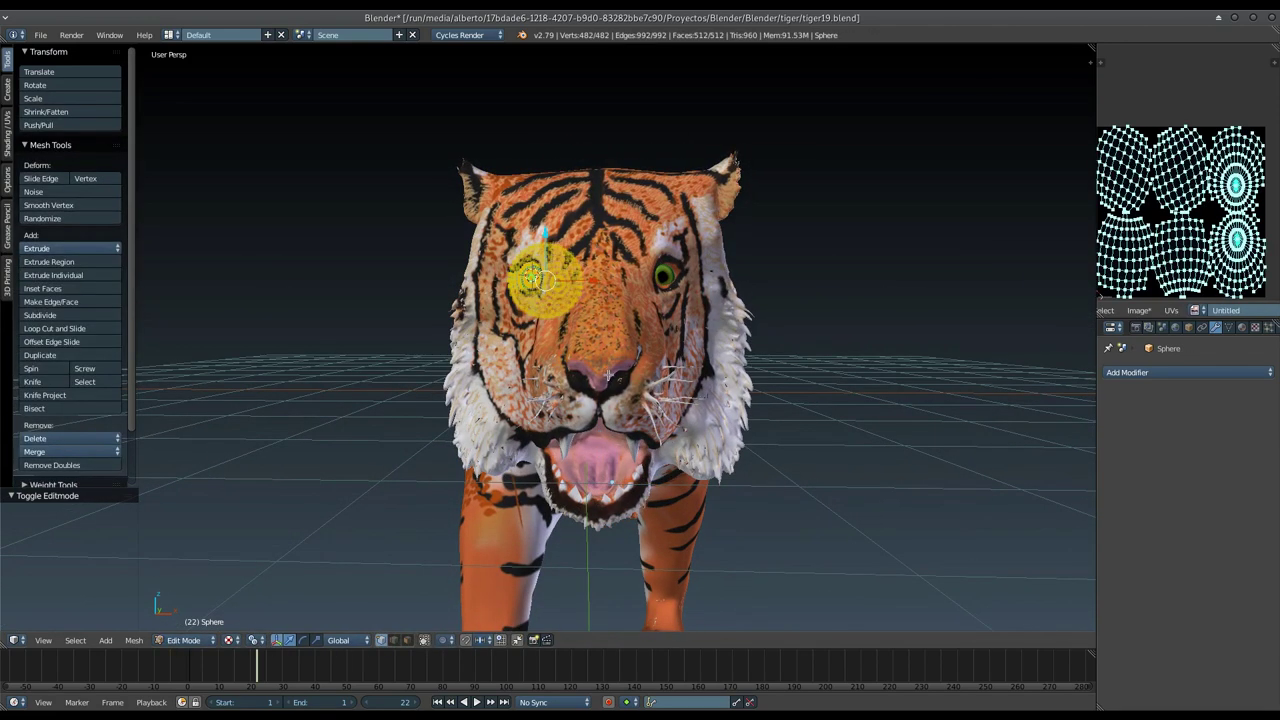
{"action": "key", "text": "g"}
{"action": "type", "text": "x"}
{"action": "type", "text": ".05"}
{"action": "key", "text": "Return"}
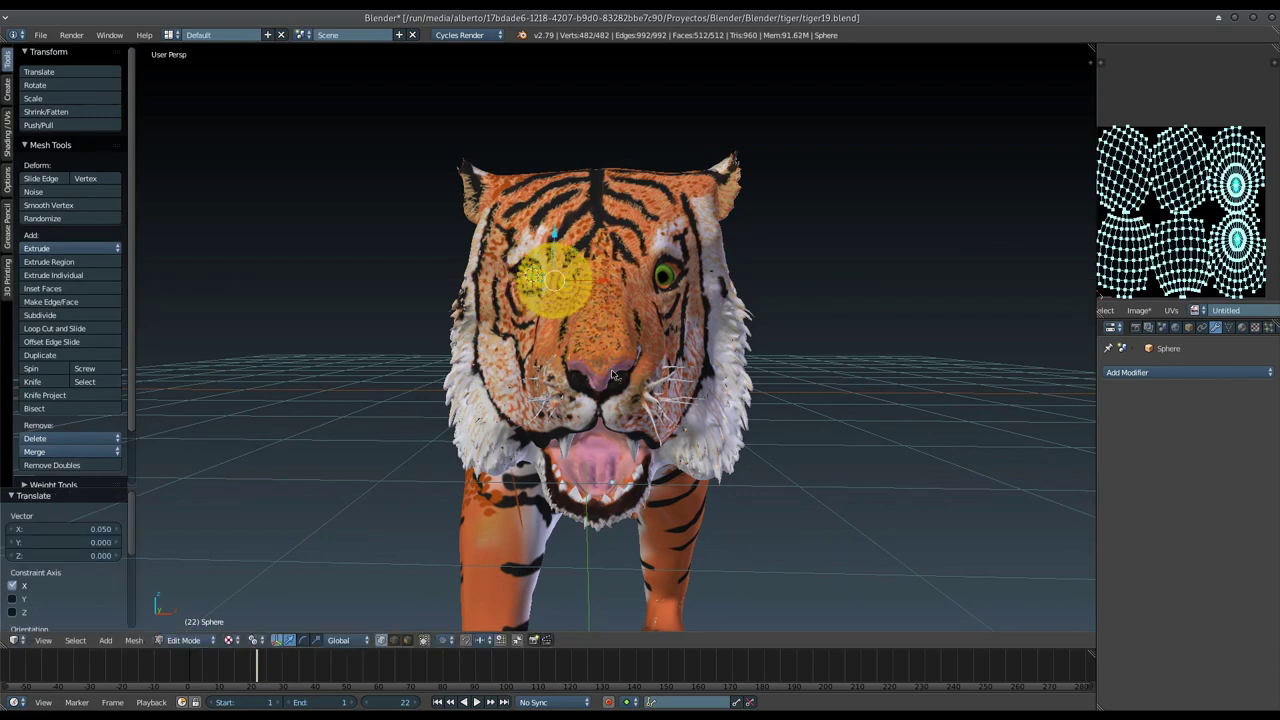
{"action": "key", "text": "Tab"}
{"action": "middle_click_drag", "start_coordinate": [612, 368], "coordinate": [558, 444]}
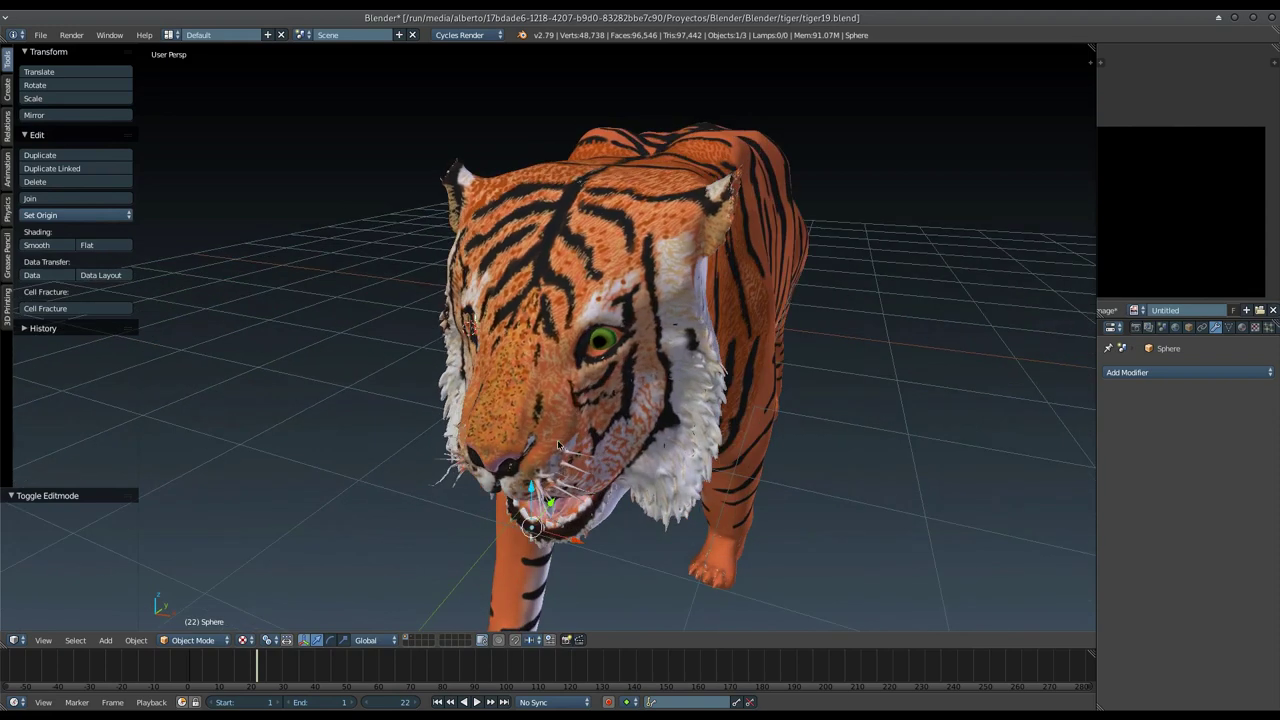
Step: Move the other eye sphere -0.037 along Y and view the face head-on
{"action": "right_click", "coordinate": [602, 344], "text": "shift"}
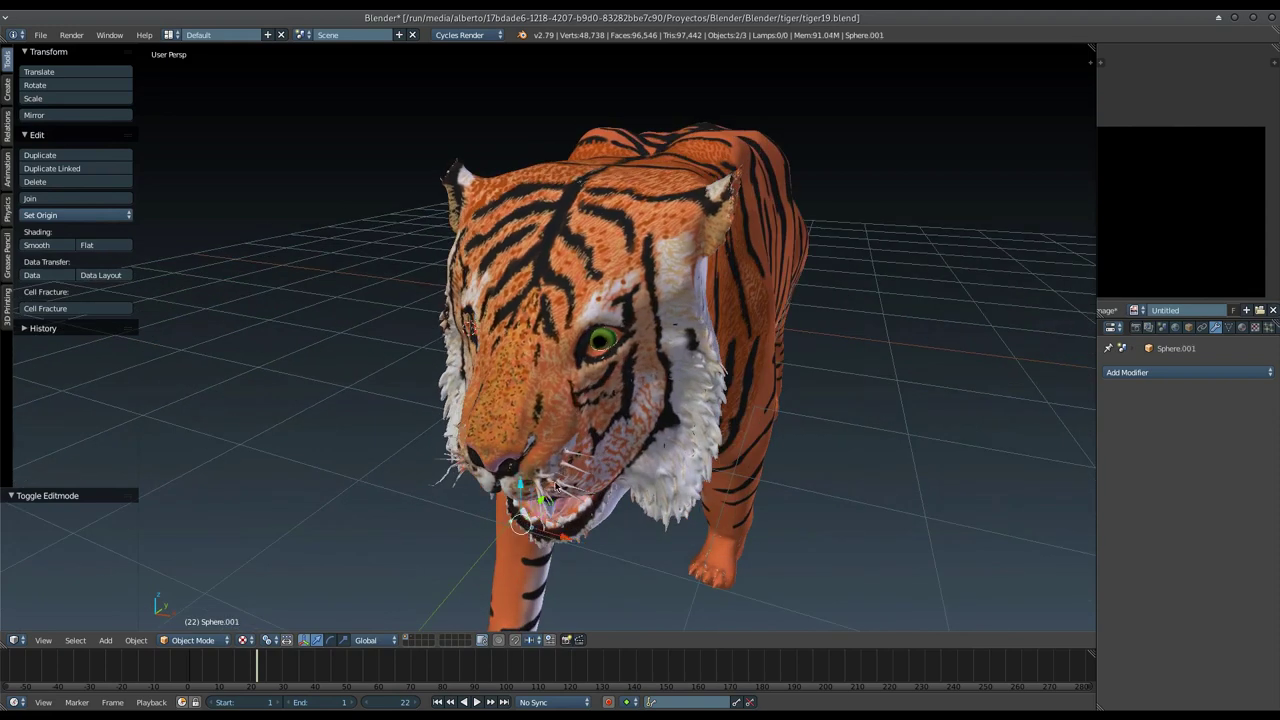
{"action": "key", "text": "g"}
{"action": "key", "text": "y"}
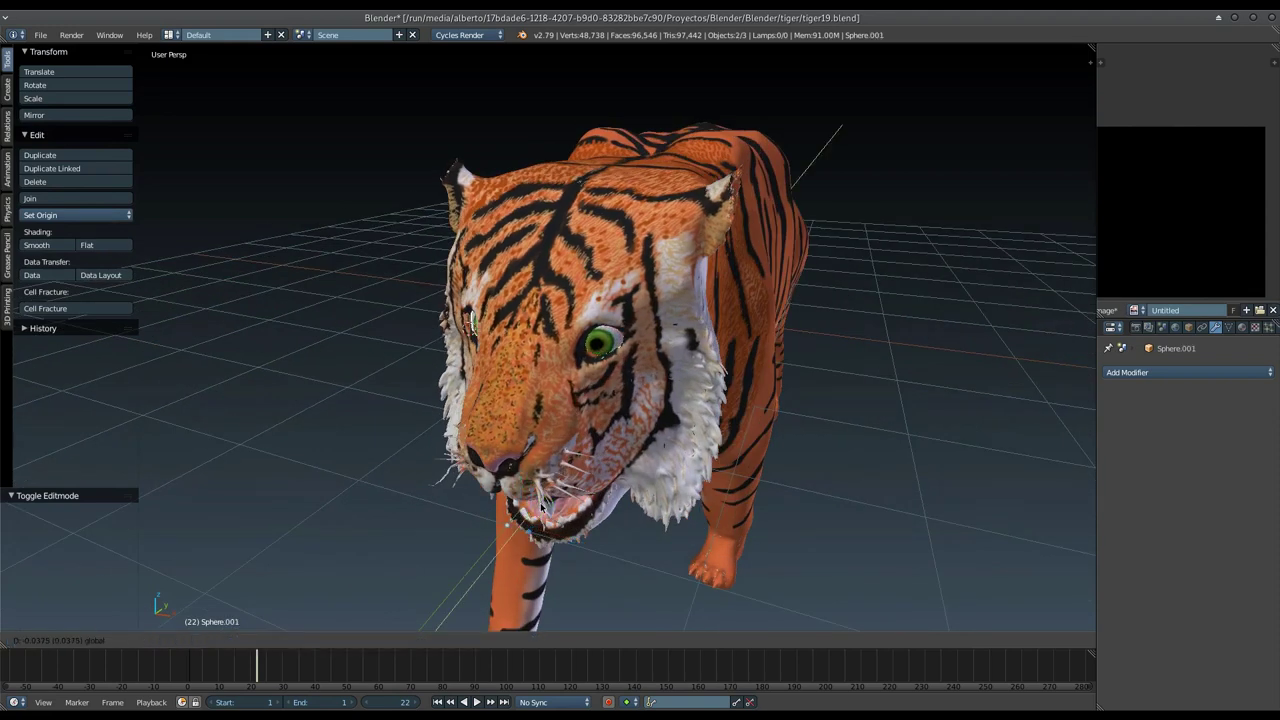
{"action": "left_click", "coordinate": [541, 507]}
{"action": "mouse_move", "coordinate": [541, 507]}
{"action": "middle_mouse_down"}
{"action": "mouse_move", "coordinate": [588, 423]}
{"action": "mouse_move", "coordinate": [606, 346]}
{"action": "middle_mouse_up"}
Step: Rotate the left eye sphere's mesh around the Z axis so its green iris faces forward
{"action": "right_click", "coordinate": [535, 270]}
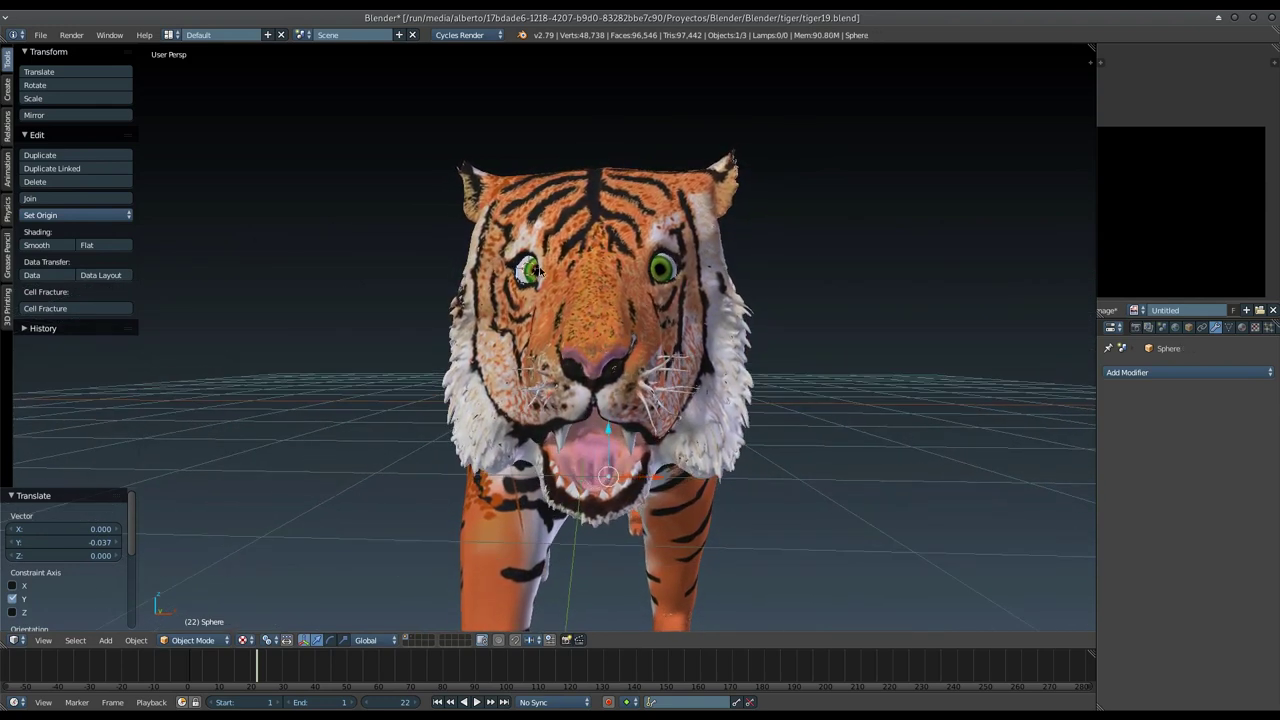
{"action": "key", "text": "Tab"}
{"action": "key", "text": "r"}
{"action": "key", "text": "z"}
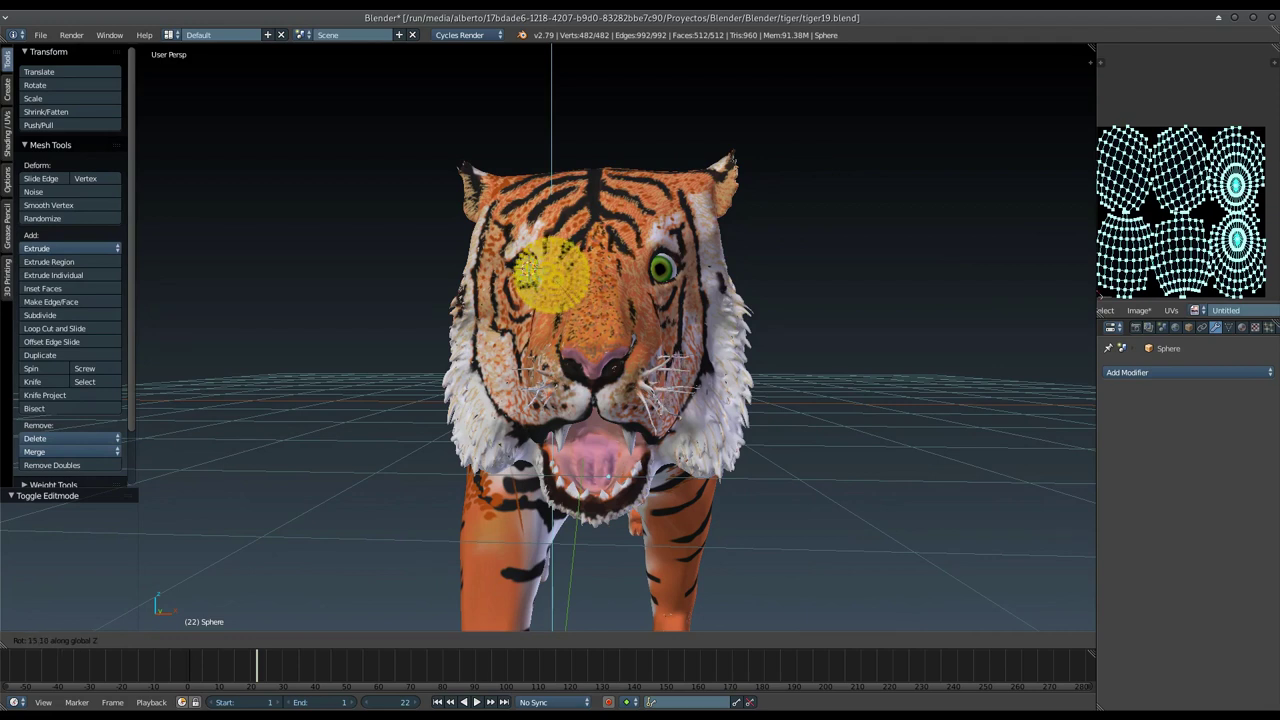
{"action": "left_click", "coordinate": [660, 406]}
{"action": "key", "text": "Tab"}
{"action": "key", "text": "Tab"}
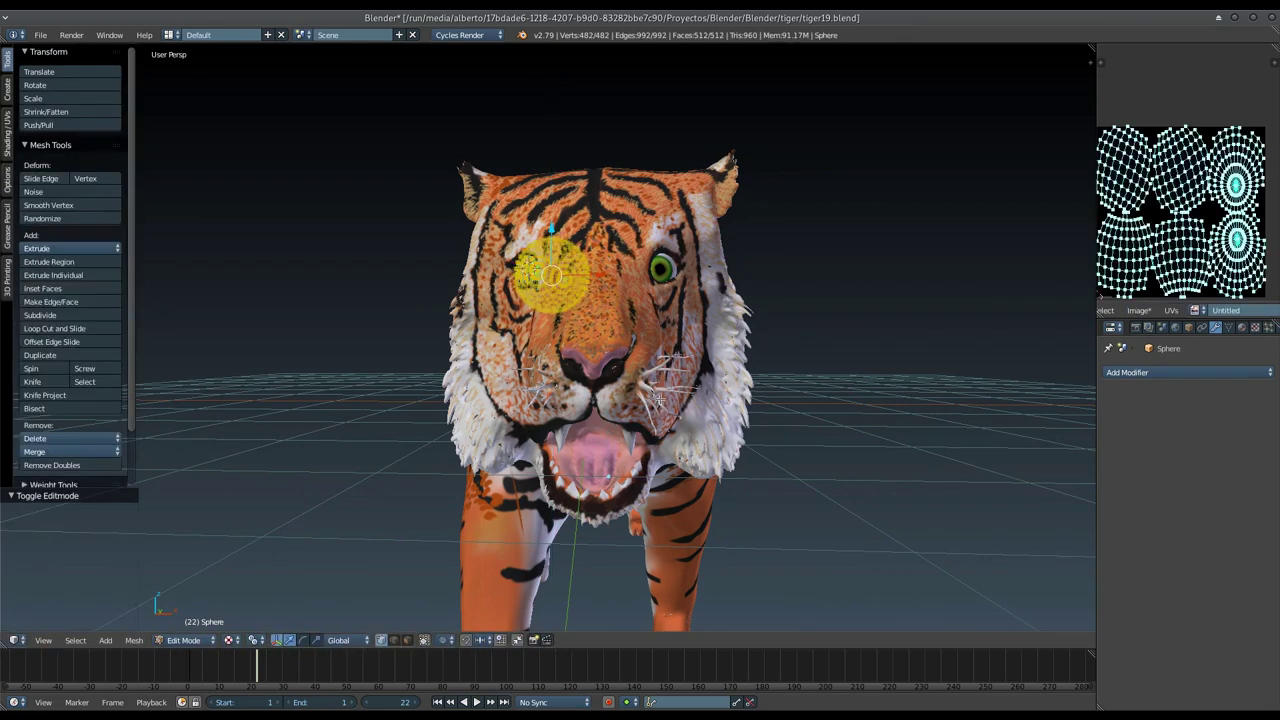
{"action": "key", "text": "r"}
{"action": "key", "text": "z"}
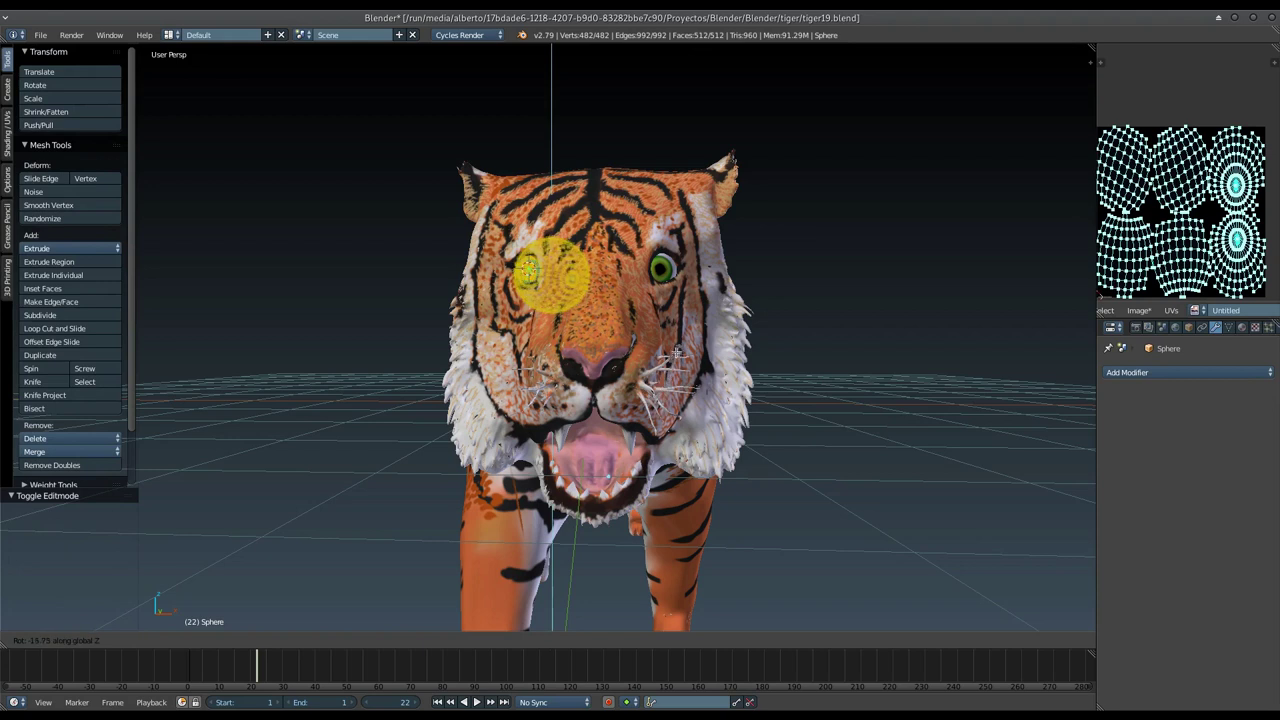
{"action": "left_click", "coordinate": [678, 348]}
{"action": "key", "text": "Tab"}
Step: Rotate the right eye sphere's mesh around the Z axis toward the front
{"action": "right_click", "coordinate": [668, 277]}
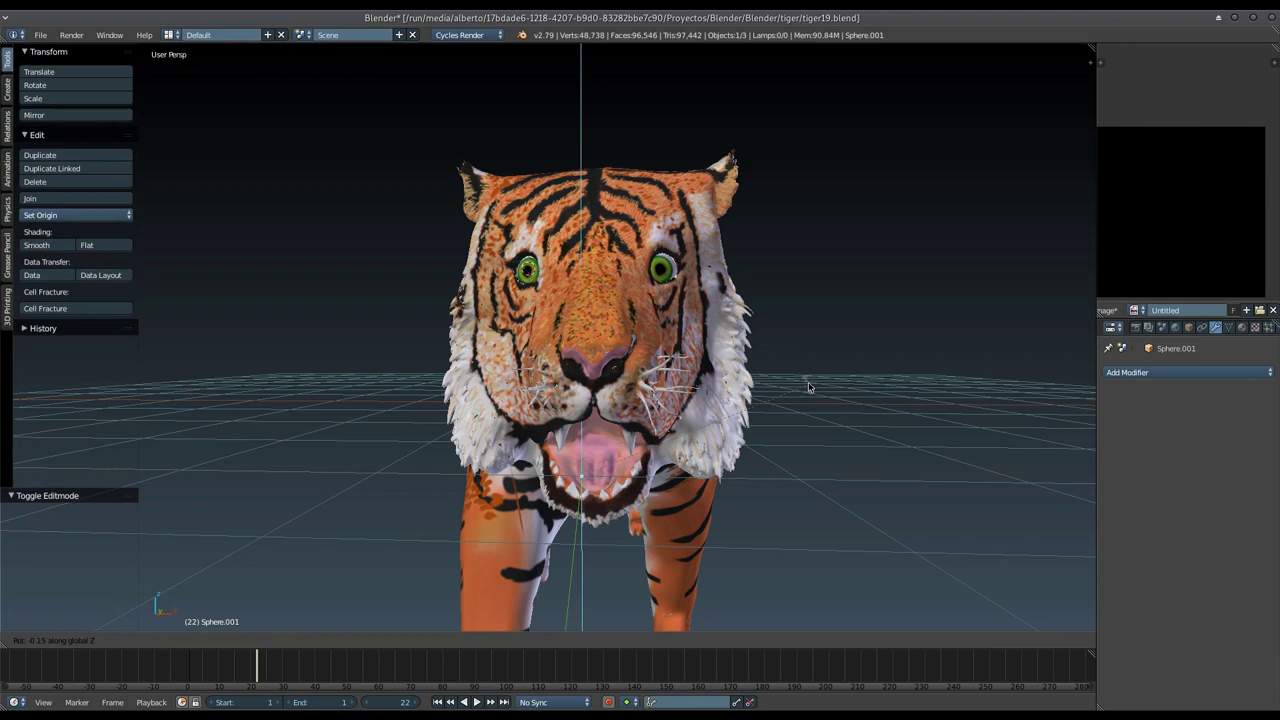
{"action": "key", "text": "r"}
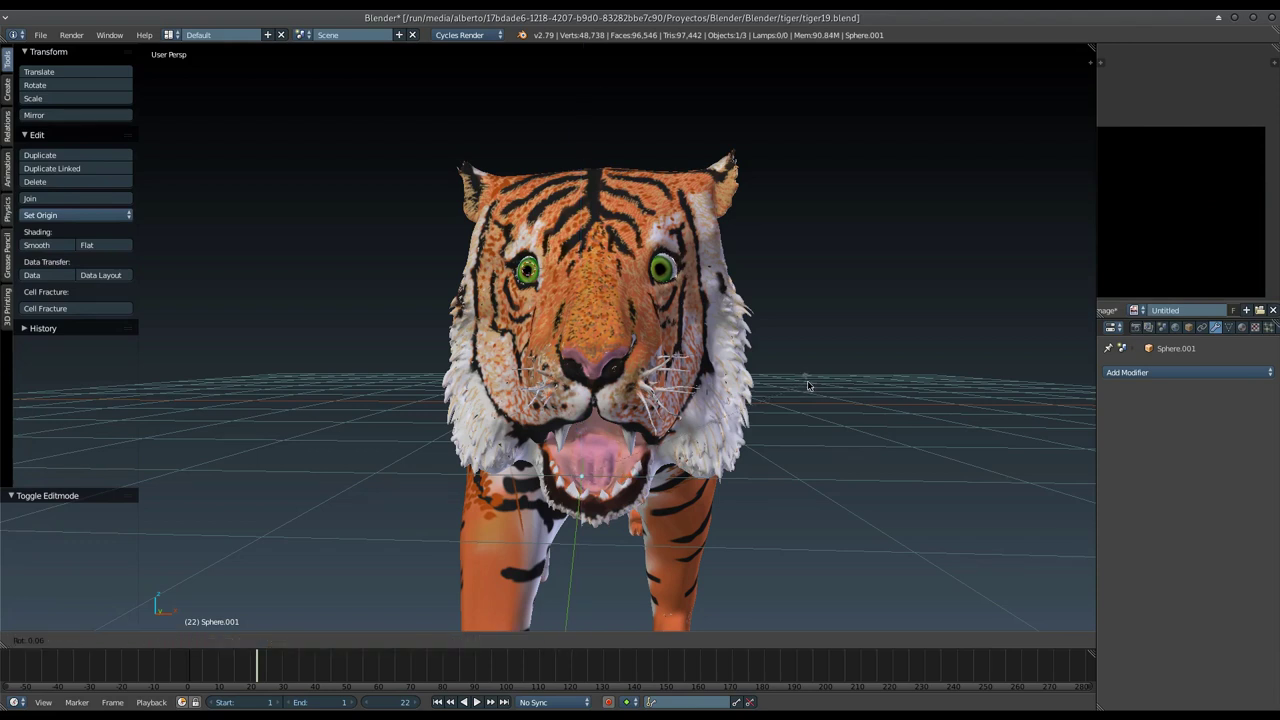
{"action": "left_click", "coordinate": [808, 385]}
{"action": "key", "text": "Tab"}
{"action": "key", "text": "r"}
{"action": "key", "text": "z"}
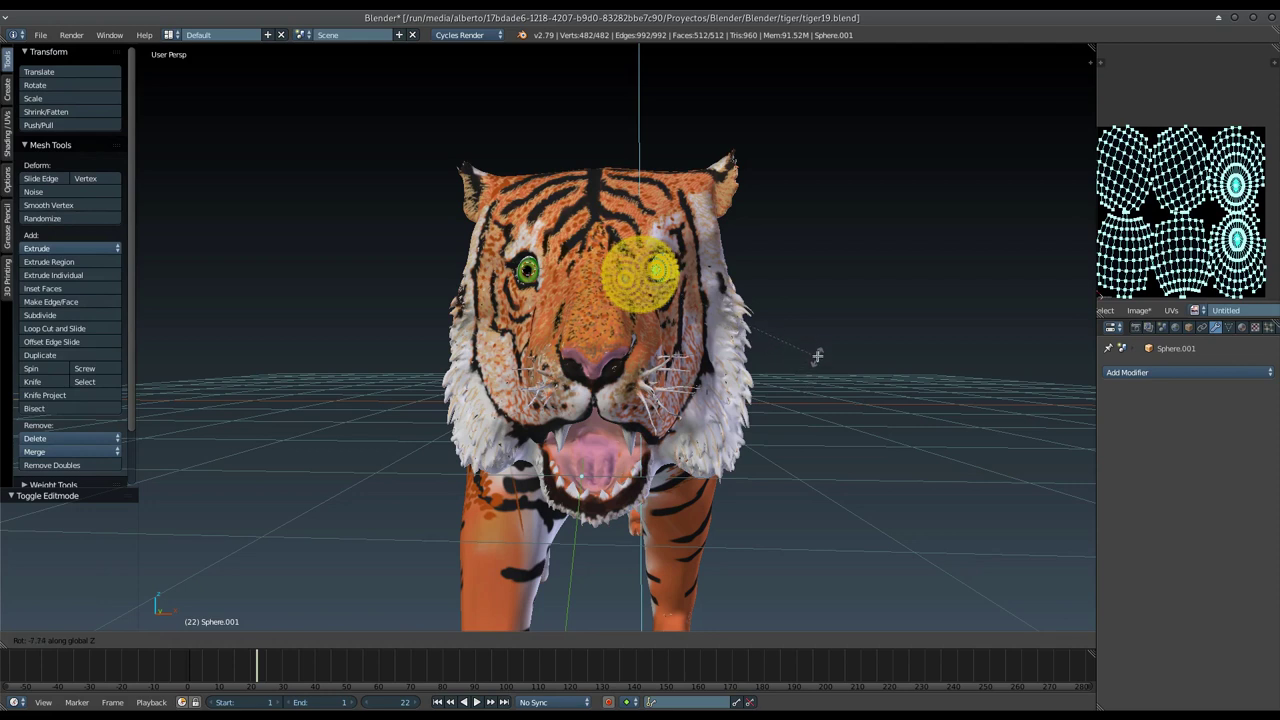
{"action": "left_click", "coordinate": [815, 362]}
{"action": "key", "text": "Tab"}
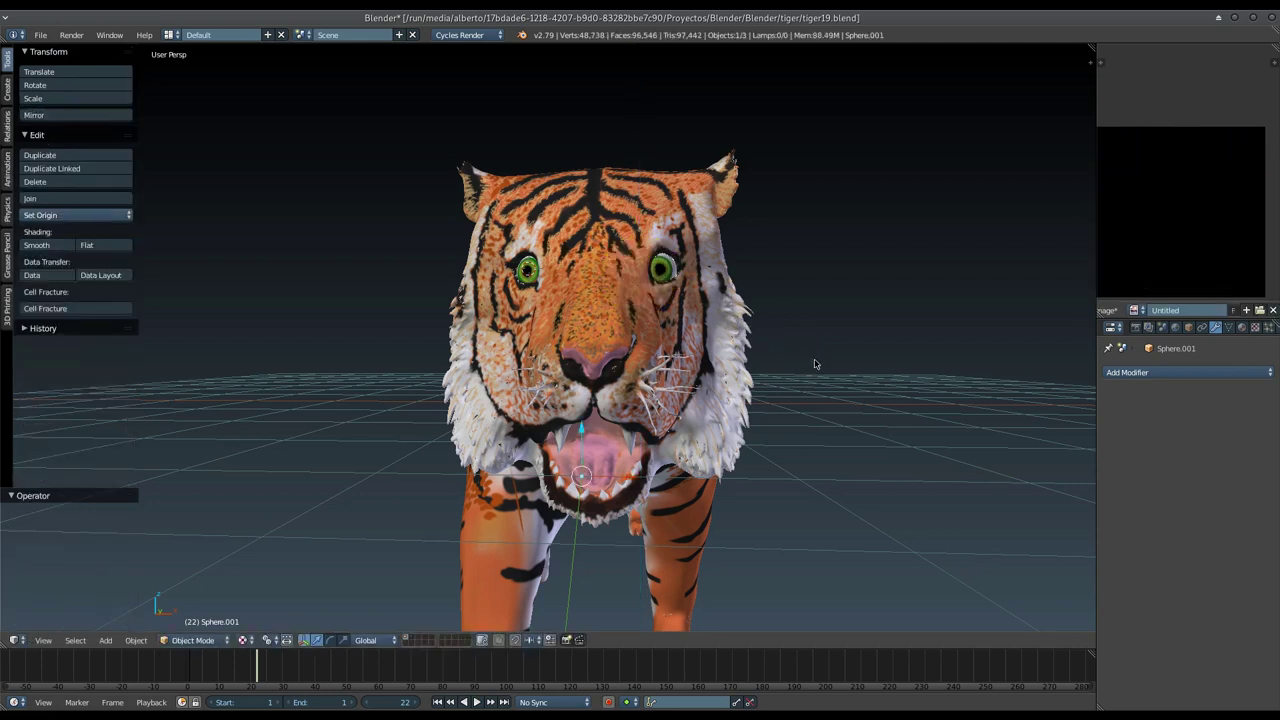
Step: Refine the right eye's Z rotation (7.78) so its iris matches the left eye
{"action": "key", "text": "Tab"}
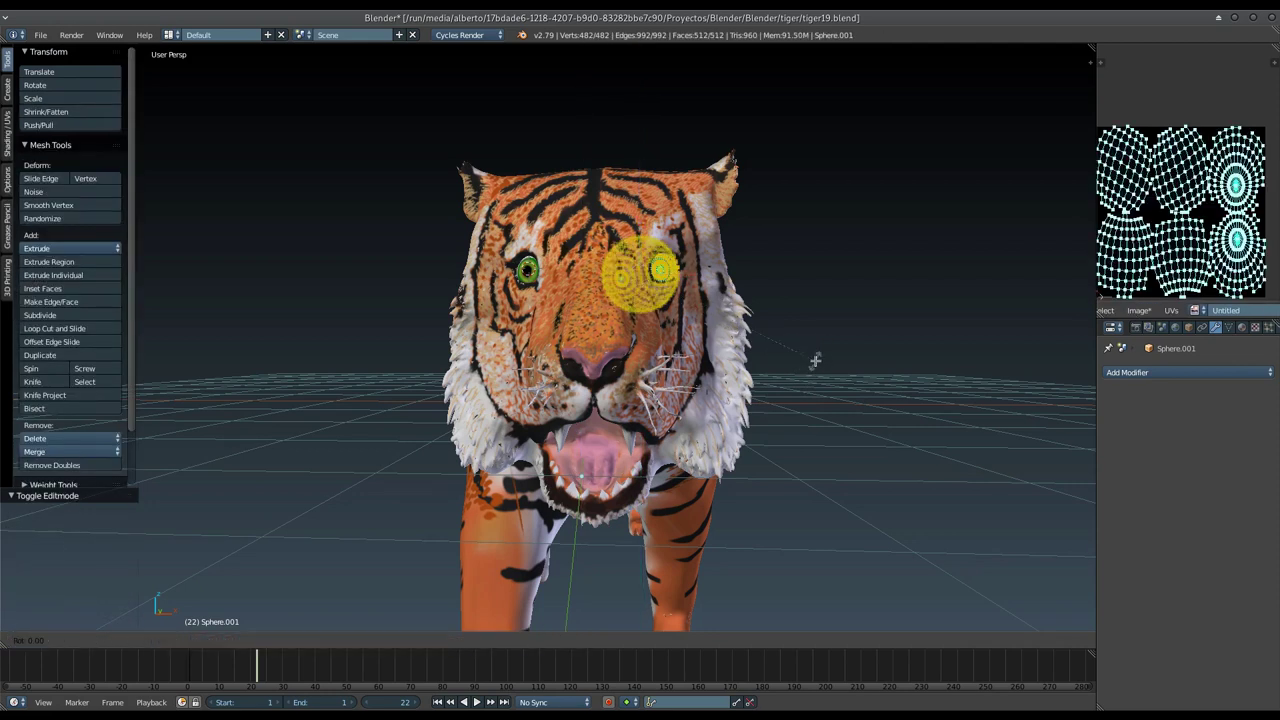
{"action": "key", "text": "Tab"}
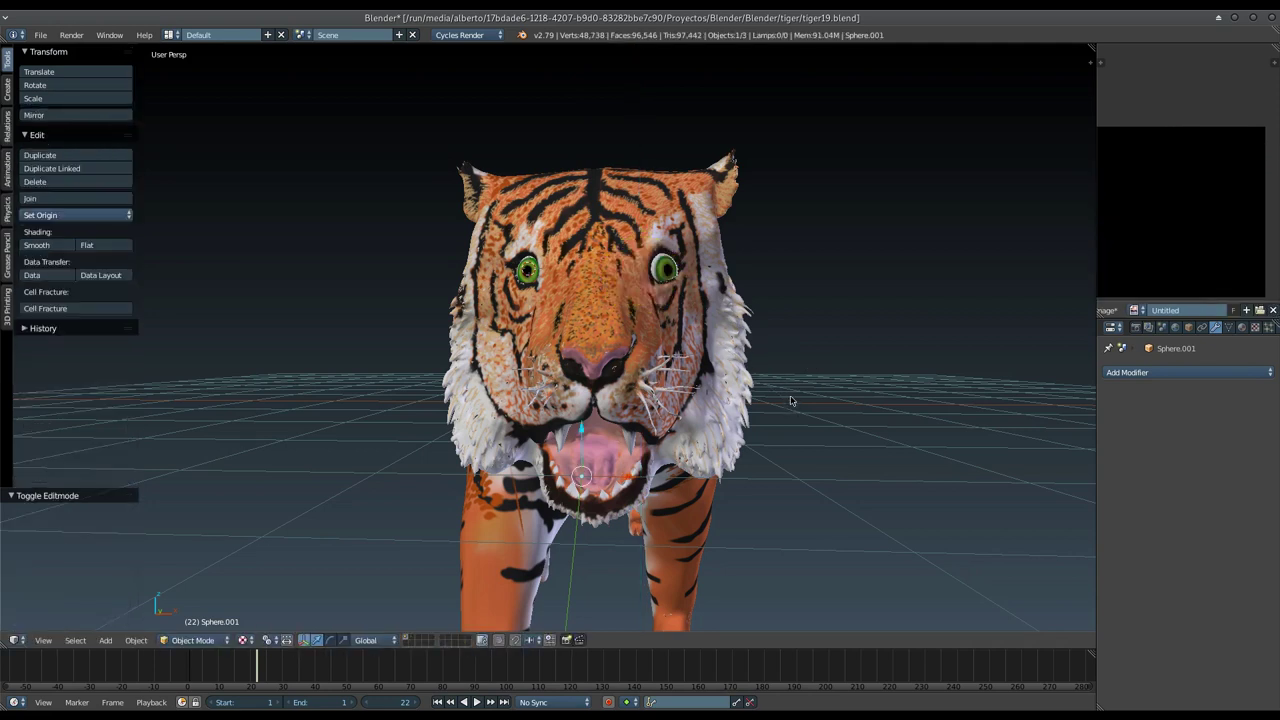
{"action": "key", "text": "Tab"}
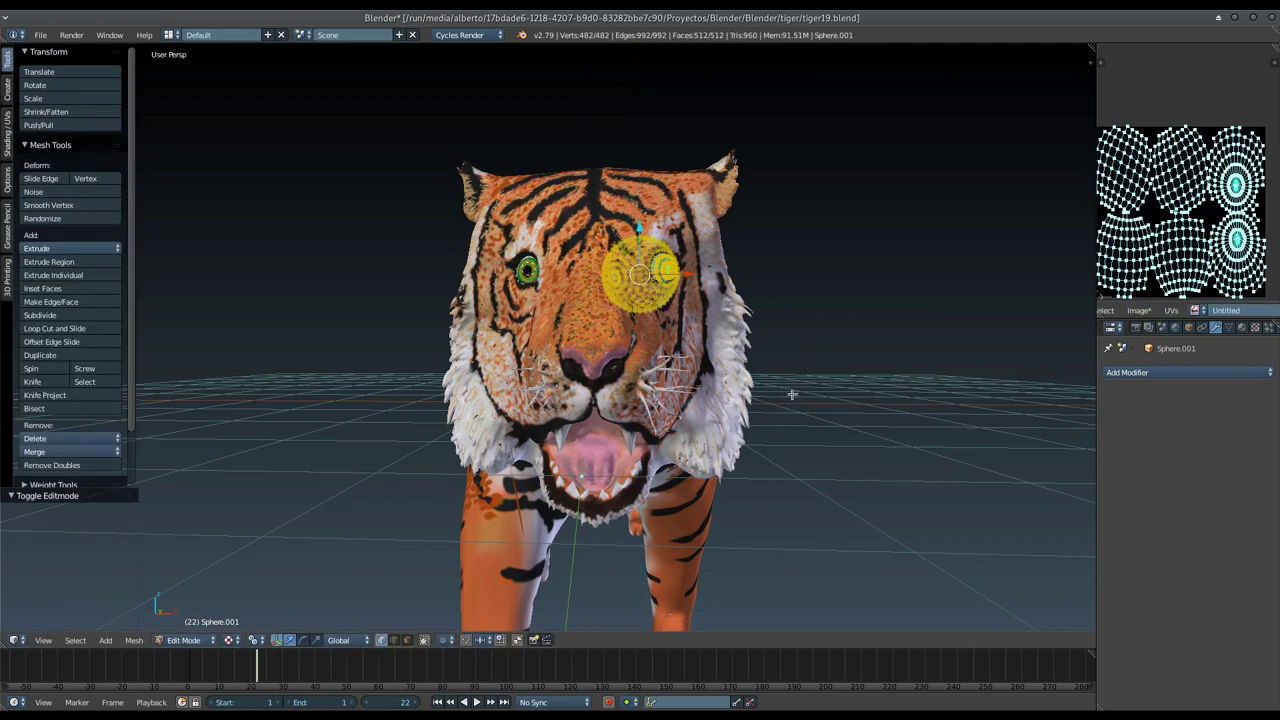
{"action": "key", "text": "r"}
{"action": "key", "text": "z"}
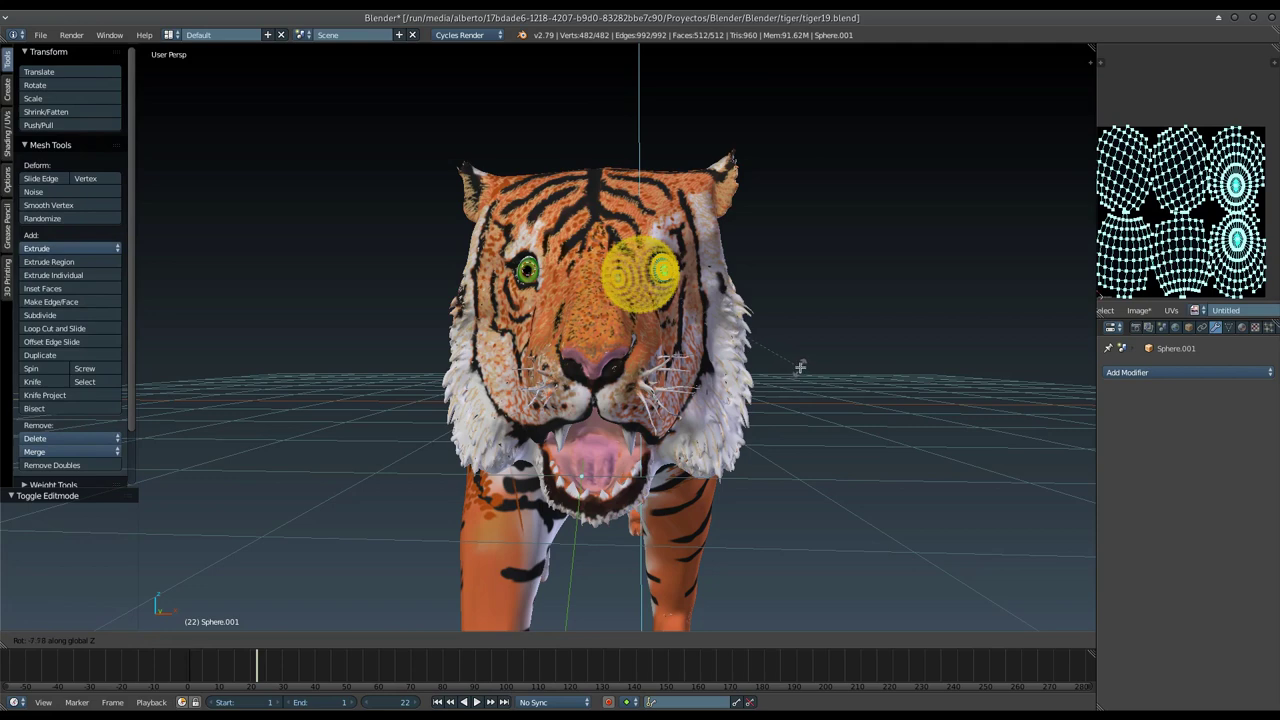
{"action": "left_click", "coordinate": [800, 367]}
{"action": "key", "text": "Tab"}
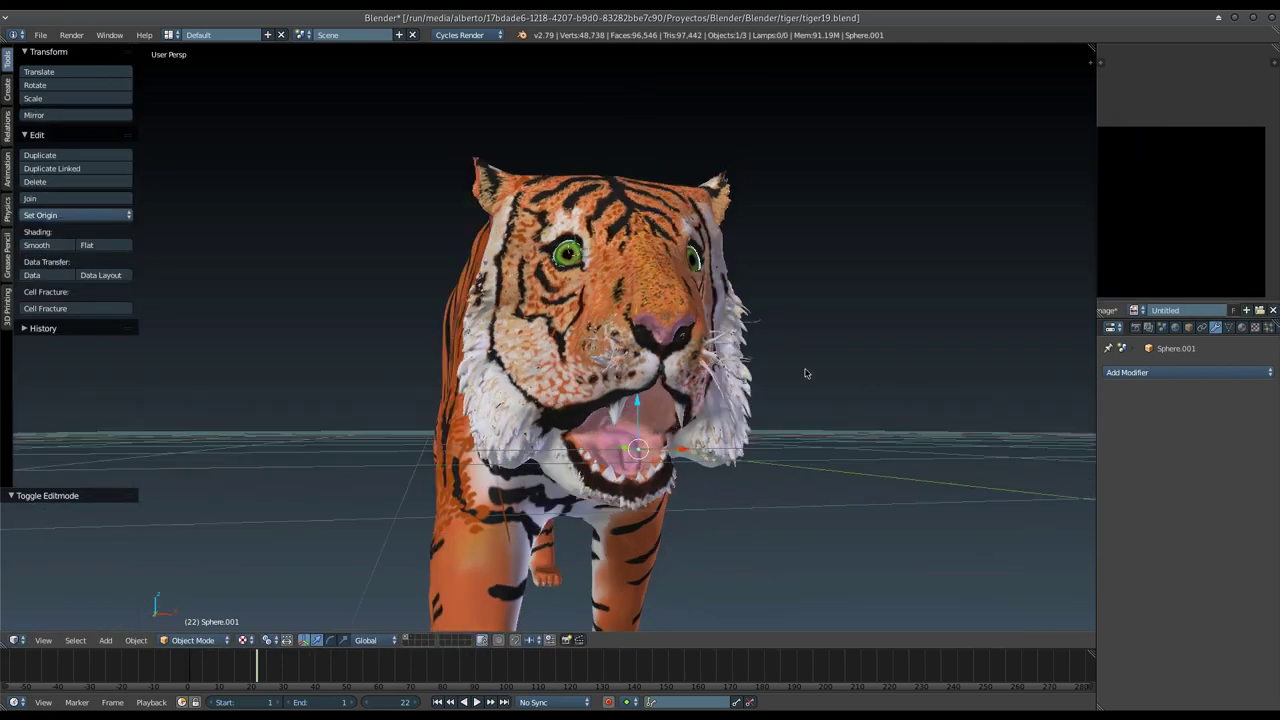
Step: Save tiger19.blend with Ctrl+S, overwriting the existing file
{"action": "middle_click_drag", "start_coordinate": [777, 375], "coordinate": [725, 344]}
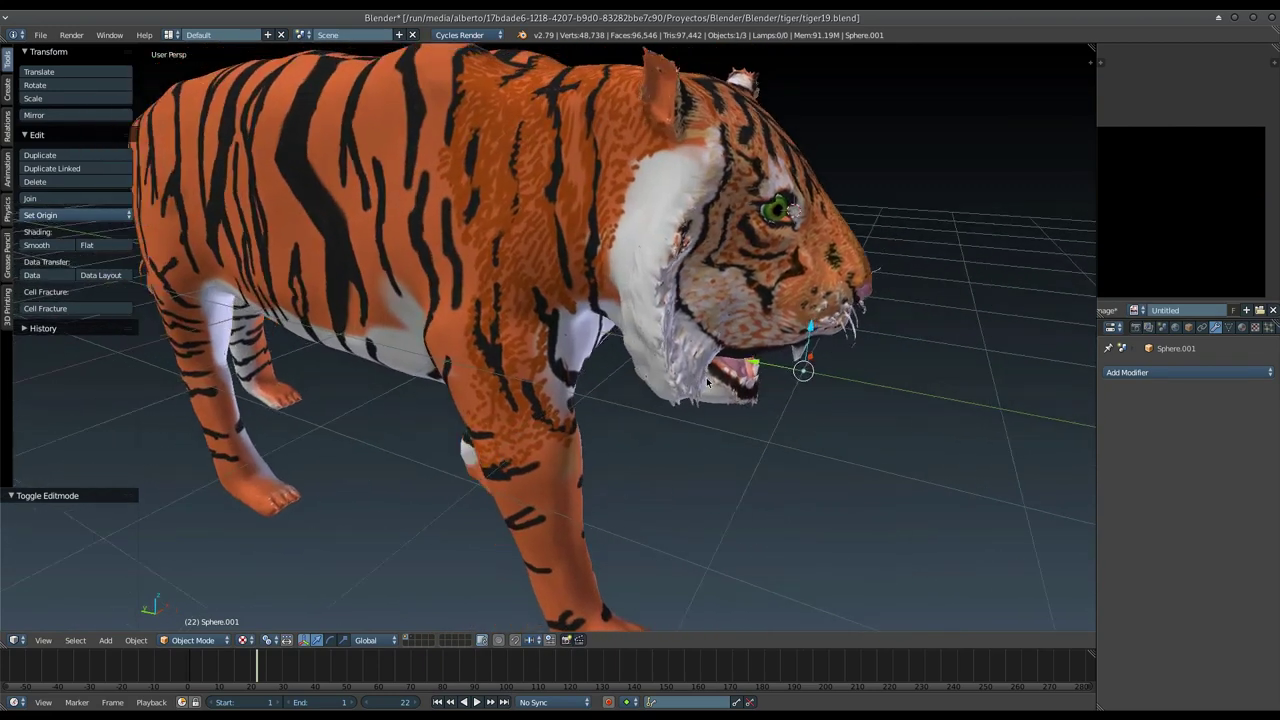
{"action": "key", "text": "ctrl+s"}
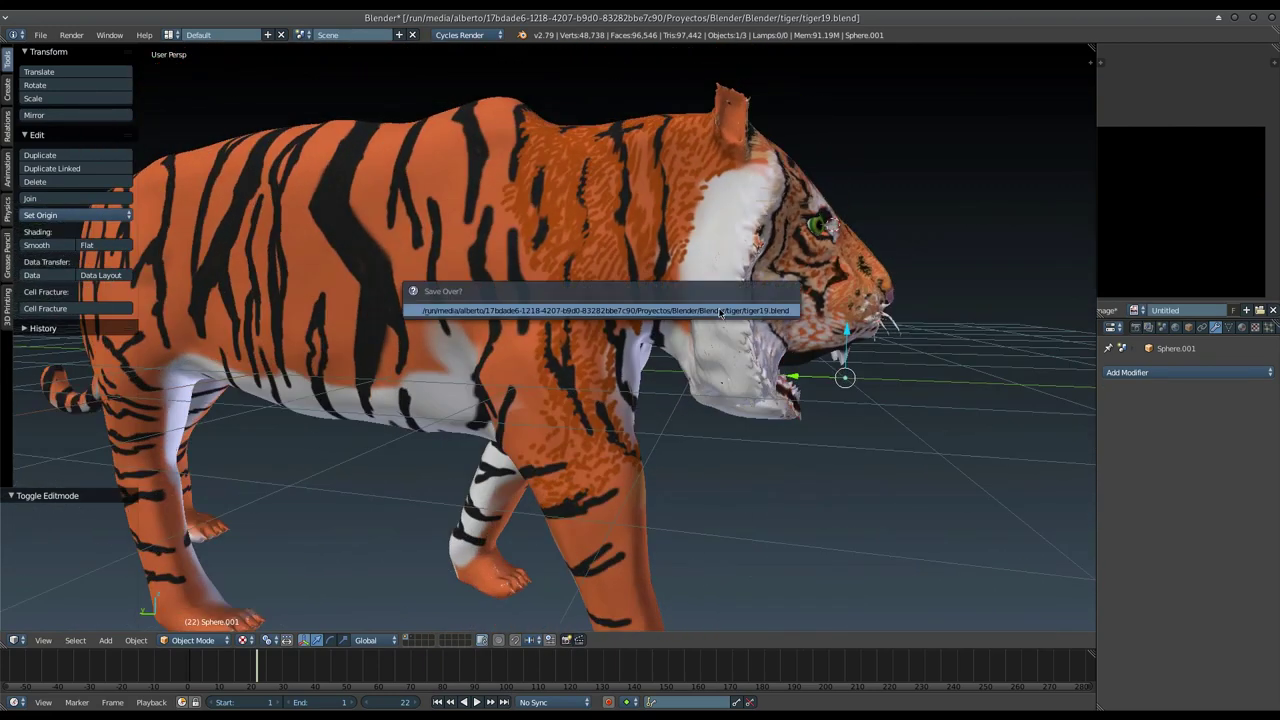
{"action": "mouse_move", "coordinate": [640, 310]}
{"action": "middle_mouse_down"}
{"action": "mouse_move", "coordinate": [699, 322]}
{"action": "mouse_move", "coordinate": [677, 385]}
{"action": "middle_mouse_up"}
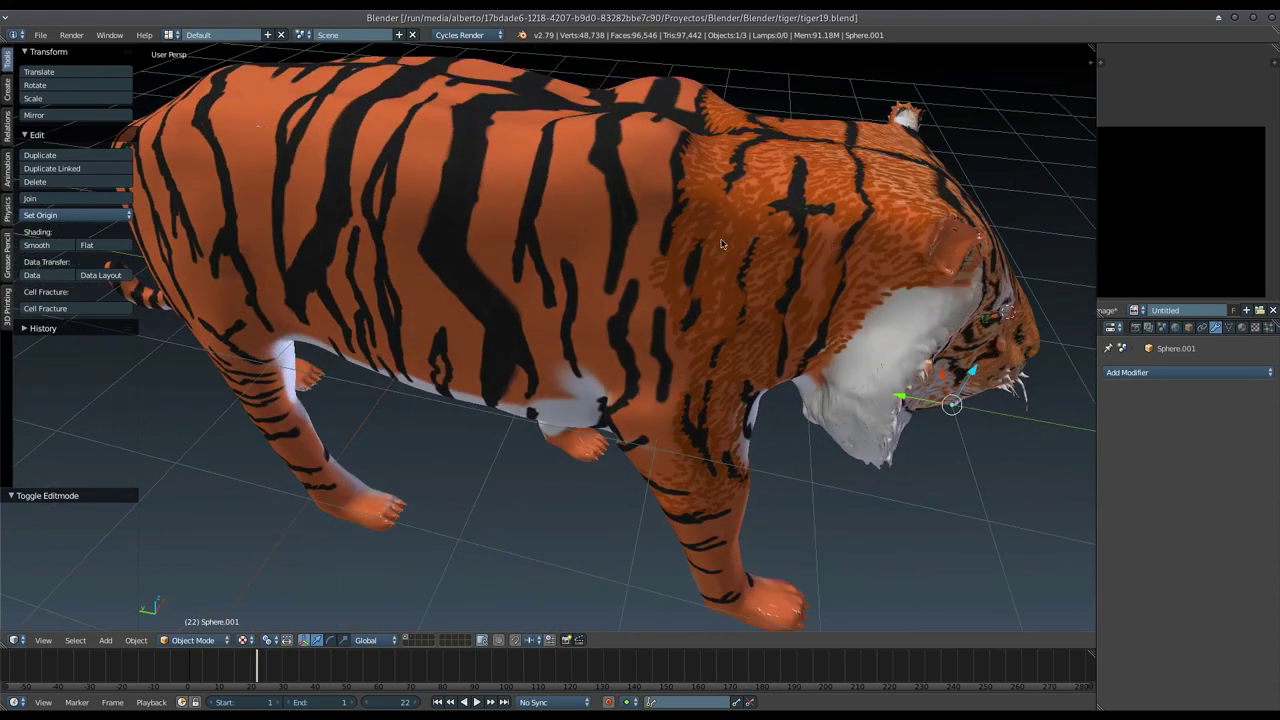
Step: Orbit around the tiger to inspect its body, legs and paws, ending head-on
{"action": "middle_click_drag", "start_coordinate": [385, 158], "coordinate": [531, 313]}
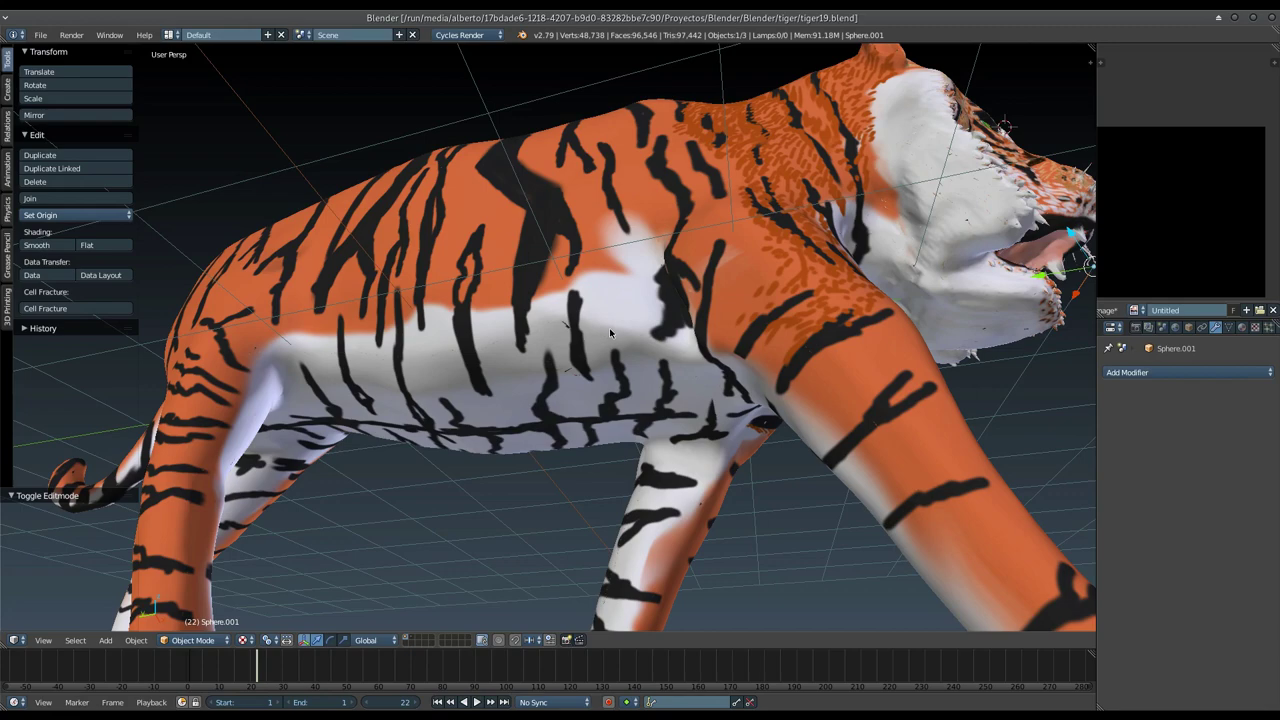
{"action": "mouse_move", "coordinate": [585, 344]}
{"action": "middle_mouse_down"}
{"action": "mouse_move", "coordinate": [571, 436]}
{"action": "mouse_move", "coordinate": [543, 462]}
{"action": "mouse_move", "coordinate": [557, 371]}
{"action": "mouse_move", "coordinate": [528, 422]}
{"action": "mouse_move", "coordinate": [523, 471]}
{"action": "mouse_move", "coordinate": [509, 469]}
{"action": "mouse_move", "coordinate": [557, 405]}
{"action": "middle_mouse_up"}
{"action": "middle_click_drag", "start_coordinate": [438, 457], "coordinate": [437, 466]}
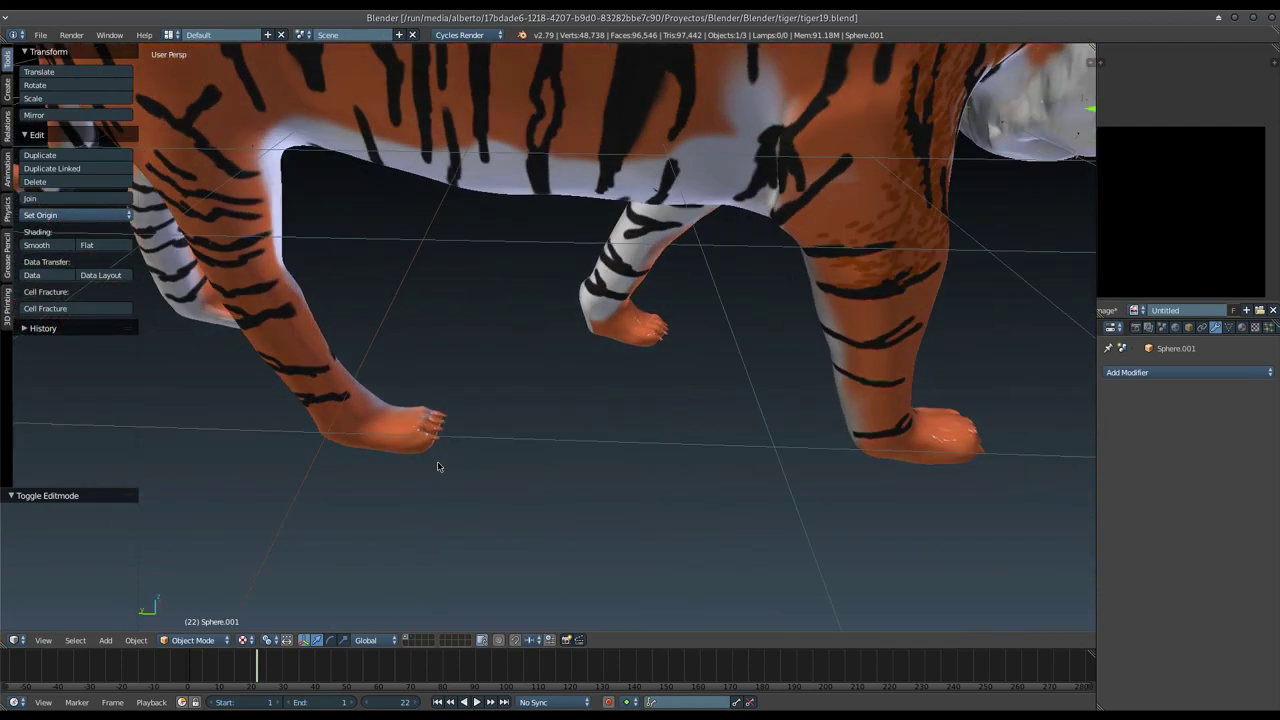
{"action": "mouse_move", "coordinate": [556, 380]}
{"action": "middle_mouse_down"}
{"action": "mouse_move", "coordinate": [614, 320]}
{"action": "mouse_move", "coordinate": [539, 388]}
{"action": "mouse_move", "coordinate": [505, 375]}
{"action": "middle_mouse_up"}
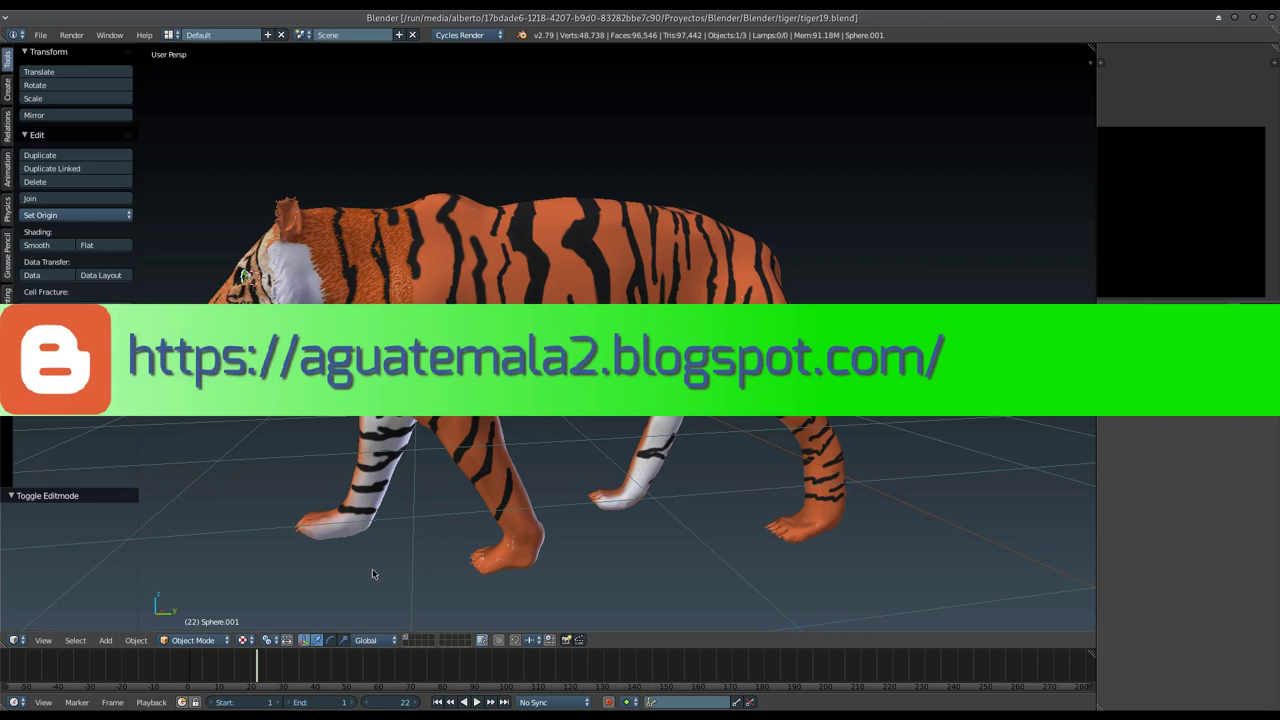
{"action": "middle_click_drag", "start_coordinate": [361, 561], "coordinate": [469, 418]}
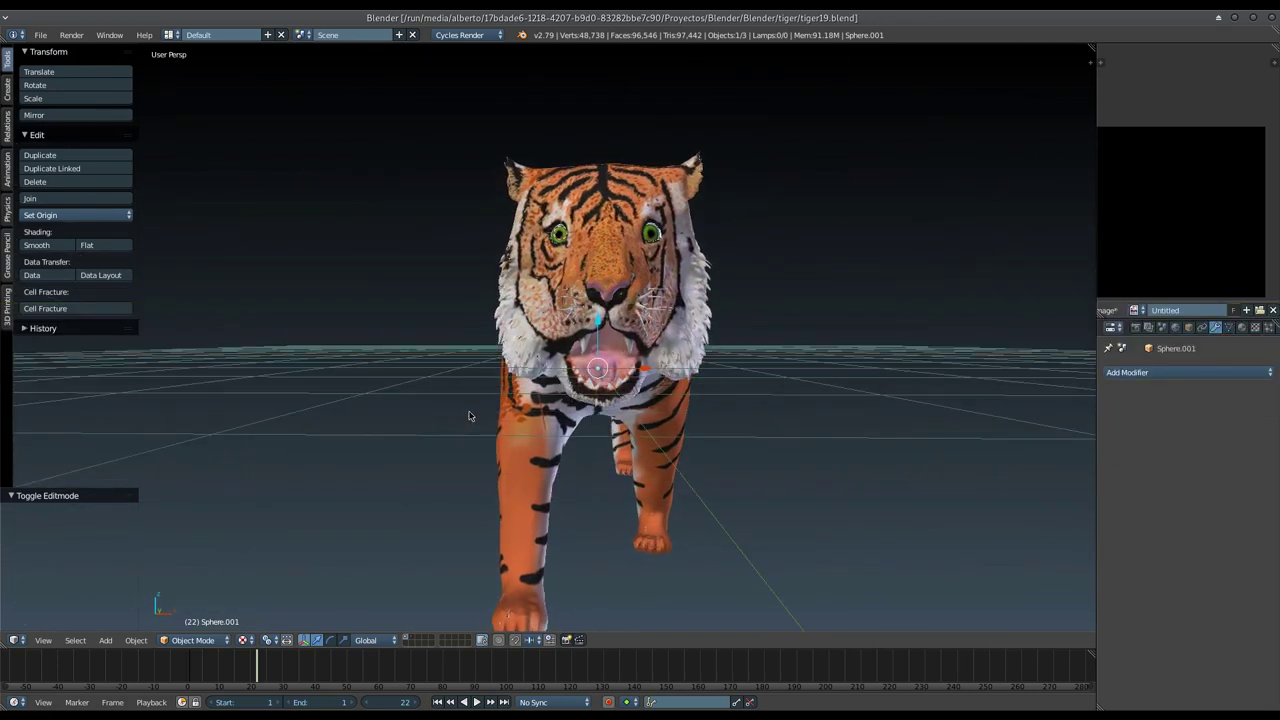
{"action": "mouse_move", "coordinate": [522, 368]}
{"action": "middle_mouse_down"}
{"action": "mouse_move", "coordinate": [509, 455]}
{"action": "mouse_move", "coordinate": [575, 400]}
{"action": "middle_mouse_up"}
Step: Apply rotation and scale to the tiger body in Object Mode
{"action": "key", "text": "Tab"}
{"action": "key", "text": "Tab"}
{"action": "right_click", "coordinate": [562, 400]}
{"action": "left_click", "coordinate": [200, 640]}
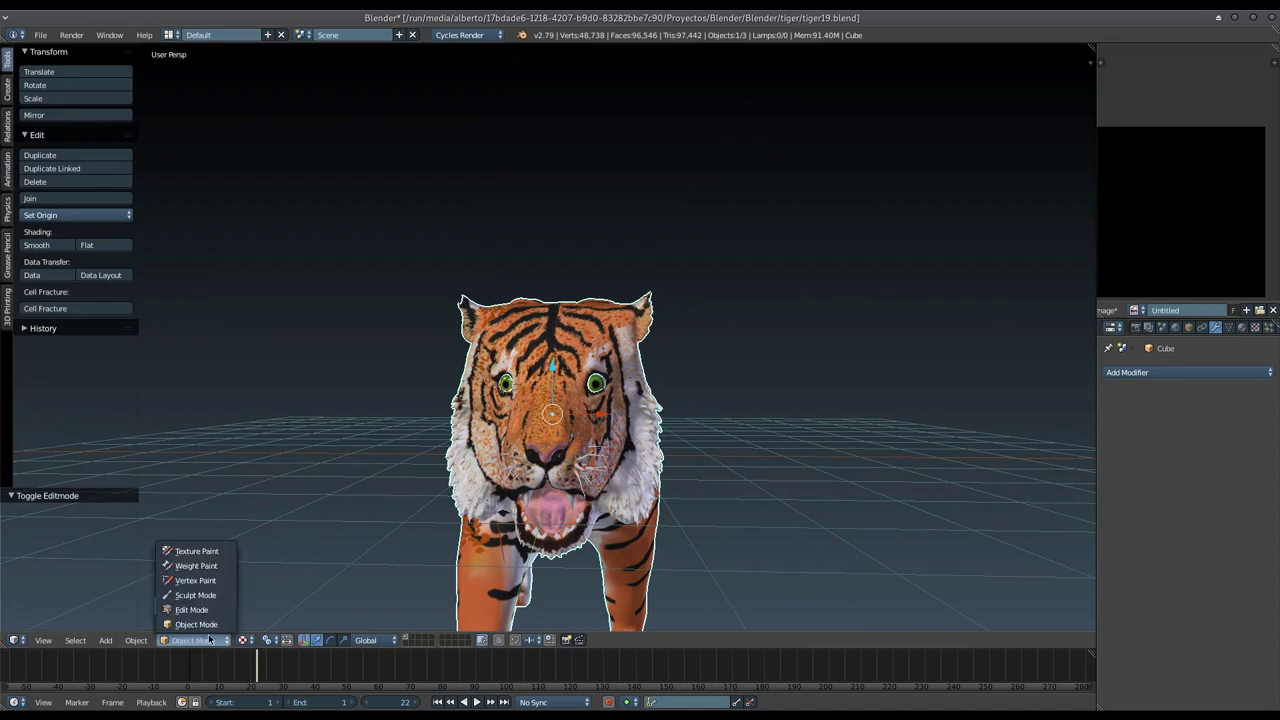
{"action": "left_click", "coordinate": [195, 595]}
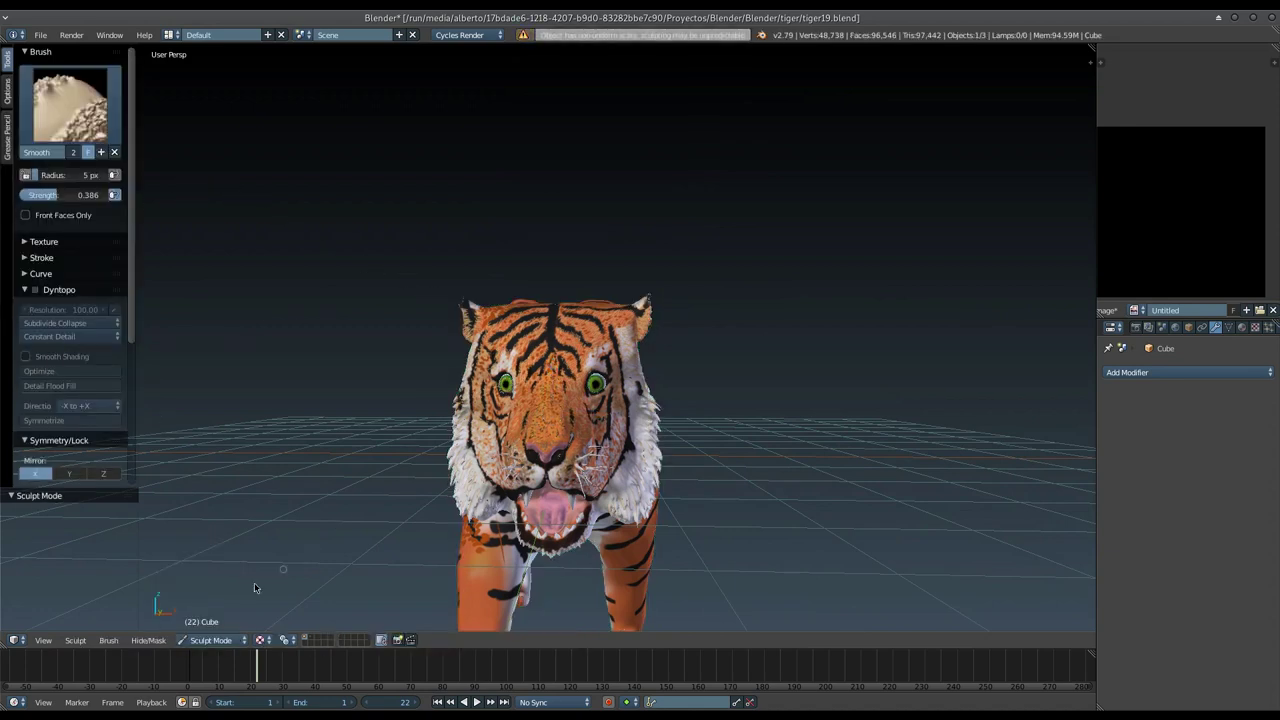
{"action": "left_click", "coordinate": [210, 640]}
{"action": "left_click", "coordinate": [214, 622]}
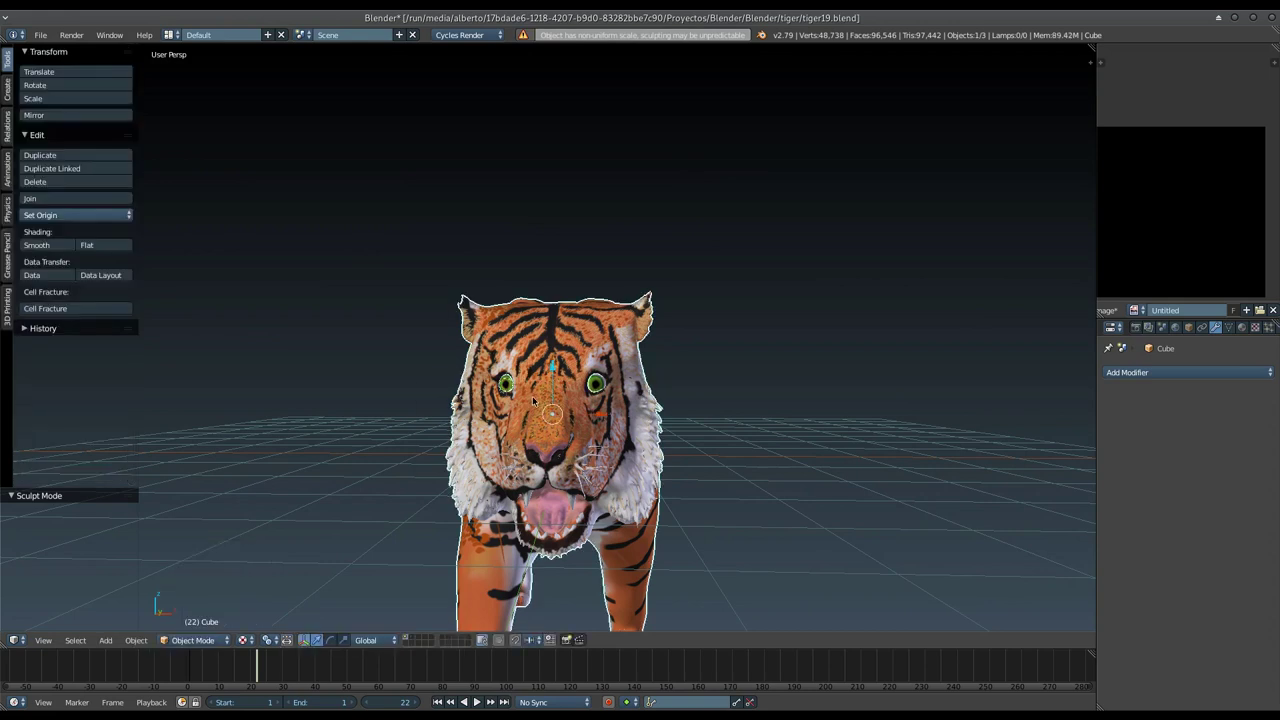
{"action": "key", "text": "ctrl+a"}
{"action": "left_click", "coordinate": [507, 440]}
Step: Put the tiger body back in Sculpt Mode with the Grab brush
{"action": "left_click", "coordinate": [186, 642]}
{"action": "left_click", "coordinate": [196, 596]}
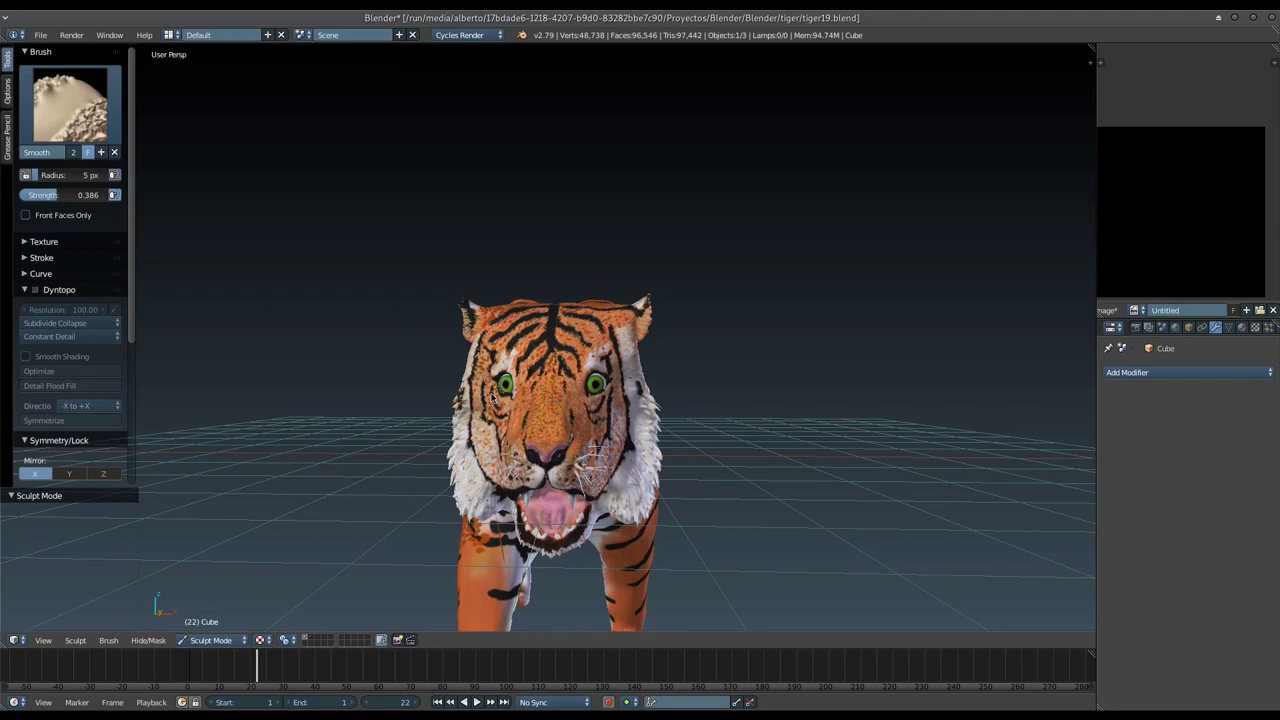
{"action": "key", "text": "g"}
{"action": "scroll", "coordinate": [600, 358], "scroll_direction": "up", "scroll_amount": 4}
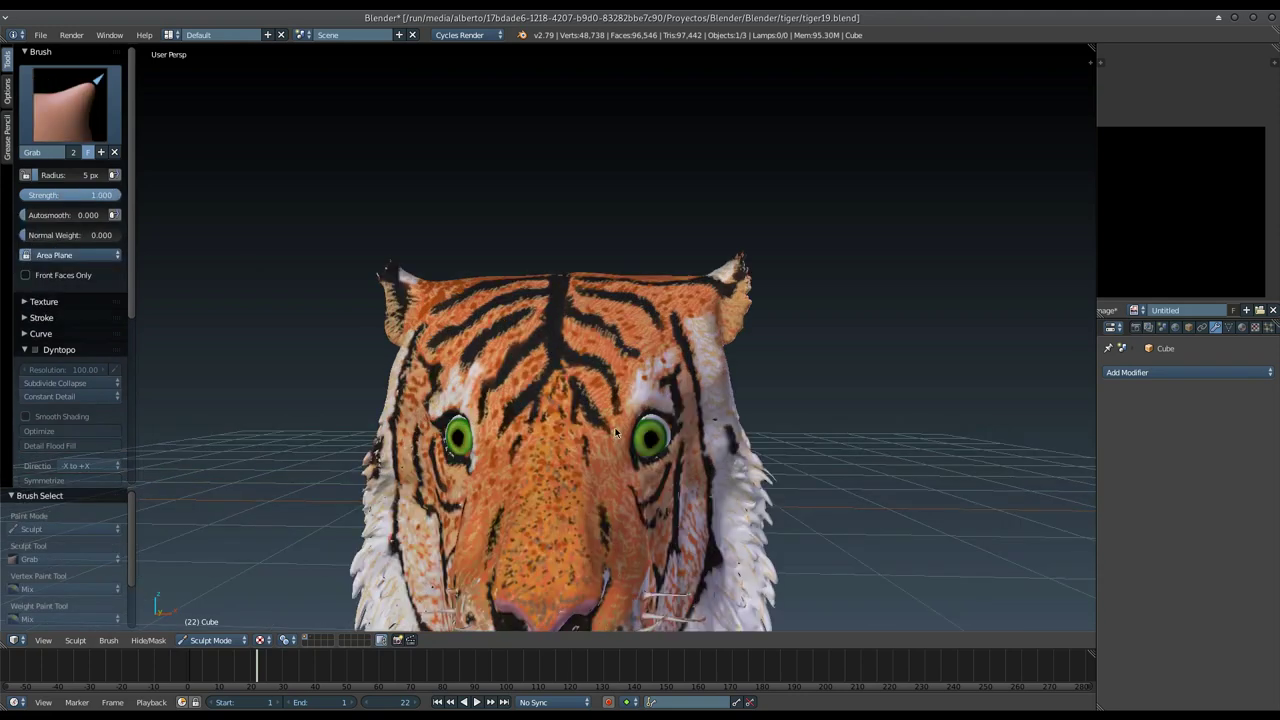
Step: Center the tiger's head and set the Grab brush radius to 36 px
{"action": "middle_click_drag", "start_coordinate": [615, 432], "coordinate": [645, 375], "text": "shift"}
{"action": "key", "text": "f"}
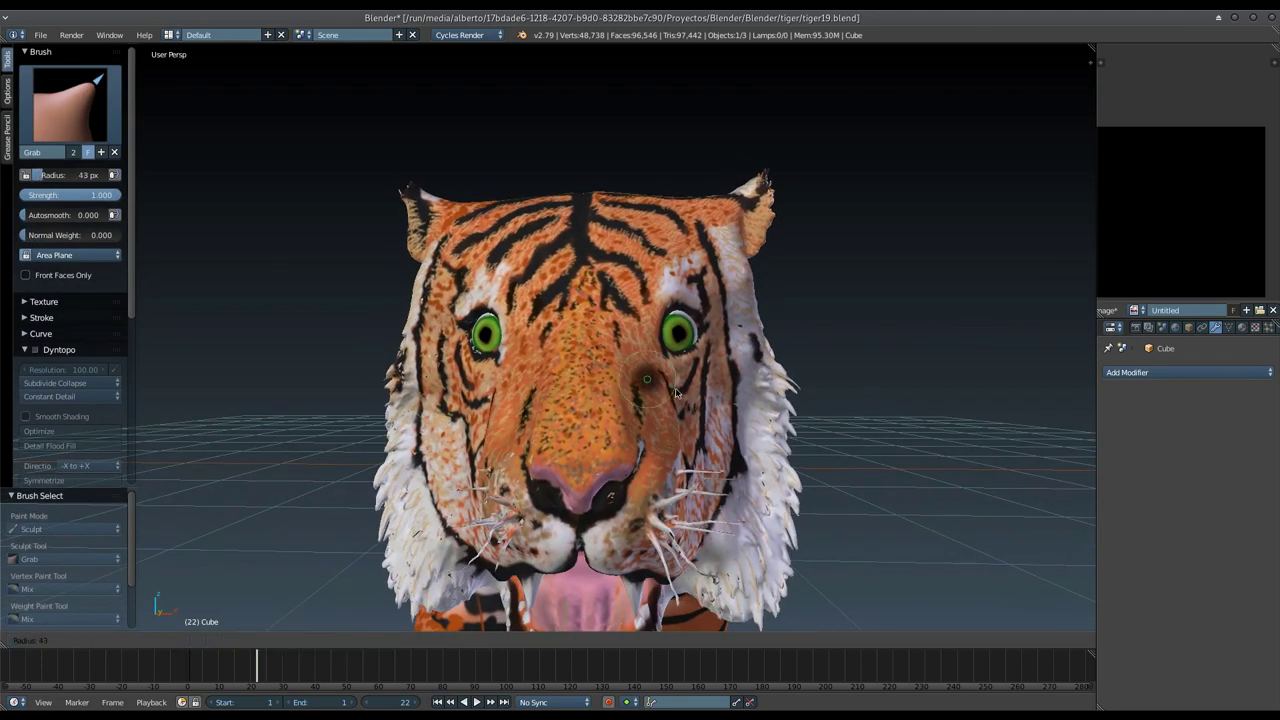
{"action": "left_click", "coordinate": [683, 397]}
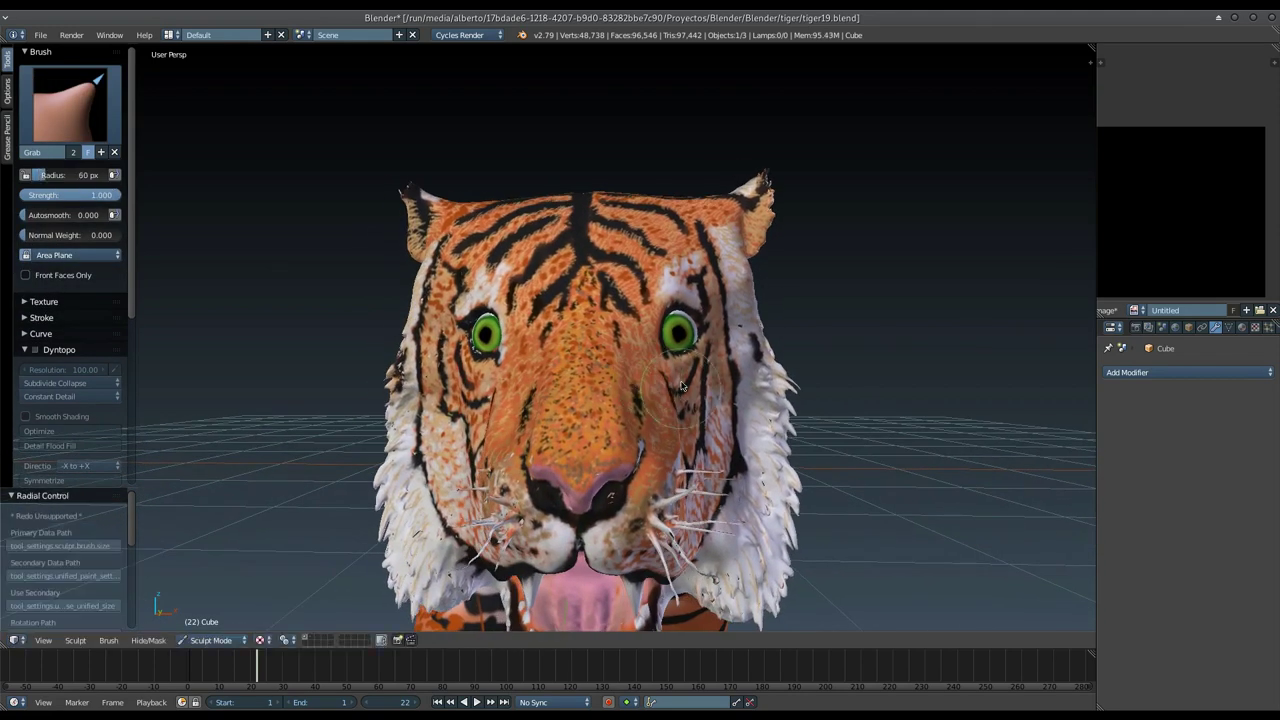
{"action": "left_click", "coordinate": [655, 314]}
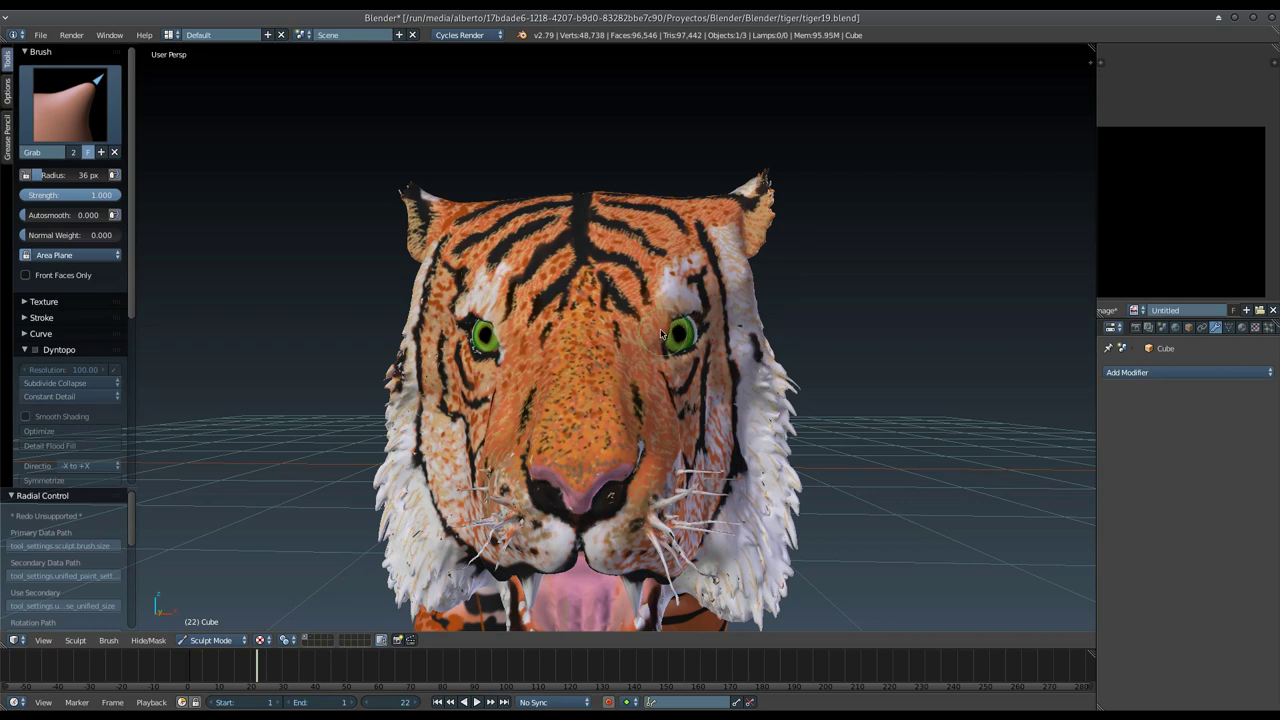
Step: Pull the skin around both eyes into eyelids, then orbit to check the face
{"action": "mouse_move", "coordinate": [661, 334]}
{"action": "left_mouse_down"}
{"action": "mouse_move", "coordinate": [685, 312]}
{"action": "mouse_move", "coordinate": [677, 356]}
{"action": "mouse_move", "coordinate": [700, 342]}
{"action": "left_mouse_up"}
{"action": "middle_click_drag", "start_coordinate": [700, 342], "coordinate": [455, 358]}
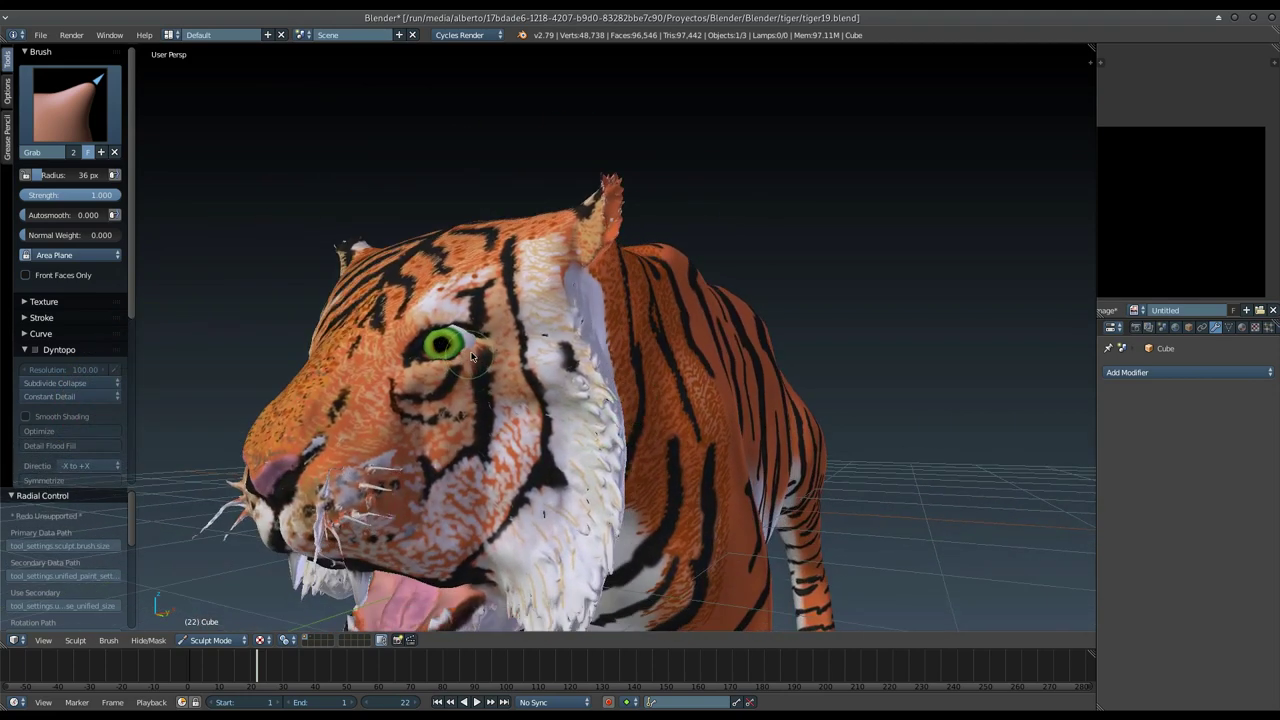
{"action": "middle_click_drag", "start_coordinate": [476, 358], "coordinate": [548, 384]}
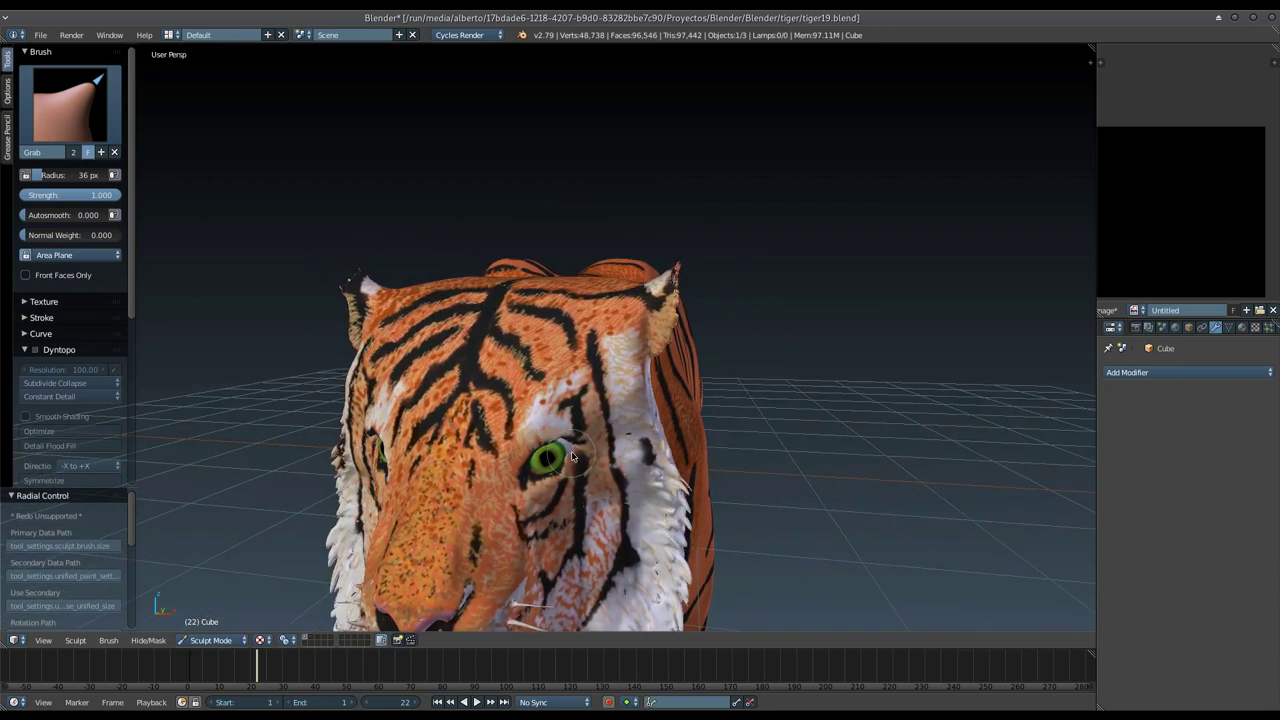
{"action": "mouse_move", "coordinate": [572, 456]}
{"action": "middle_mouse_down"}
{"action": "mouse_move", "coordinate": [598, 408]}
{"action": "mouse_move", "coordinate": [621, 407]}
{"action": "middle_mouse_up"}
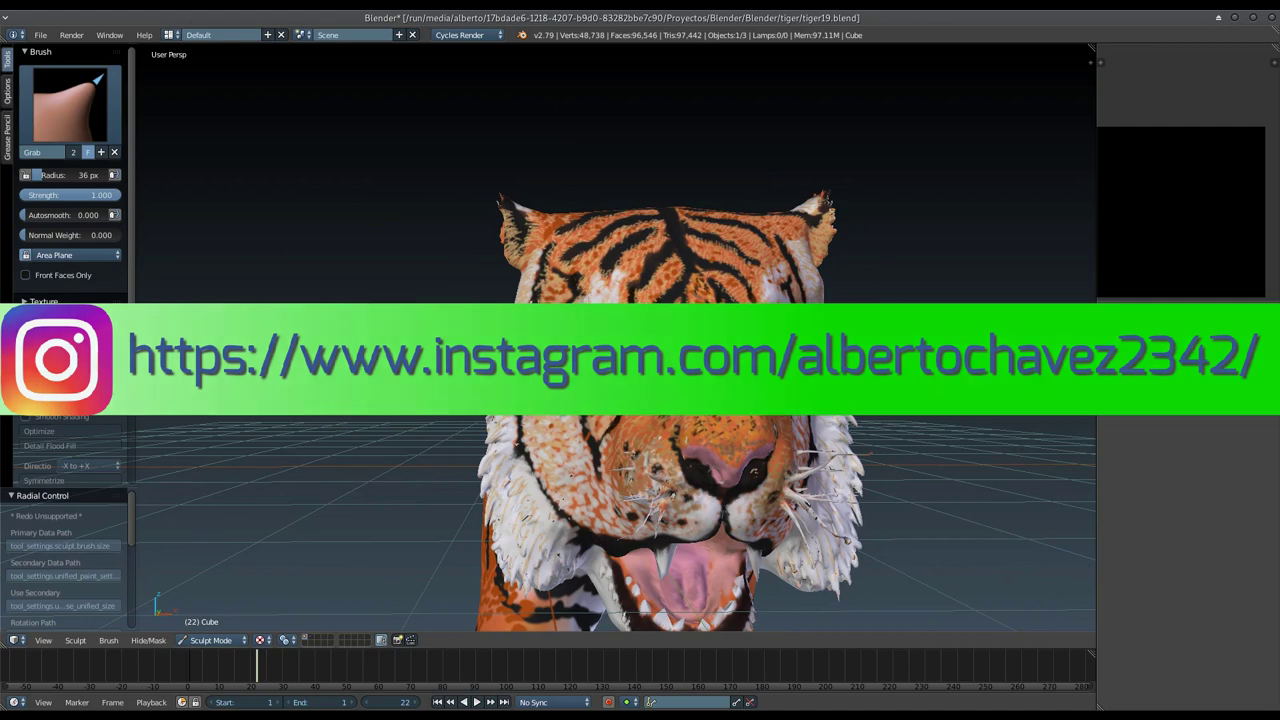
{"action": "middle_click_drag", "start_coordinate": [781, 327], "coordinate": [656, 338]}
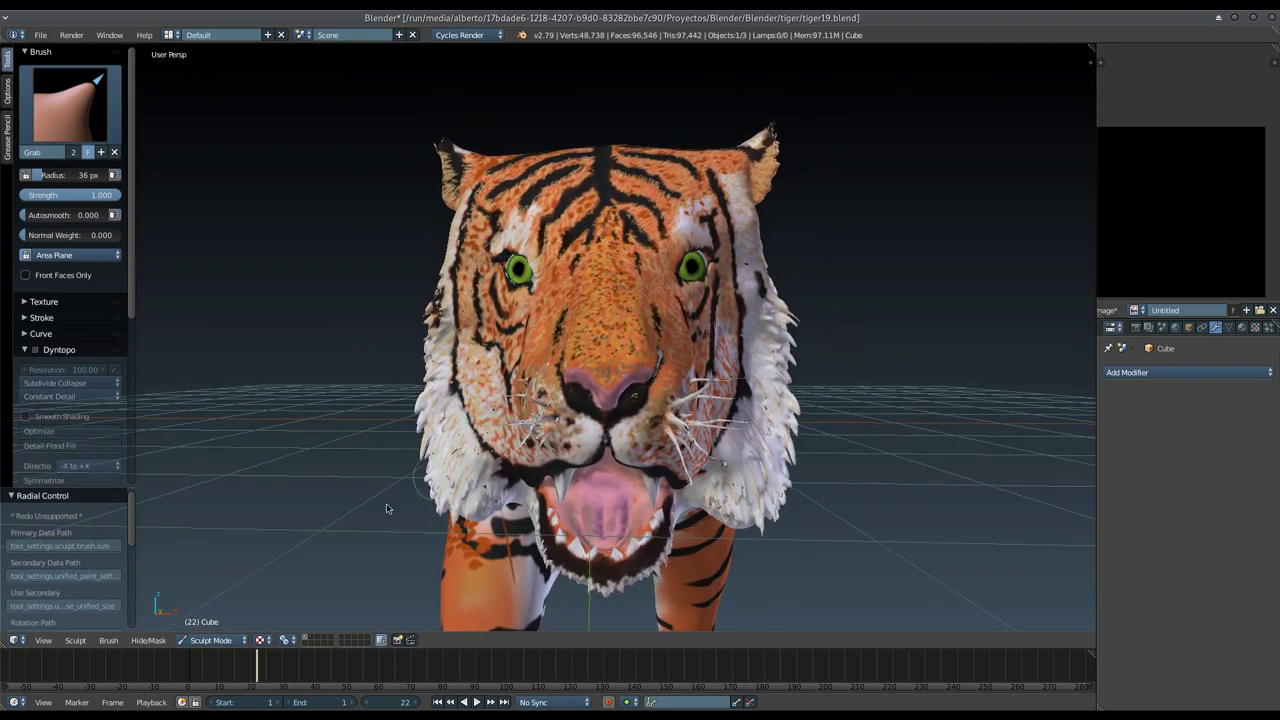
Step: Switch the tiger to Object Mode and save the file, confirming Save Over
{"action": "left_click", "coordinate": [228, 642]}
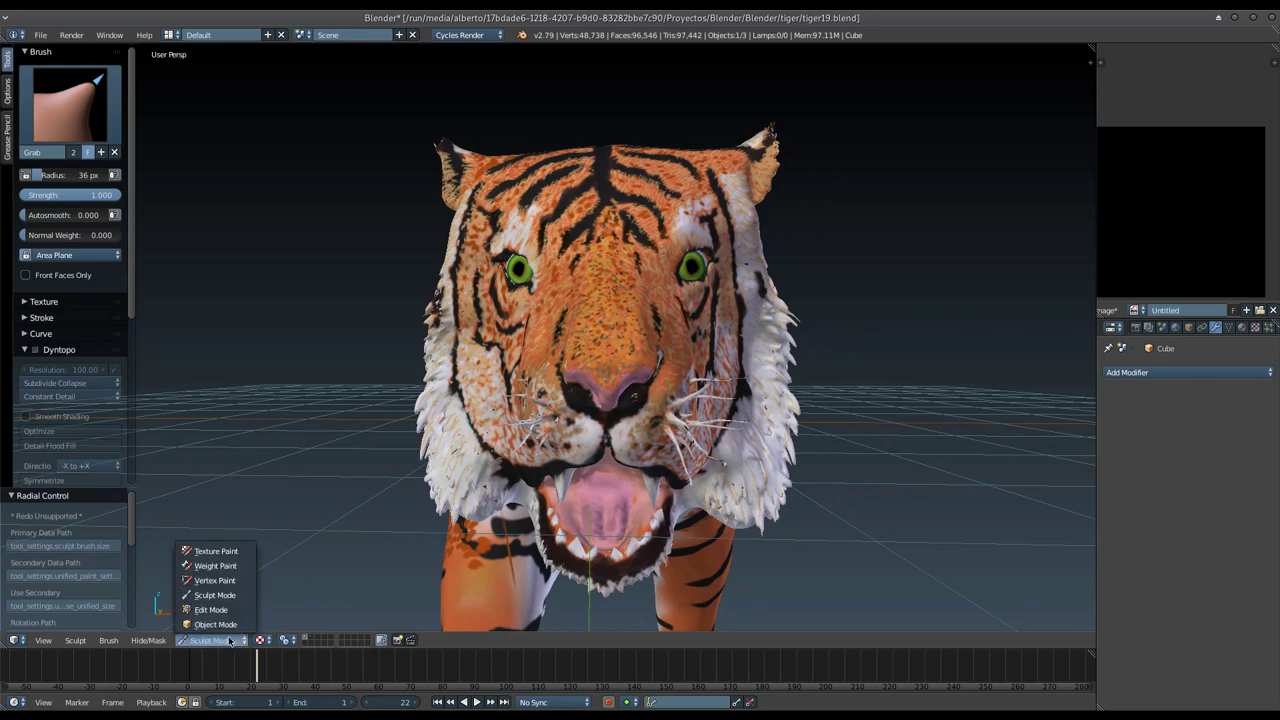
{"action": "left_click", "coordinate": [229, 627]}
{"action": "scroll", "coordinate": [565, 390], "scroll_direction": "up", "scroll_amount": 2}
{"action": "mouse_move", "coordinate": [565, 390]}
{"action": "middle_mouse_down"}
{"action": "mouse_move", "coordinate": [548, 316]}
{"action": "mouse_move", "coordinate": [625, 362]}
{"action": "middle_mouse_up"}
{"action": "key", "text": "ctrl+s"}
{"action": "left_click", "coordinate": [629, 356]}
Step: Switch the tiger to Texture Paint mode and orbit down to view the legs
{"action": "left_click", "coordinate": [193, 641]}
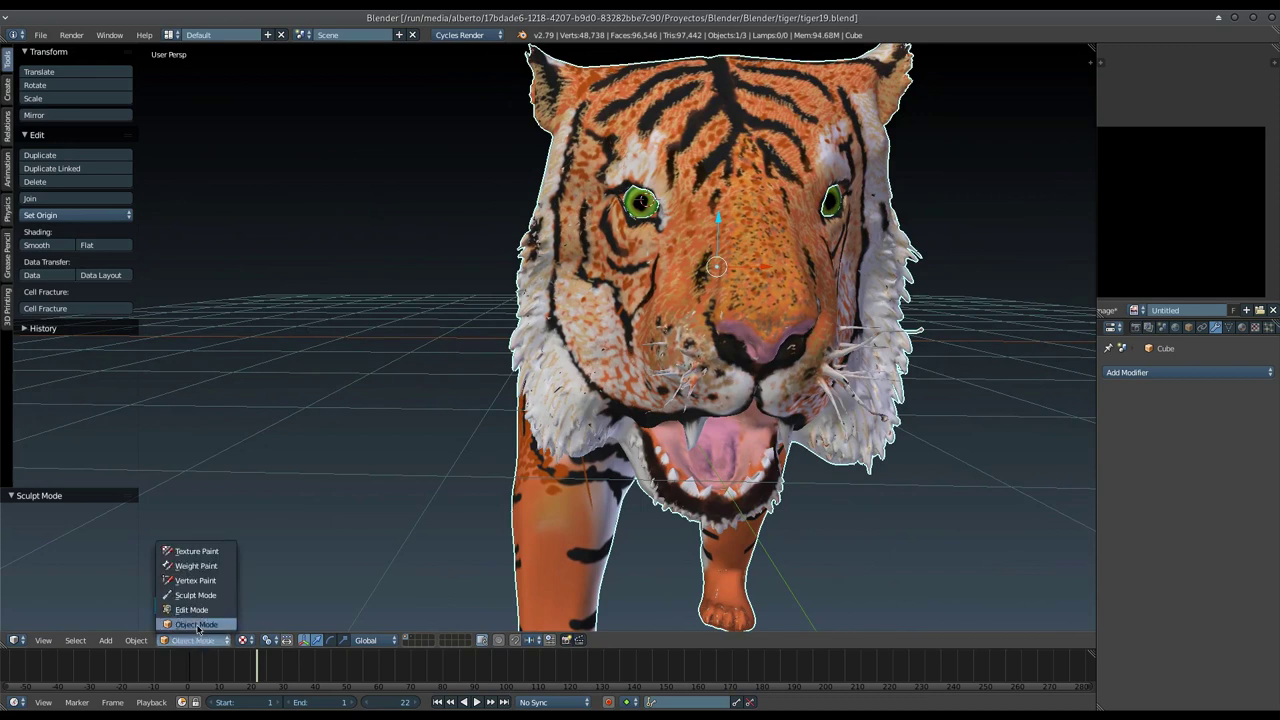
{"action": "left_click", "coordinate": [205, 552]}
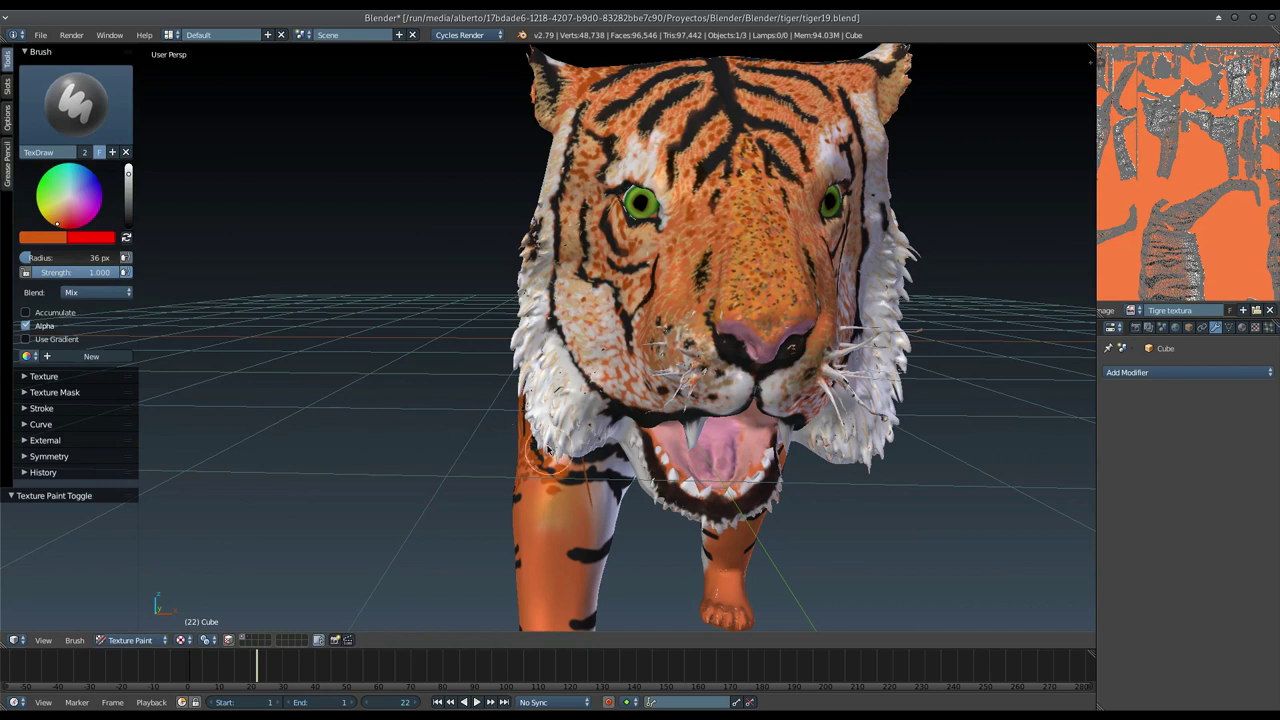
{"action": "middle_click_drag", "start_coordinate": [548, 450], "coordinate": [531, 320]}
Step: Shrink the TexDraw brush to 4 px and thicken the black stripe on the front leg
{"action": "key", "text": "f"}
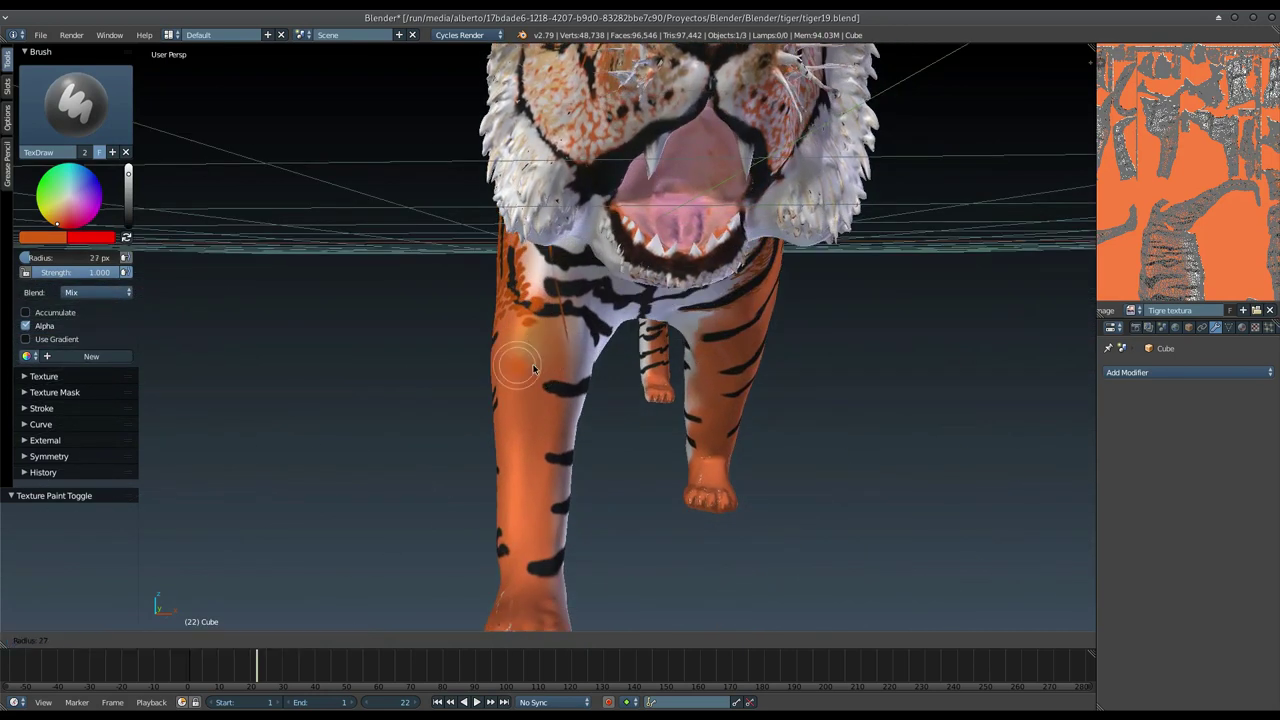
{"action": "left_click", "coordinate": [519, 368]}
{"action": "left_click_drag", "start_coordinate": [534, 323], "coordinate": [505, 320]}
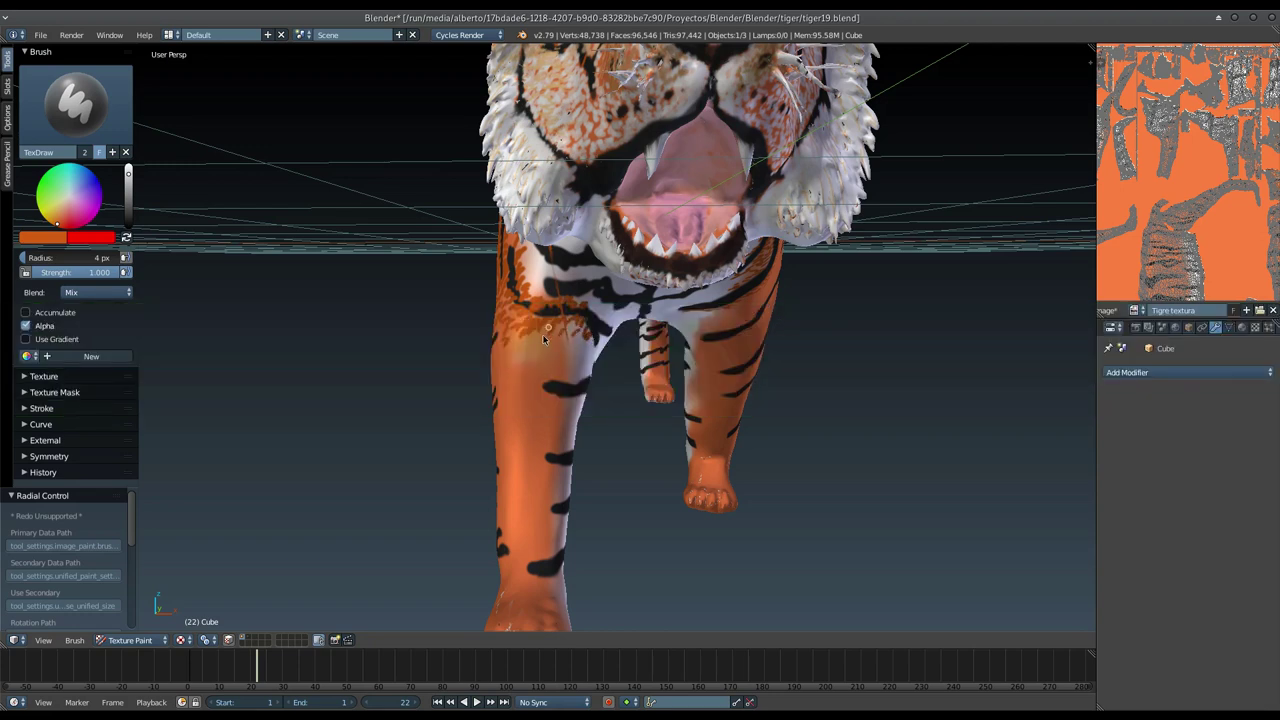
{"action": "mouse_move", "coordinate": [506, 313]}
{"action": "middle_mouse_down"}
{"action": "mouse_move", "coordinate": [560, 318]}
{"action": "mouse_move", "coordinate": [636, 355]}
{"action": "middle_mouse_up"}
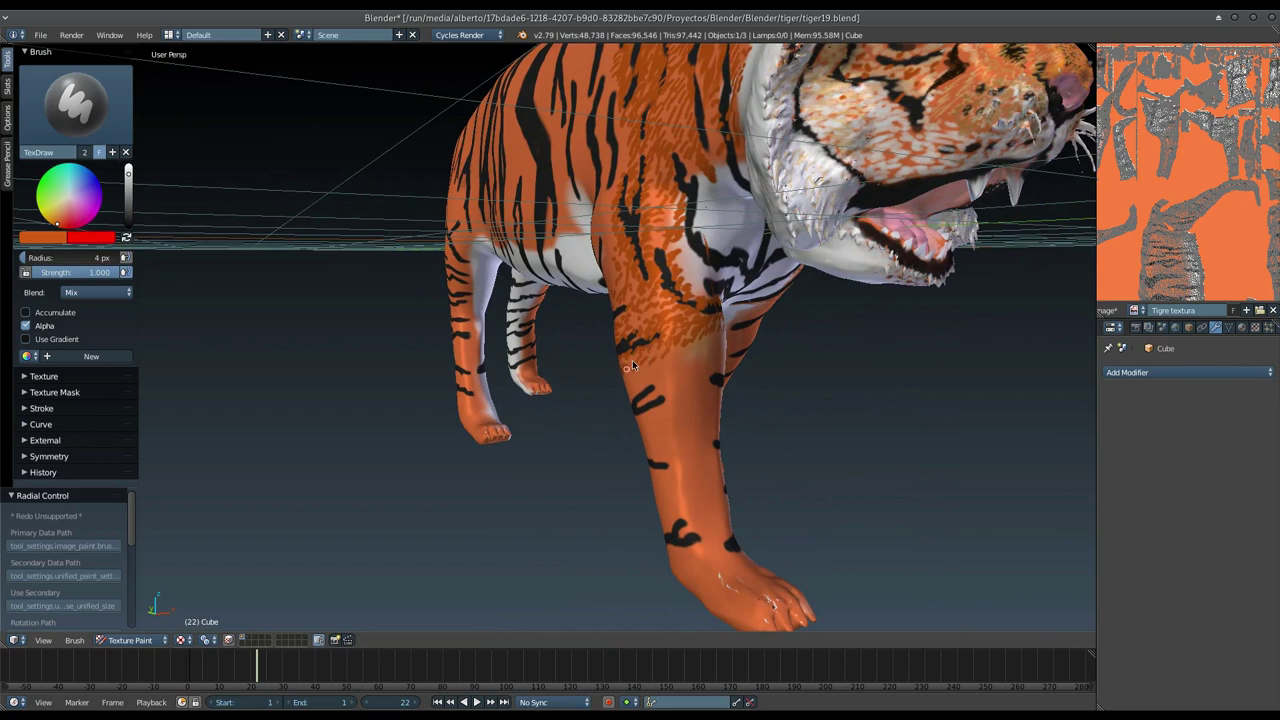
{"action": "mouse_move", "coordinate": [656, 392]}
{"action": "left_mouse_down"}
{"action": "mouse_move", "coordinate": [641, 402]}
{"action": "mouse_move", "coordinate": [634, 375]}
{"action": "left_mouse_up"}
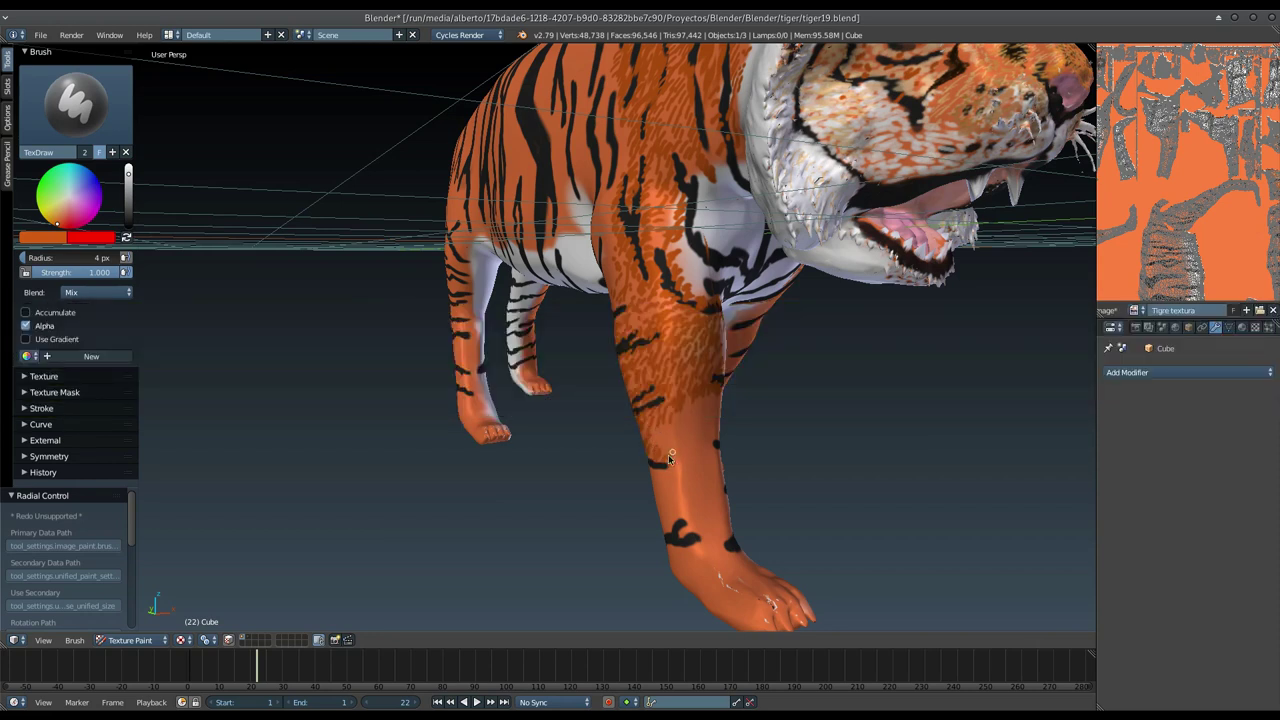
Step: Paint short fur strokes down the front leg to the paw, orbiting to check
{"action": "left_click_drag", "start_coordinate": [660, 447], "coordinate": [718, 405]}
{"action": "mouse_move", "coordinate": [706, 418]}
{"action": "left_mouse_down"}
{"action": "mouse_move", "coordinate": [678, 448]}
{"action": "mouse_move", "coordinate": [712, 435]}
{"action": "mouse_move", "coordinate": [680, 455]}
{"action": "mouse_move", "coordinate": [685, 441]}
{"action": "left_mouse_up"}
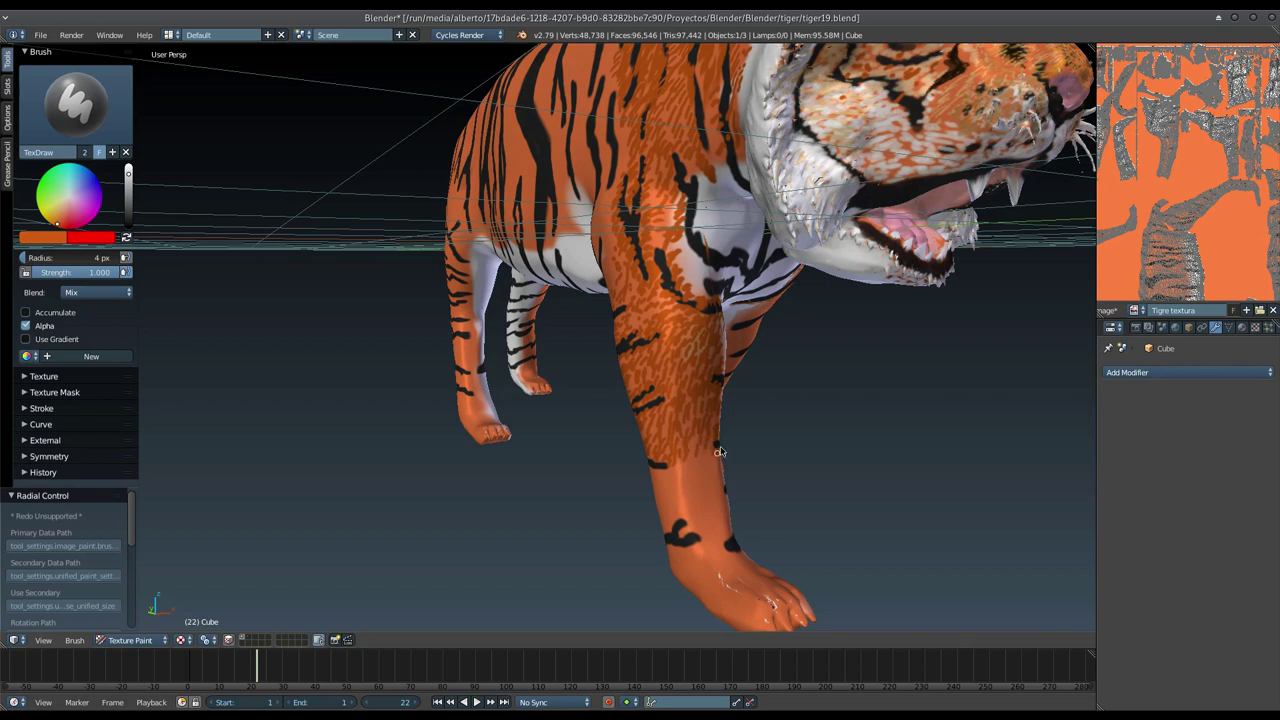
{"action": "middle_click_drag", "start_coordinate": [646, 476], "coordinate": [614, 443]}
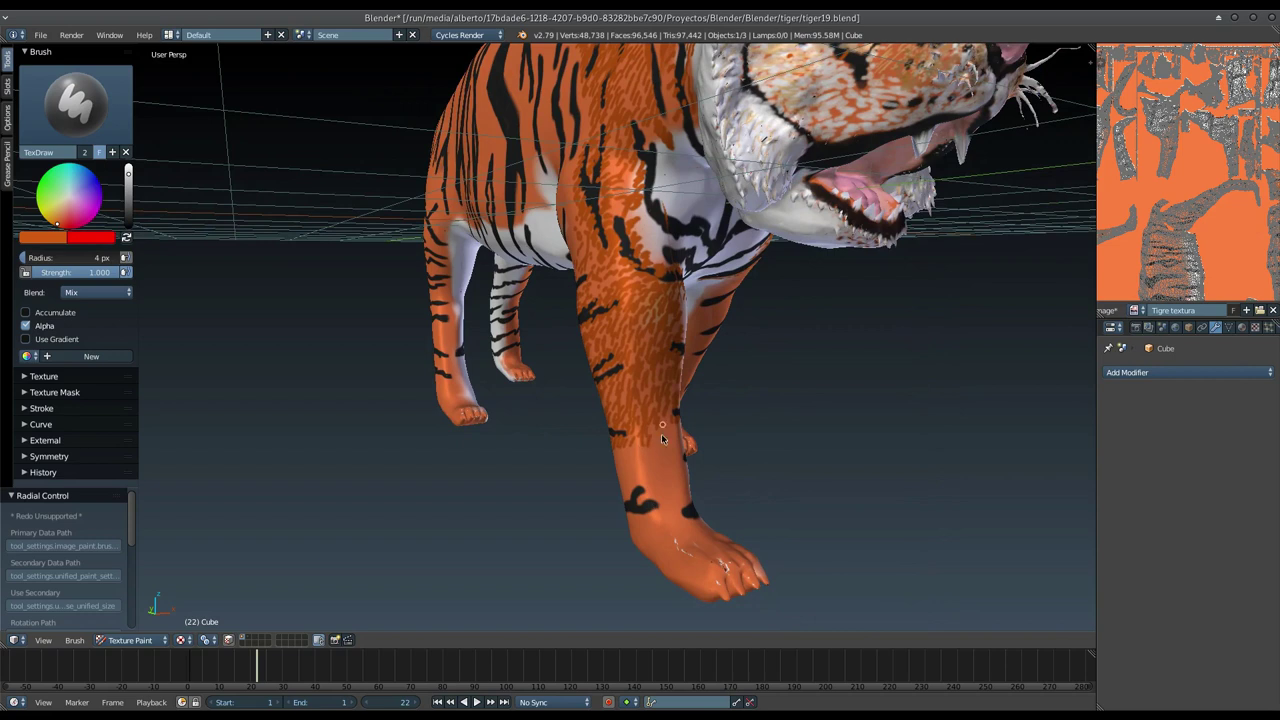
{"action": "mouse_move", "coordinate": [676, 433]}
{"action": "left_mouse_down"}
{"action": "mouse_move", "coordinate": [666, 452]}
{"action": "mouse_move", "coordinate": [634, 452]}
{"action": "left_mouse_up"}
{"action": "left_click_drag", "start_coordinate": [672, 455], "coordinate": [641, 501]}
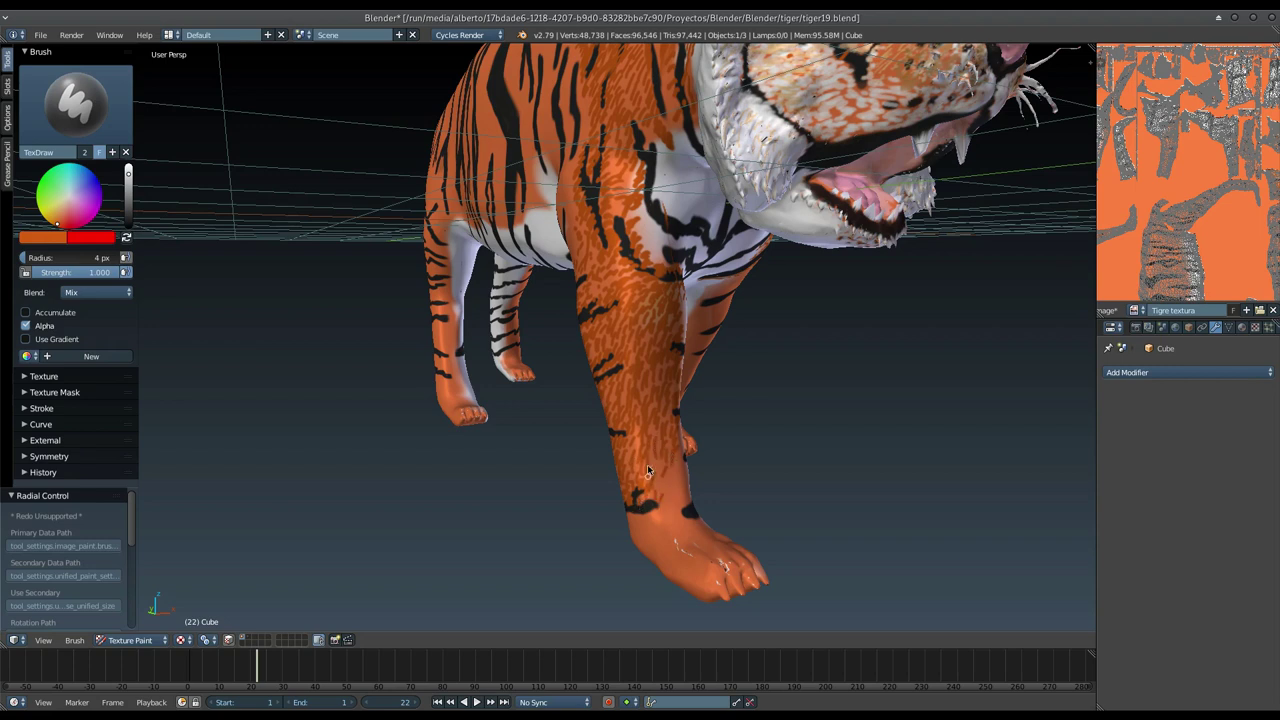
{"action": "mouse_move", "coordinate": [679, 478]}
{"action": "left_mouse_down"}
{"action": "mouse_move", "coordinate": [661, 516]}
{"action": "mouse_move", "coordinate": [671, 538]}
{"action": "left_mouse_up"}
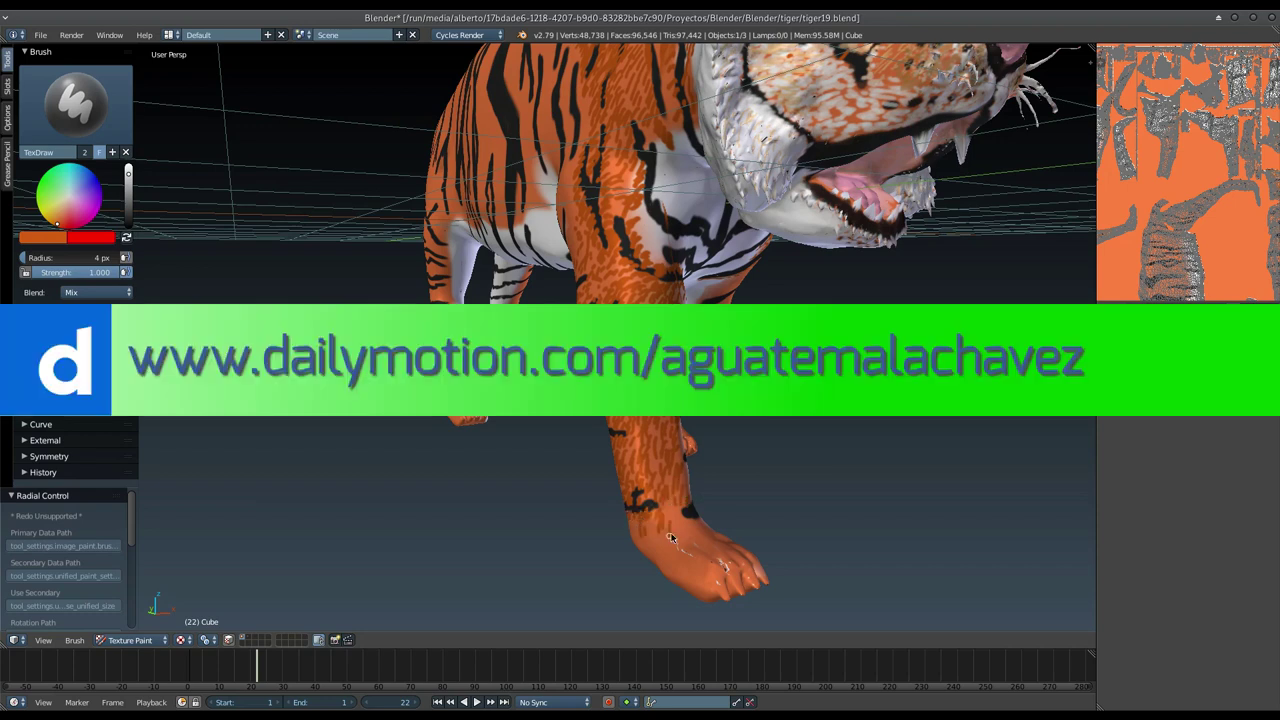
{"action": "middle_click_drag", "start_coordinate": [616, 513], "coordinate": [645, 450]}
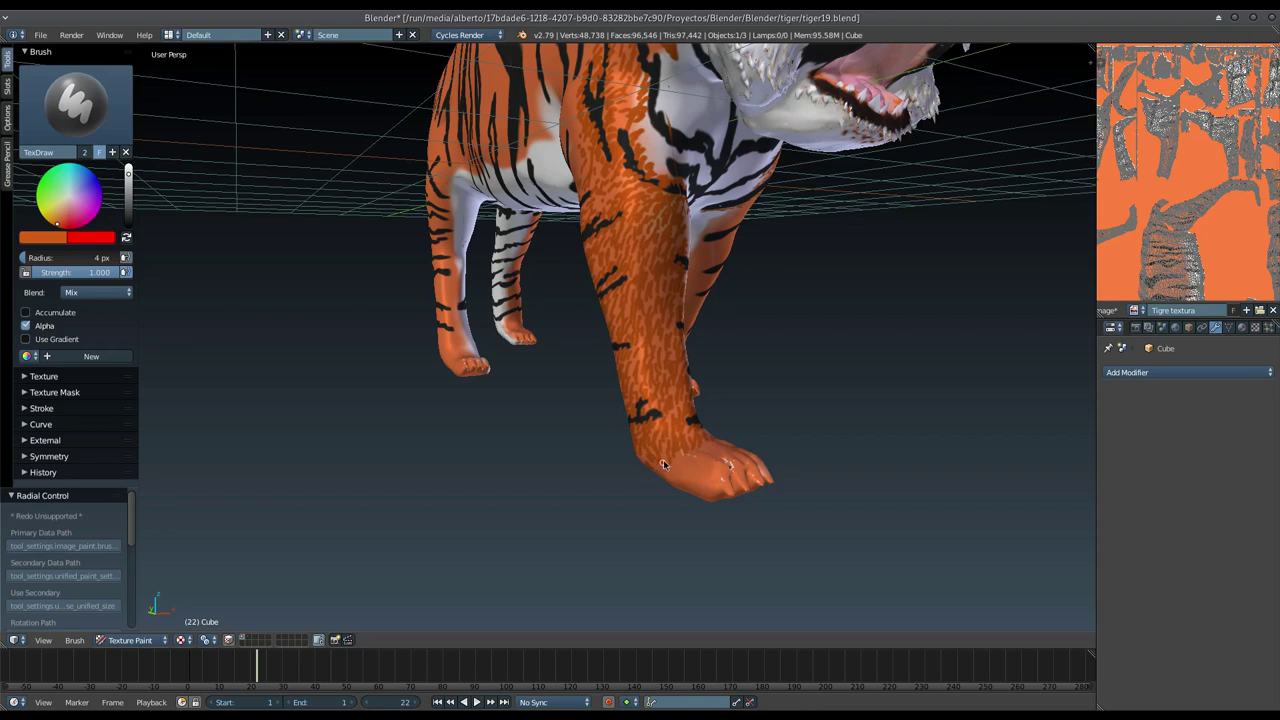
{"action": "middle_click_drag", "start_coordinate": [655, 413], "coordinate": [627, 414]}
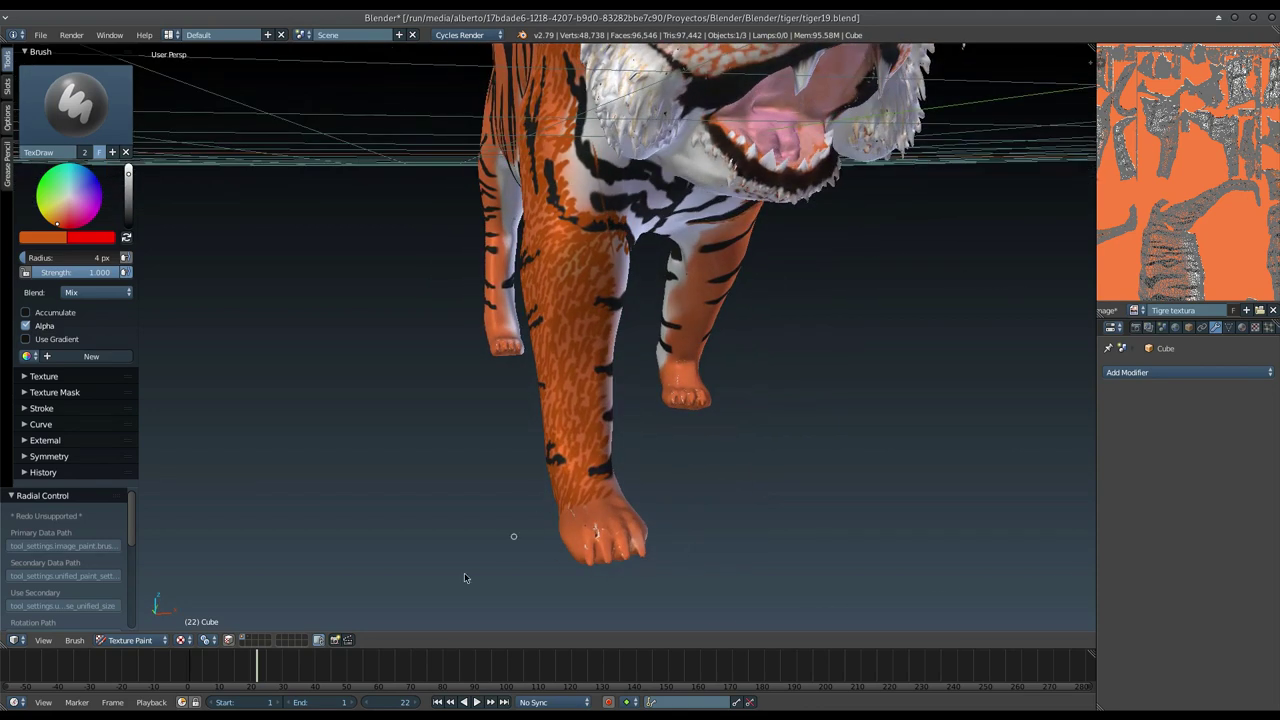